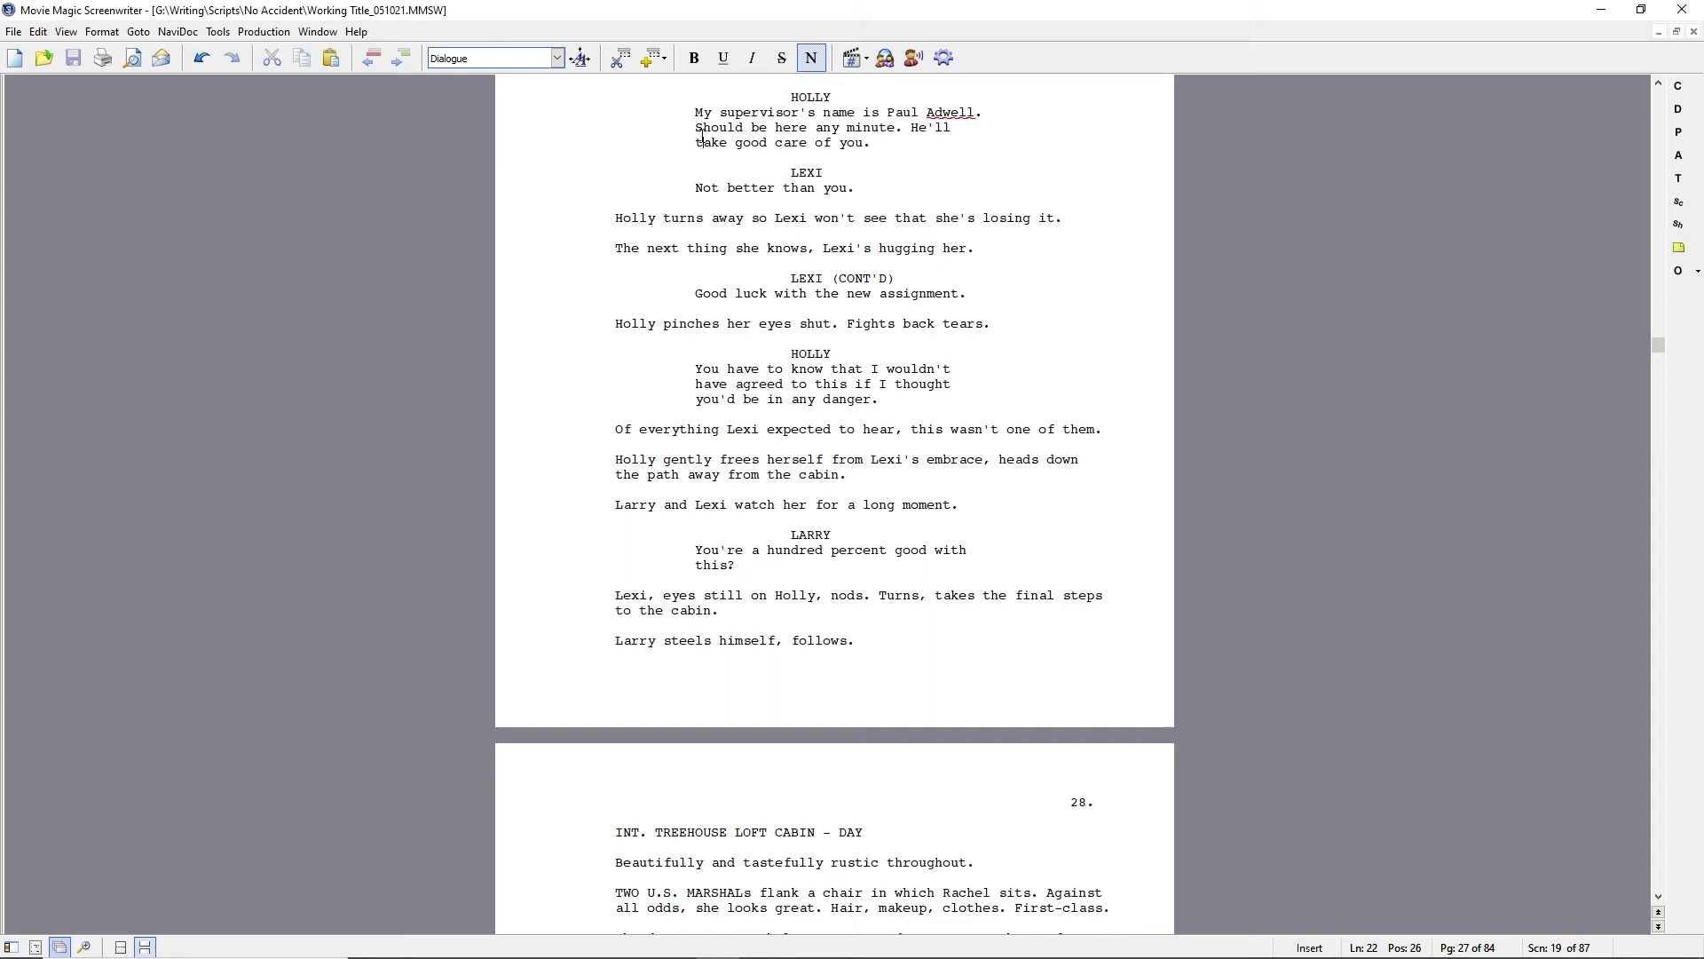
- Replace "Should be" with "Be" in Holly's dialogue about her supervisor's arrival
left_click(697, 129)
type("Be")
key("ctrl+shift+Right")
key("ctrl+shift+Right")
key("Delete")
scroll(629, 194, "up", 3)
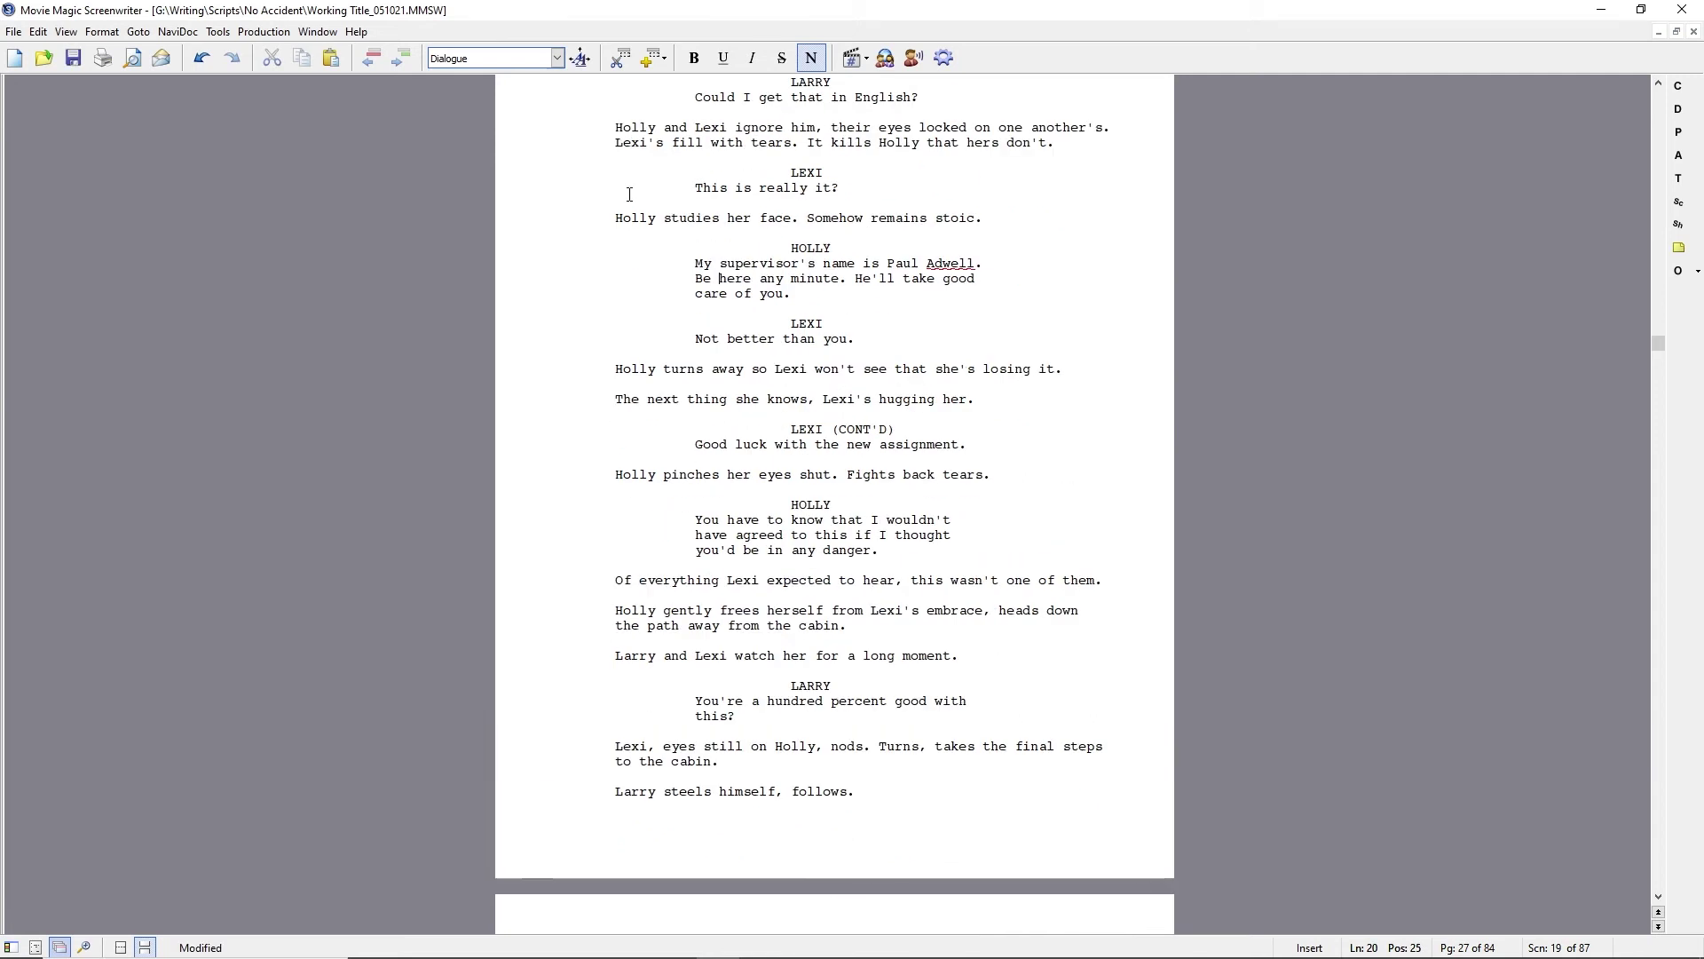
- Reword the action line after Holly's "any danger" dialogue as "Of anything Lexi expected to hear, this wasn't on the list."
left_click(639, 581)
type("anything")
key("ctrl+shift+Right")
key("Delete")
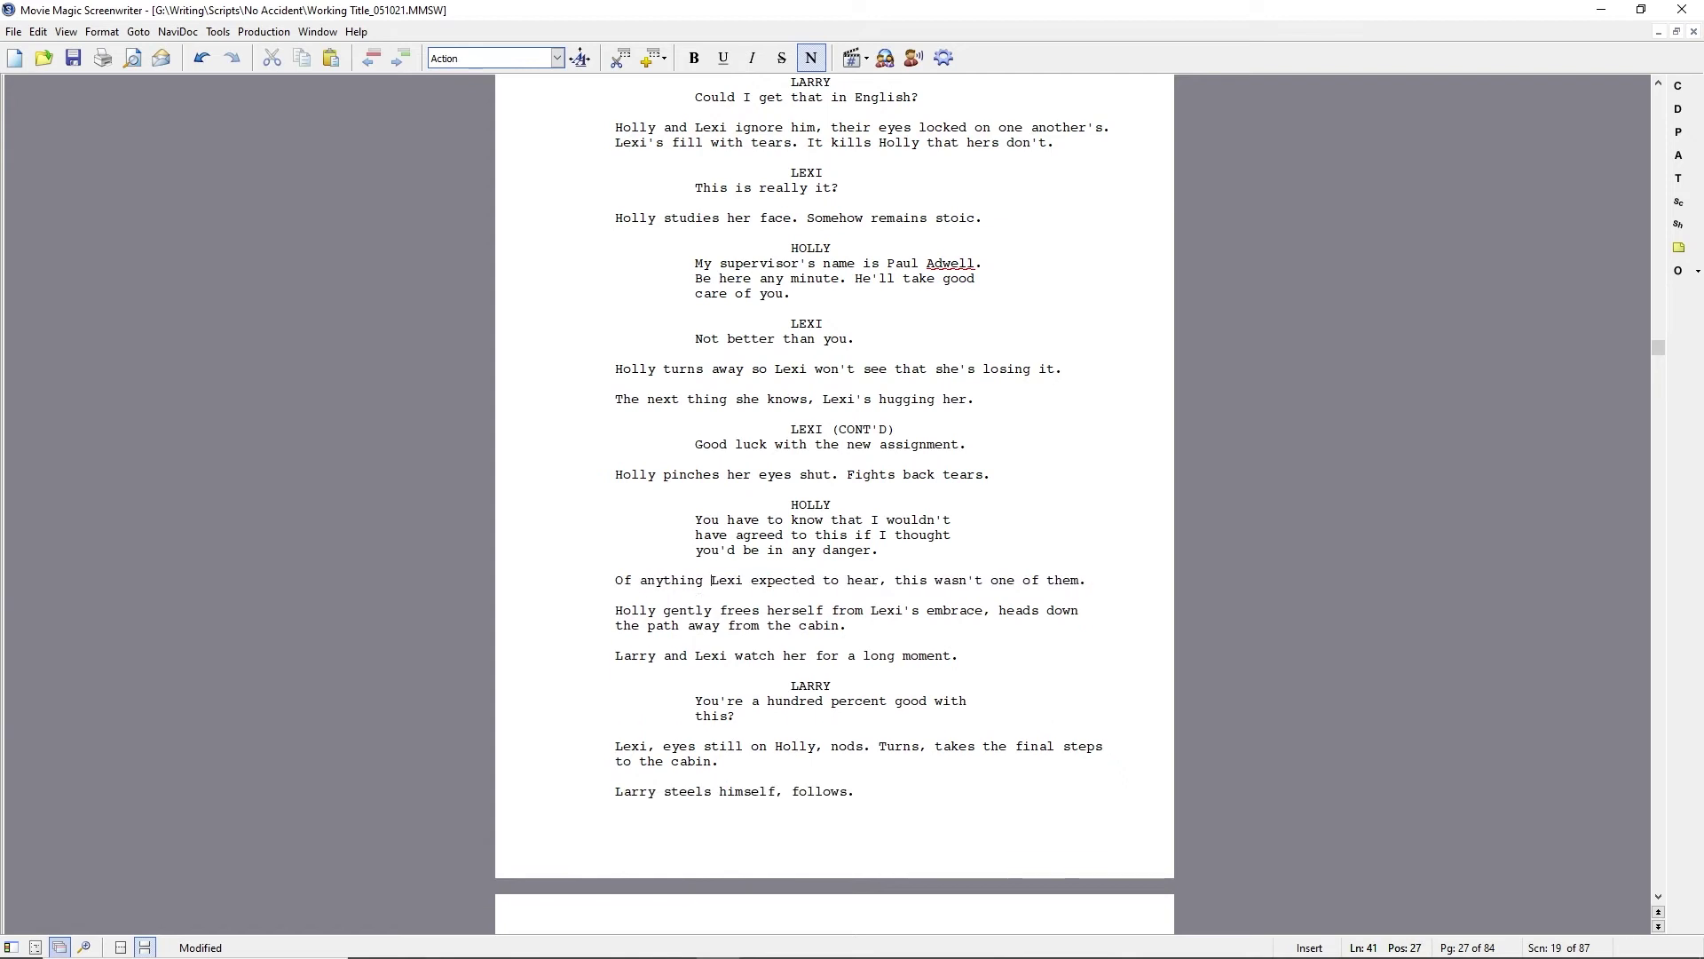
key("ctrl+Right")
key("ctrl+Right")
key("ctrl+Right")
key("ctrl+Right")
key("ctrl+Right")
key("ctrl+Right")
key("shift+End")
type("on the list.")
- Save the script as a new file named Working Title_051221
key("ctrl+shift+s")
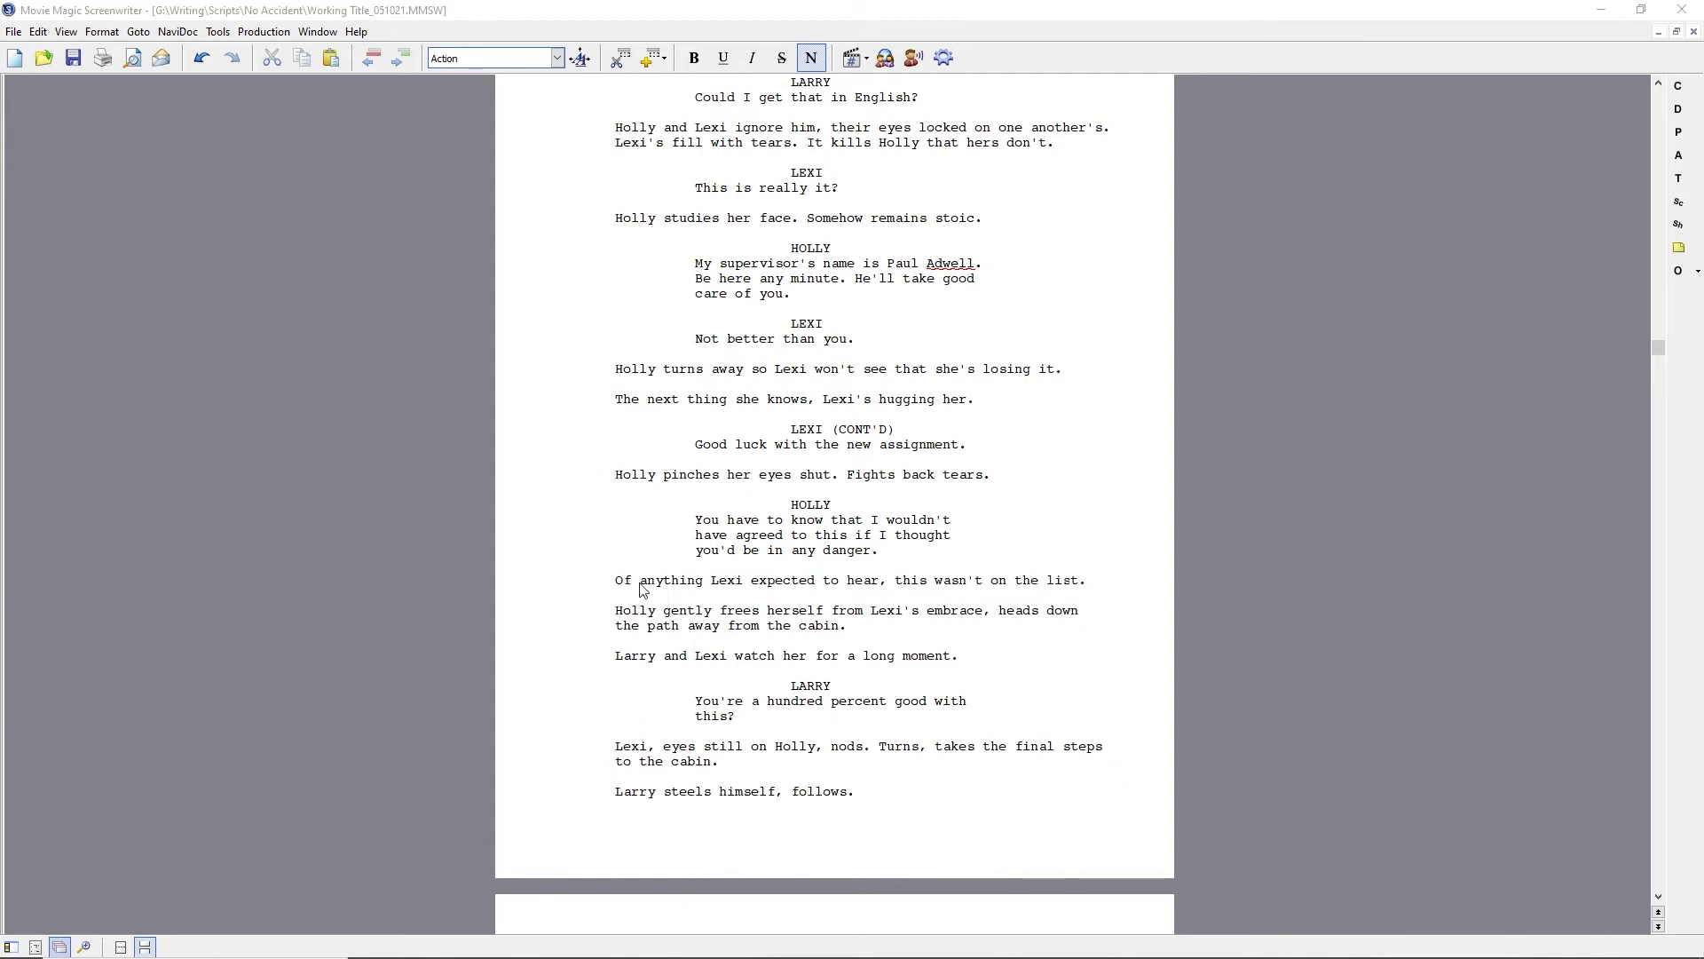
key("Right")
key("Left")
key("Left")
key("shift+Left")
type("2")
key("Return")
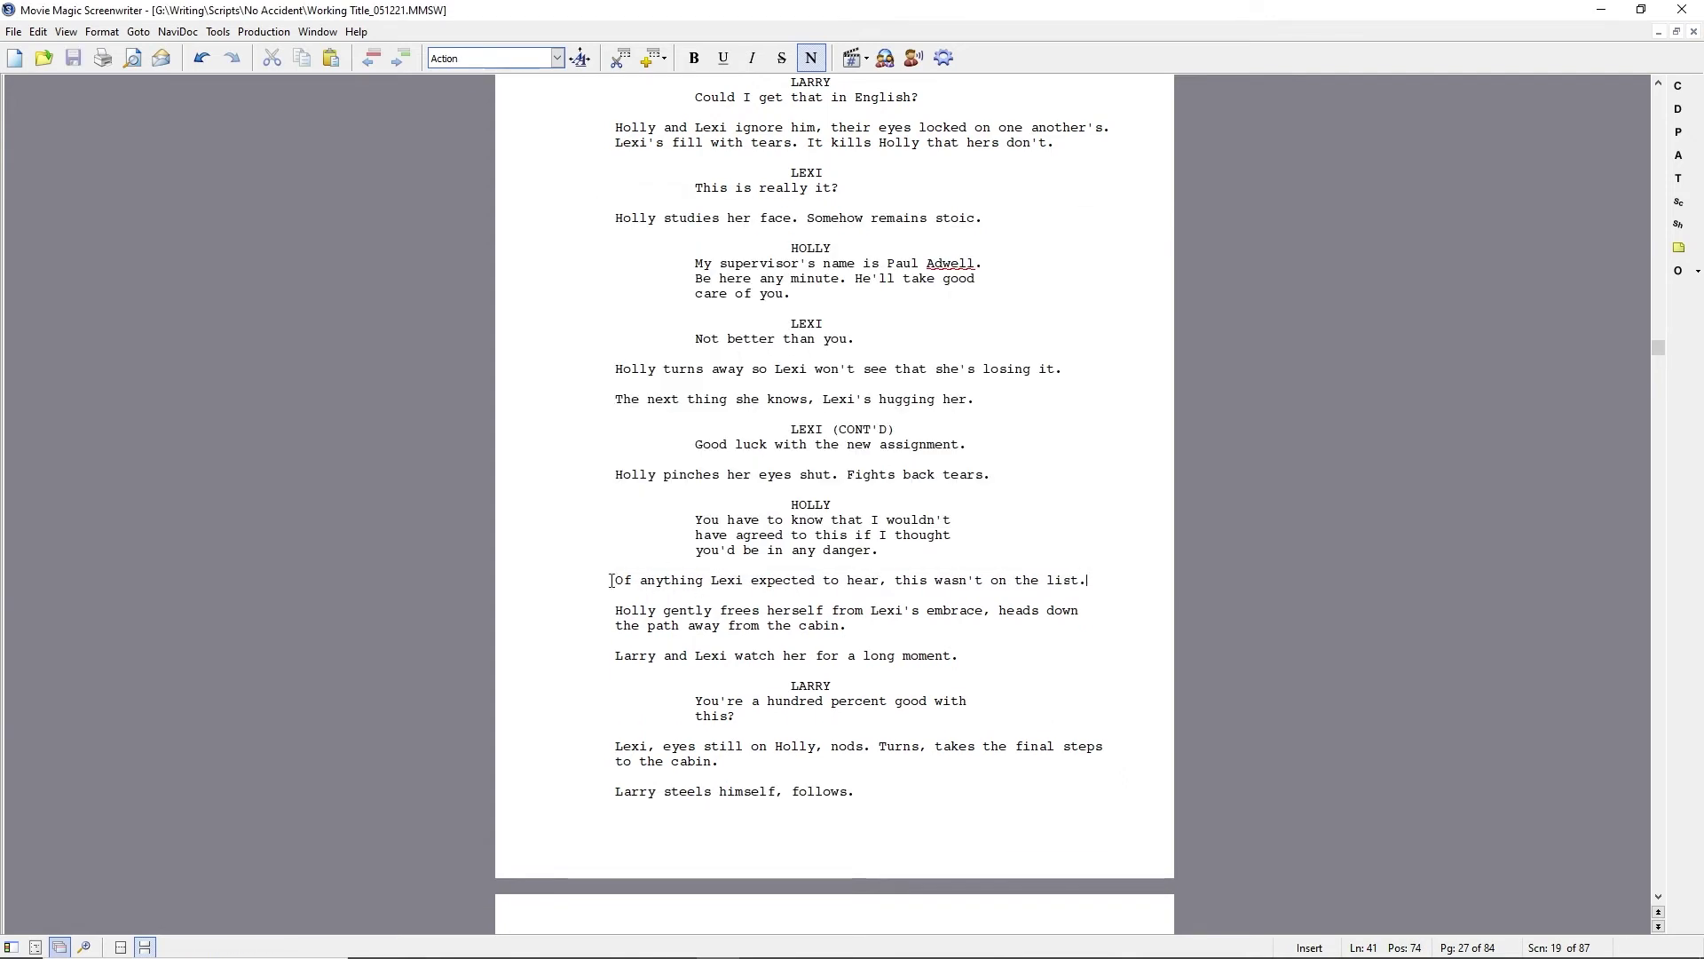
- Replace the action line after Holly's "any danger" dialogue with "Her words throw Lexi for a loop."
left_click(612, 582)
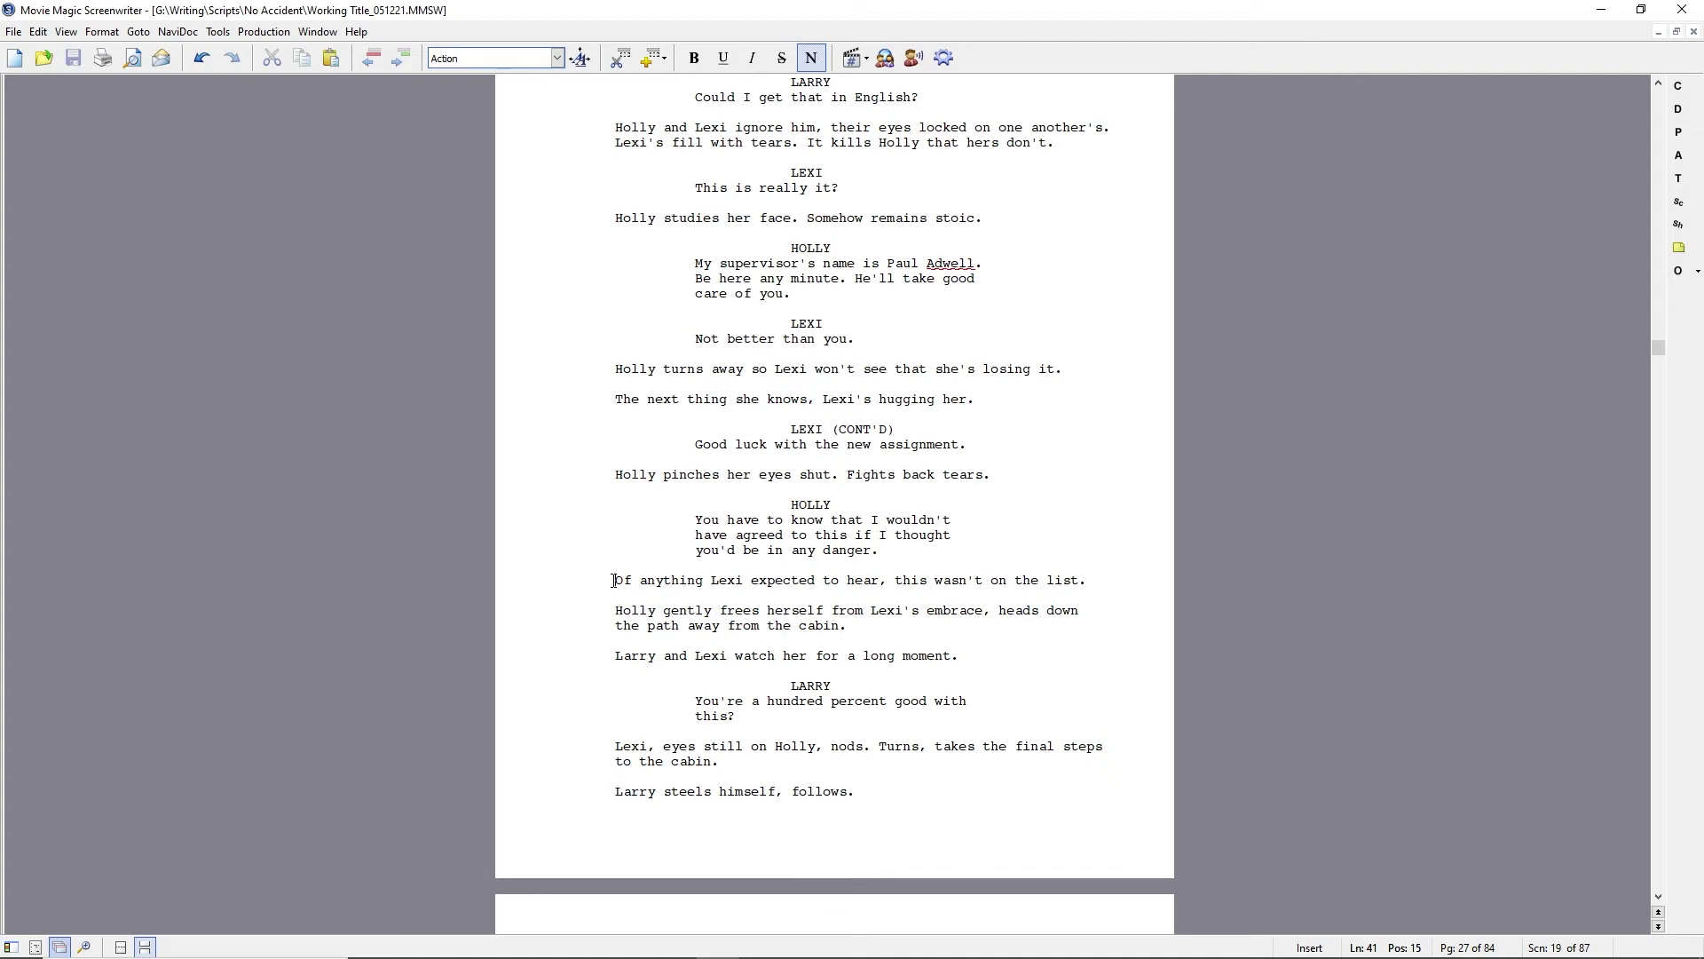
type("Her words throw Lexi for a loop.")
key("shift+End")
key("Delete")
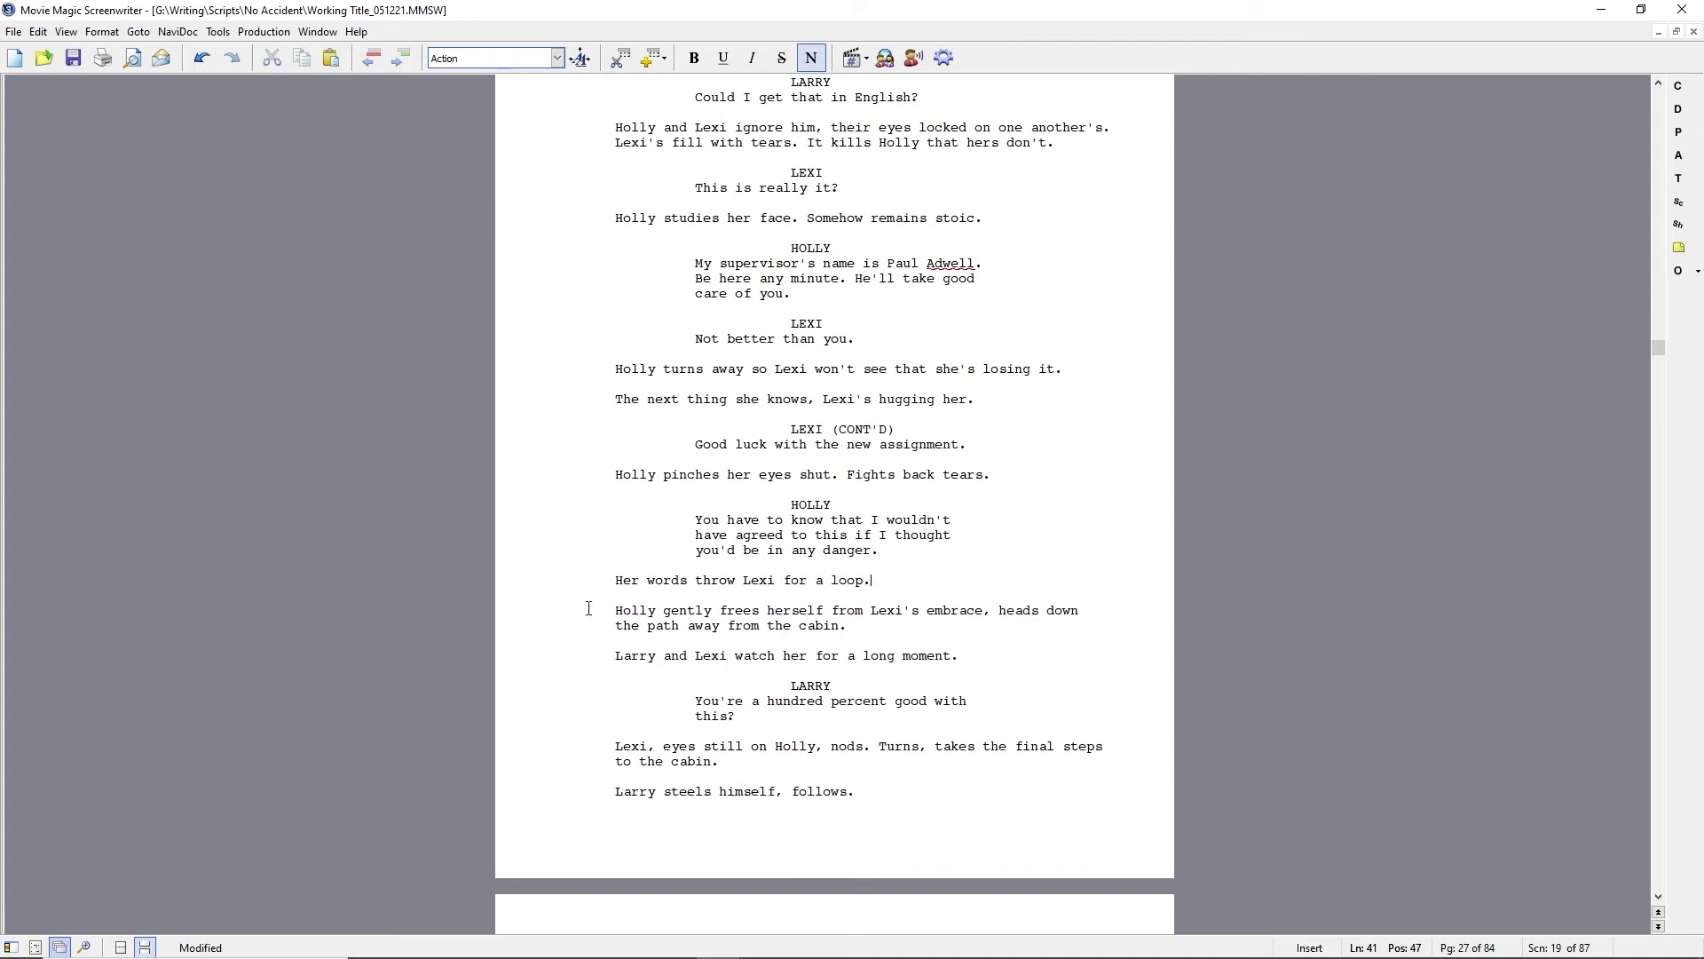
- Add Rachel's dialogue "Your... aunt. She took good care of you?" after "Can't find the words." in the cabin scene
scroll(604, 629, "down", 8)
left_click(832, 831)
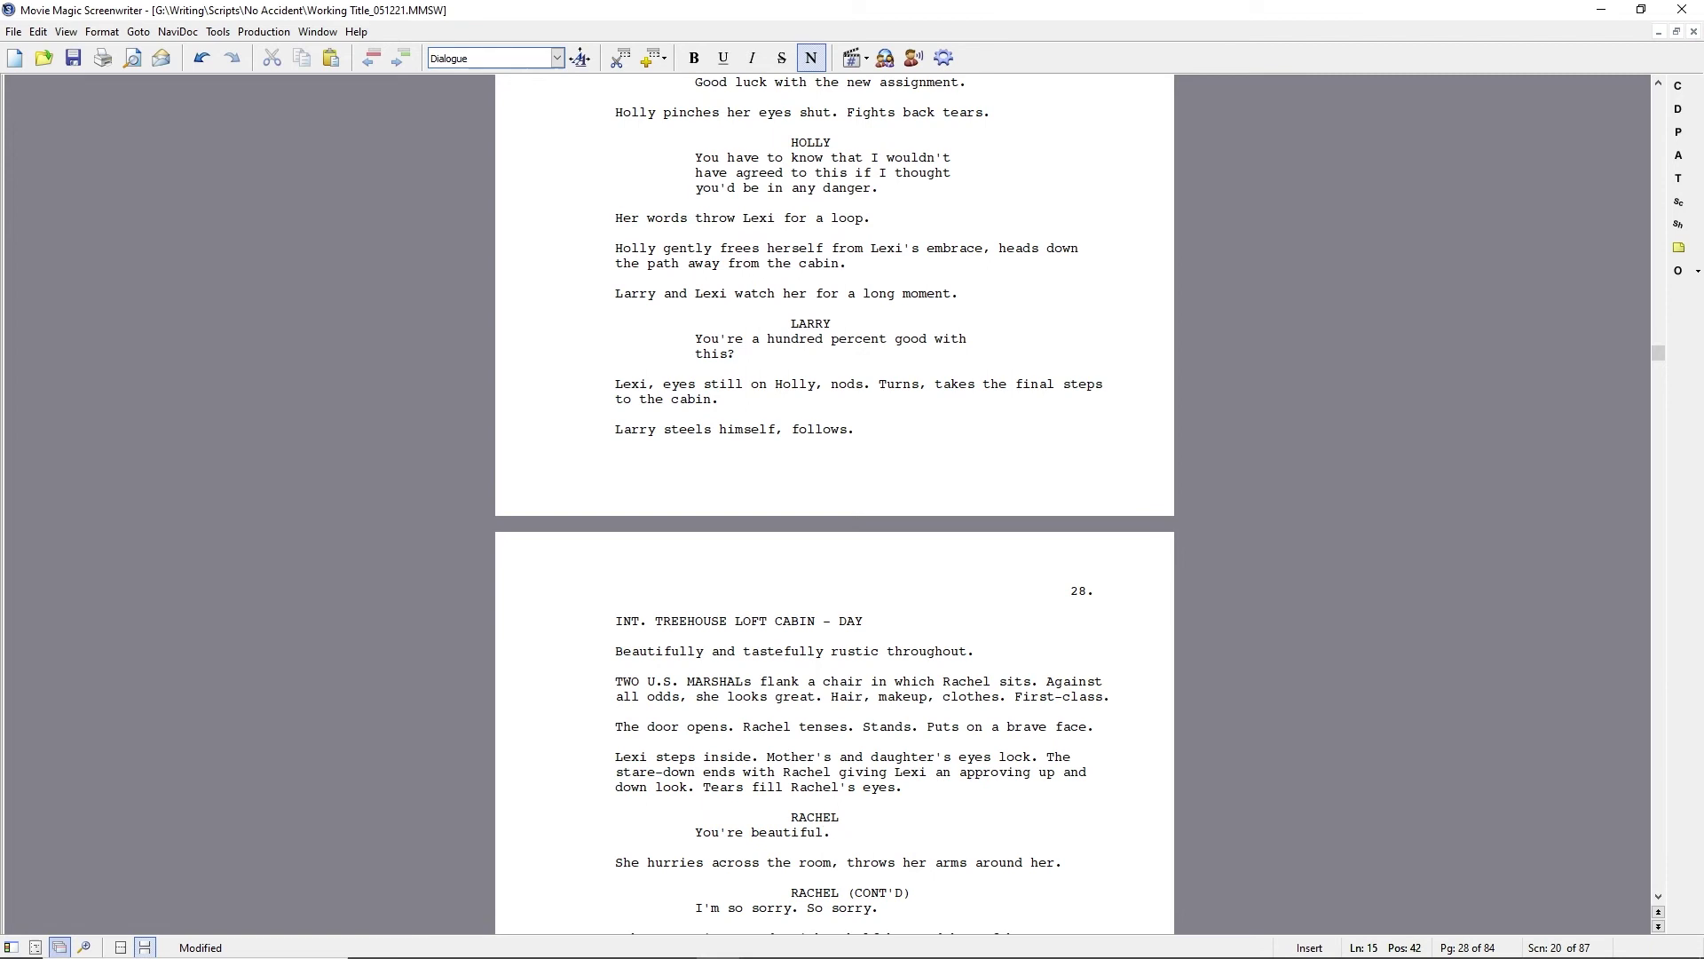
scroll(770, 796, "up", 1)
scroll(770, 796, "down", 8)
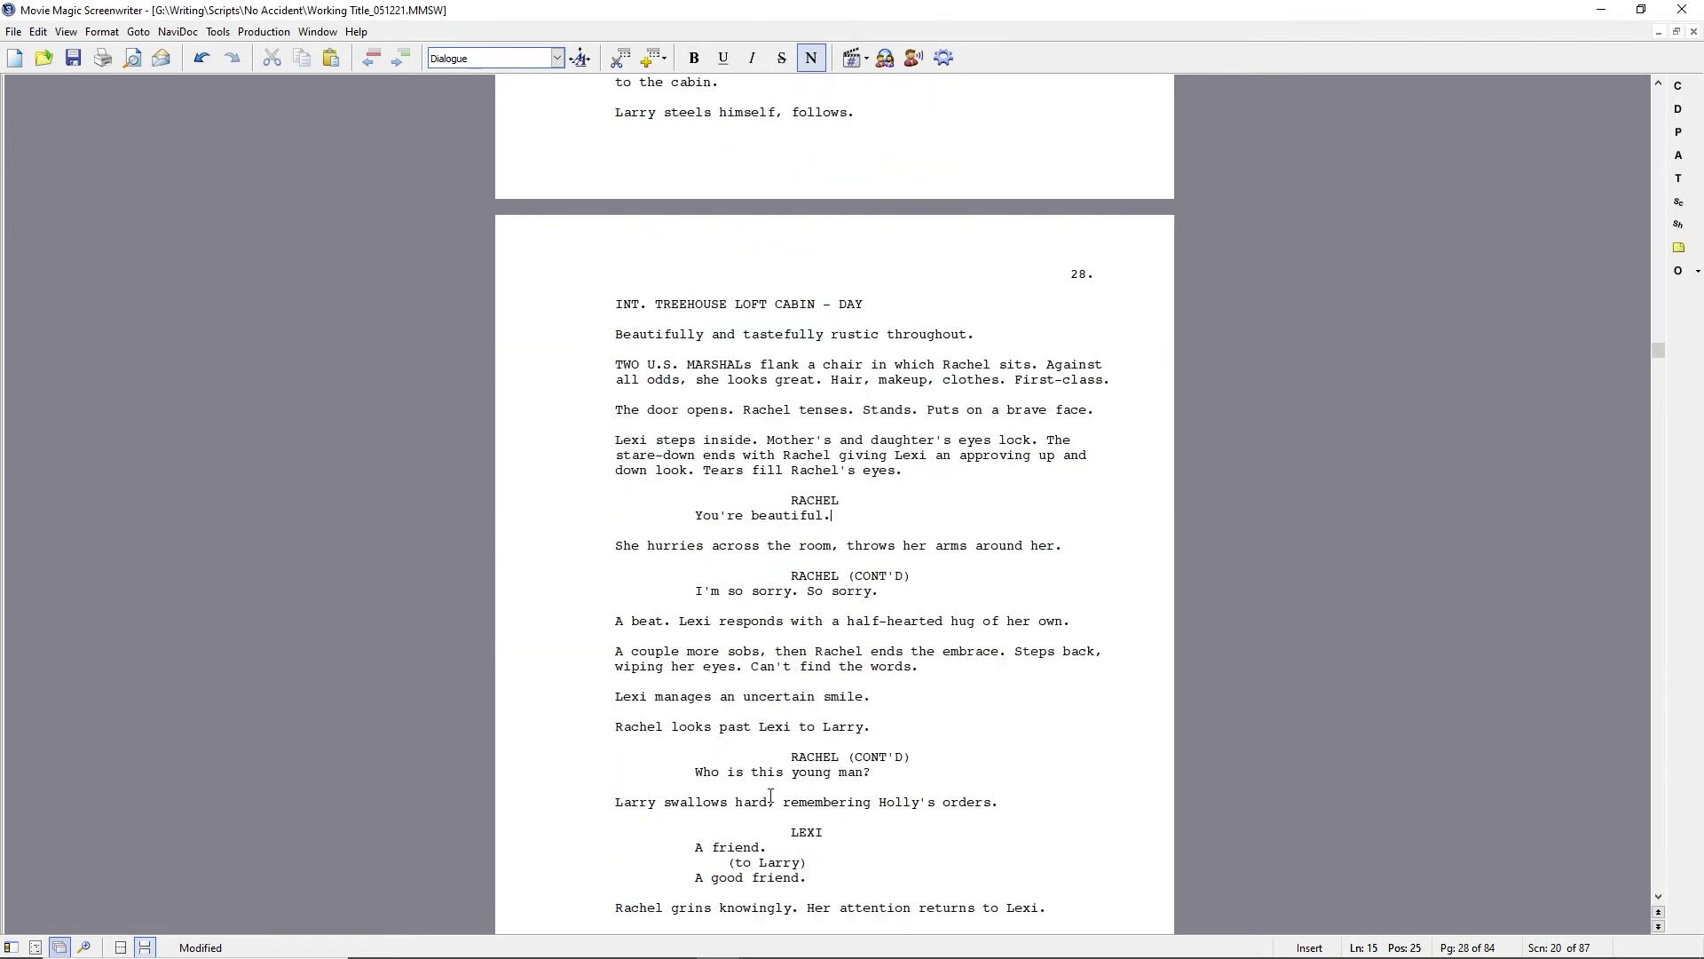
left_click(930, 667)
key("Return")
type("r")
key("Return")
type("Your... aunt. She took good care of you?")
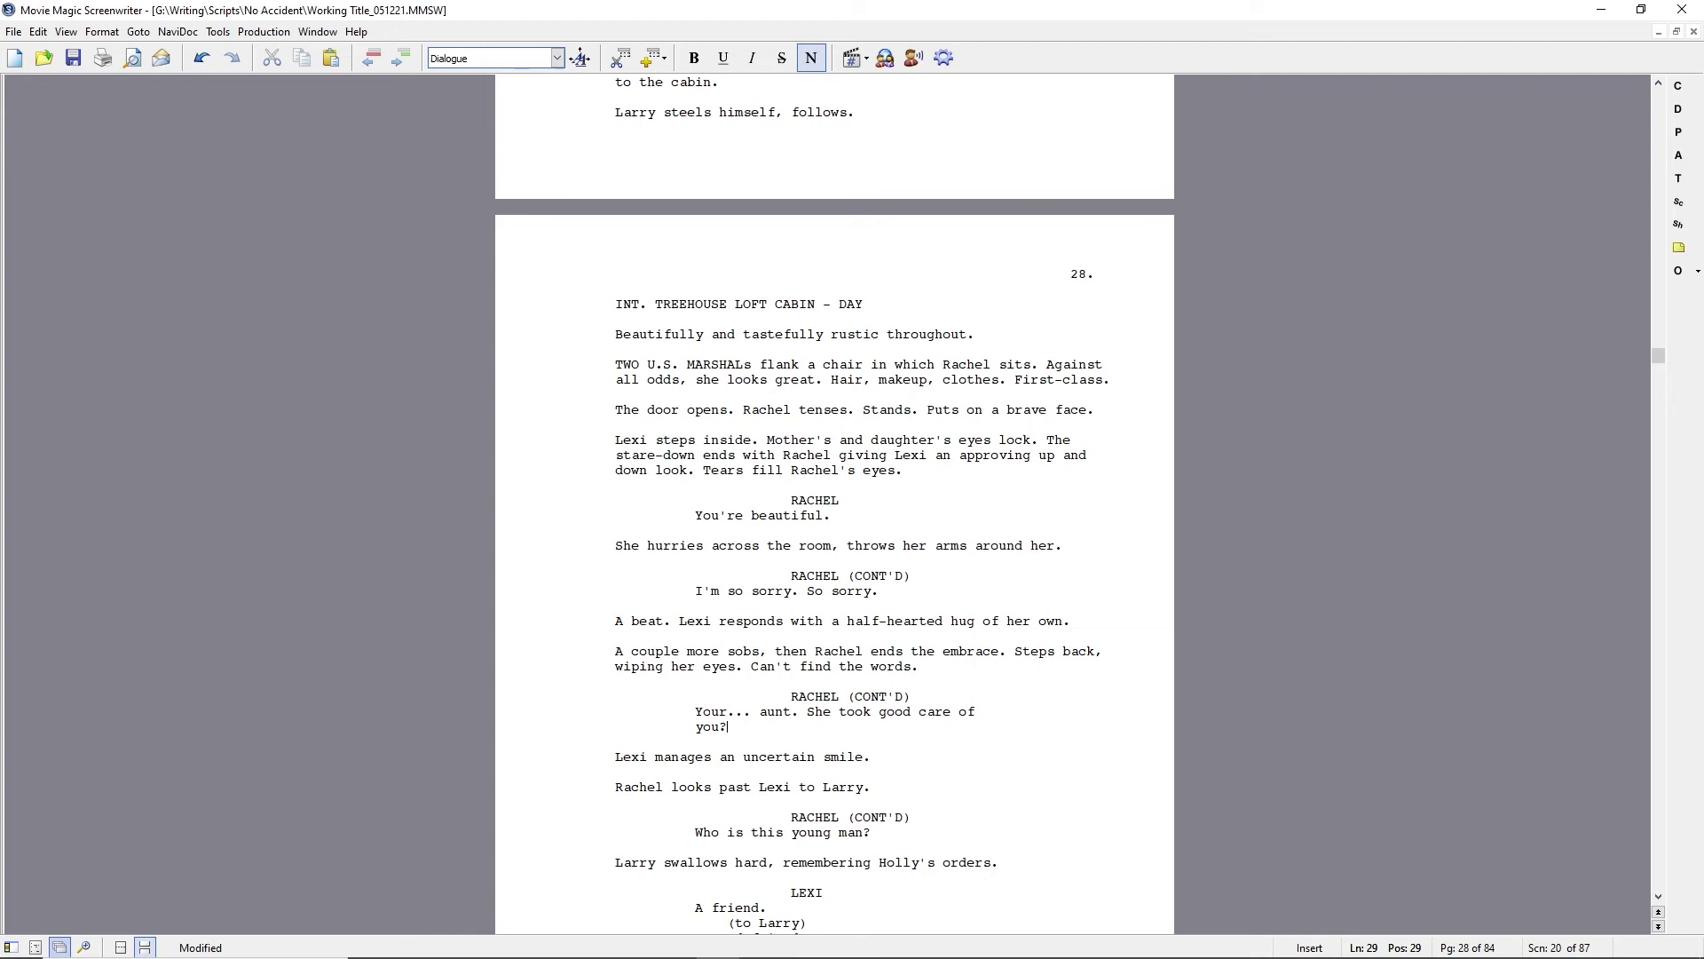
- Add Lexi's reply "I know the truth about pretty much everything." below Rachel's question about the aunt
key("Return")
type("l")
key("Return")
type("I knew the truth about pretty much everythin")
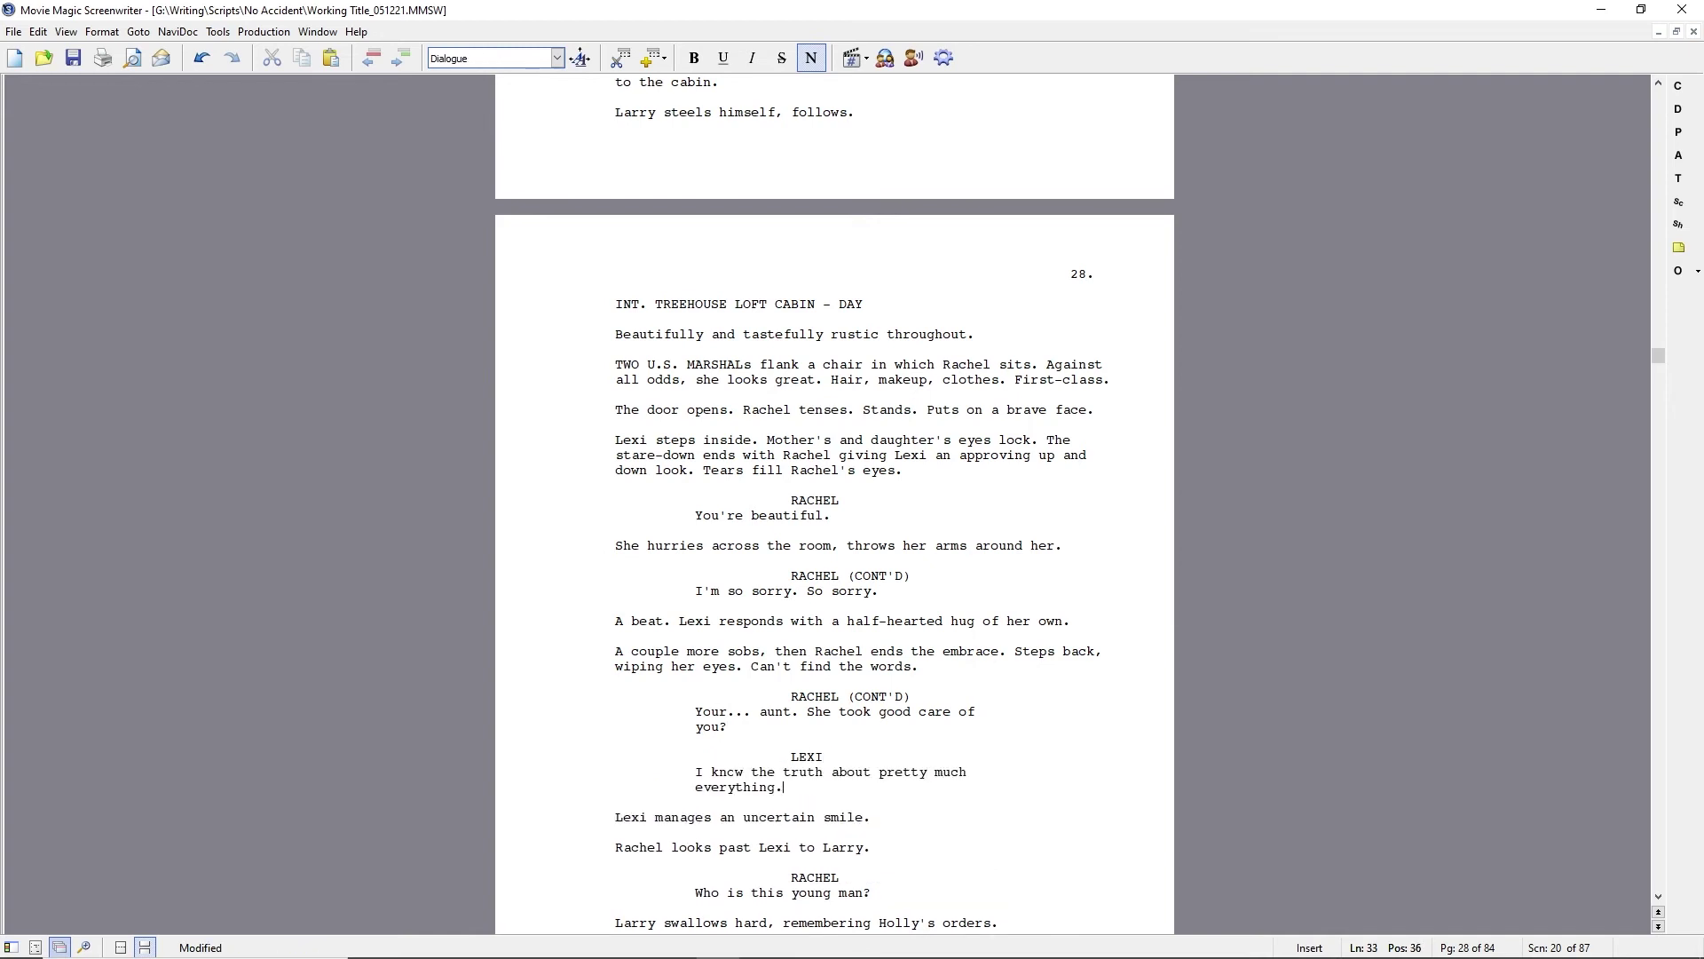
type("g.")
- Add the action line "Rachel registers this. Grows uneasy." below Lexi's reply
key("Return")
type("Rachel registers this")
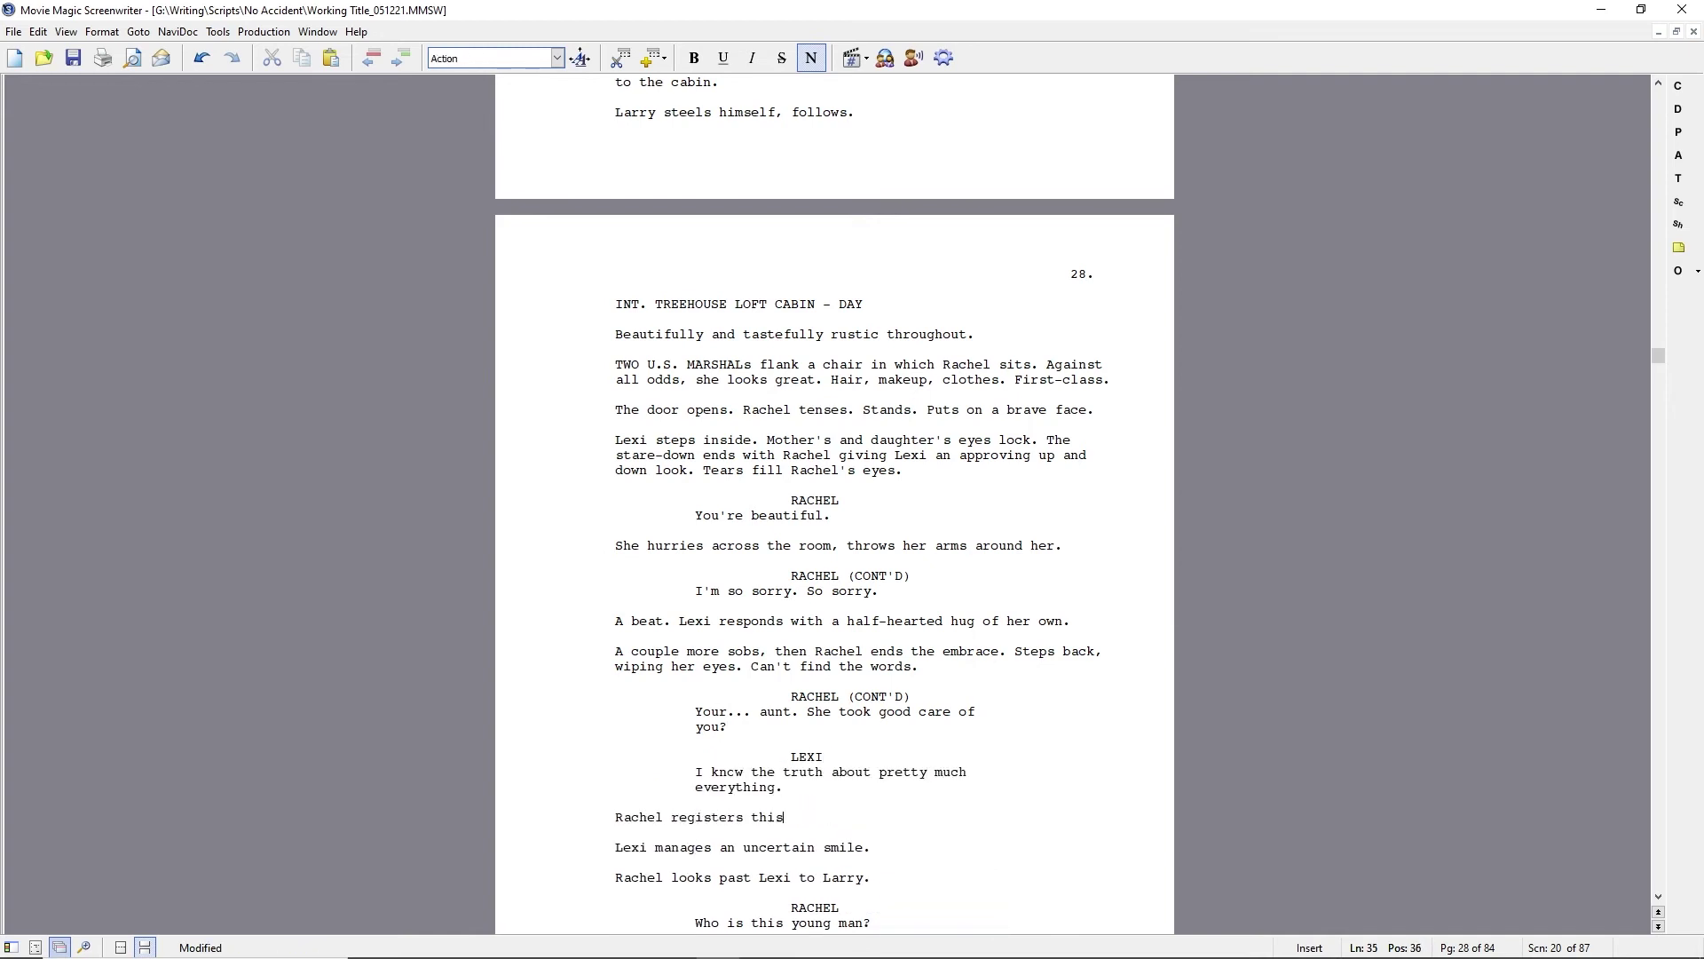
type(". Suddenly, Lexi much more grownup.")
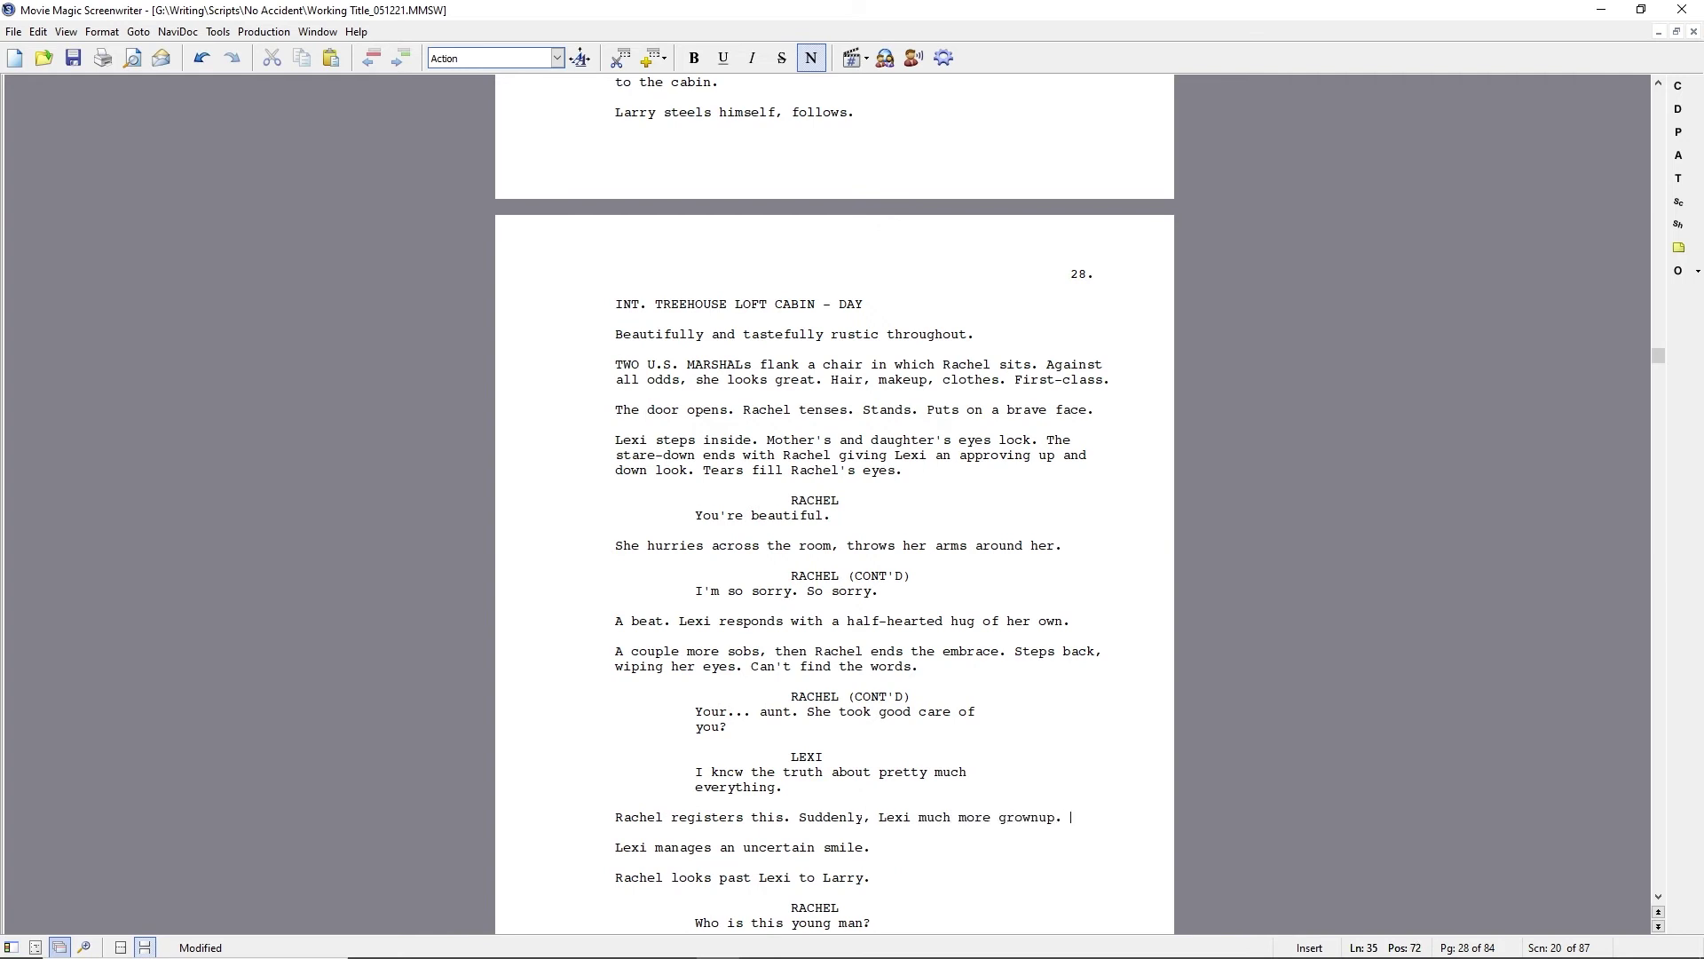
left_click(671, 817)
left_click(798, 816)
key("shift+End")
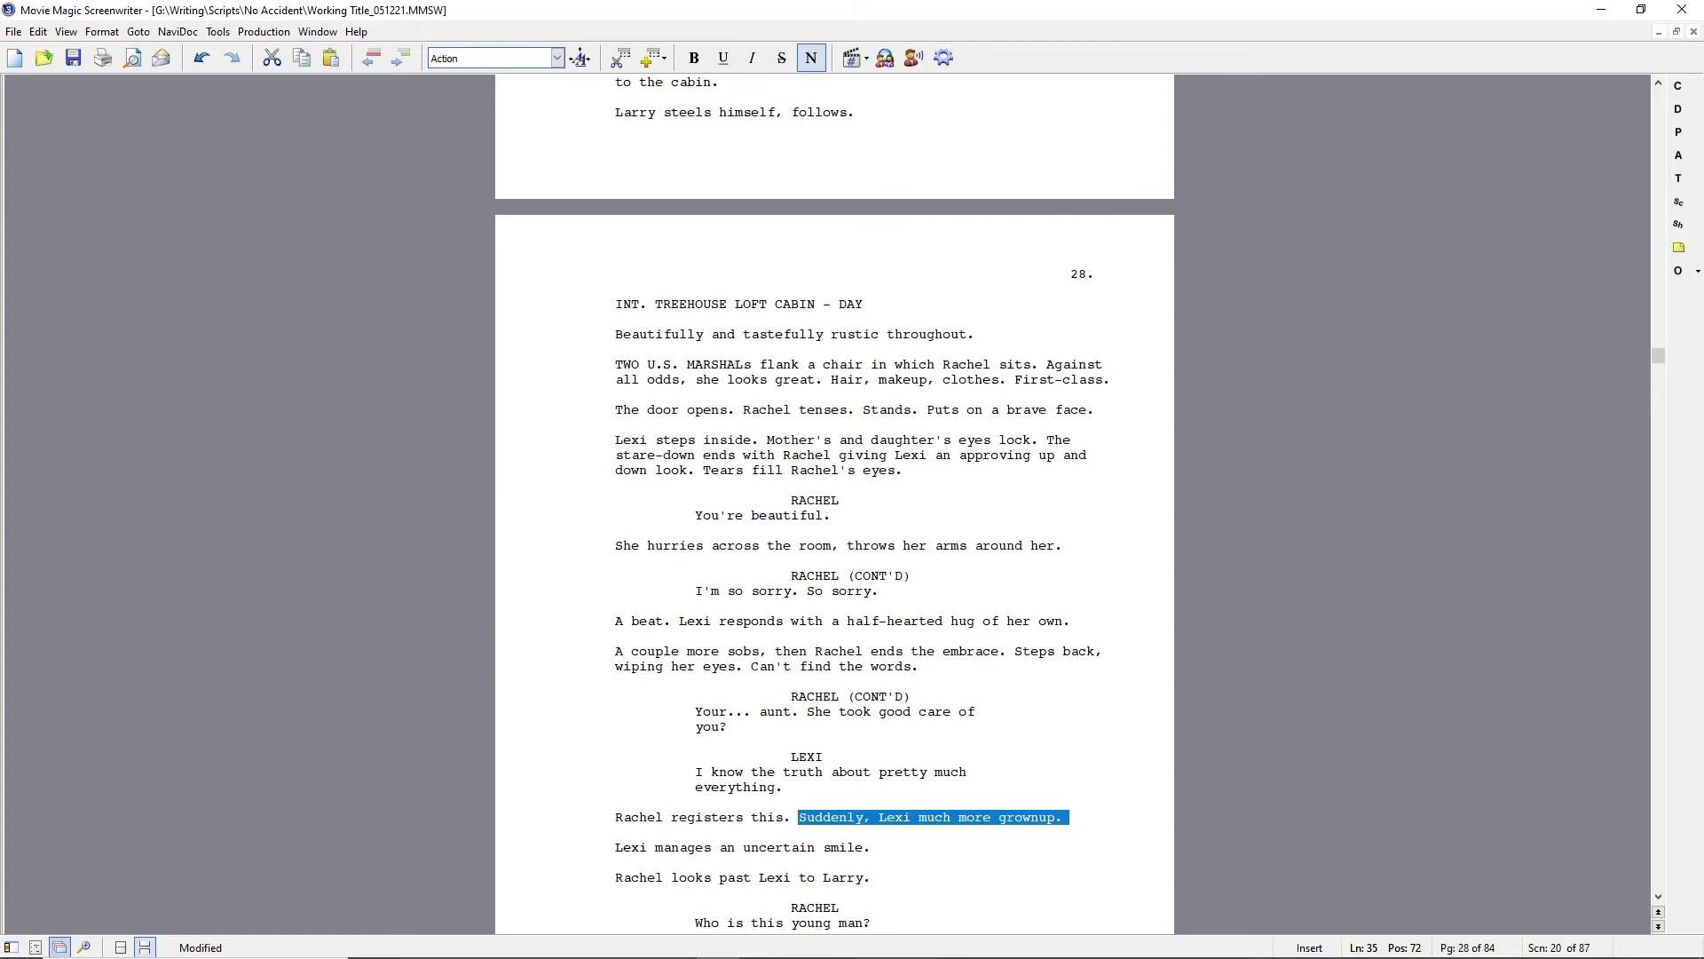
type("Grcws uneasy.")
- Add Rachel's dialogue "You have to know that I only wanted what was best for you." below that action line
key("Return")
type("RACH")
key("Return")
type("You have to kncw that")
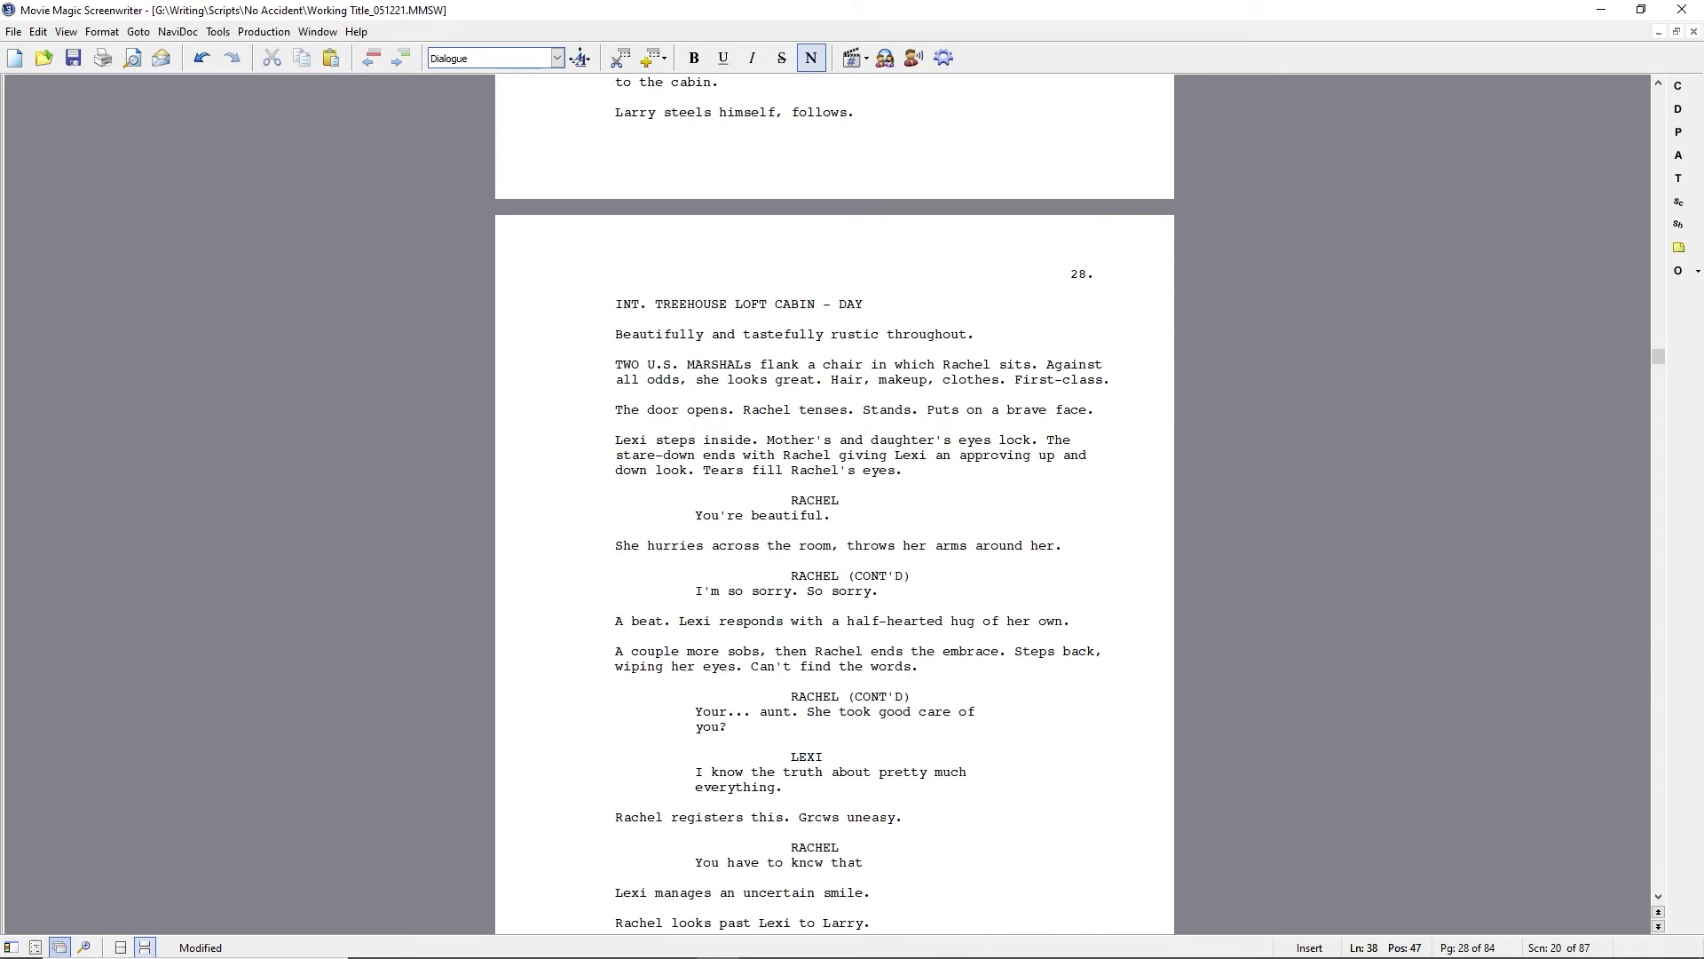
type("everything I do")
key("BackSpace")
key("BackSpace")
key("BackSpace")
key("BackSpace")
key("BackSpace")
key("BackSpace")
key("BackSpace")
key("BackSpace")
key("BackSpace")
key("BackSpace")
key("BackSpace")
key("BackSpace")
key("BackSpace")
key("BackSpace")
key("BackSpace")
type("I")
type(" only wanted ")
type("what was best for you.")
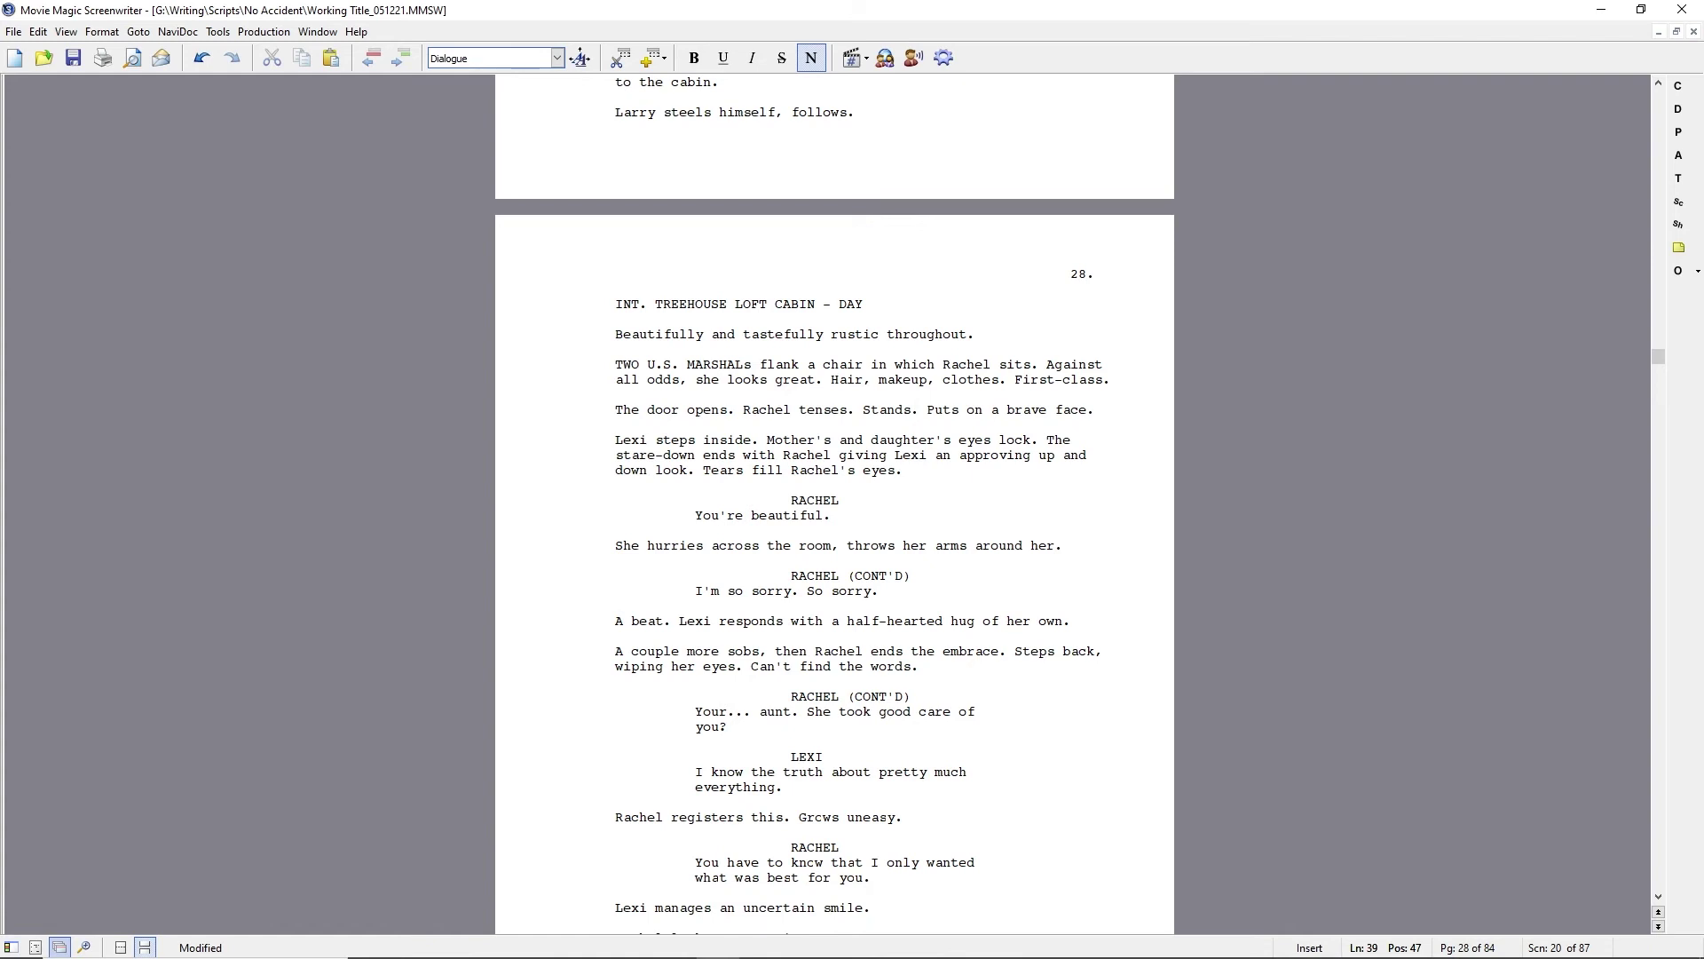
key("Tab")
type("LEXI")
key("Return")
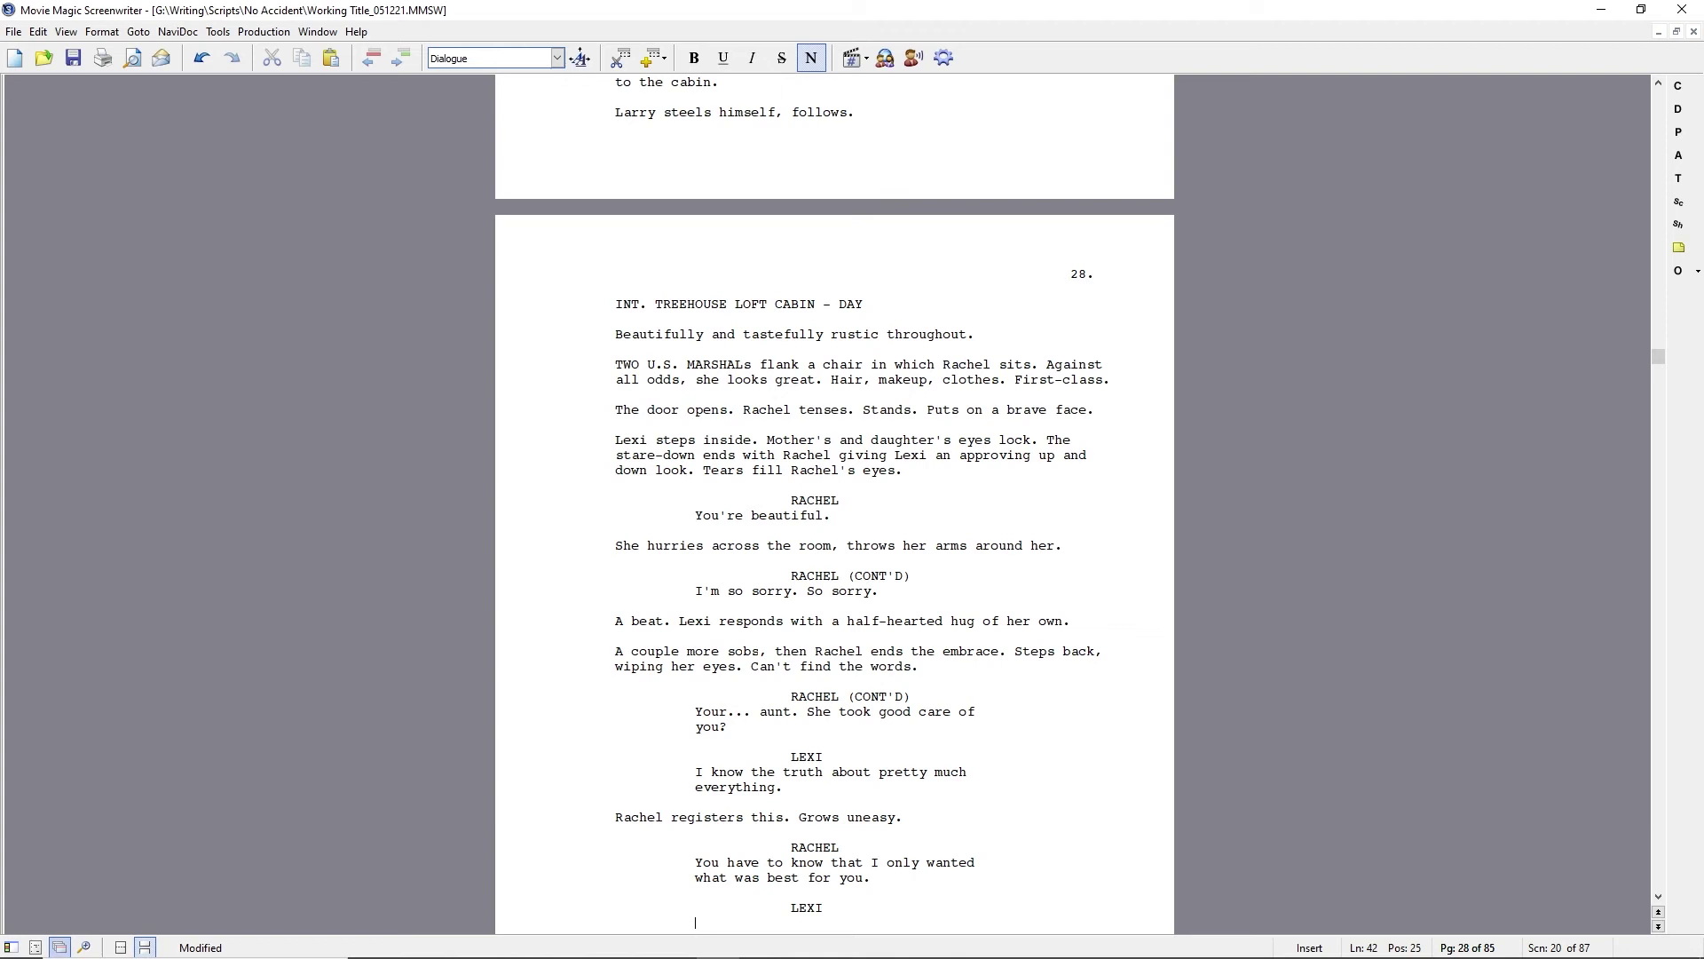
key("BackSpace")
key("BackSpace")
key("BackSpace")
key("BackSpace")
key("BackSpace")
- Write the action line "Lexi replies with a half-hearted nod." below Rachel's "best for you" dialogue
type("All Lexi gives her")
key("ctrl+BackSpace")
key("ctrl+BackSpace")
key("ctrl+BackSpace")
key("ctrl+BackSpace")
type("Lexi replies with a half-hearted nod.")
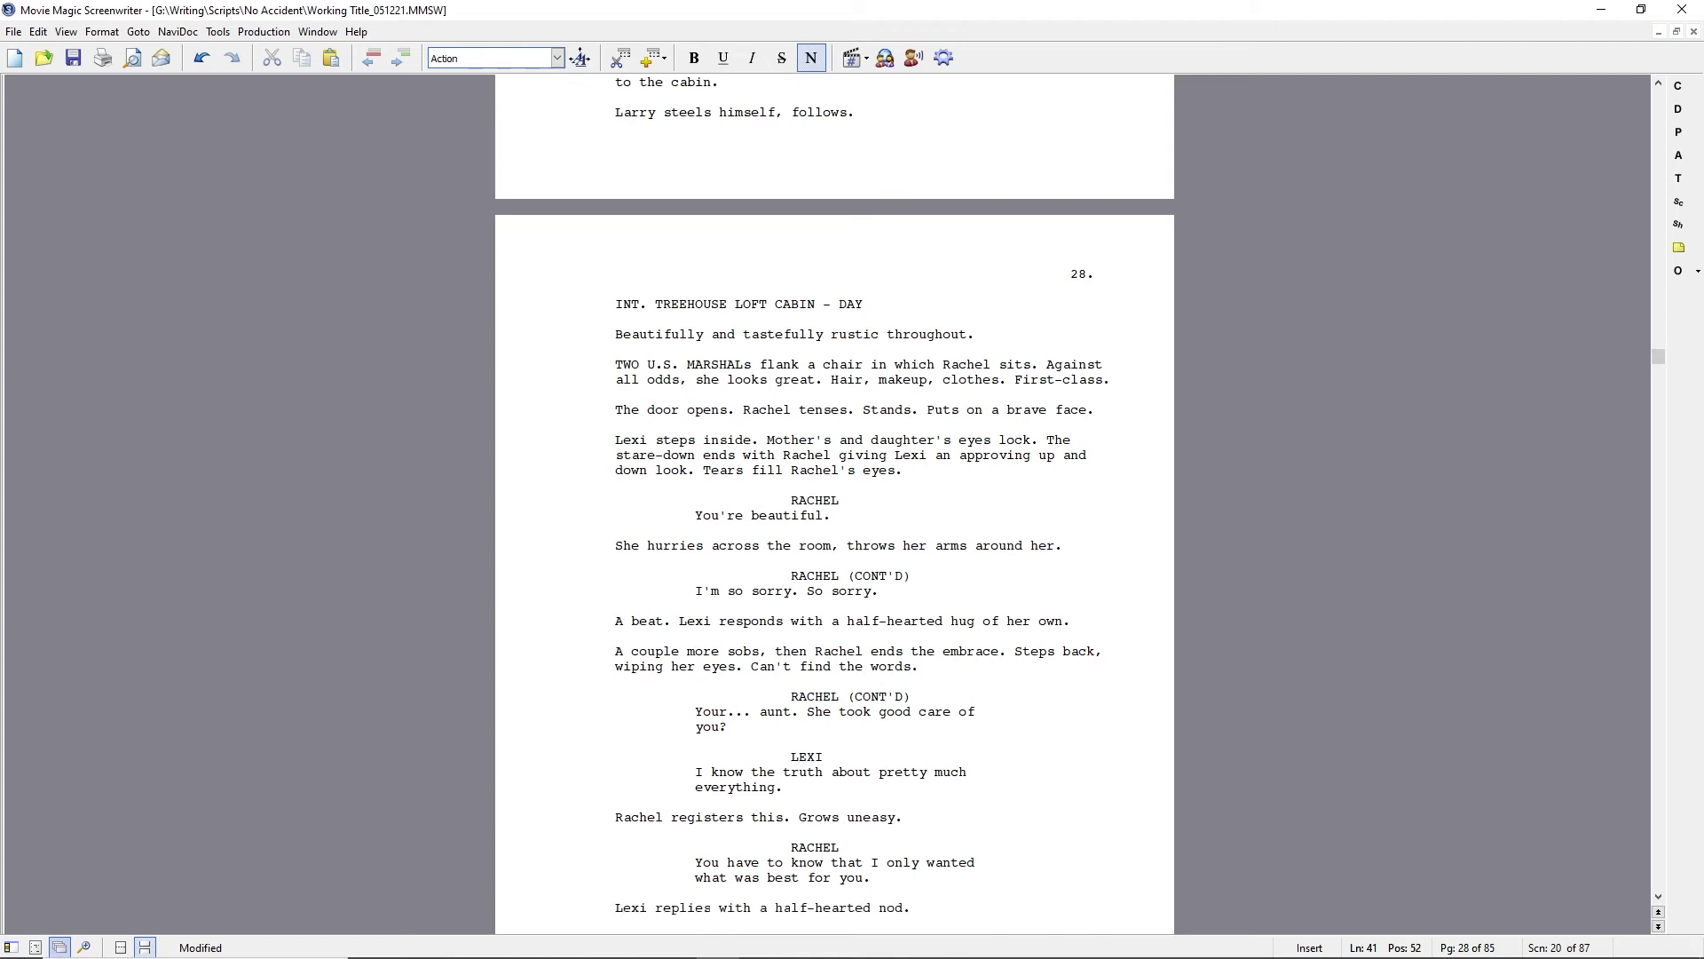
- Delete the action line "Lexi manages an uncertain smile." along with the blank line it leaves
key("Down")
key("Down")
key("shift+Down")
key("shift+Down")
key("shift+Down")
key("Delete")
key("Up")
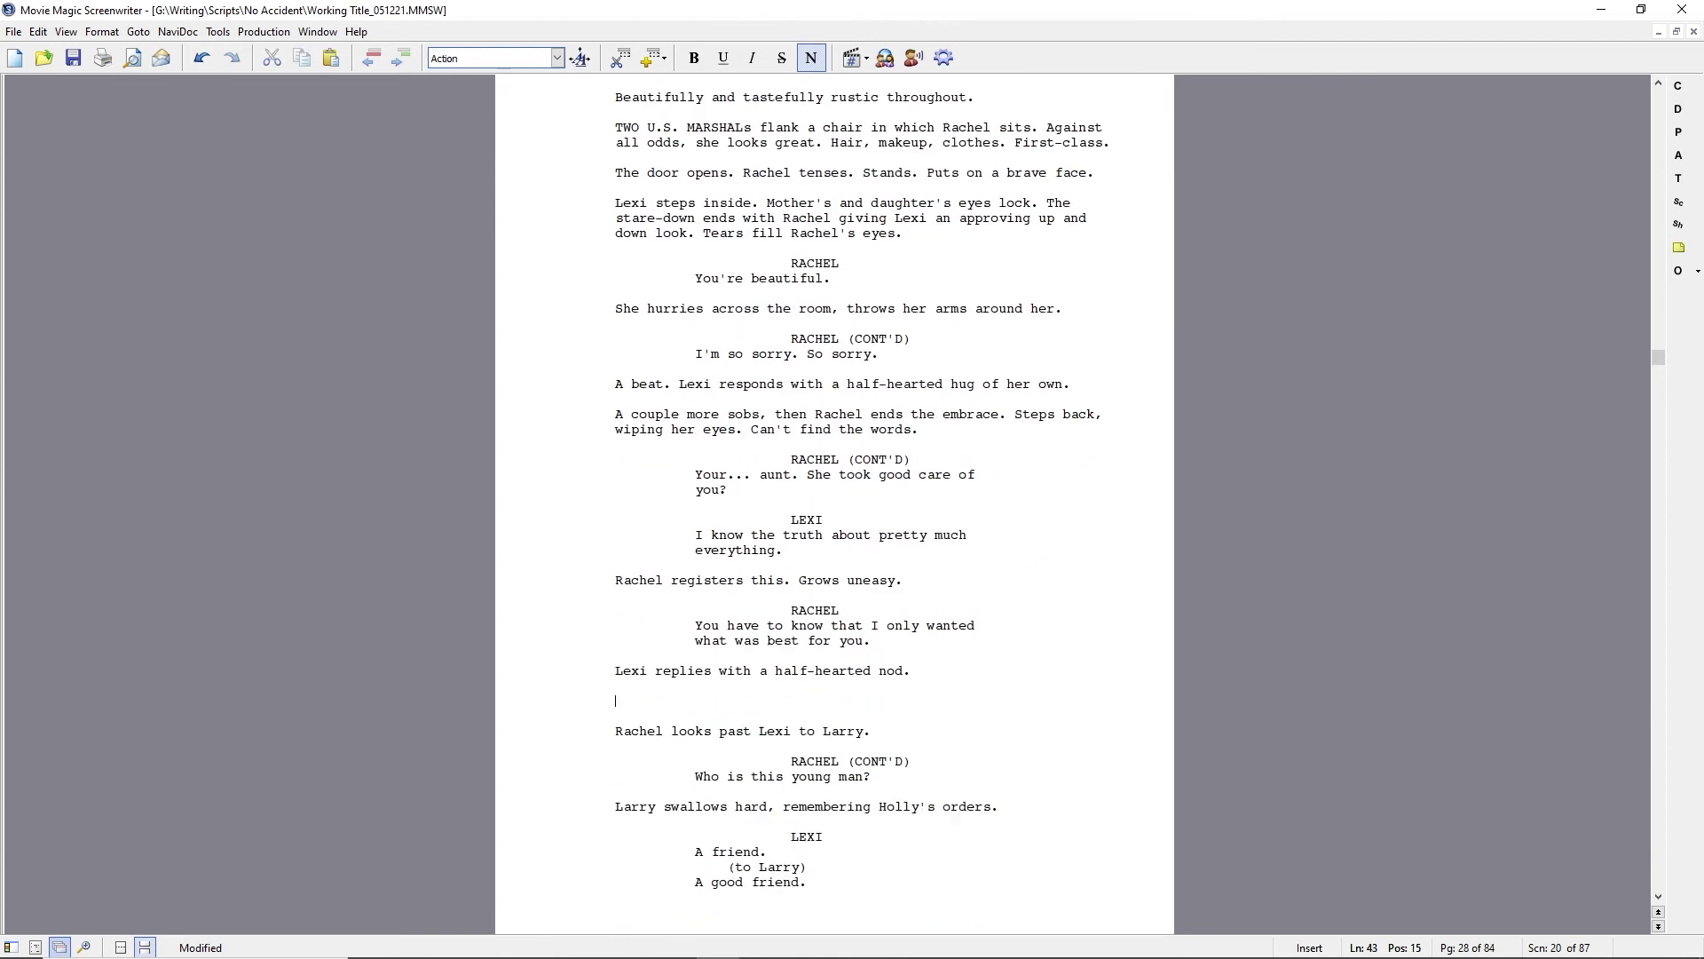
key("Delete")
- Replace "Rachel looks past Lexi to Larry." with "A few moments of silence. Rachel notices Larry."
key("ctrl+Right")
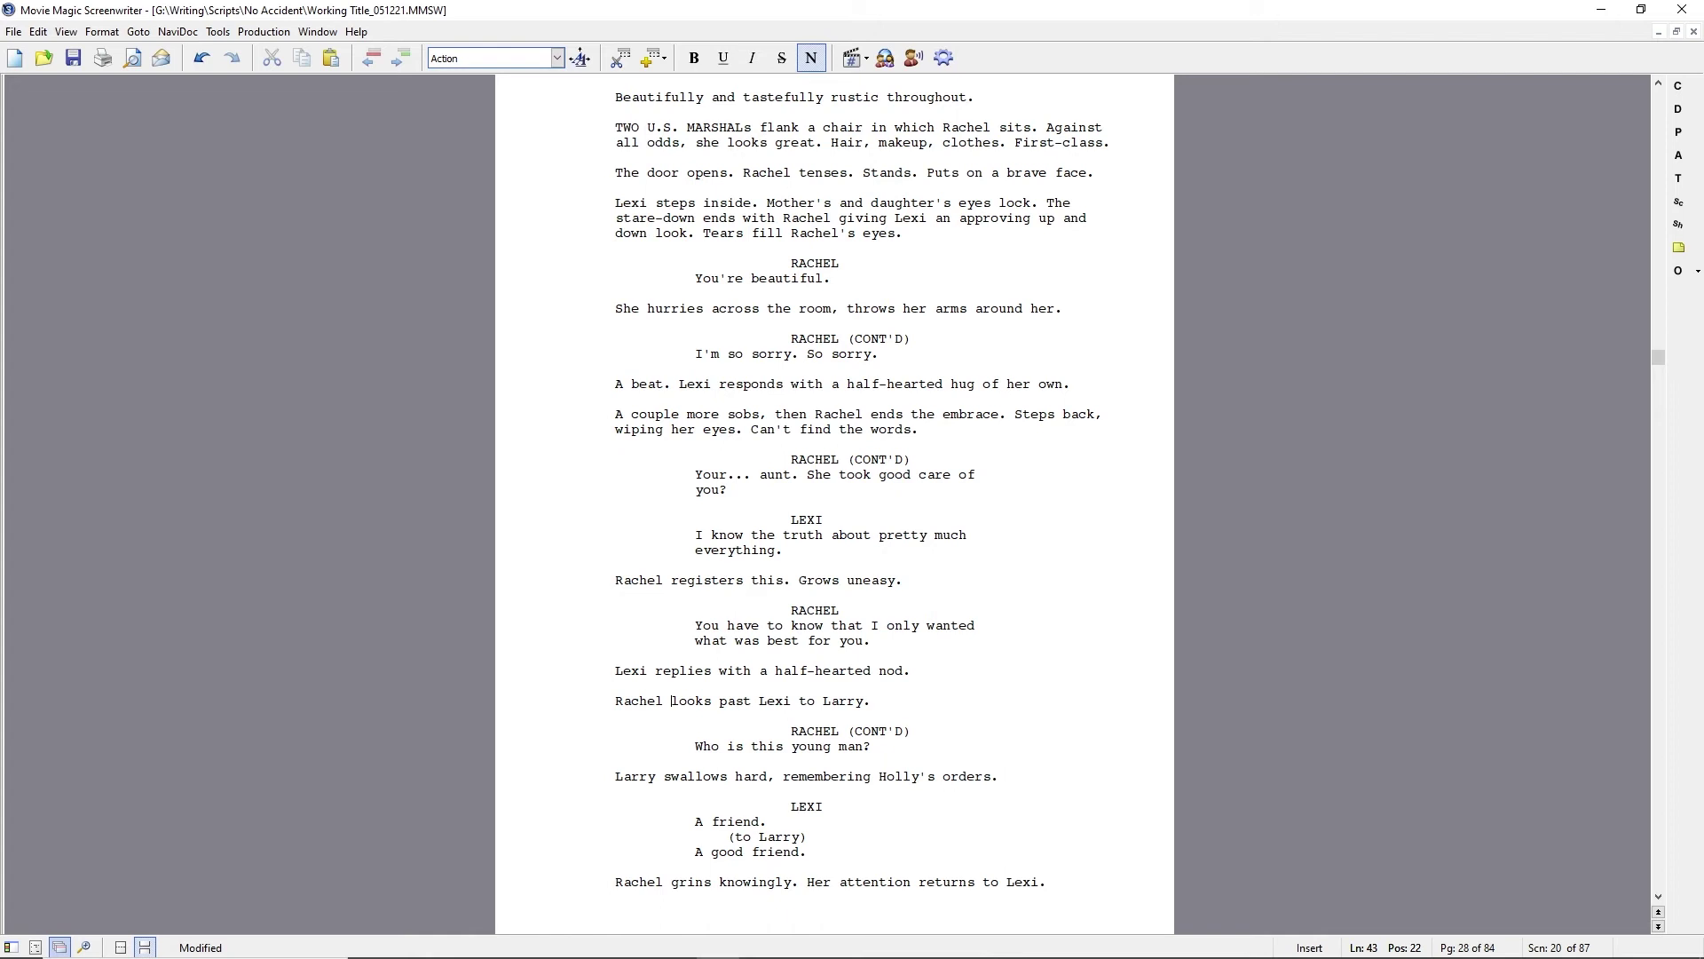
key("ctrl+BackSpace")
type("A few moments of ")
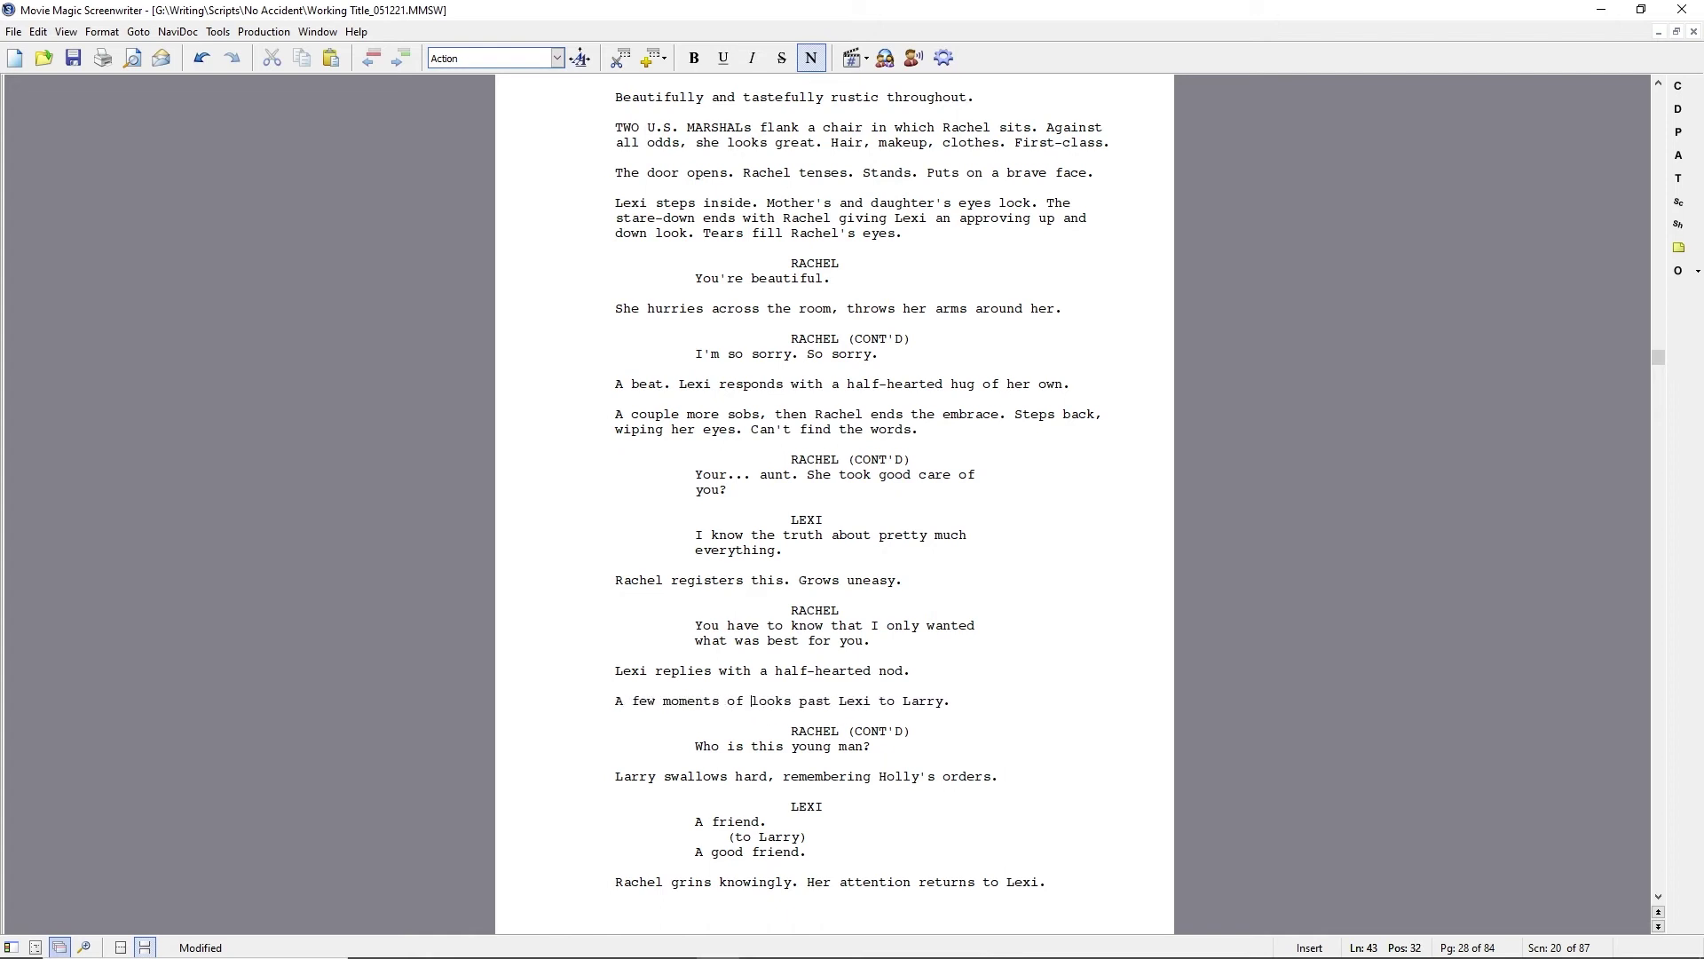
type("silence. Rachel notices Larry")
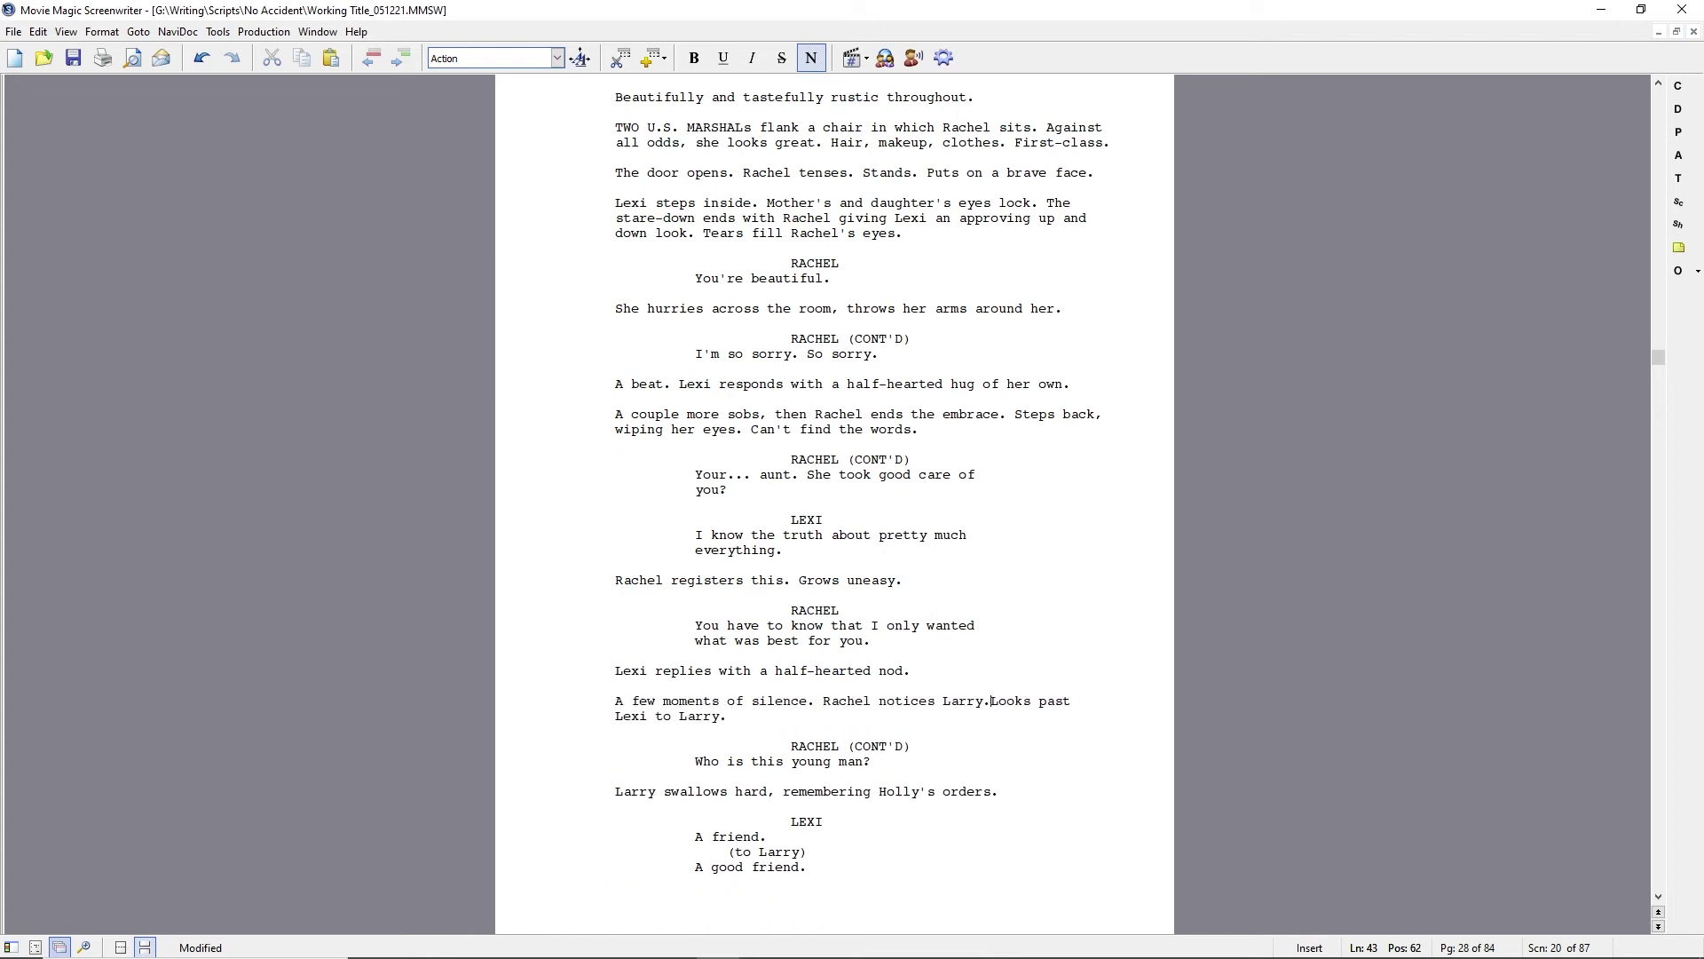
key("ctrl+Delete")
key("ctrl+Delete")
key("ctrl+Delete")
key("ctrl+Delete")
key("ctrl+Delete")
type("for the first")
key("BackSpace")
key("BackSpace")
key("BackSpace")
key("BackSpace")
key("BackSpace")
key("BackSpace")
key("BackSpace")
key("BackSpace")
key("BackSpace")
key("BackSpace")
key("BackSpace")
key("BackSpace")
key("BackSpace")
key("BackSpace")
type(".")
- Reword "notices Larry" as "gaze shifts to Larry." in the action line about Rachel
key("ctrl+Left")
key("ctrl+BackSpace")
type("gaze shifts to Larry")
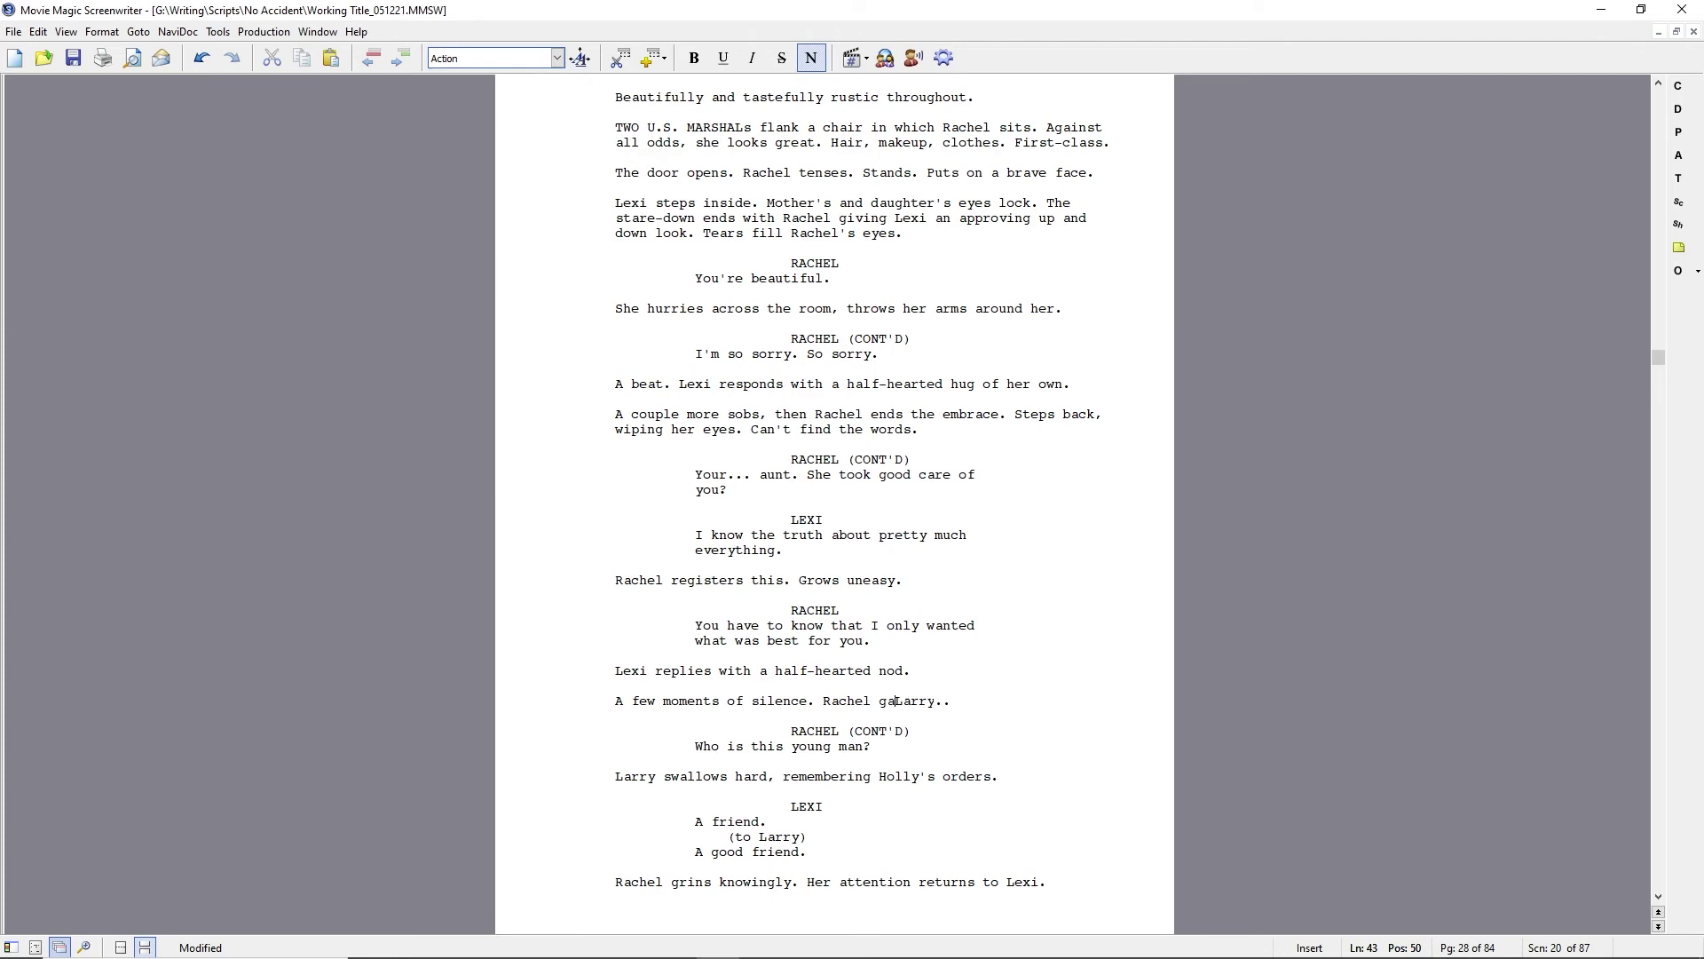
key("shift+End")
type(".")
- Change "I" to "we" in Larry's line on page 27 so it reads "Could we get that in English?"
scroll(888, 711, "up", 20)
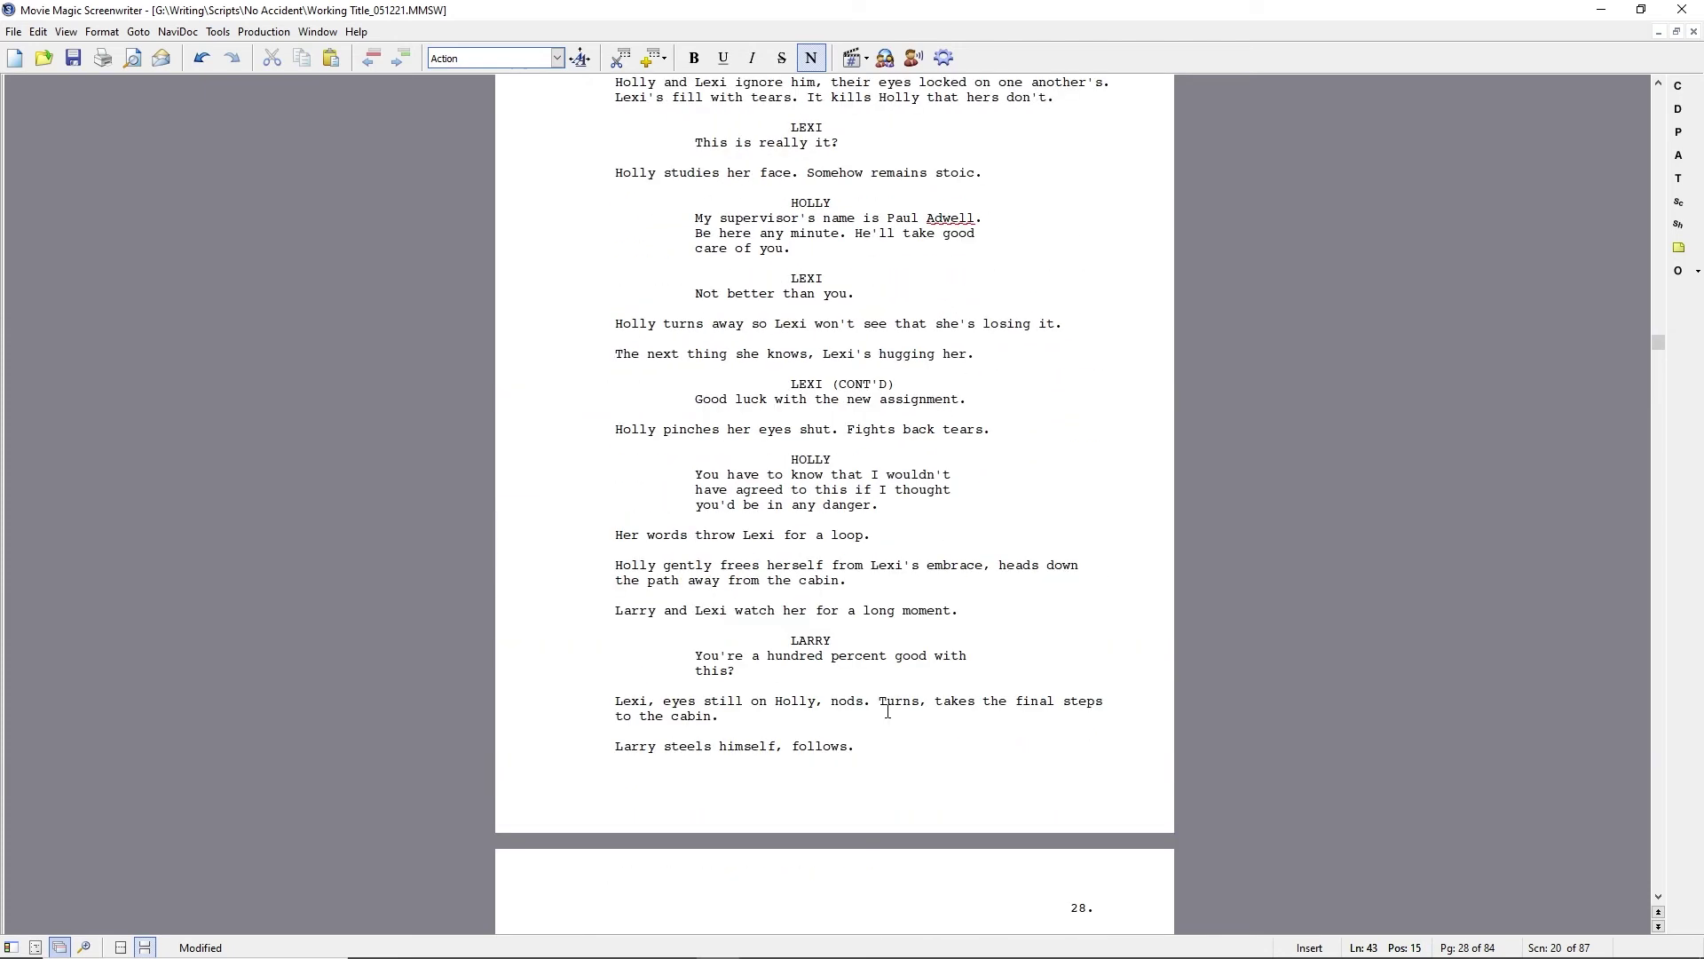
scroll(888, 711, "up", 12)
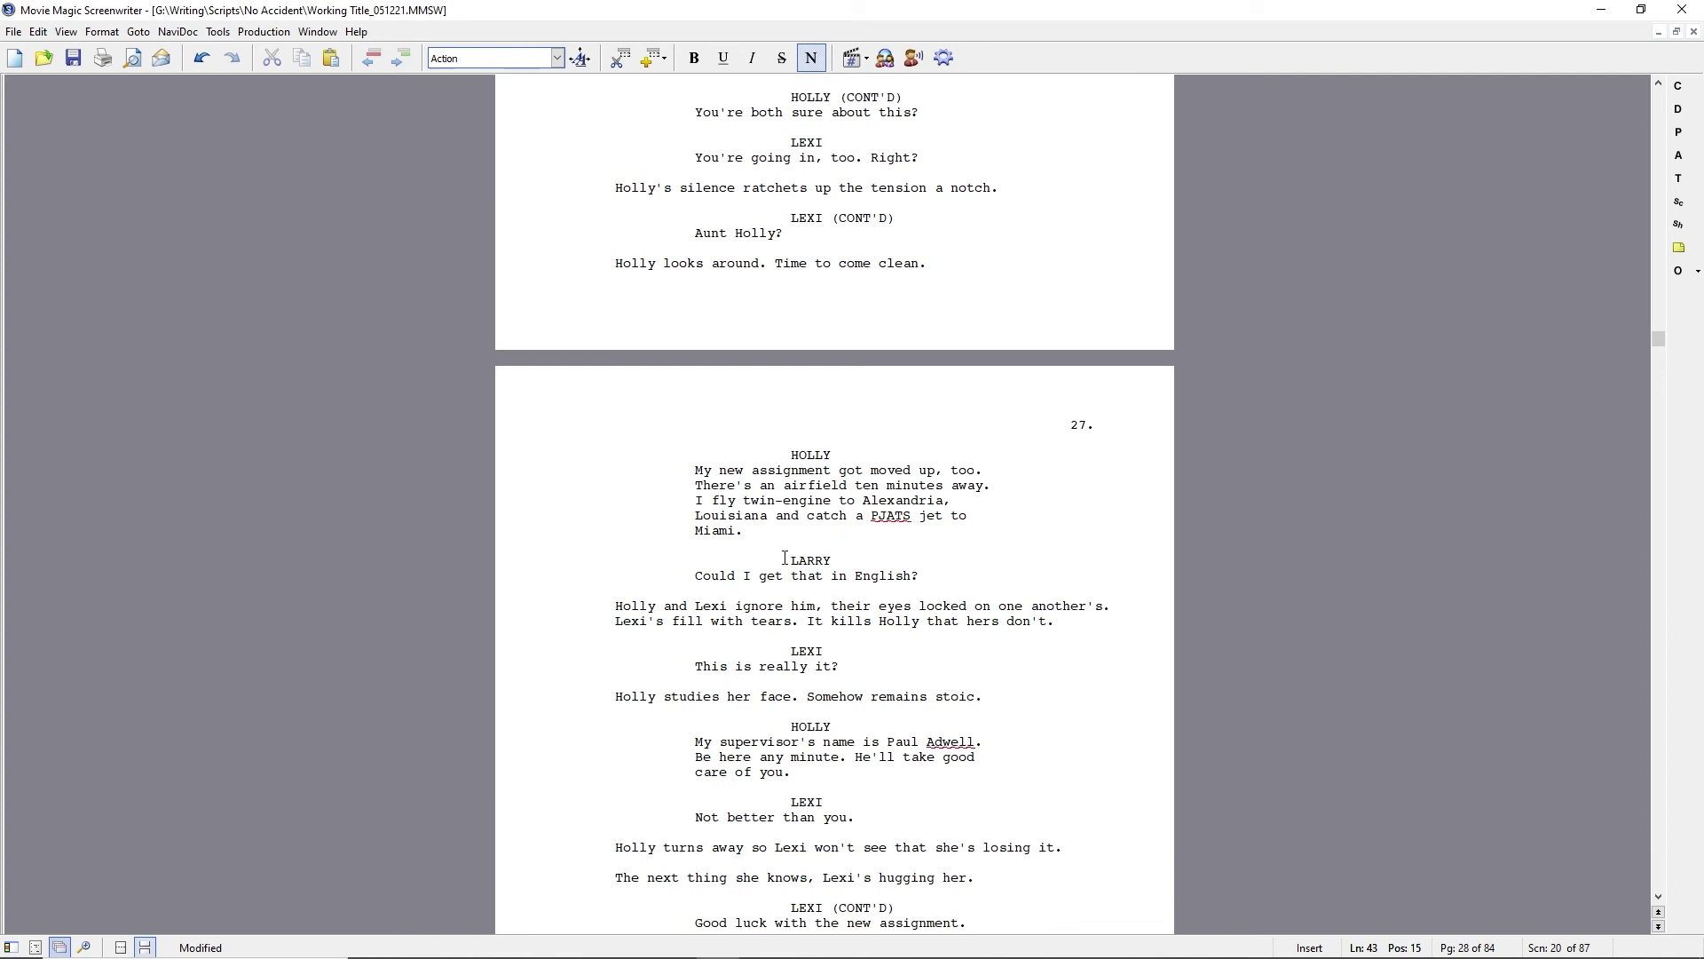
left_click(751, 575)
key("BackSpace")
type("we")
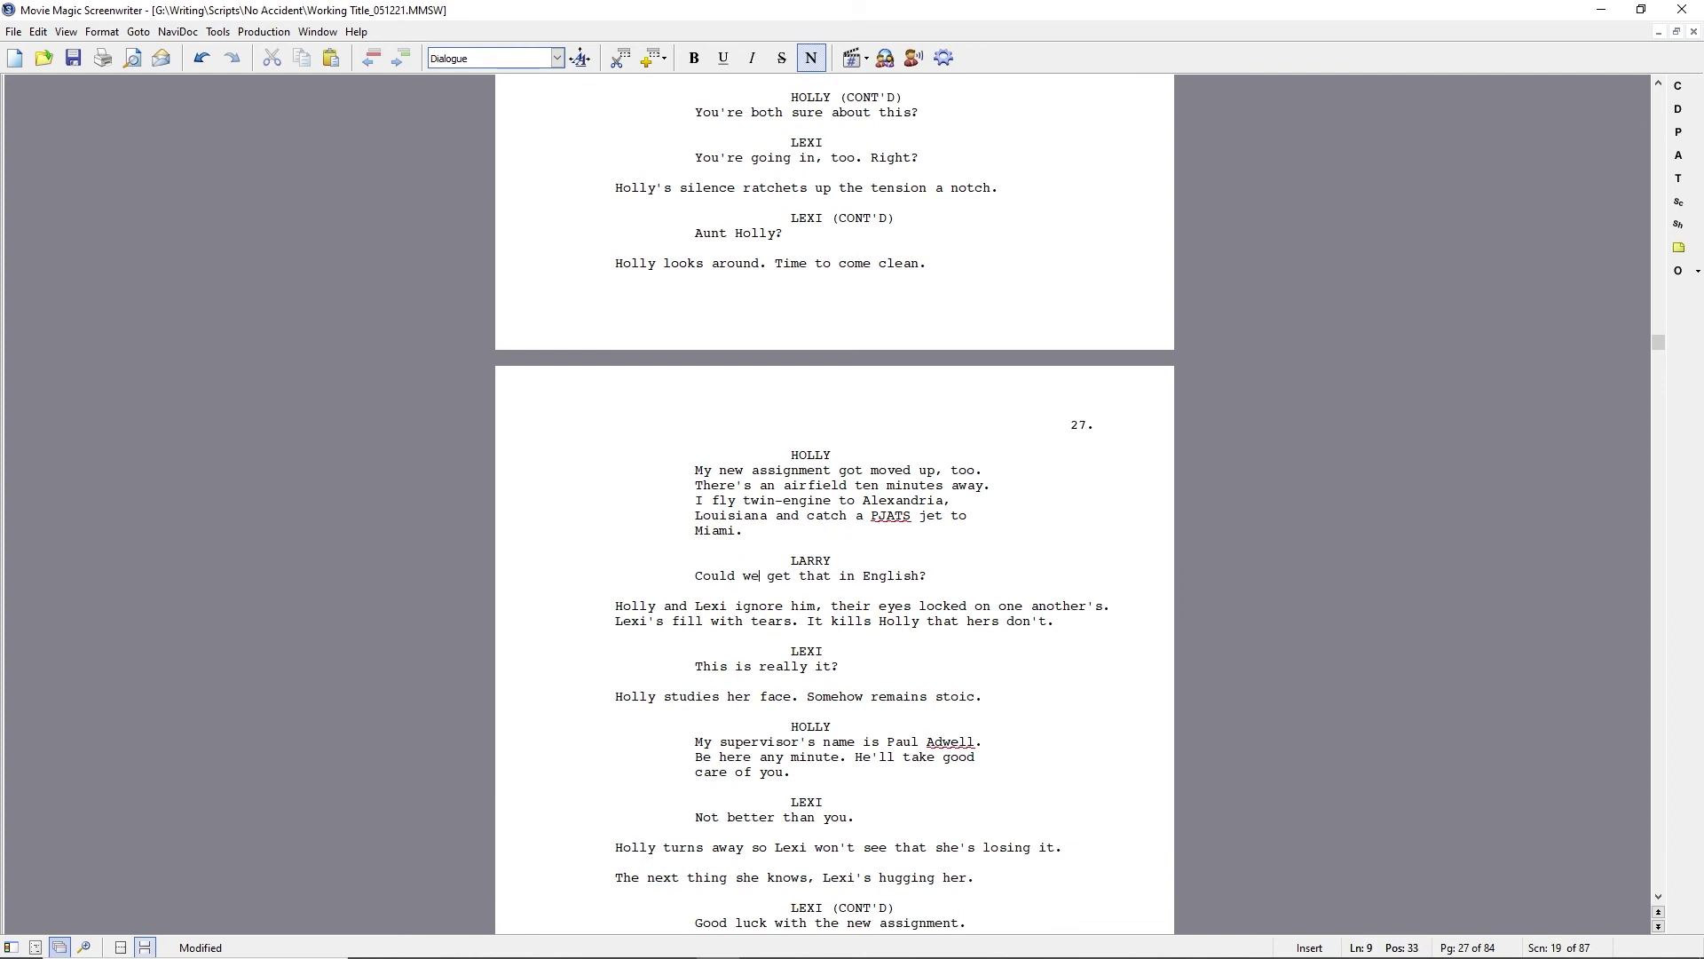
- Rewrite the embrace action on page 27 as "Holly gently frees herself from Lexi's embrace. Indicates for Lexi to go inside."
scroll(690, 752, "down", 4)
key("Home")
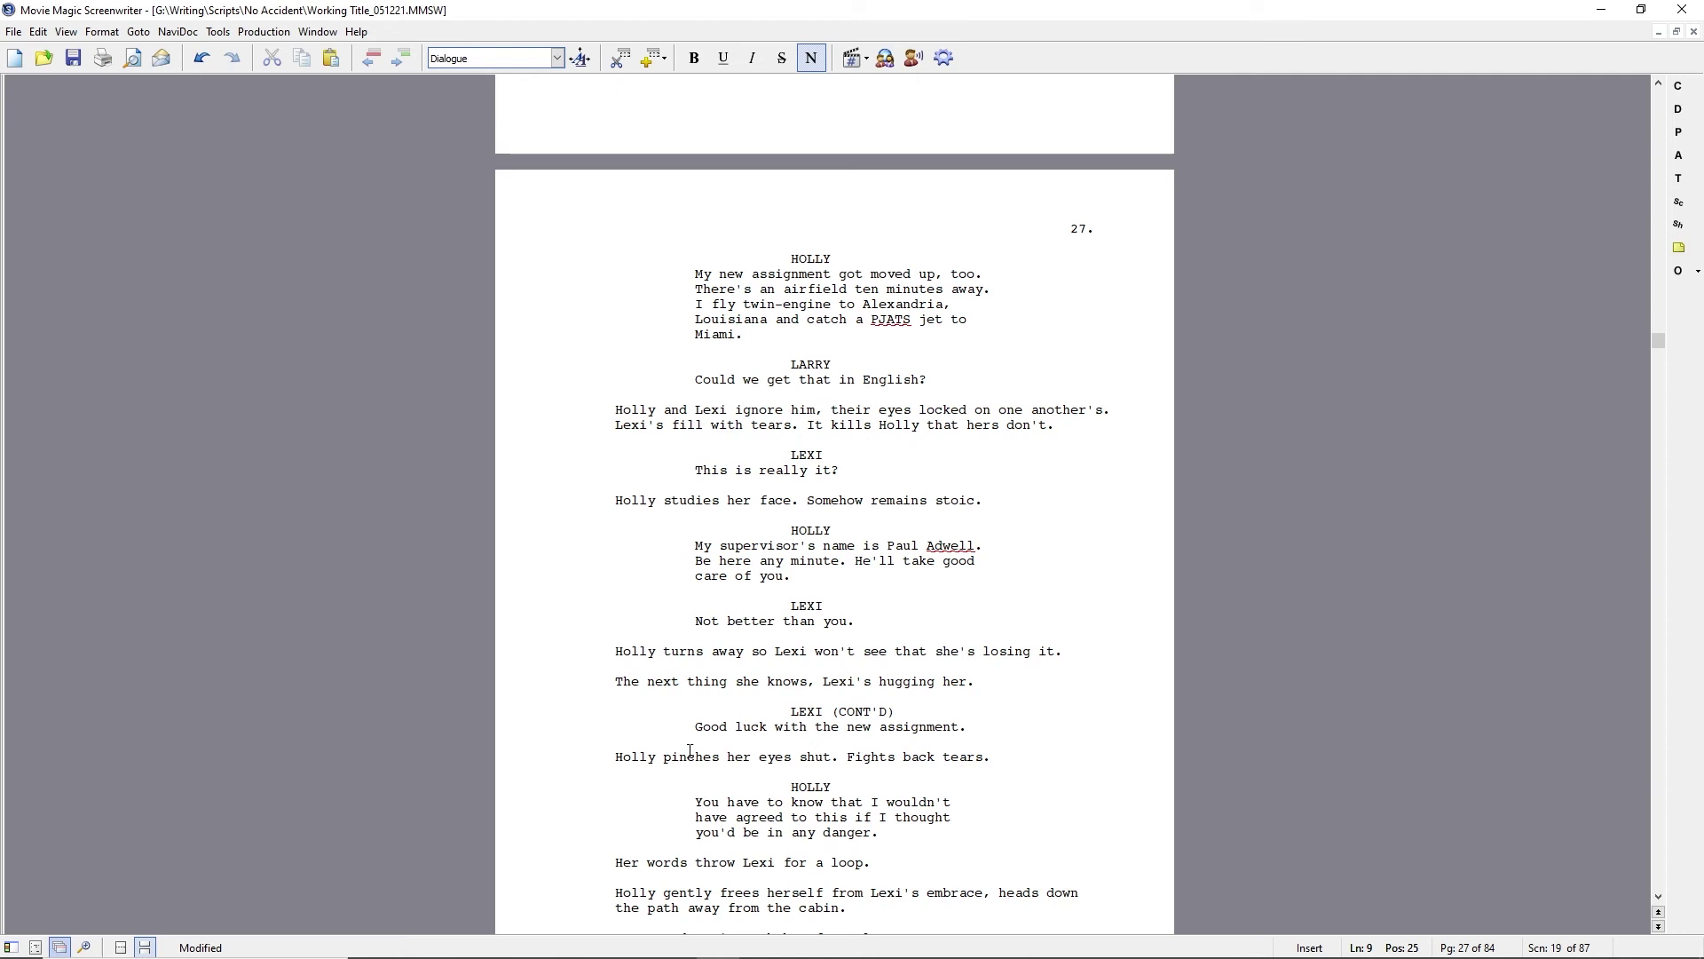
scroll(678, 764, "down", 20)
scroll(750, 553, "up", 17)
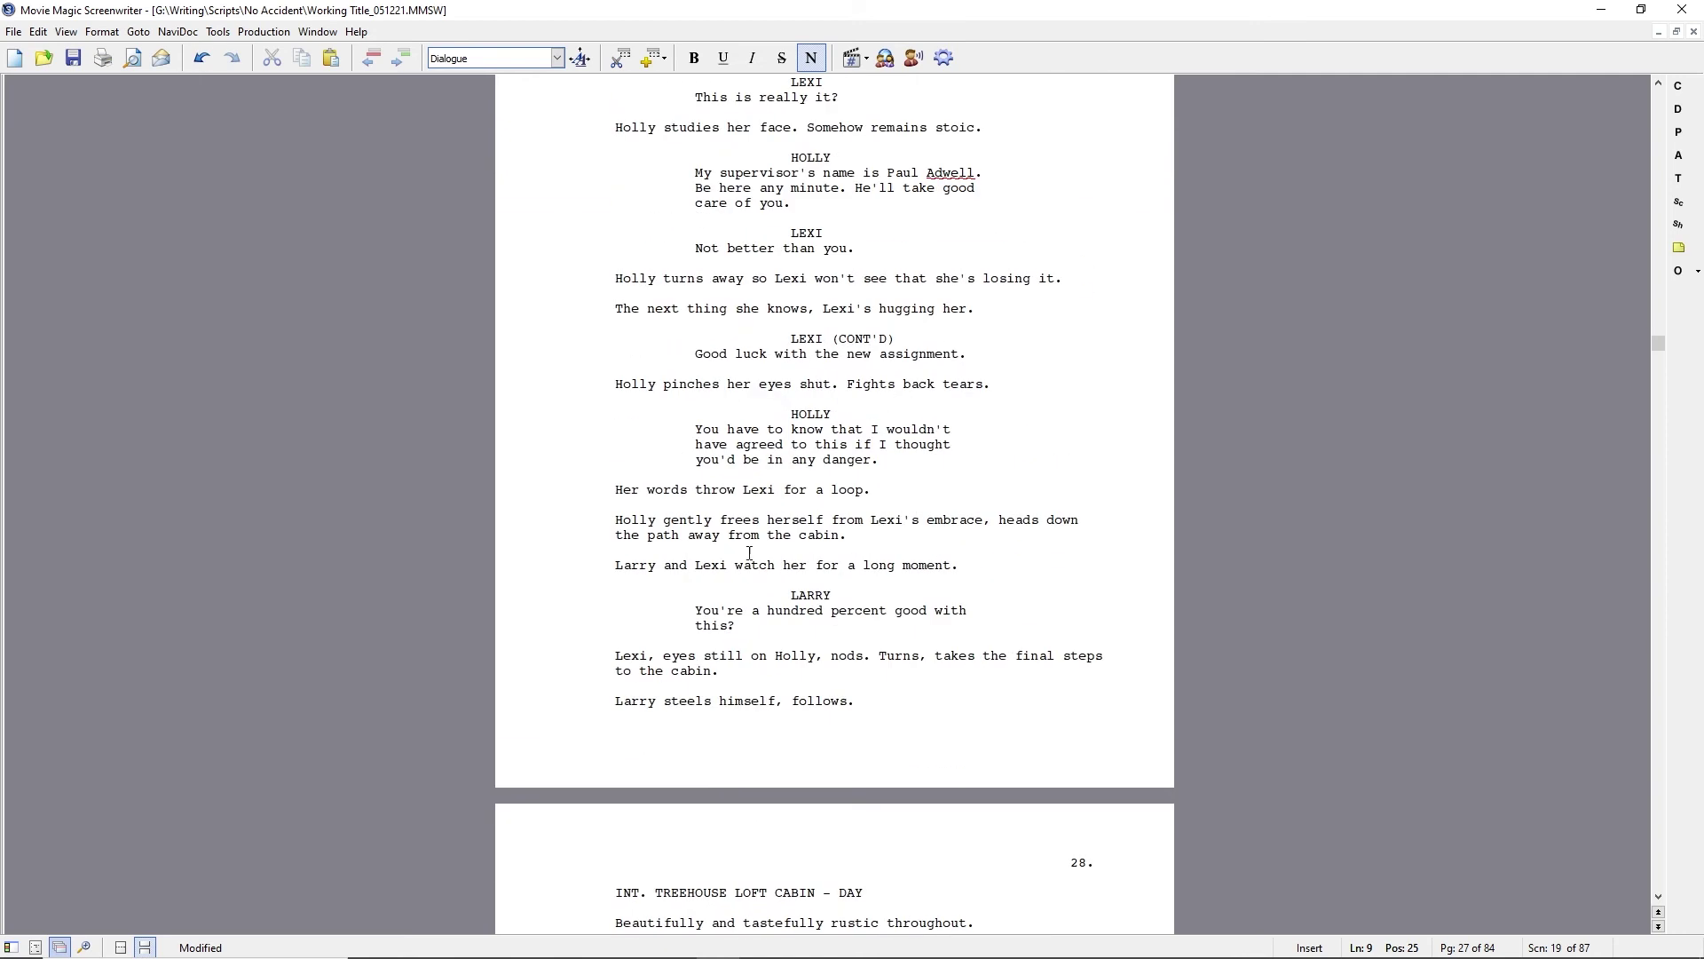
left_click(616, 521)
key("ctrl+Right")
key("ctrl+Right")
key("ctrl+Right")
key("ctrl+Right")
key("ctrl+Right")
key("ctrl+Right")
key("ctrl+Right")
type(". Indicates f")
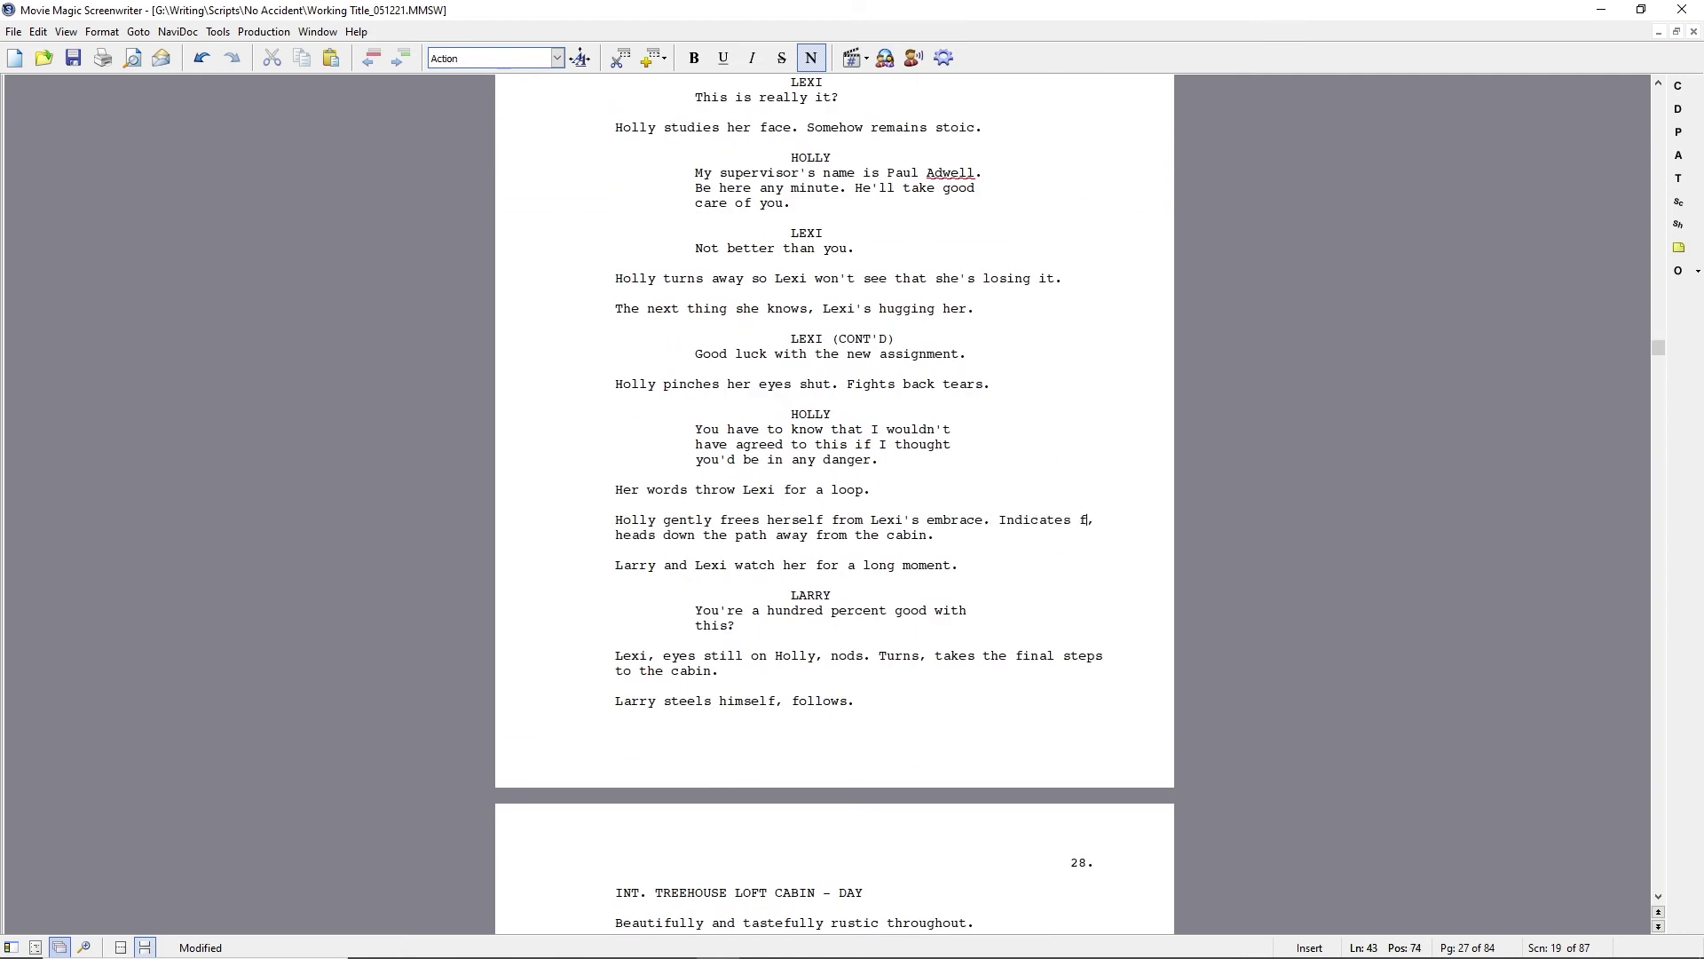
type("or Lexi to go inside.")
key("shift+Down")
key("Delete")
- Delete the action line "Larry and Lexi watch her for a long moment."
key("Down")
key("Home")
key("shift+End")
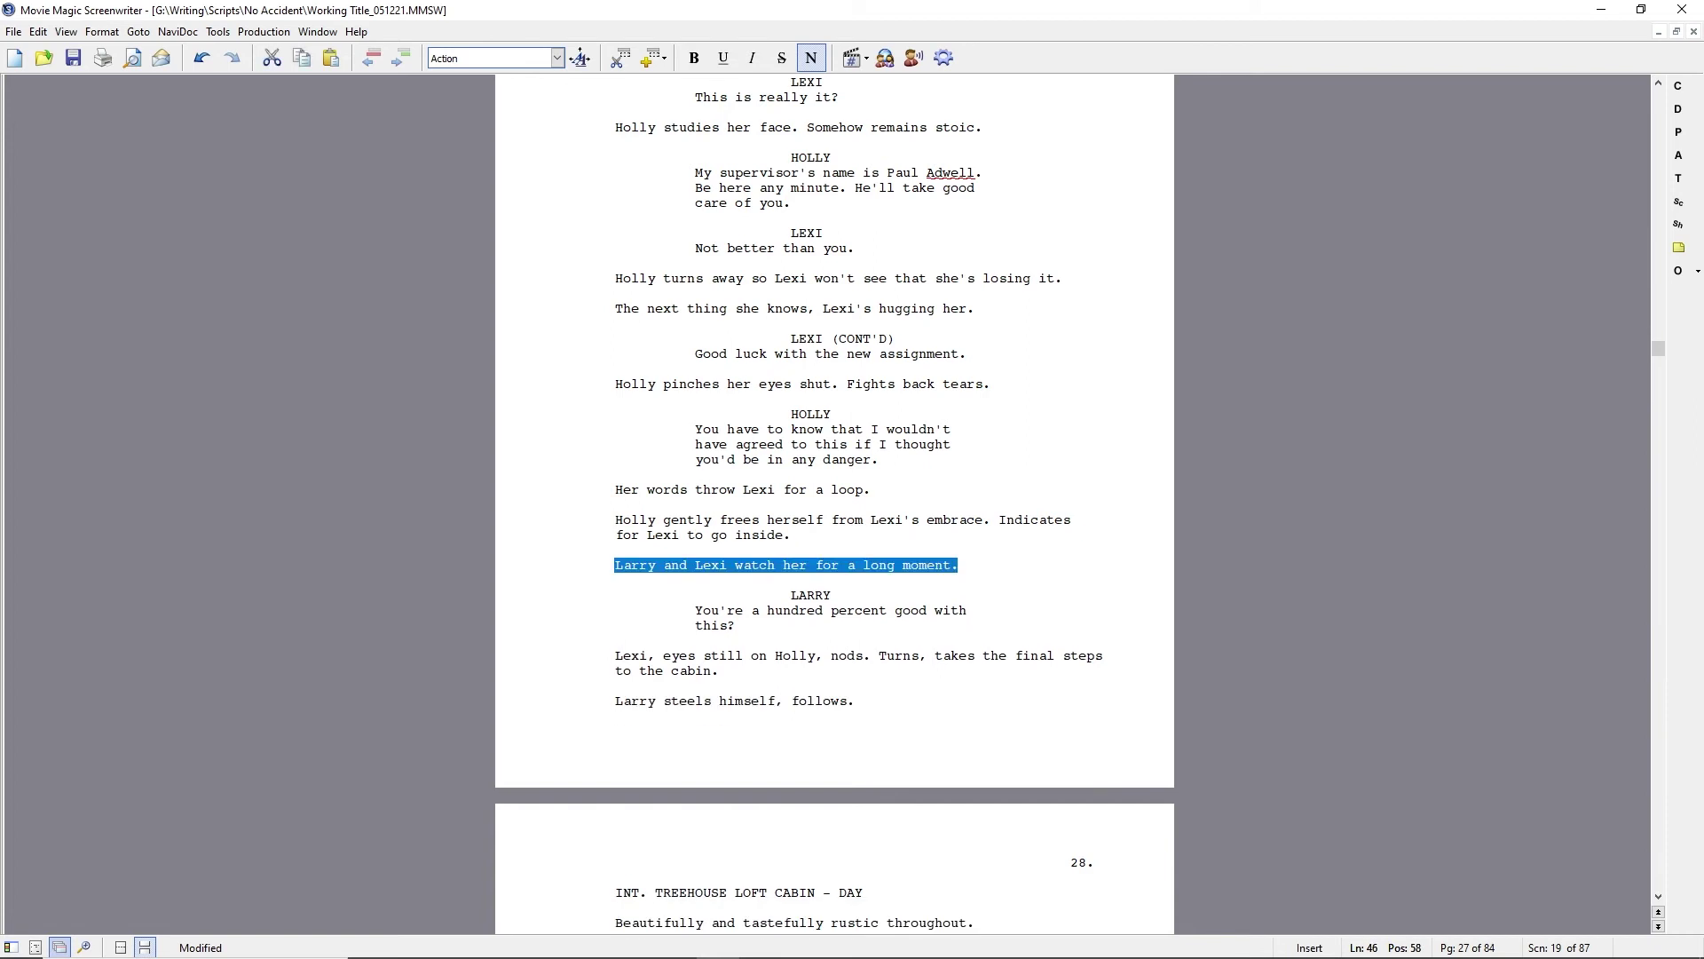
key("Delete")
- Add a joint HOLLY / LEXI dialogue reading "Yes." after Larry's "hundred percent good with this?" question
key("Down")
key("Down")
key("Return")
type("HO")
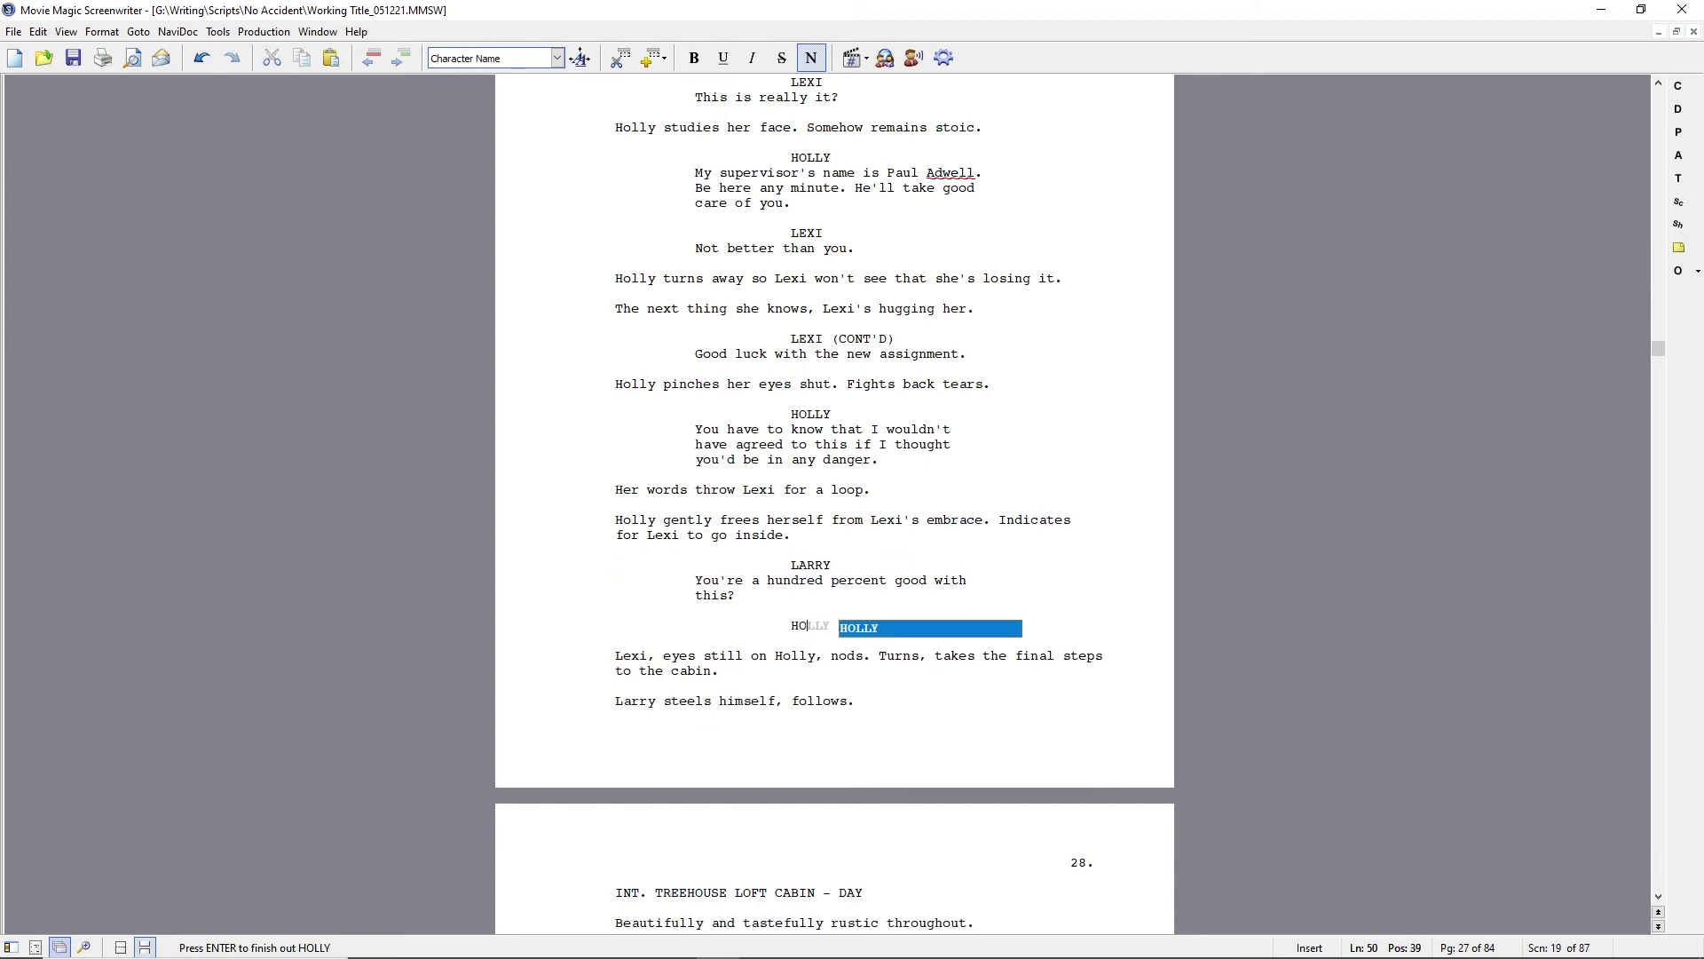
type("LLY / LEXI")
key("Return")
type("Yes.")
- Add the action text "They glance at one another. It should be funny. It's not. Holly motions "go on."" below the joint "Yes." dialogue
key("Return")
type("They ")
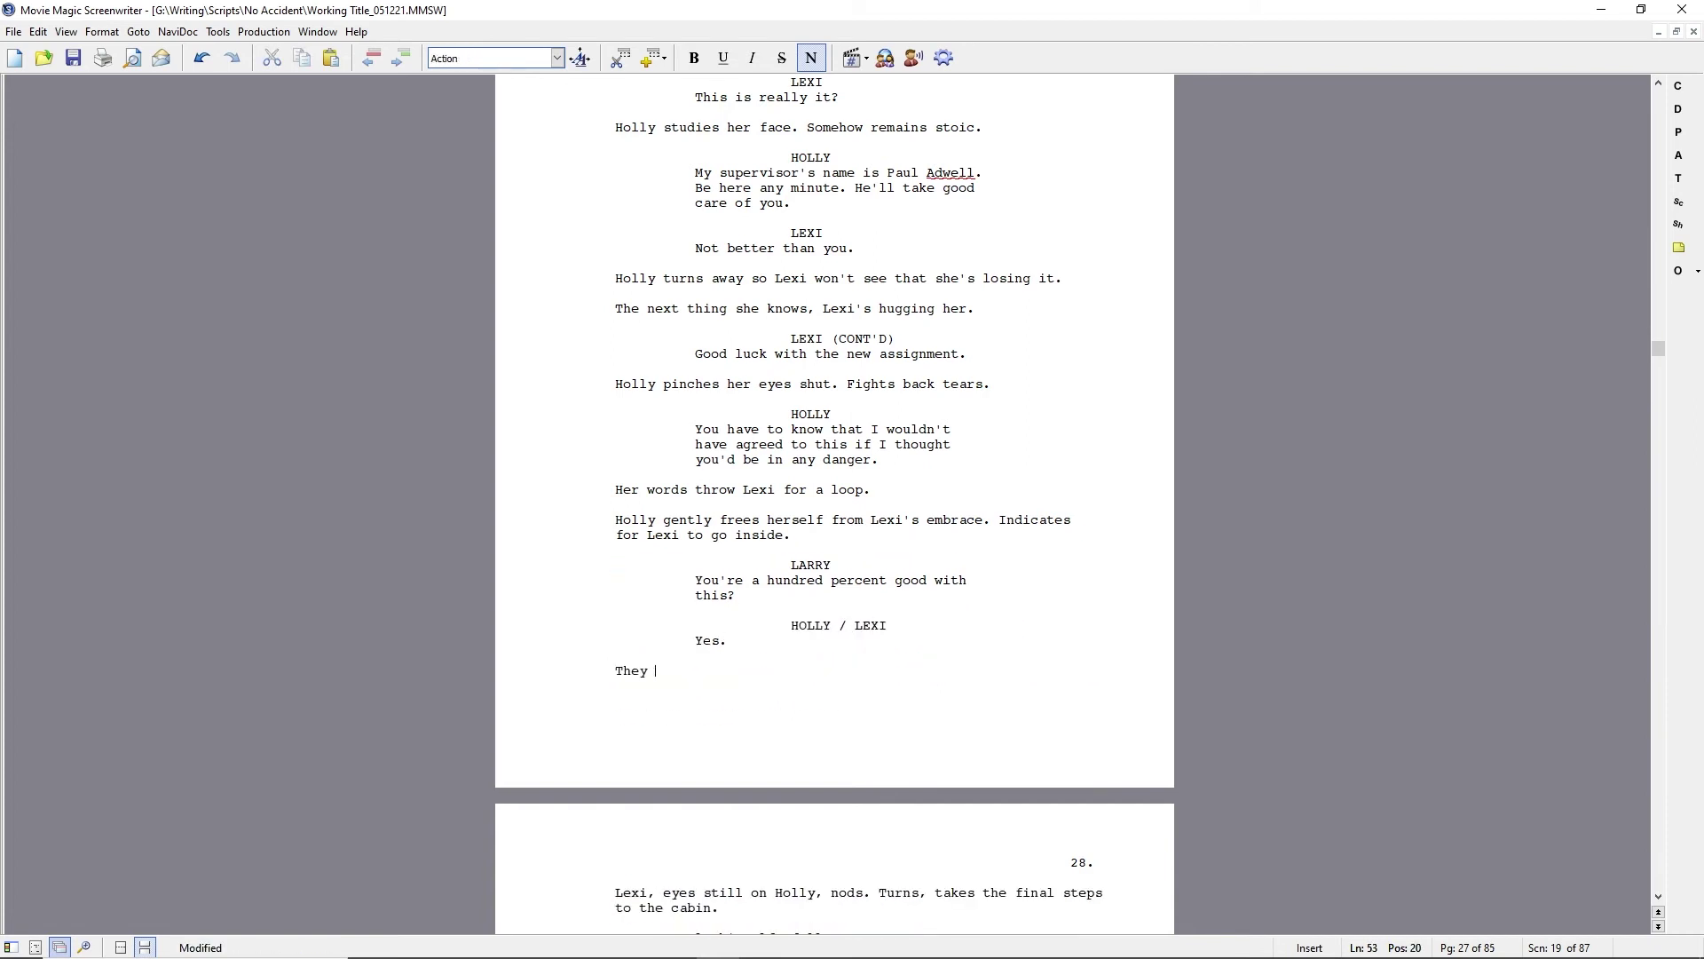
type("glance at one another. It should be funny")
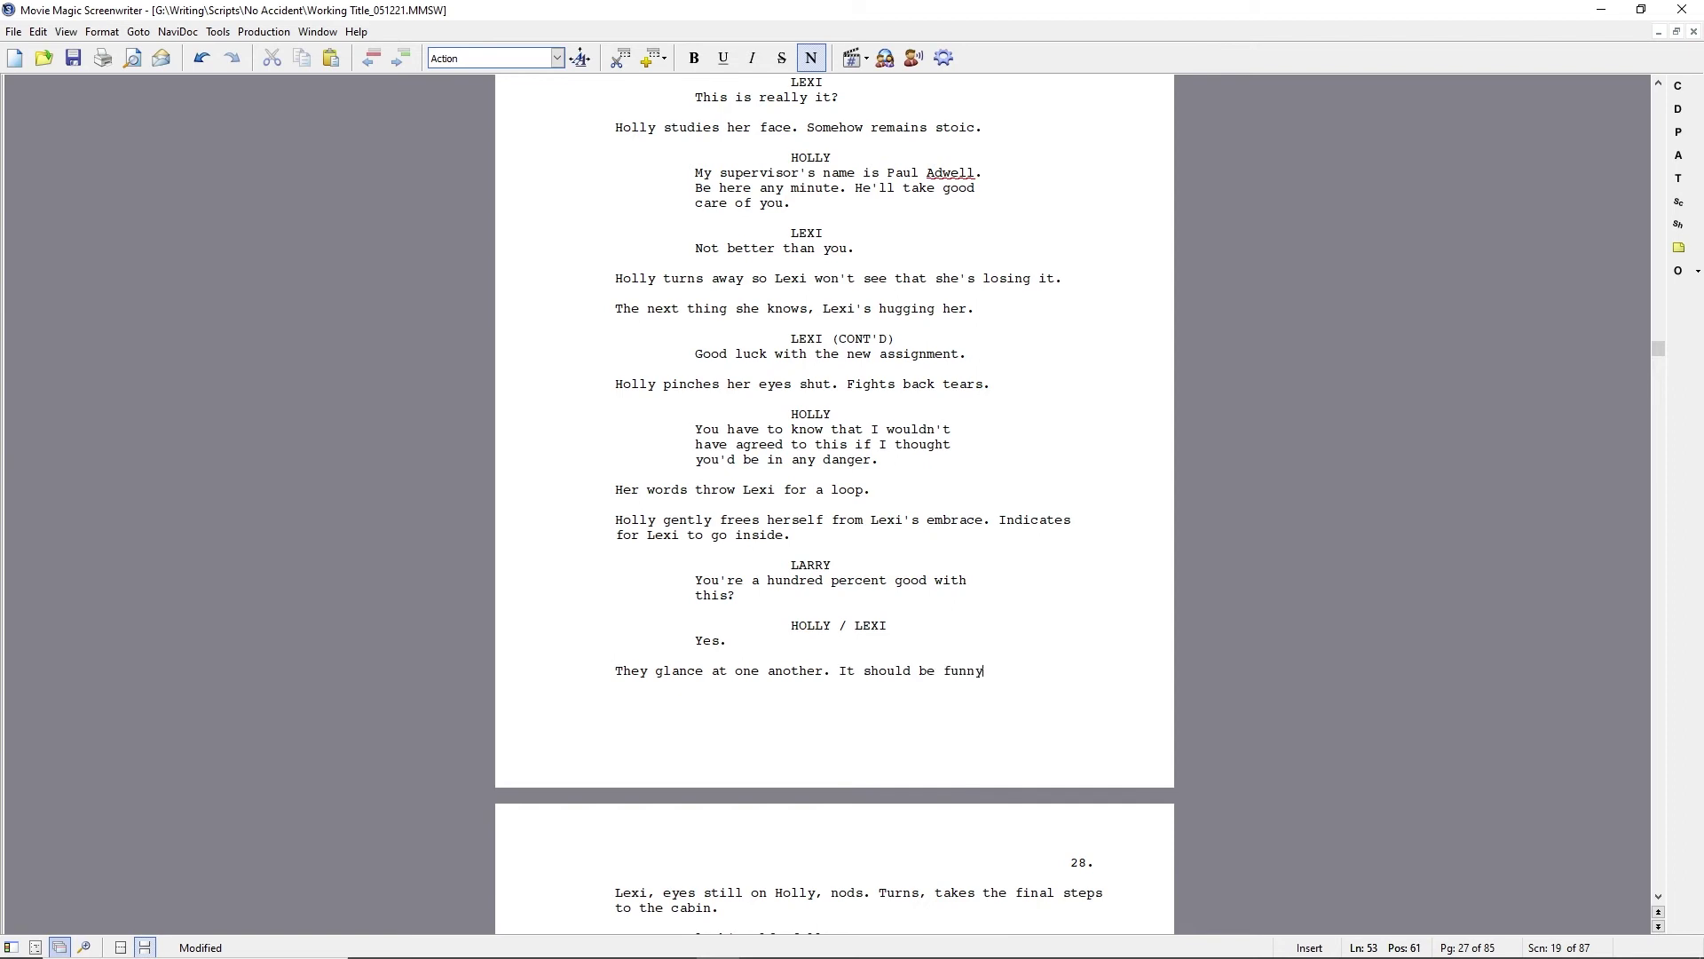
type(". It's not.")
scroll(596, 531, "down", 3)
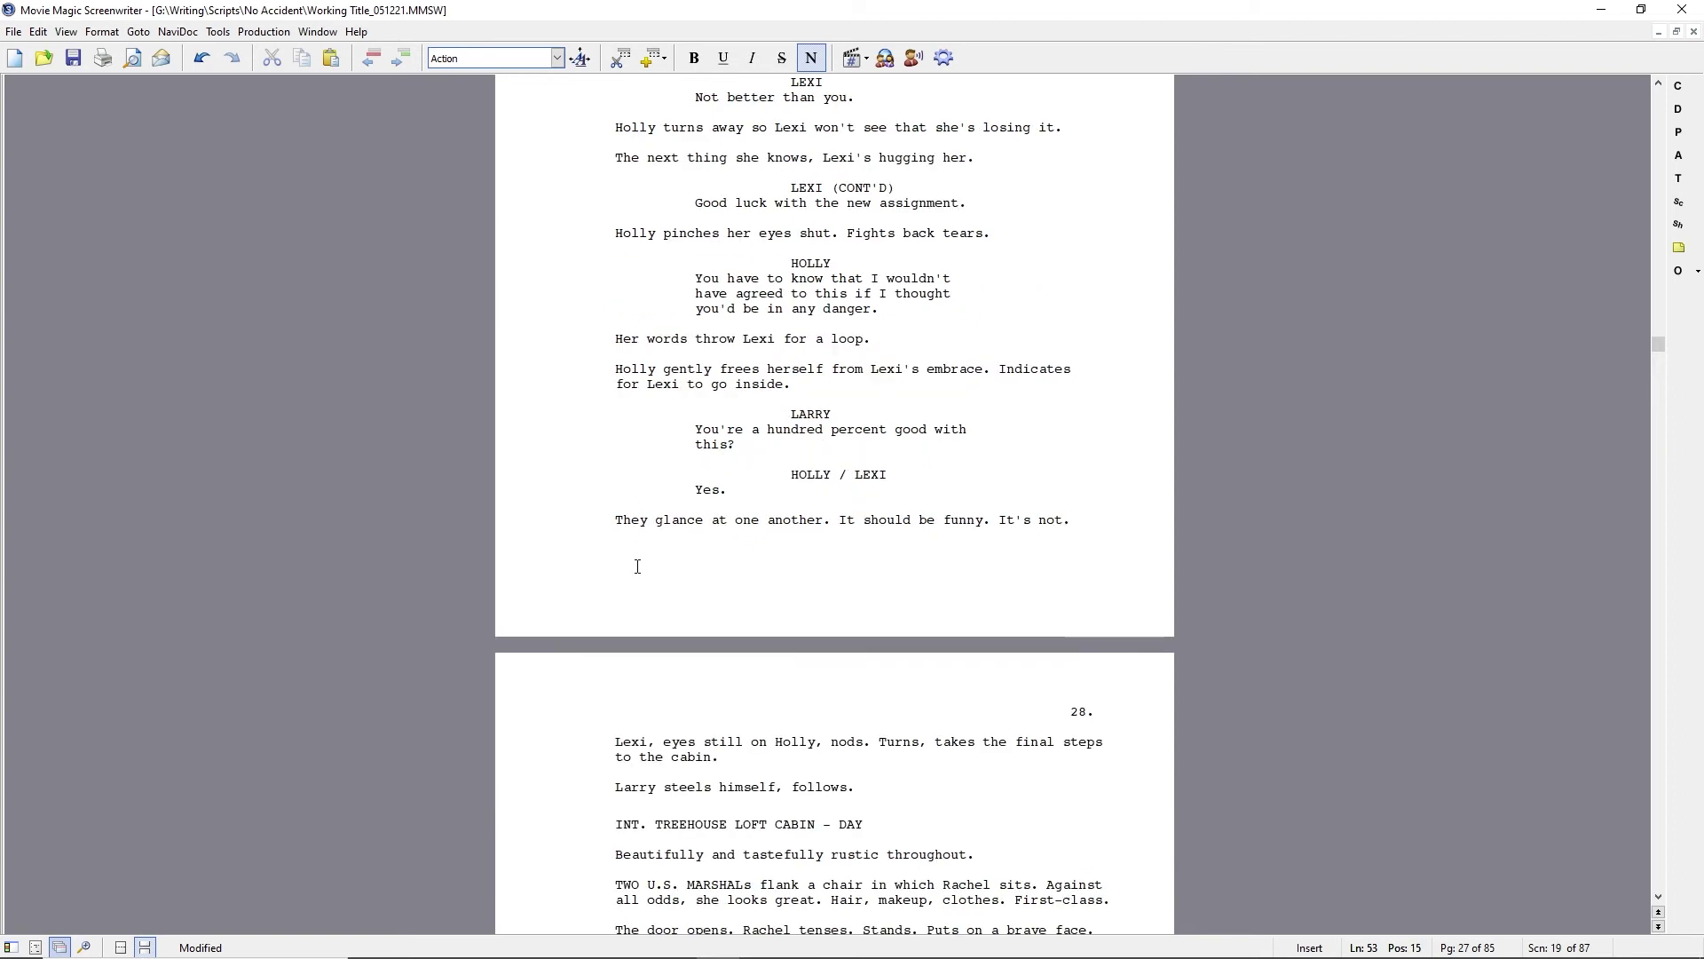
type("Holly motions \"go on.\"")
- Add two action lines: "Lexi takes the door knob, turns it, opens the door. Enters." and "Larry follows a couple of steps behind."
key("Return")
type("Lexi")
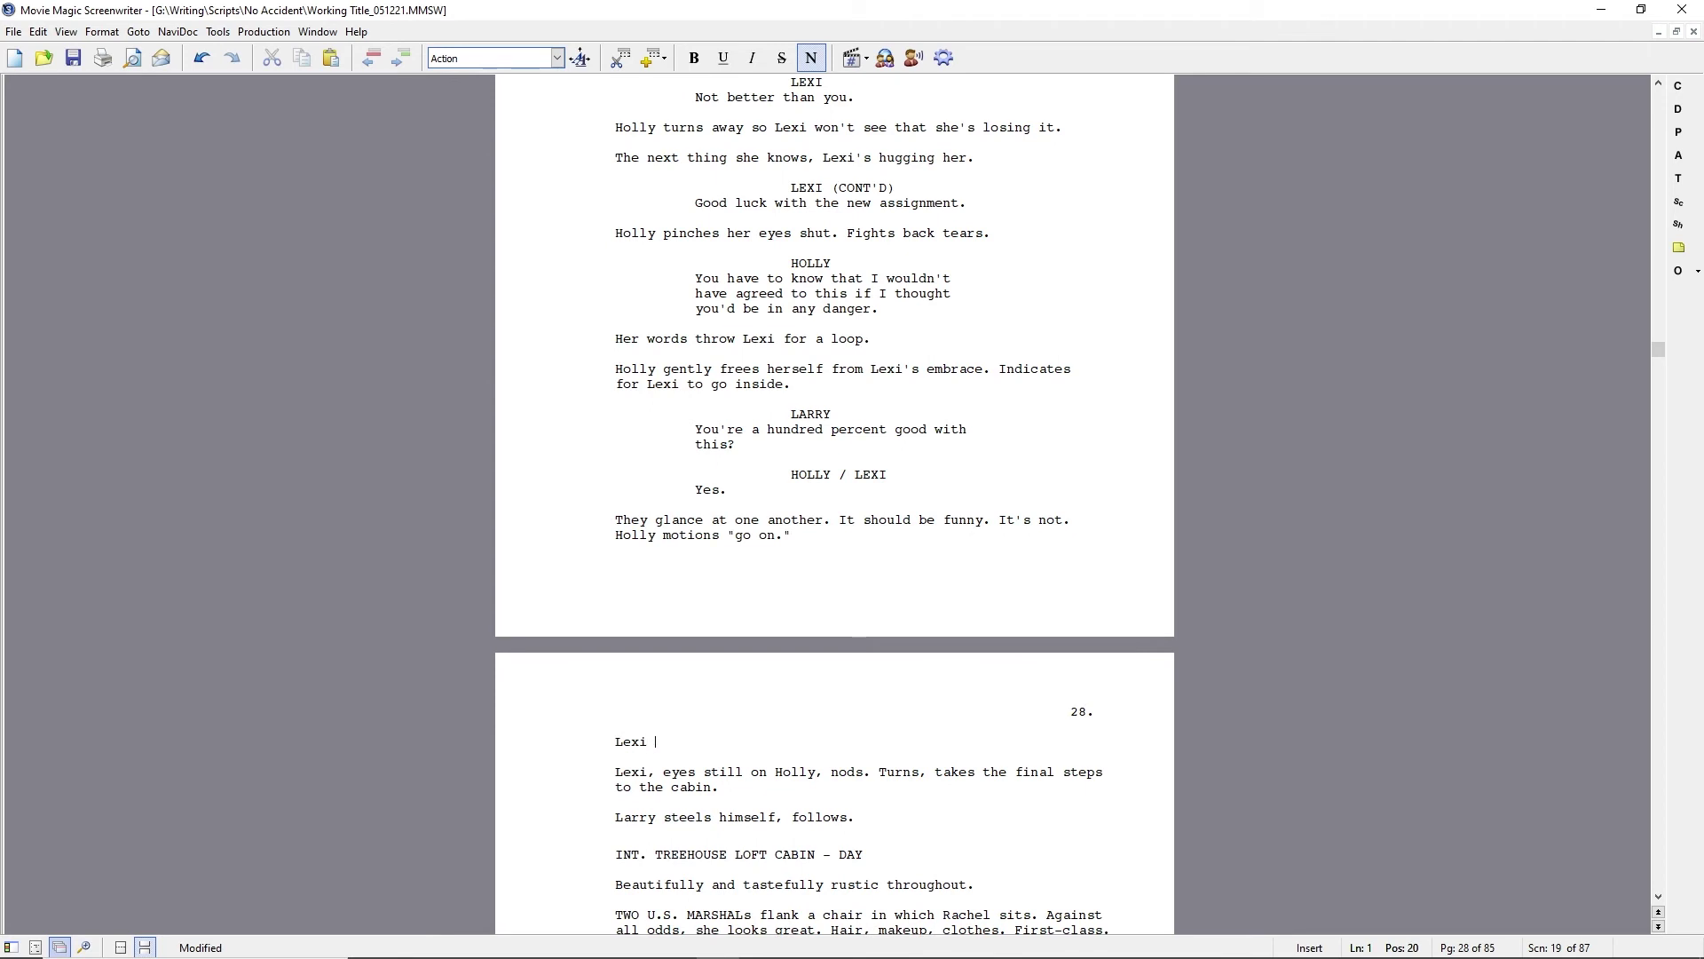
type(" takes the door knob, turns it, opens")
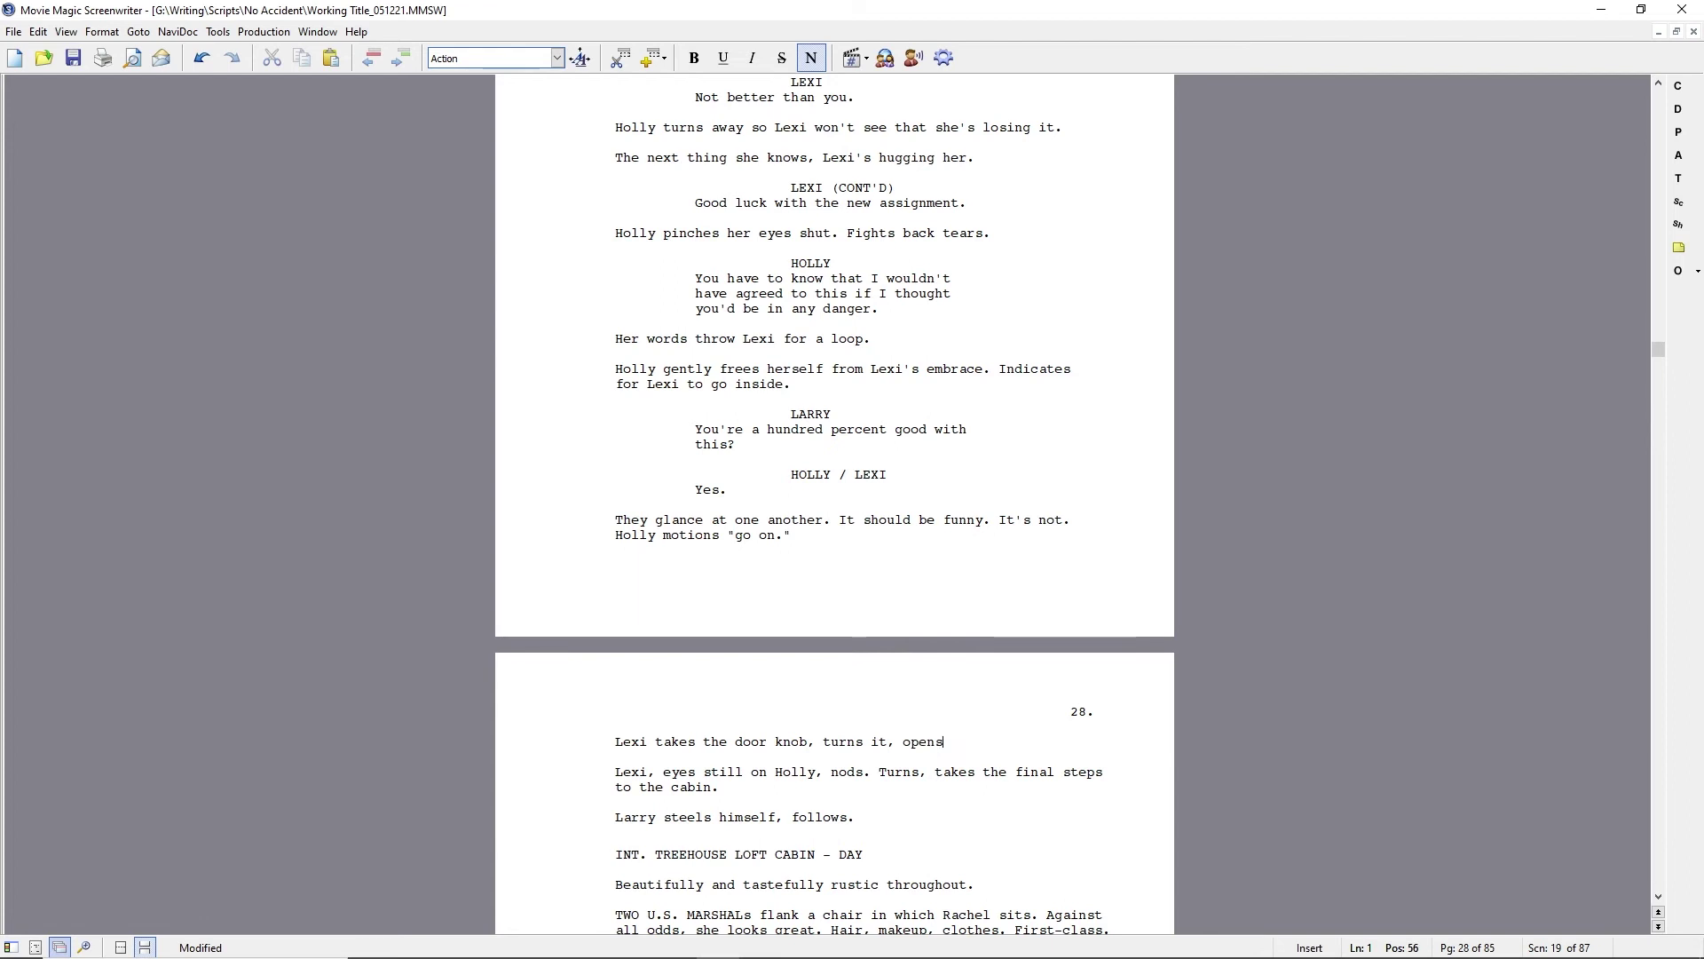
type(" the door. Enters.")
key("Return")
type("Larry follcws")
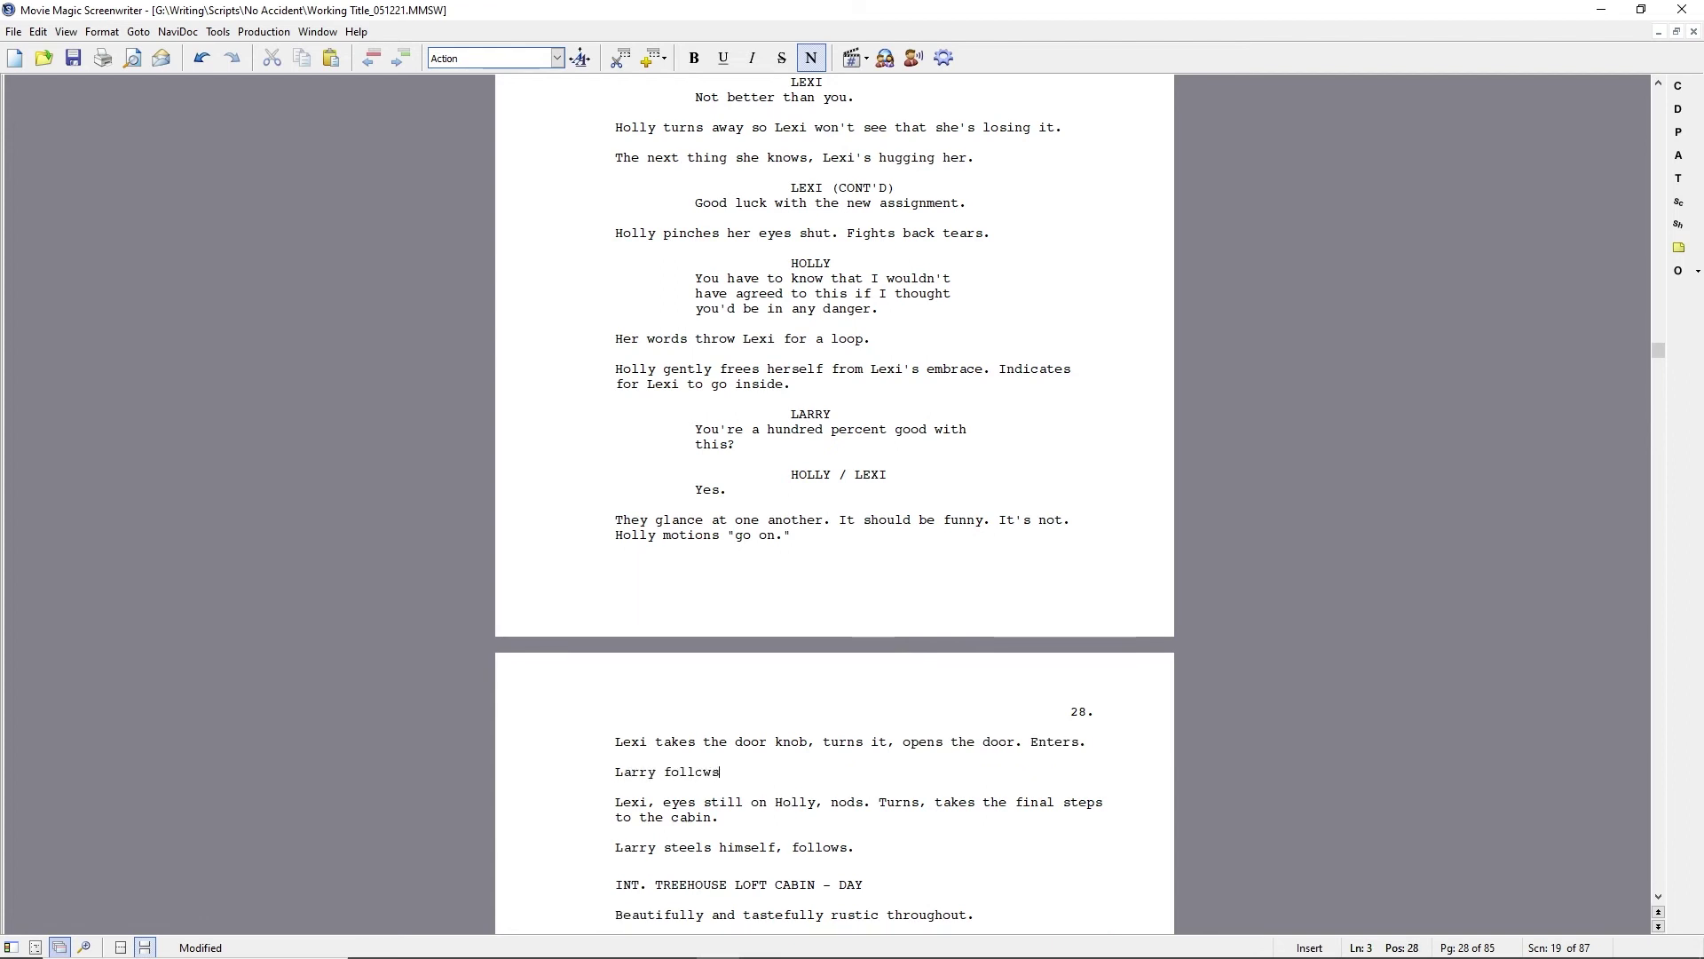
type(" a couple of steps behind.")
- Delete the old action lines about Lexi nodding and taking the final steps and Larry steeling himself
key("shift+Down")
key("shift+Down")
key("shift+Down")
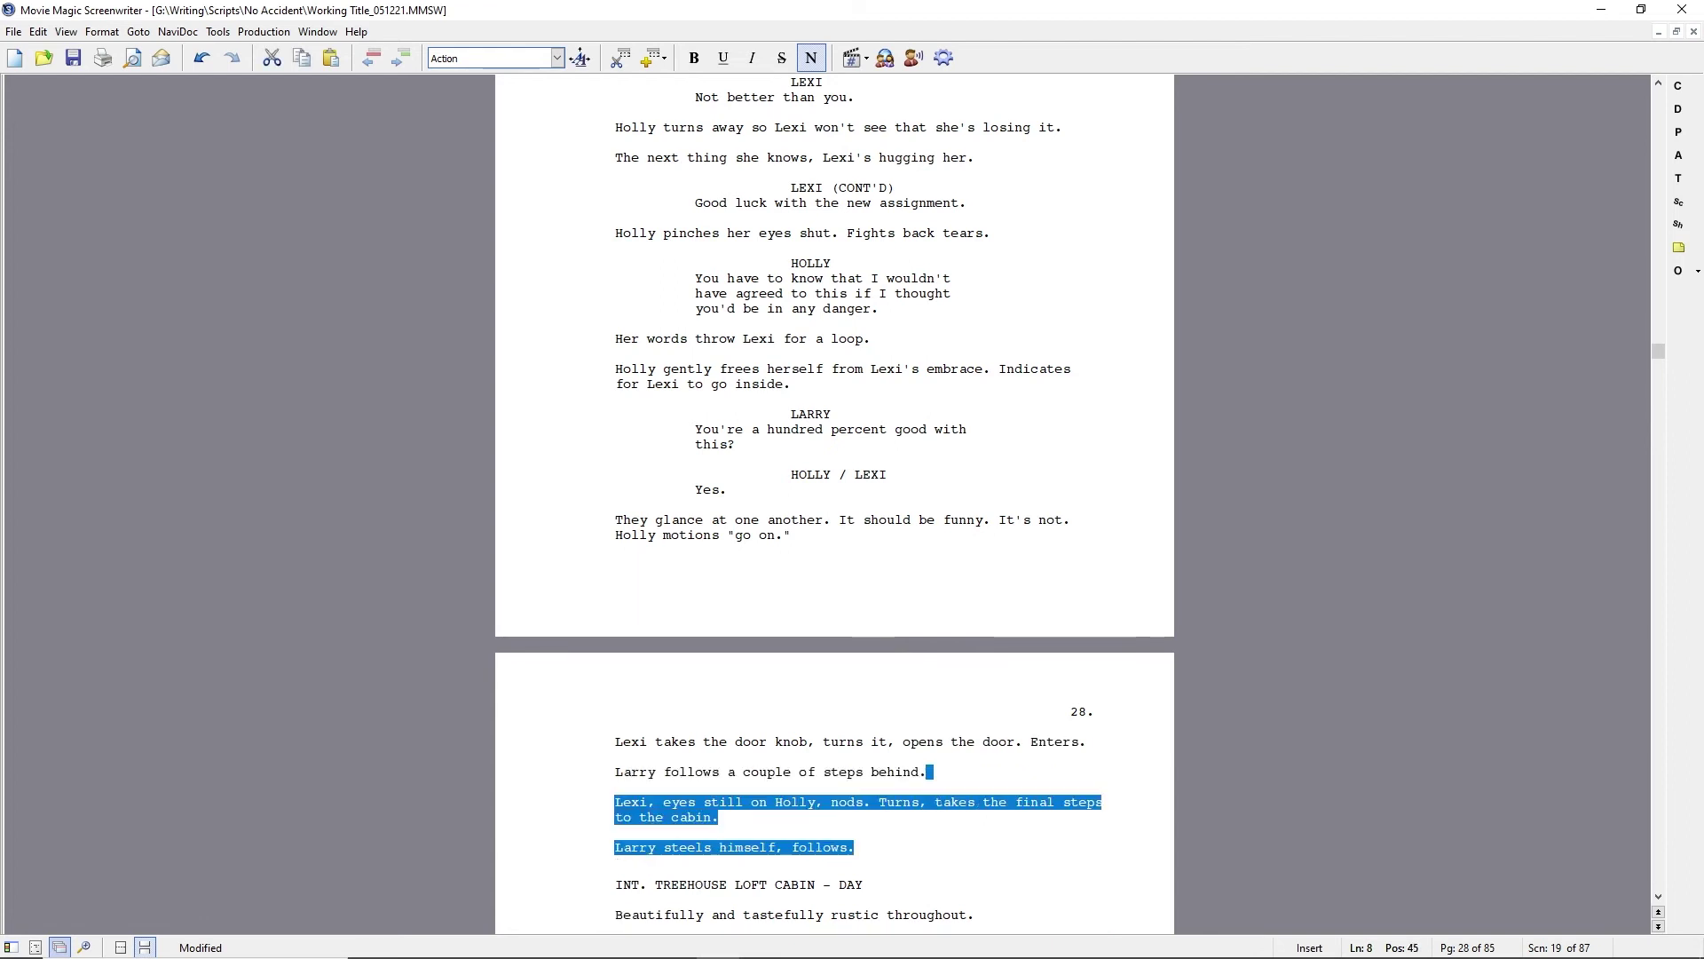
key("Delete")
type("Holly ")
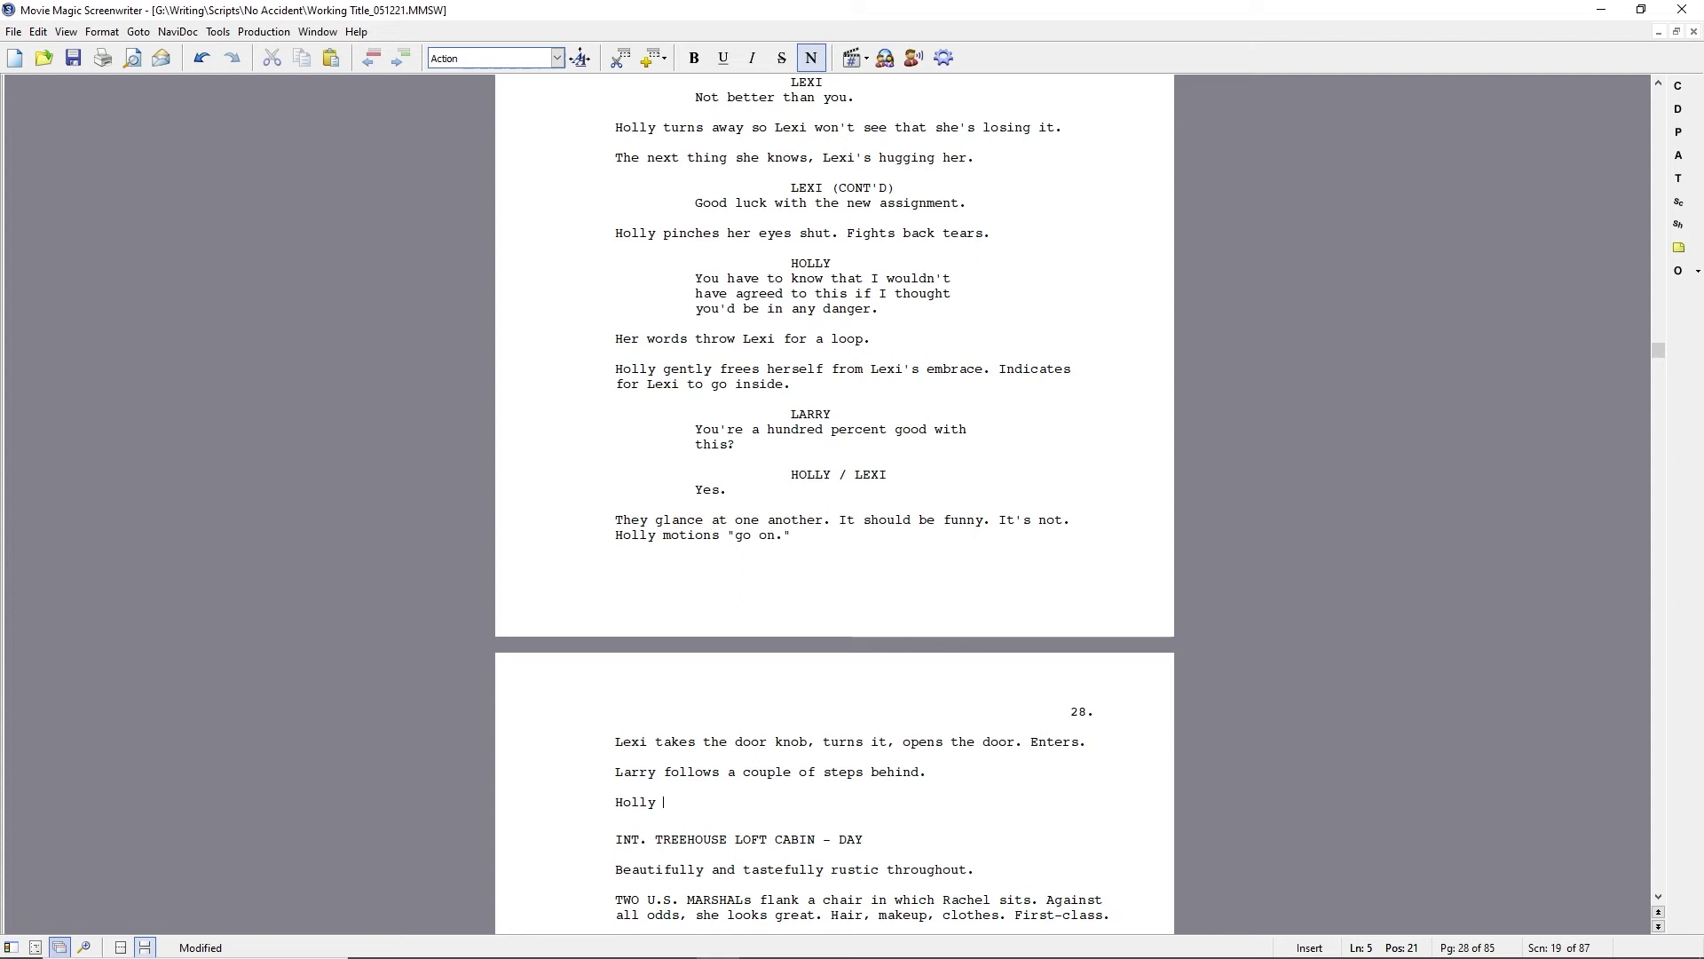
type("takes a half-st")
key("BackSpace")
key("BackSpace")
key("BackSpace")
key("BackSpace")
key("BackSpace")
key("BackSpace")
key("BackSpace")
key("BackSpace")
key("BackSpace")
key("BackSpace")
key("BackSpace")
key("BackSpace")
key("BackSpace")
key("BackSpace")
key("BackSpace")
key("shift+Home")
- Add the action line "In the instant before the door closes, Holly catches a glimpse of Rachel, standing across the room, looking right at her."
type("In the instant before the door closes, Holly catches a glimpse of Rachel")
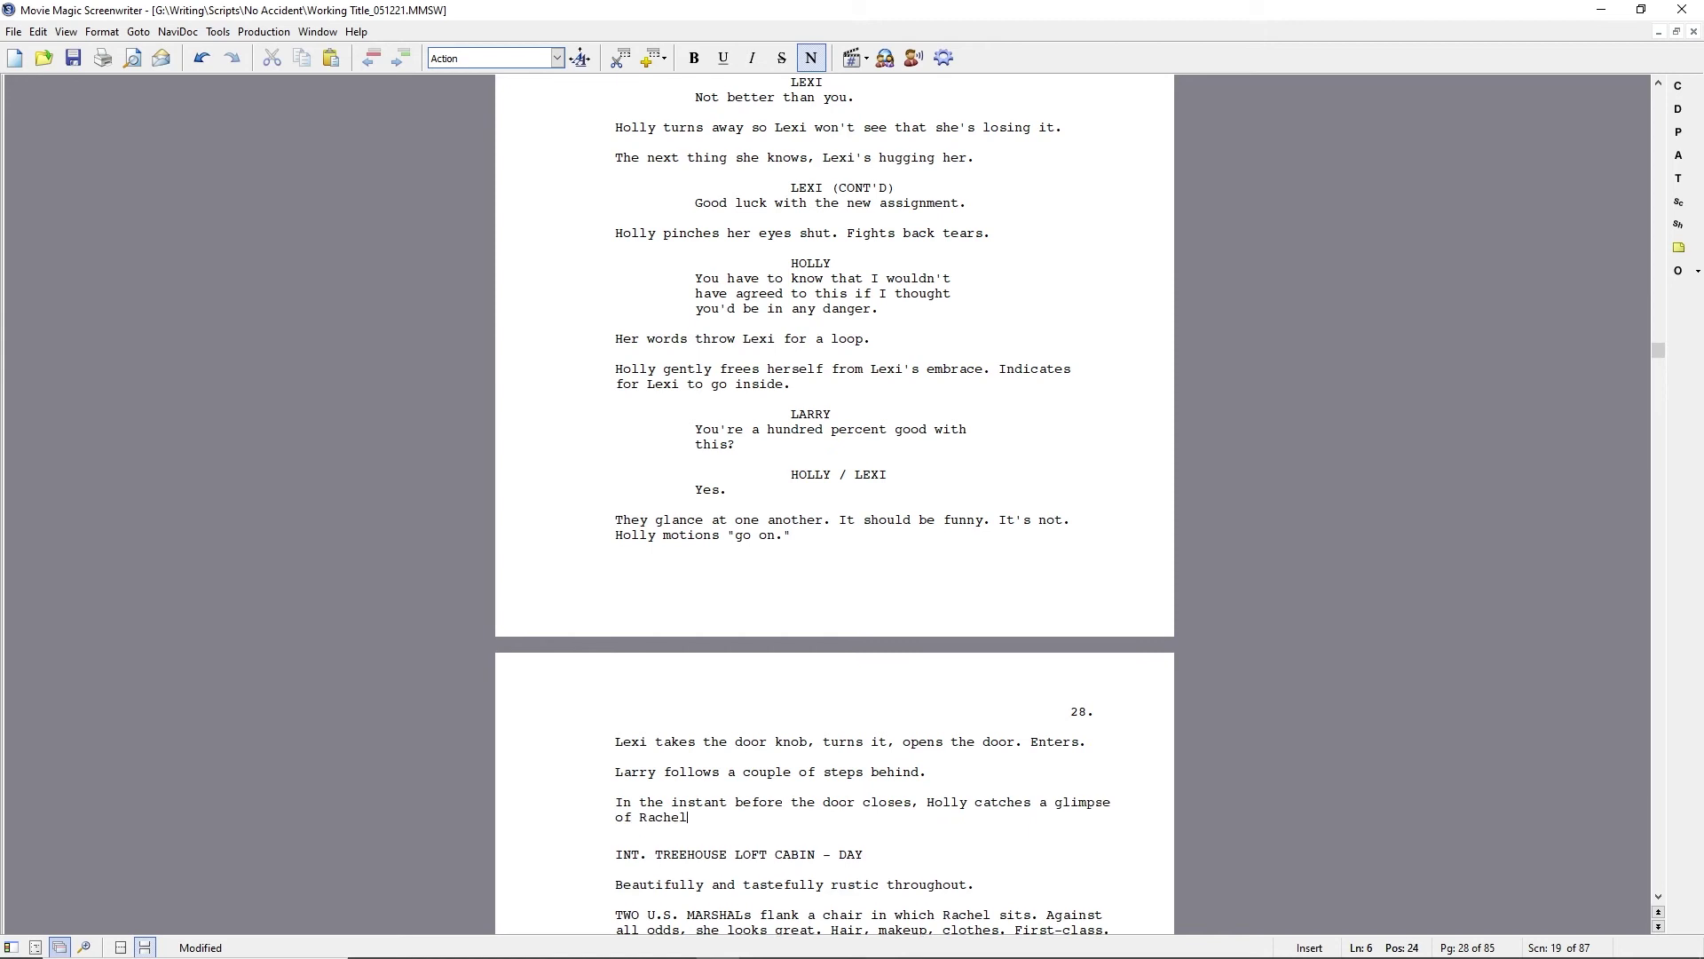
type(", standing across the room, looking right at her.")
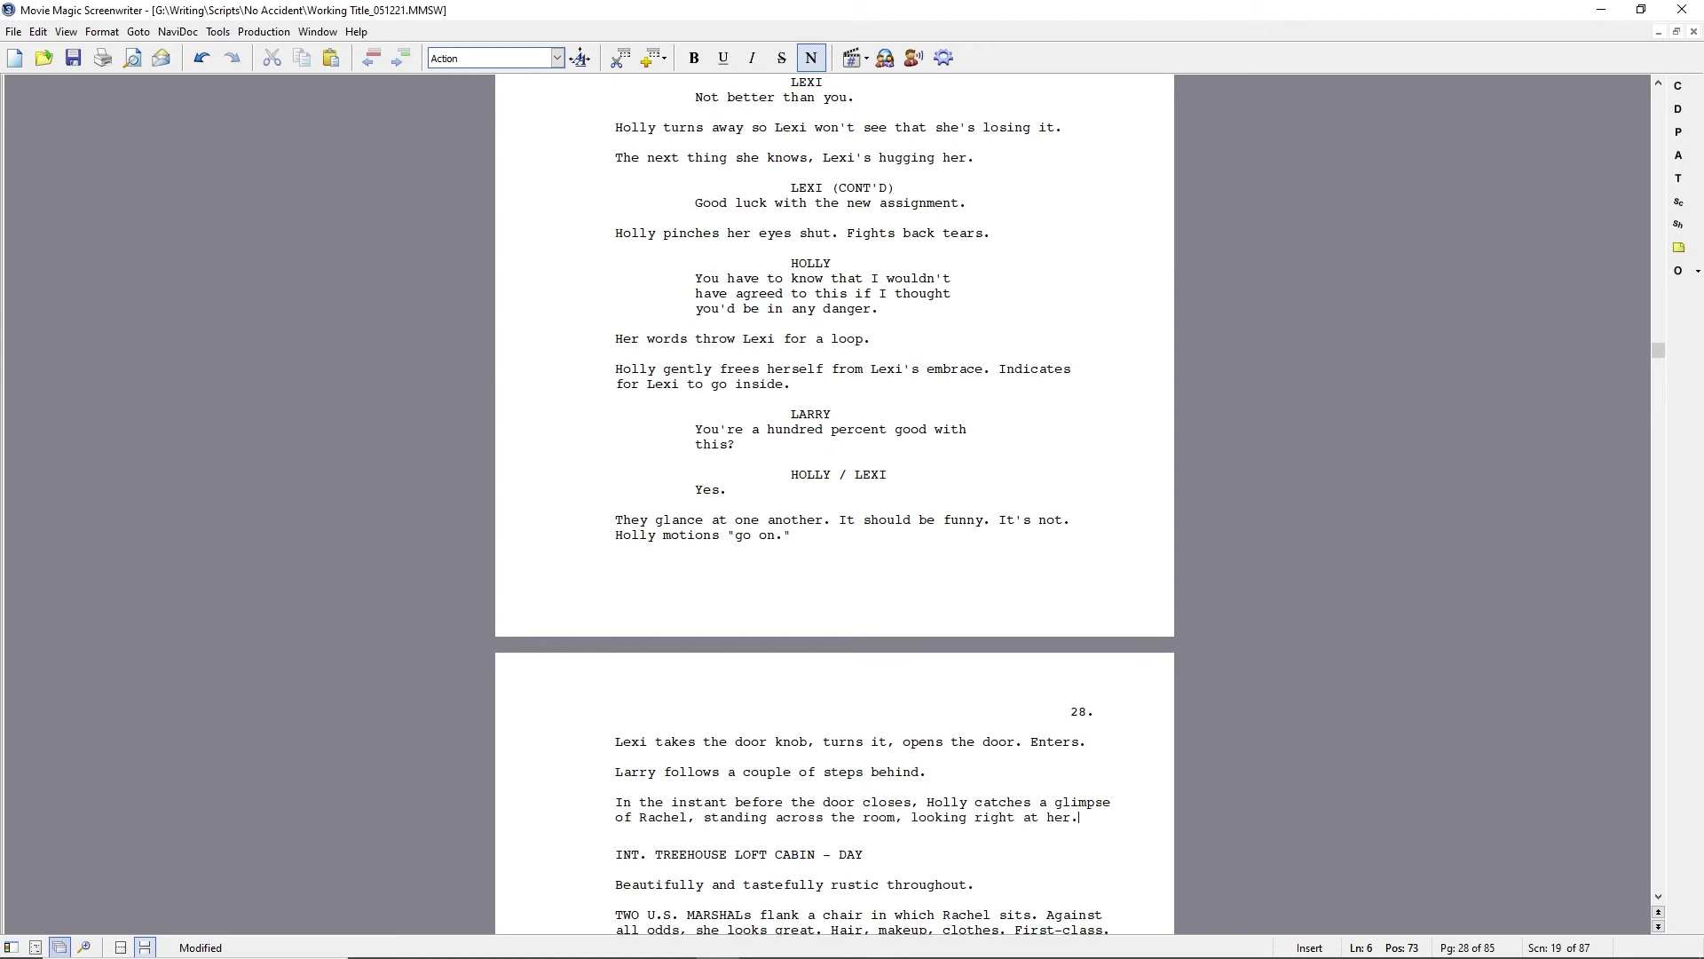
key("Return")
- Add the action lines "Rachel offers up a nod that mixes thanks with "get lost."" and "The door closes."
type("Rachel offers up a nod that mixes")
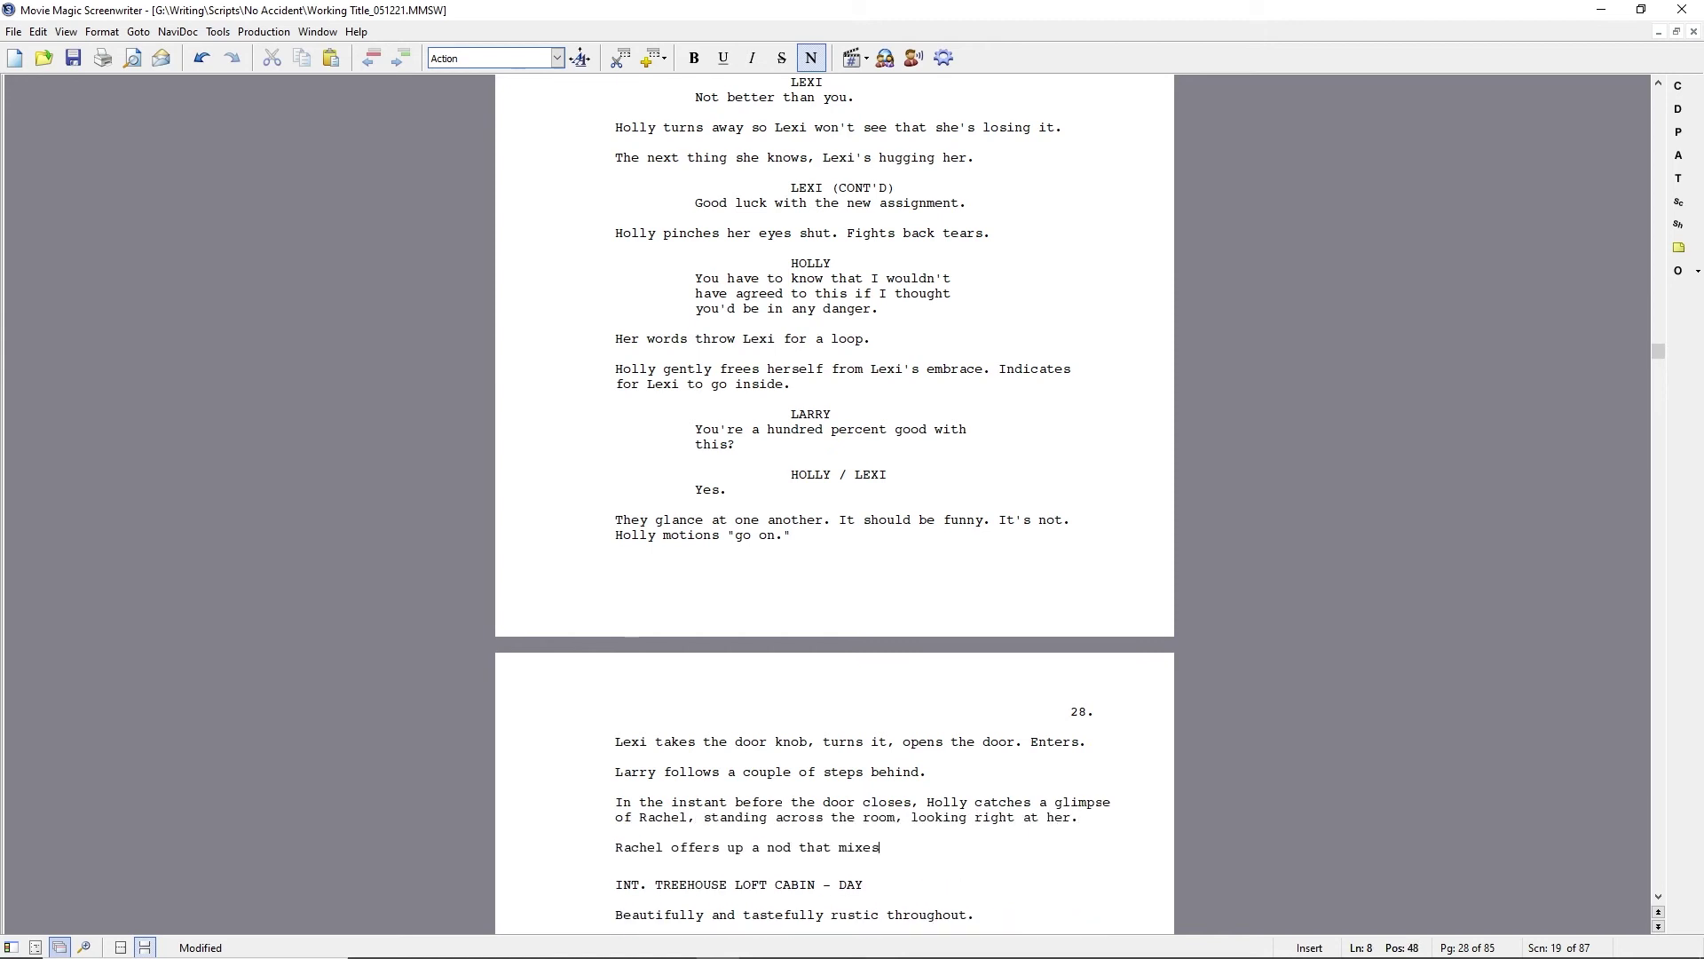
type(" thanks with \"get lost.\"")
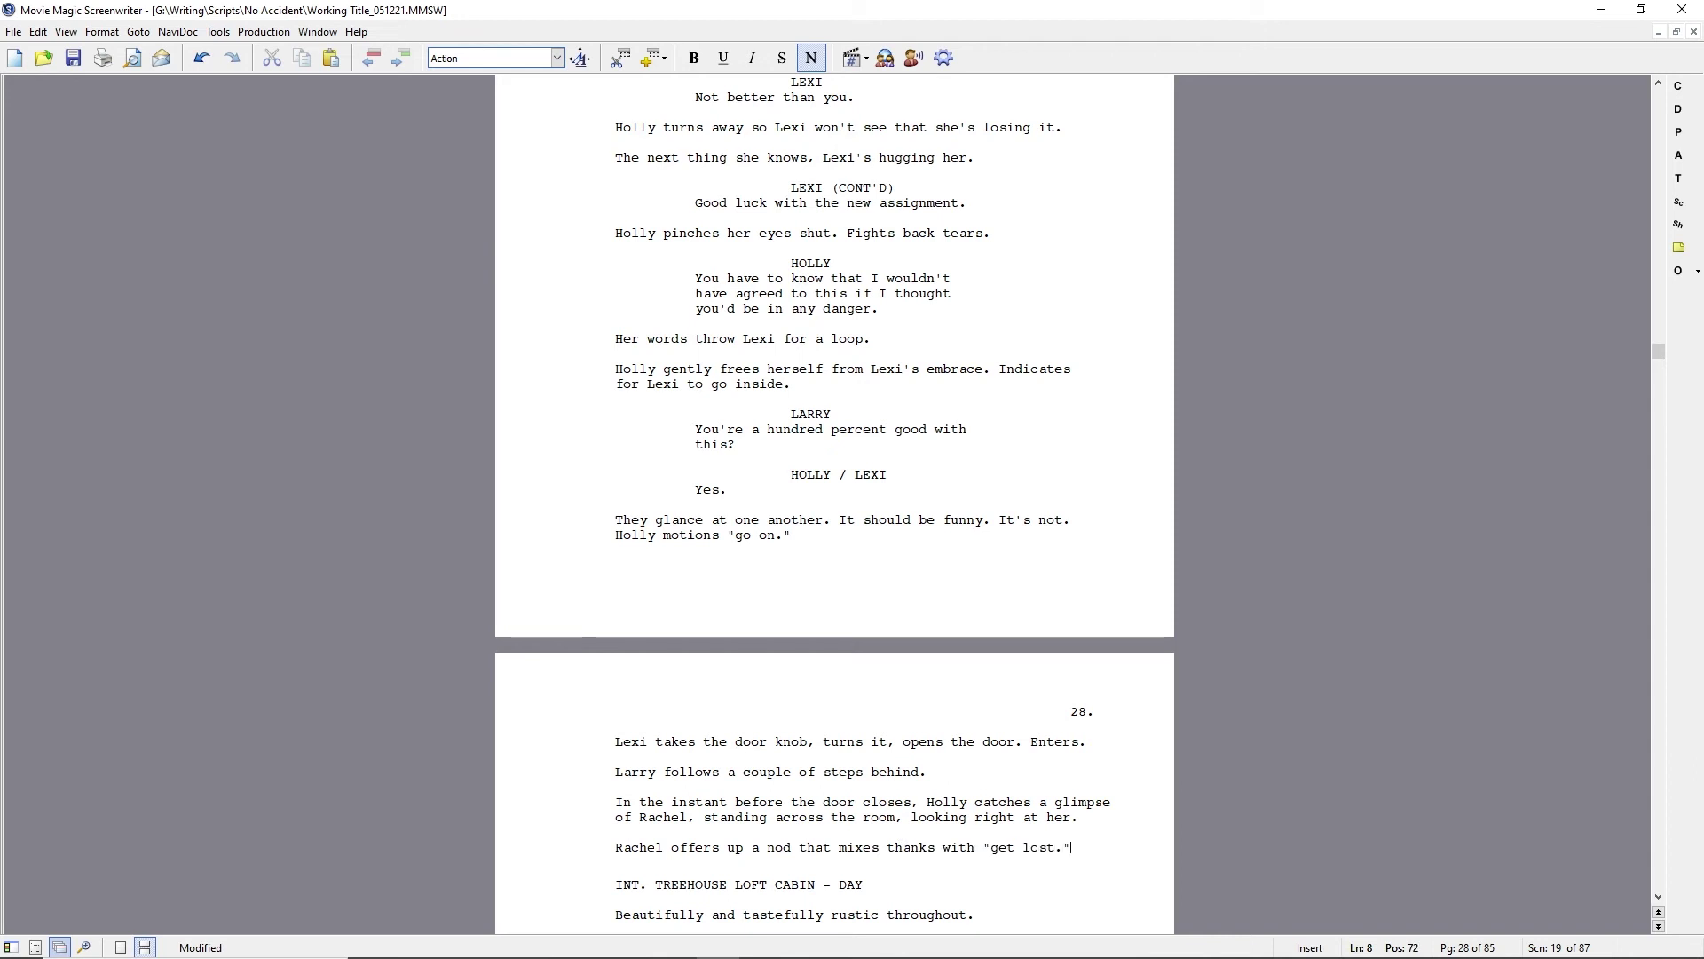
key("Return")
type("The door closes.")
- End the exterior scene with the action line "Holly holds a beat, turns and hurries up the path."
key("Return")
type("Holly holds a beat, ")
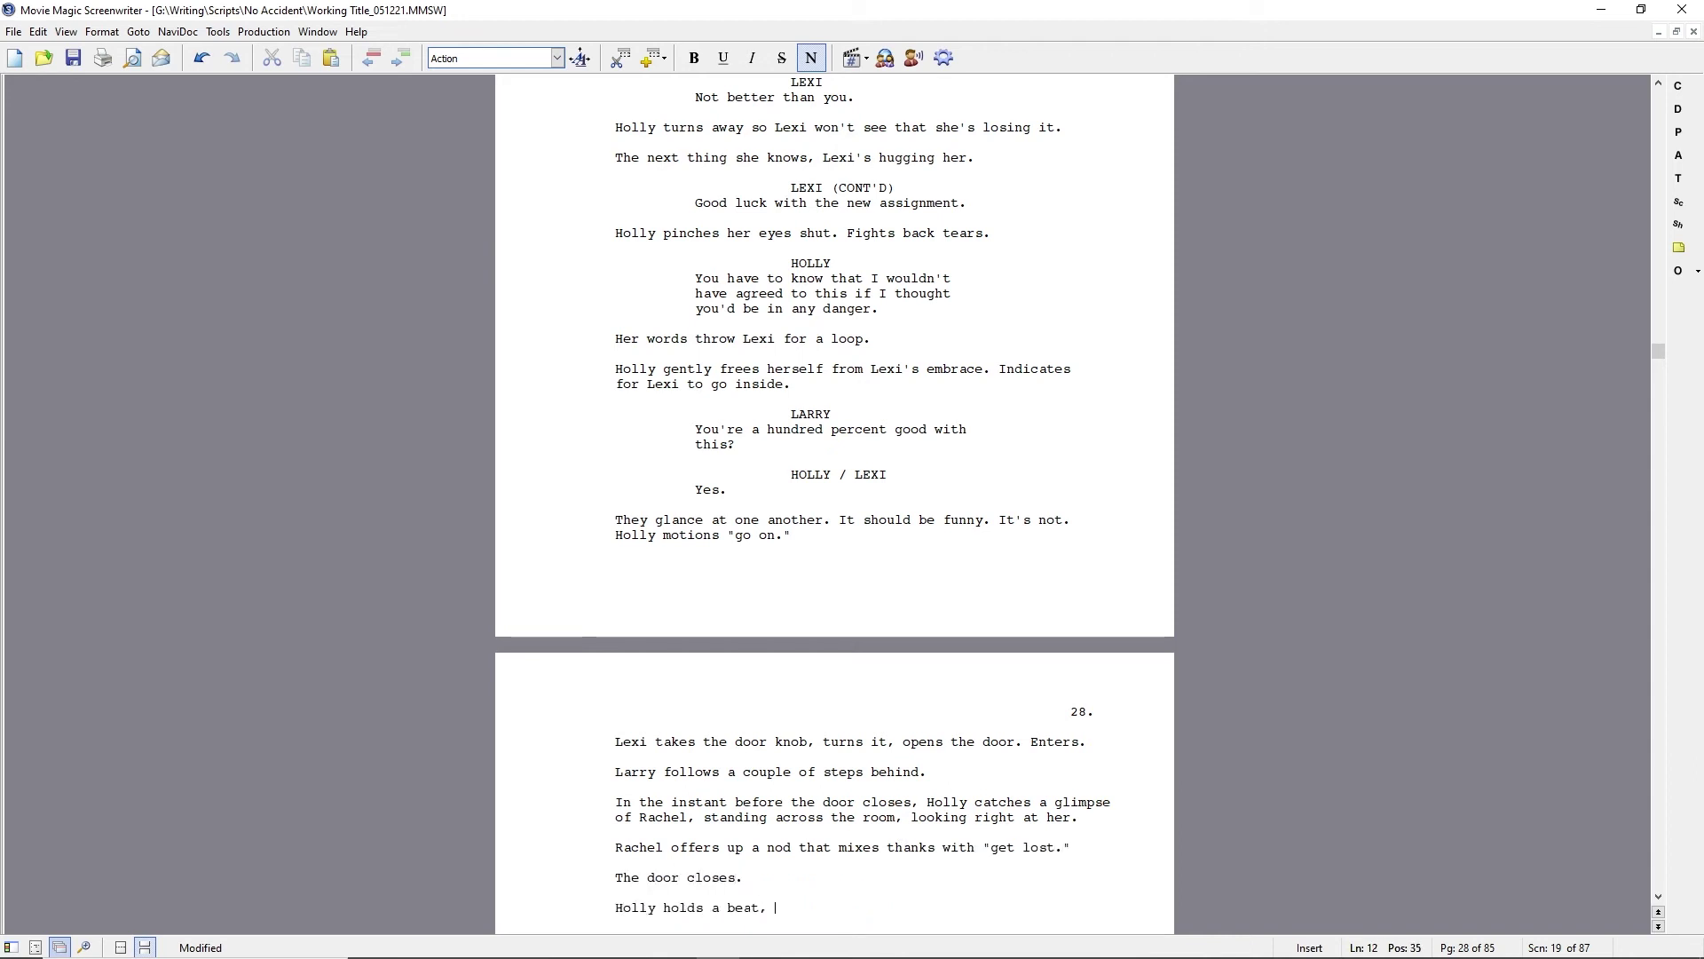
type("turns and hurries up the path.")
- Delete "a chair in which" from the action line about the two U.S. marshals in the cabin scene
scroll(768, 814, "down", 4)
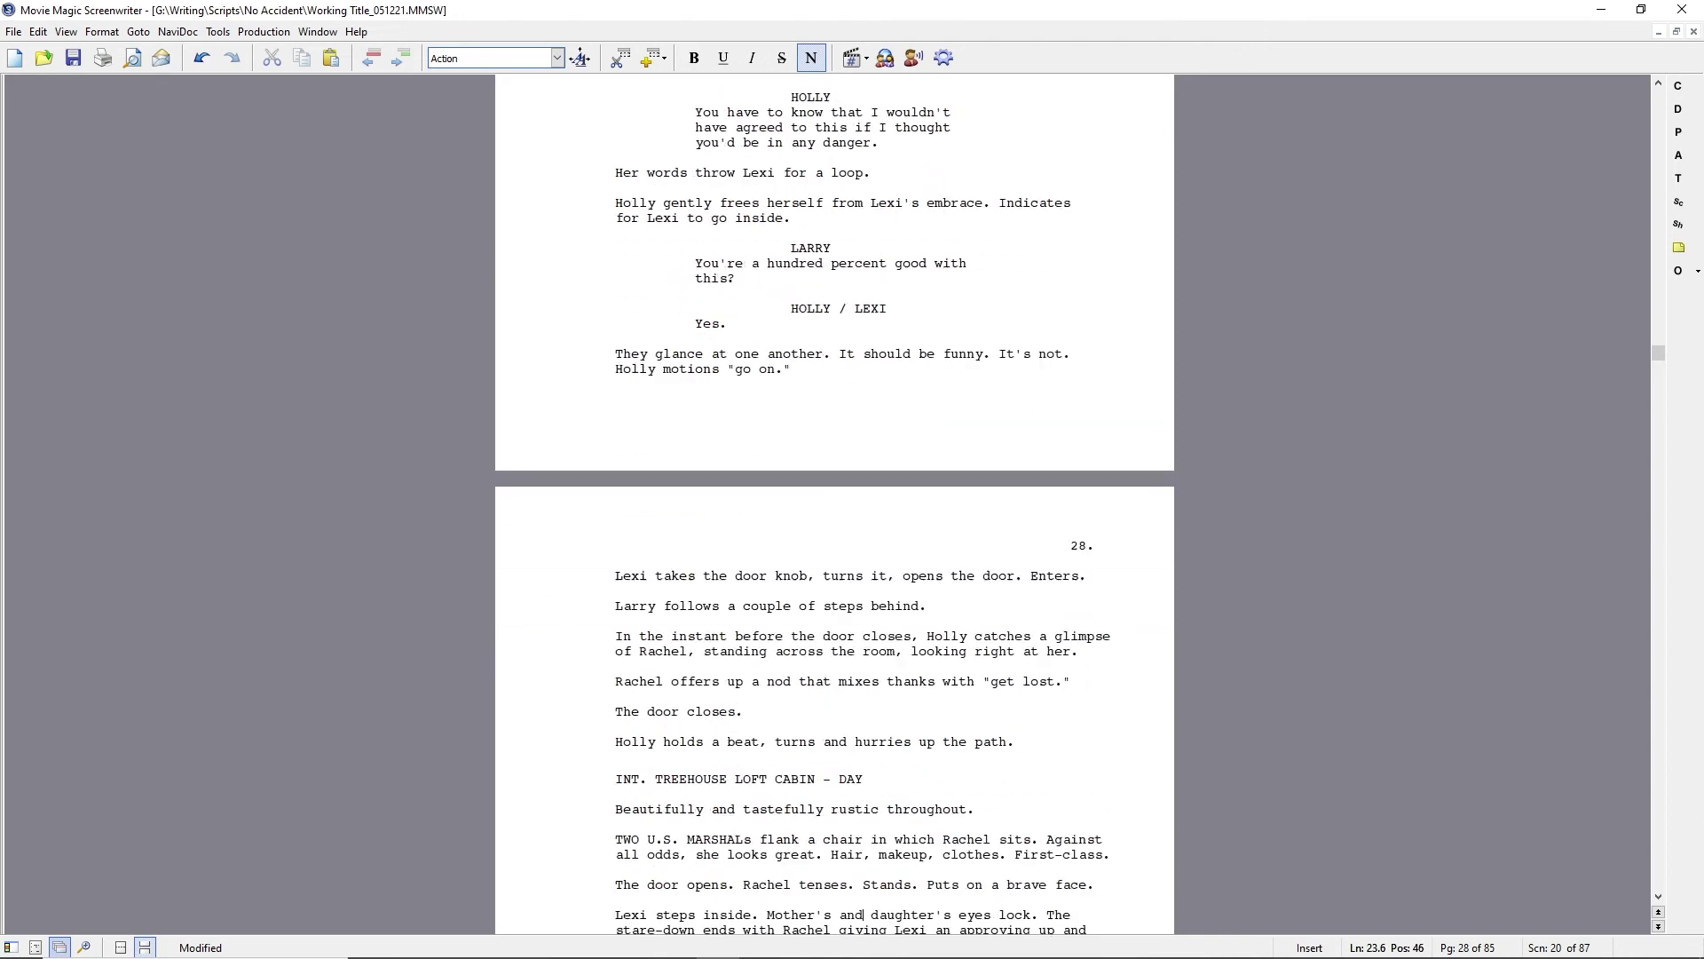
left_click(761, 824)
key("ctrl+shift+Right")
key("ctrl+shift+Right")
key("ctrl+shift+Right")
key("ctrl+shift+Right")
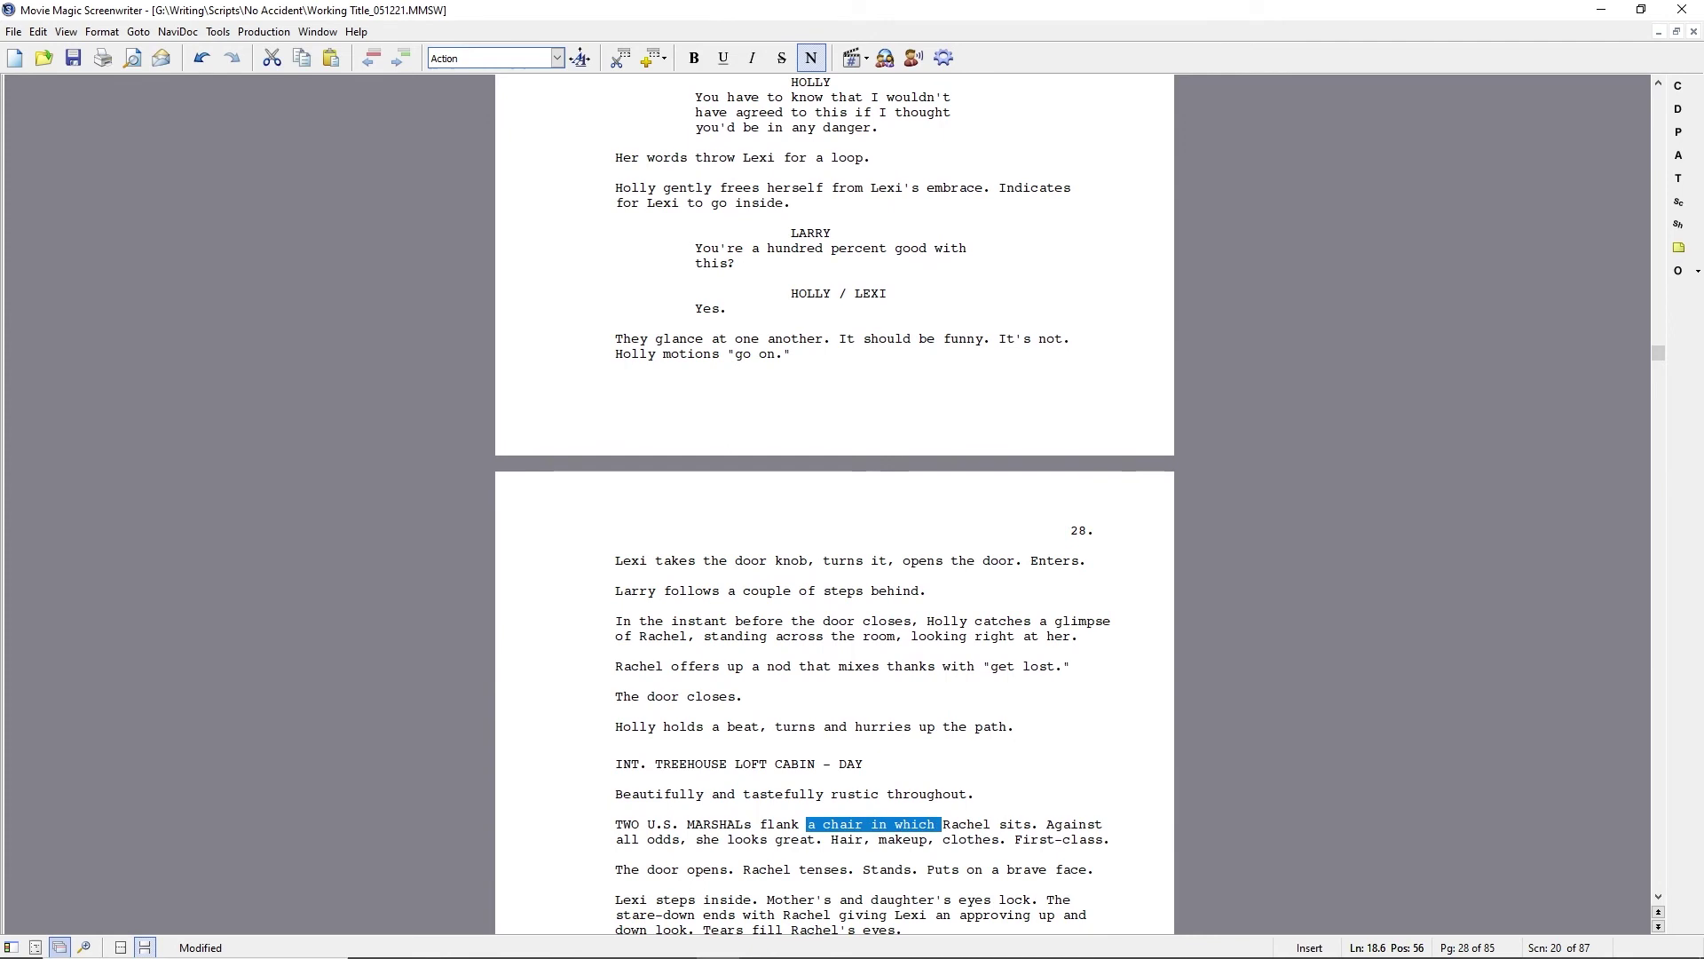
key("Delete")
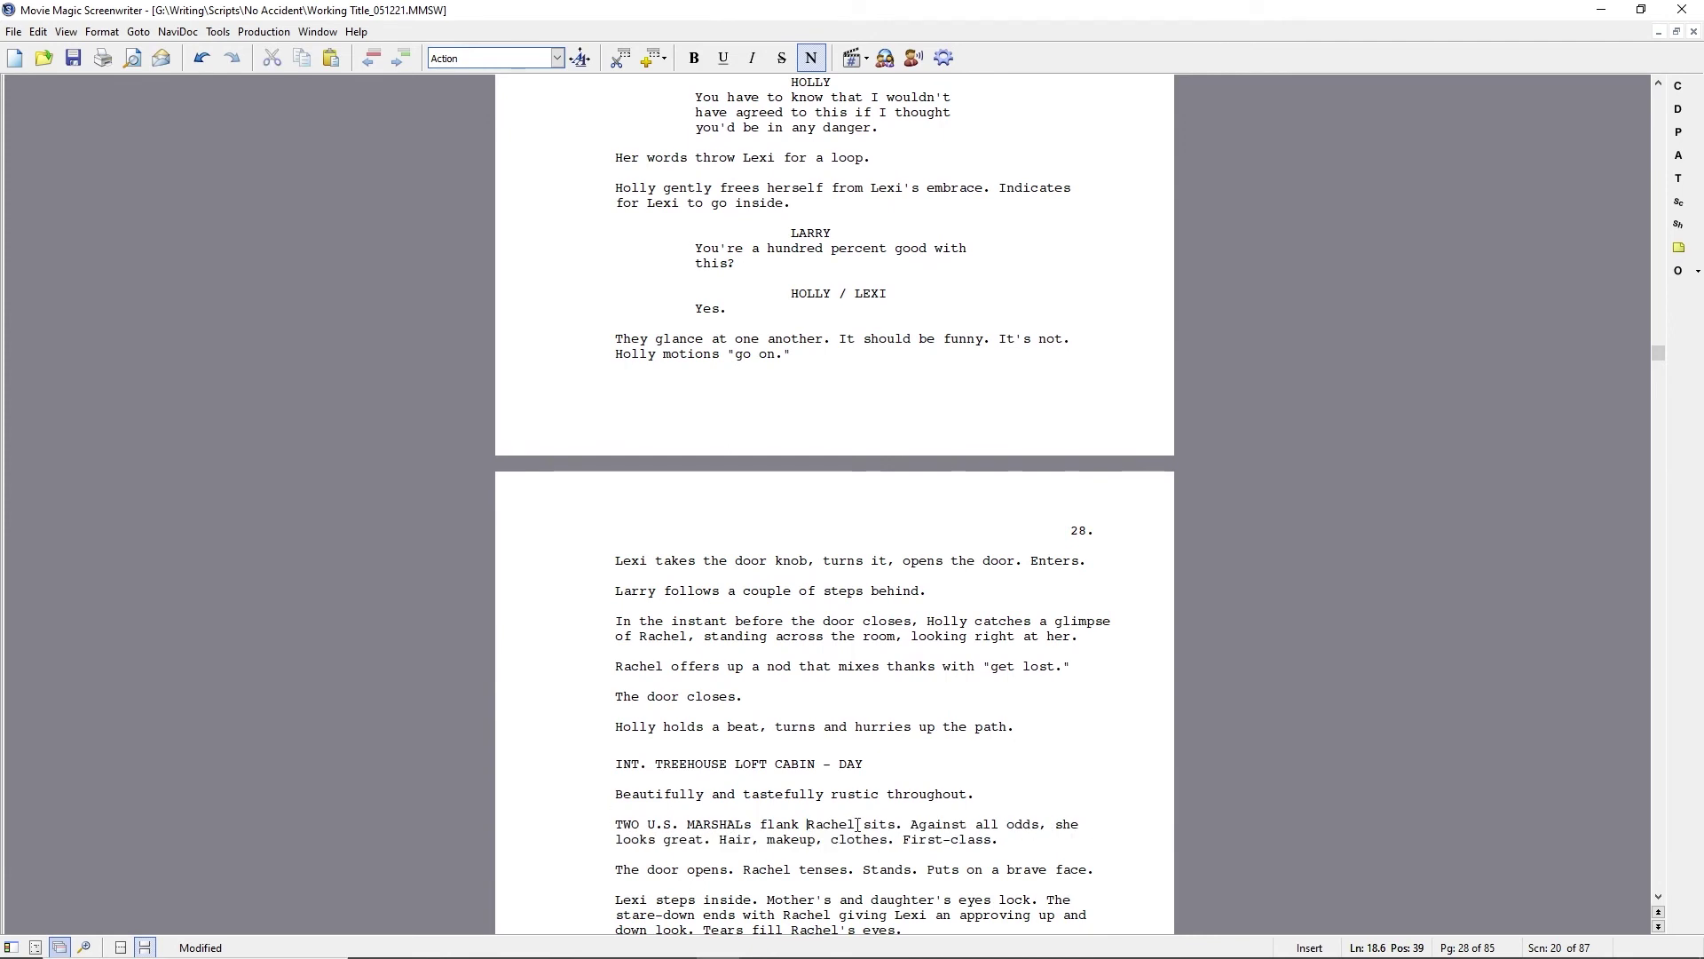
- Remove "sits" from the marshals line so it reads "TWO U.S. MARSHALs flank Rachel. Against all odds, she looks great."
left_click(862, 826)
key("BackSpace")
type(". Against all odds,")
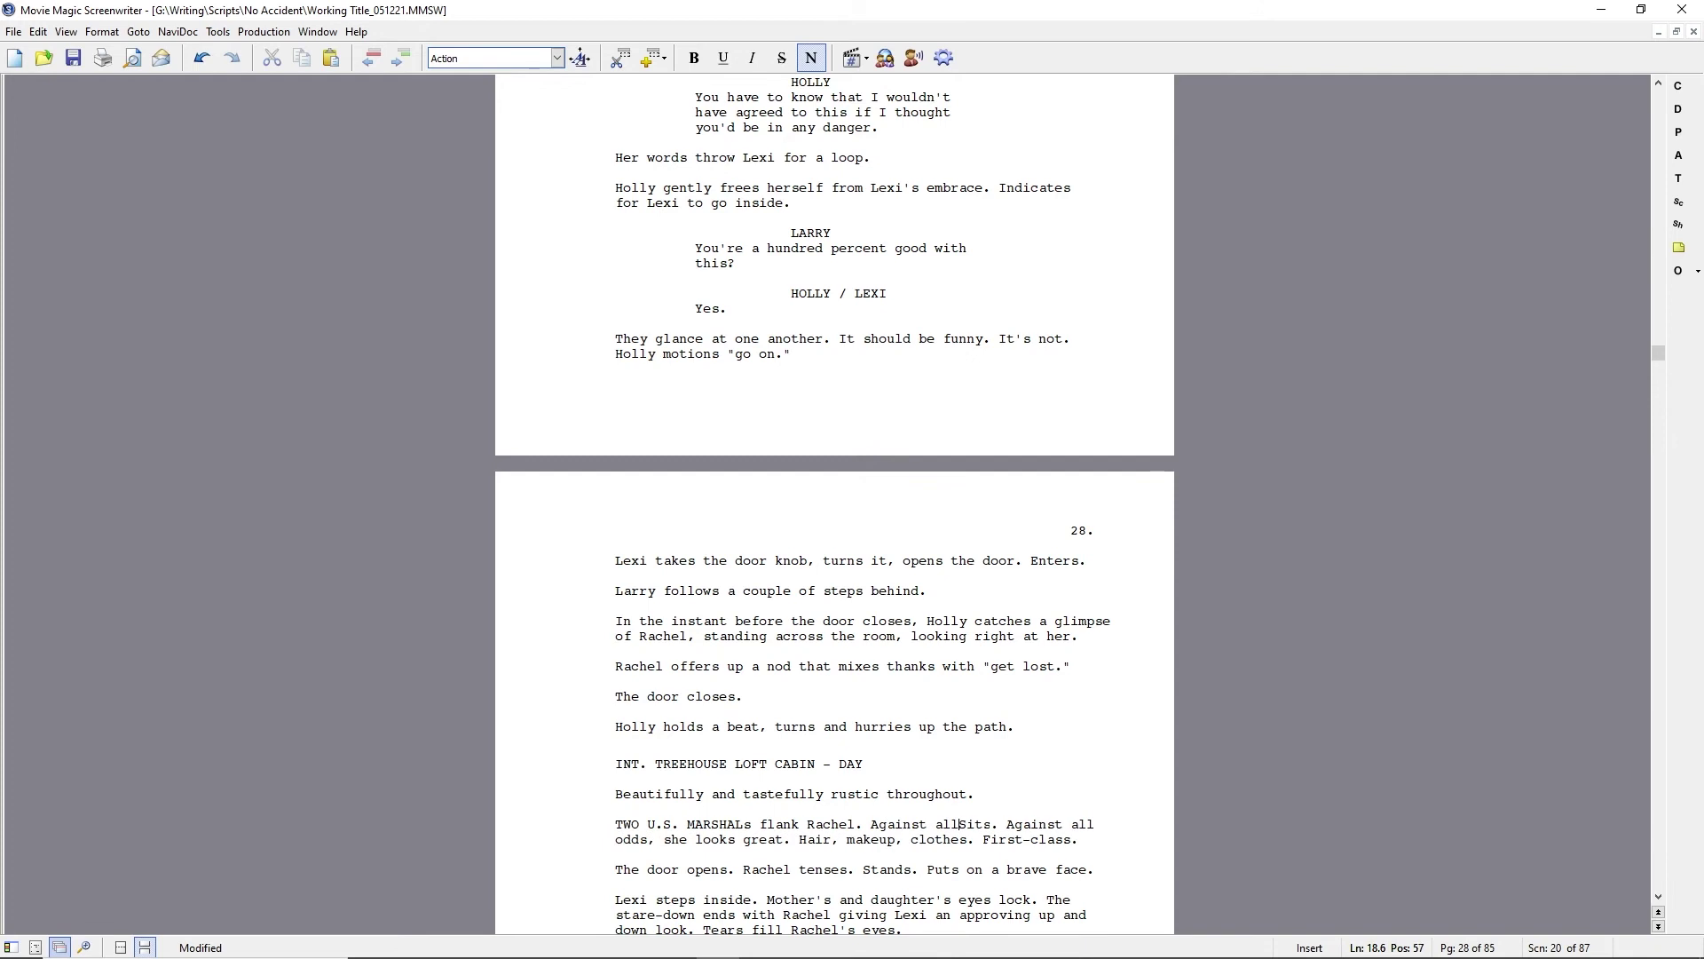
key("ctrl+shift+Right")
key("ctrl+shift+Right")
key("ctrl+shift+Right")
key("ctrl+shift+Right")
key("Delete")
key("Delete")
- Replace "The door opens..." line and "Lexi steps inside." with "Her eyes shift from the door to Lexi.", running into "Mother's and daughter's eyes lock."
left_click(615, 869)
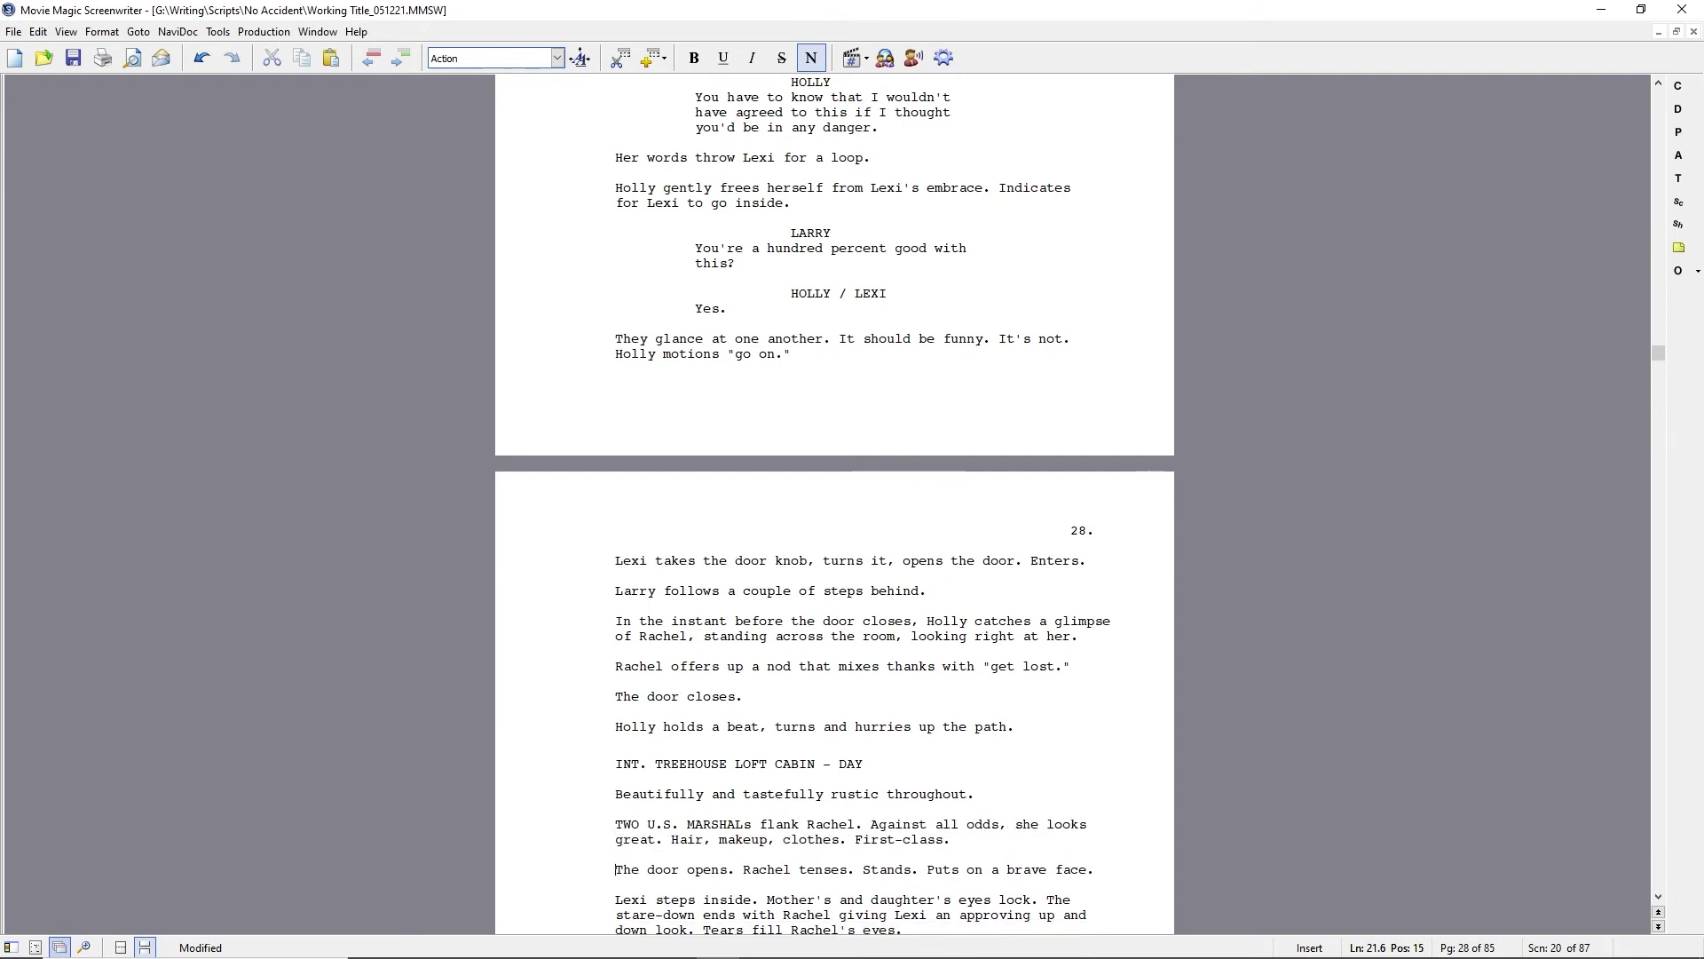
key("shift+End")
key("BackSpace")
key("BackSpace")
key("Return")
type("Her eyes shift from the door to Lexi.")
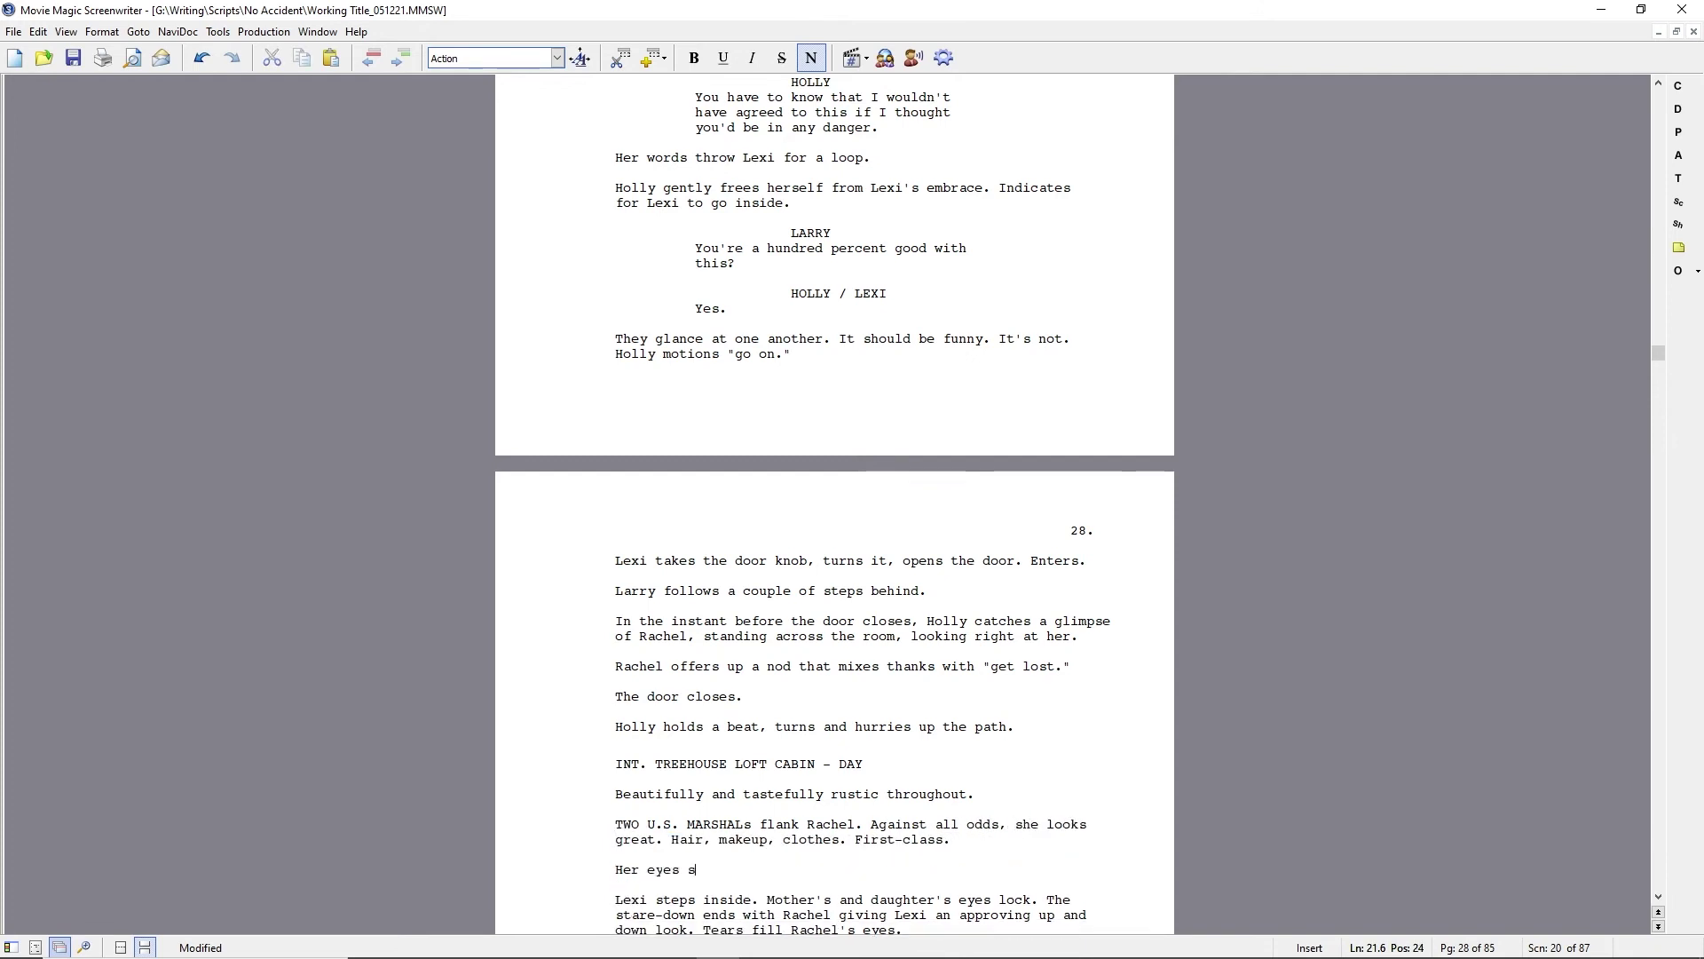
key("ctrl+shift+Right")
key("ctrl+shift+Right")
key("ctrl+shift+Right")
key("ctrl+shift+Right")
key("Delete")
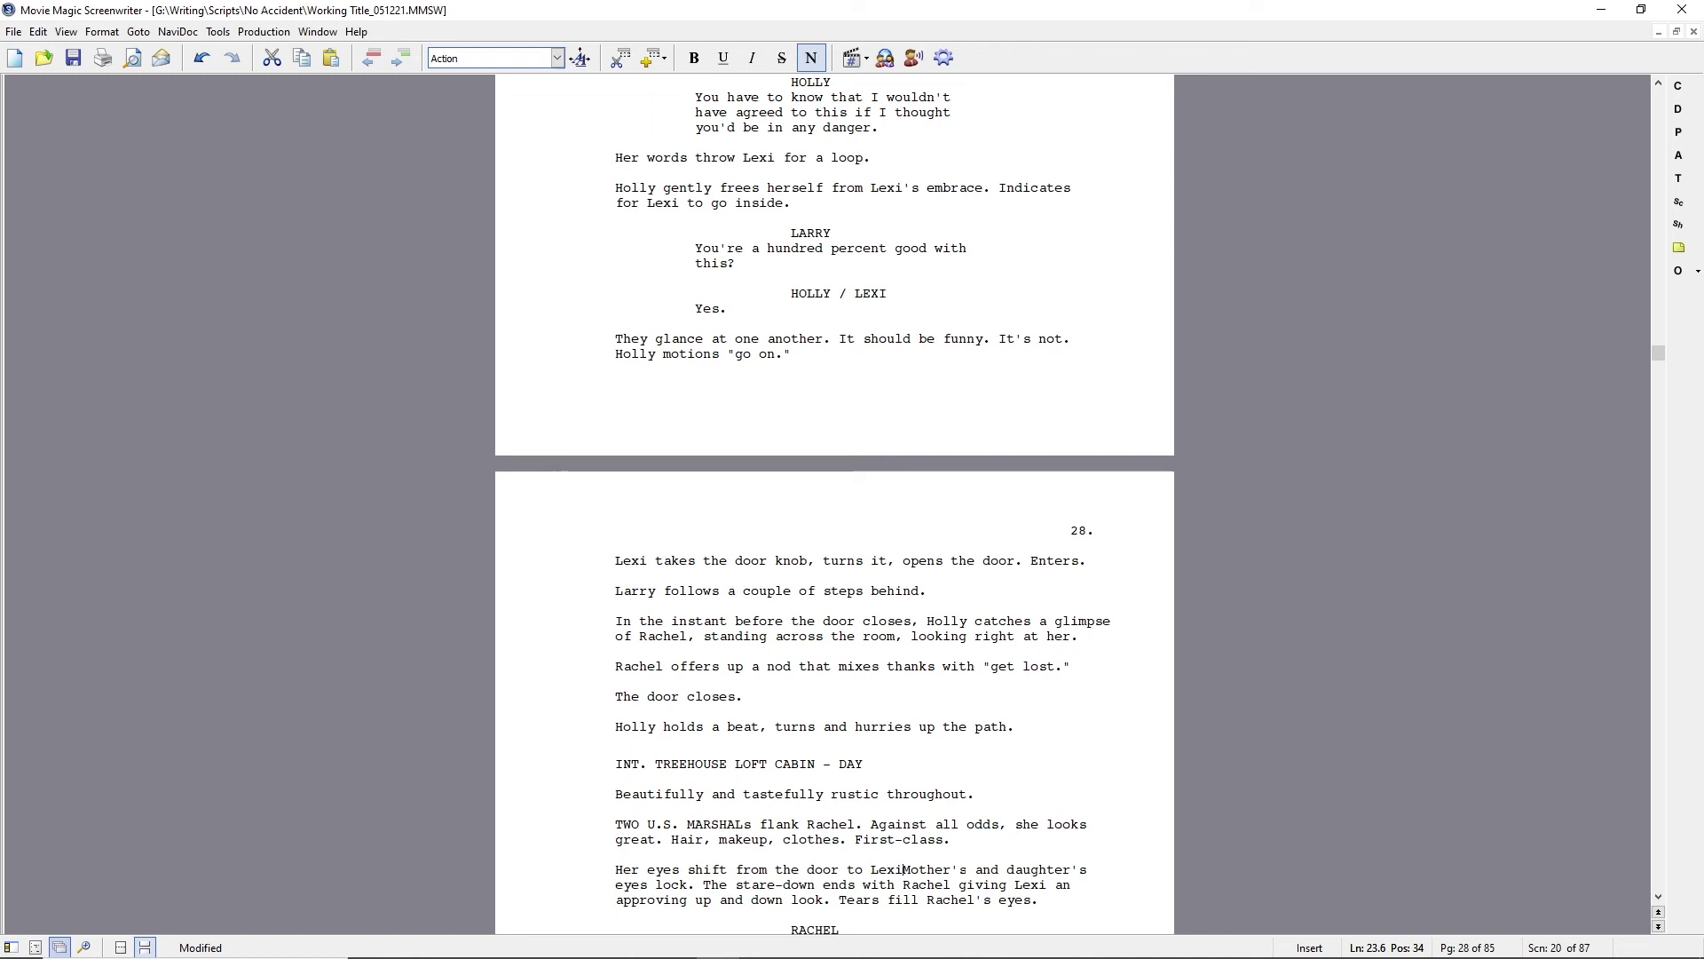
- Replace "The stare-down ends with Rachel giving" with "Rachel breaks it off. Gives" in the eye-lock paragraph
double_click(784, 884)
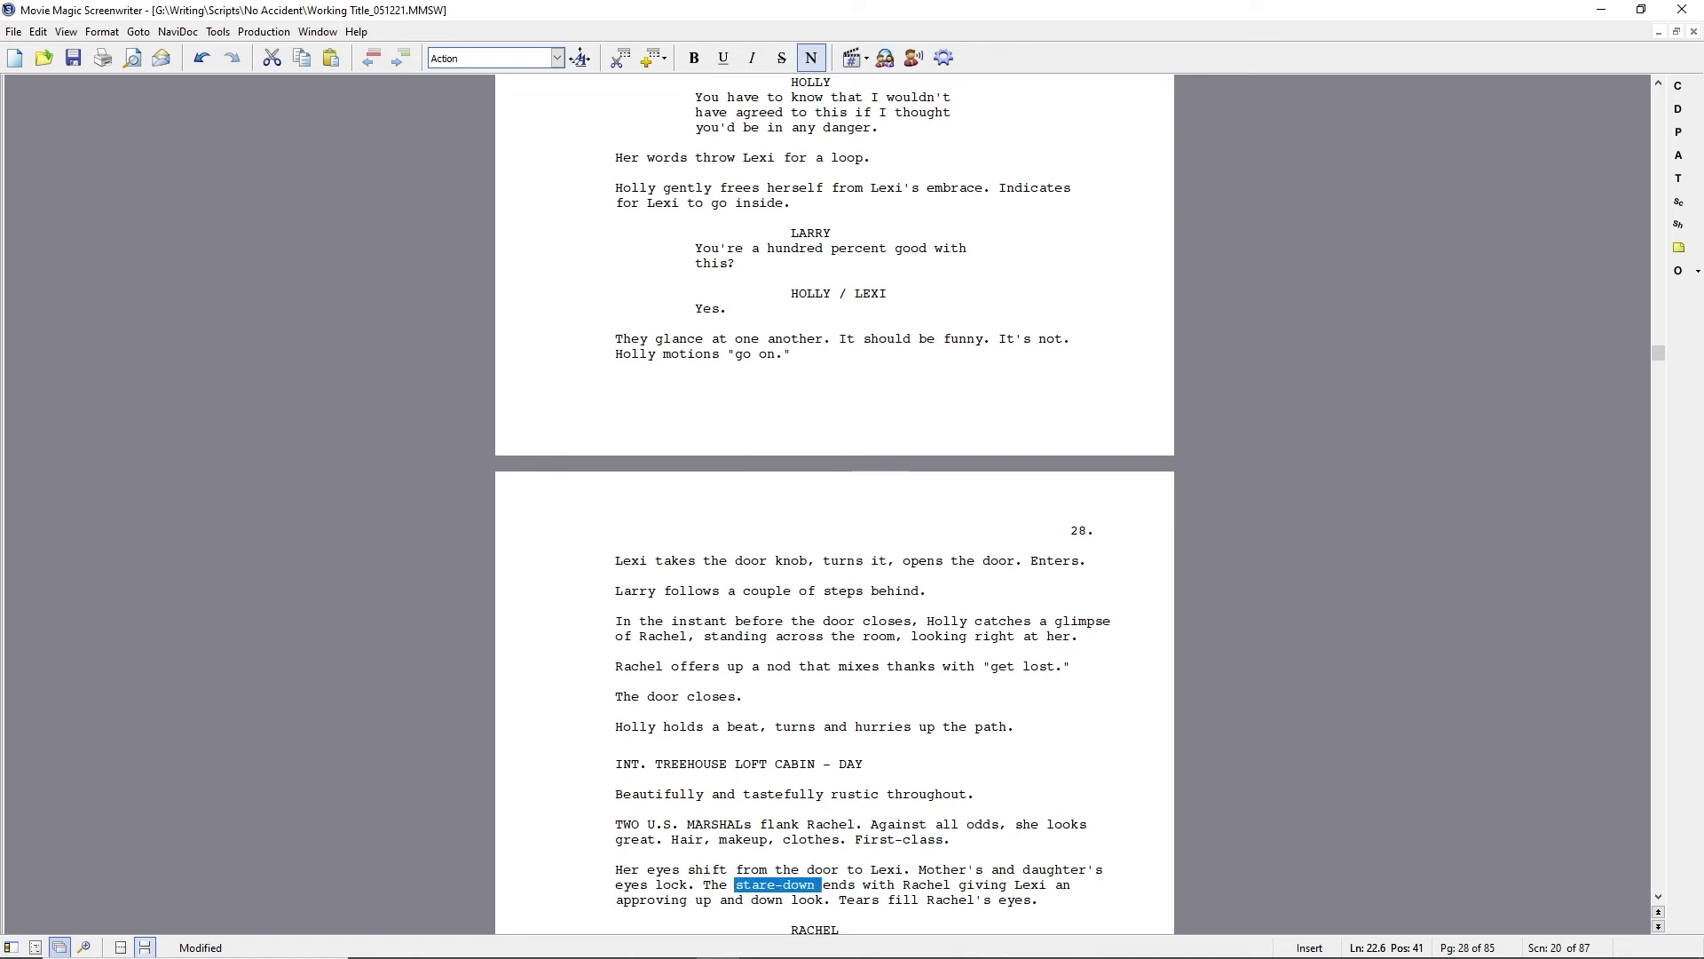
left_click(704, 885)
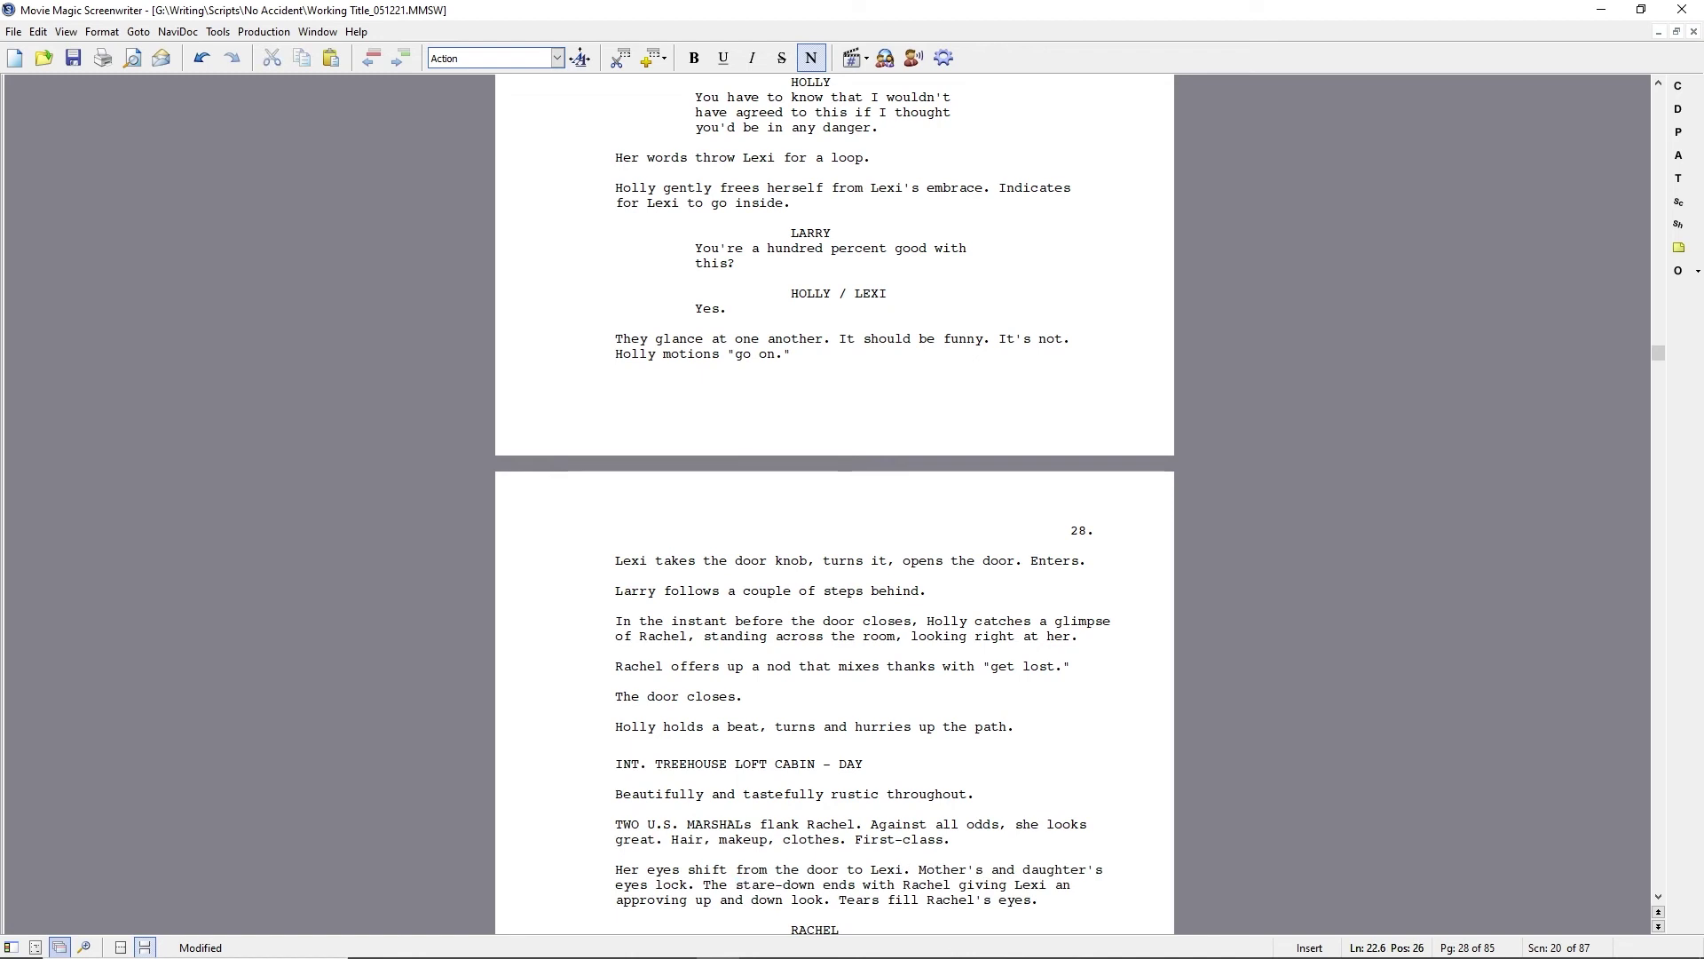
type("Rachel breaks it off.")
type(" Gives")
left_click_drag(927, 884, 767, 899)
key("Delete")
- Reword "Tears fill Rachel's eyes." as "Rachel's eyes tear up."
scroll(826, 899, "down", 1)
left_click(827, 884)
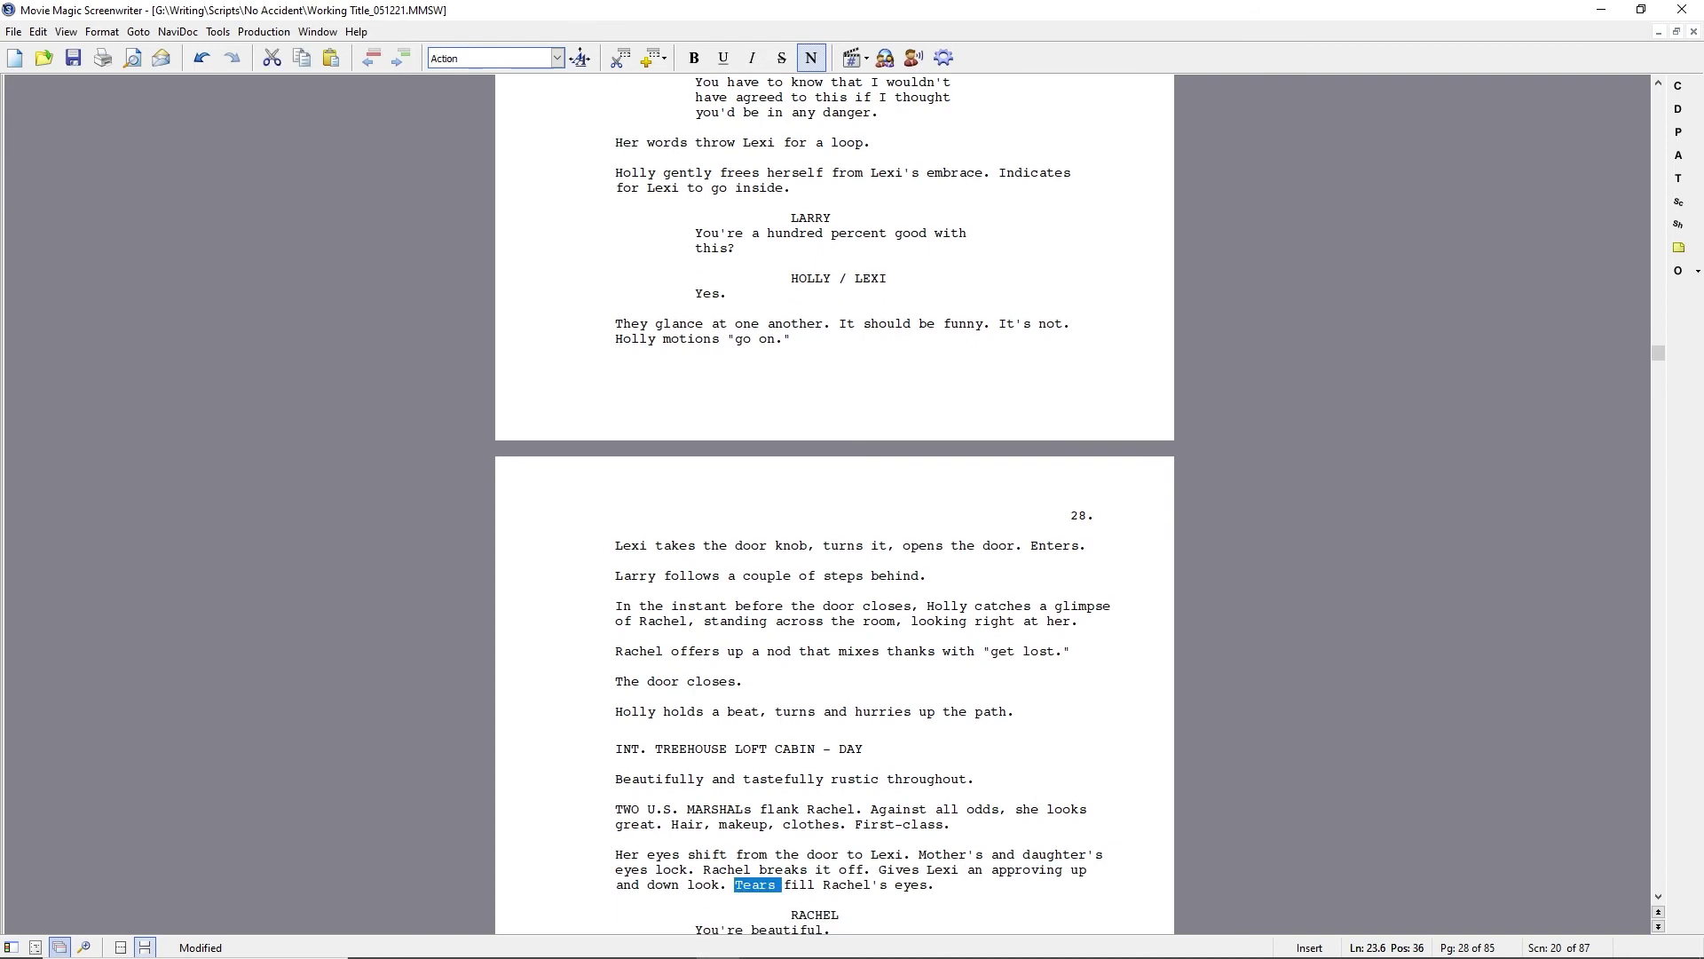
key("ctrl+shift+Right")
key("Delete")
key("End")
key("Left")
type("tear up")
- Insert the action line "Lexi glances at the door behind her. Back to Rachel." after Rachel's "She took good care of you?" dialogue
key("Down")
key("Down")
key("Down")
key("Down")
key("Down")
key("Down")
key("Down")
key("Down")
key("Down")
key("Down")
key("Down")
key("Down")
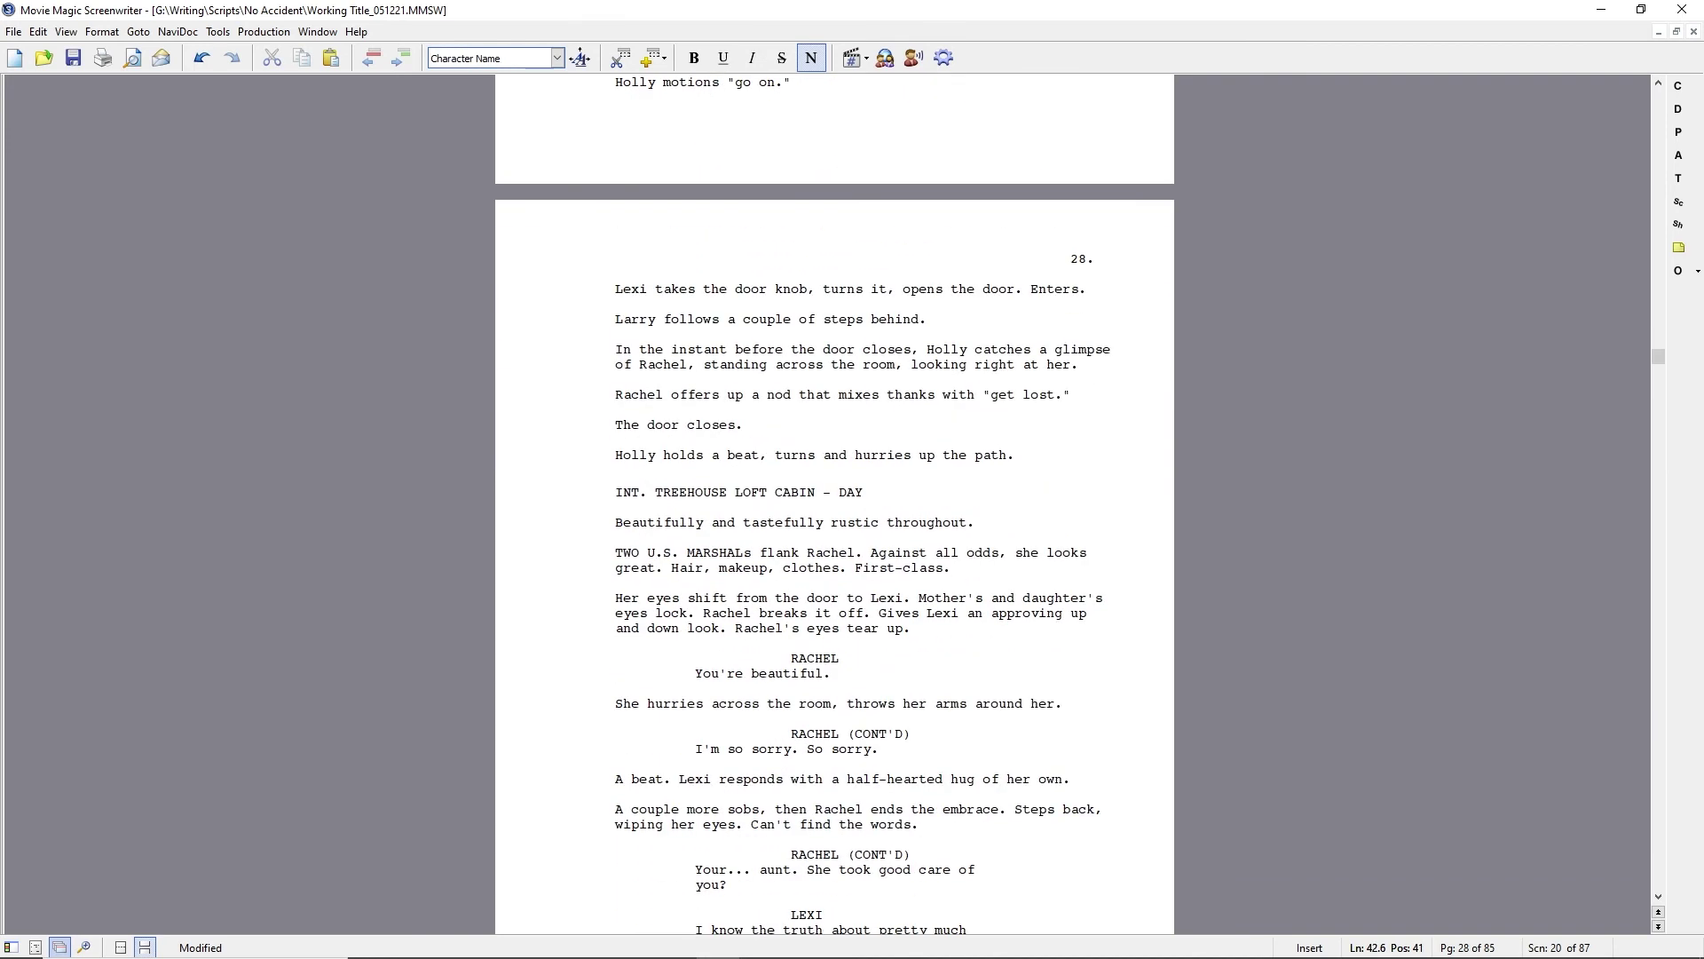
scroll(832, 844, "down", 7)
left_click(757, 584)
key("Return")
type("Lexi glances back at the")
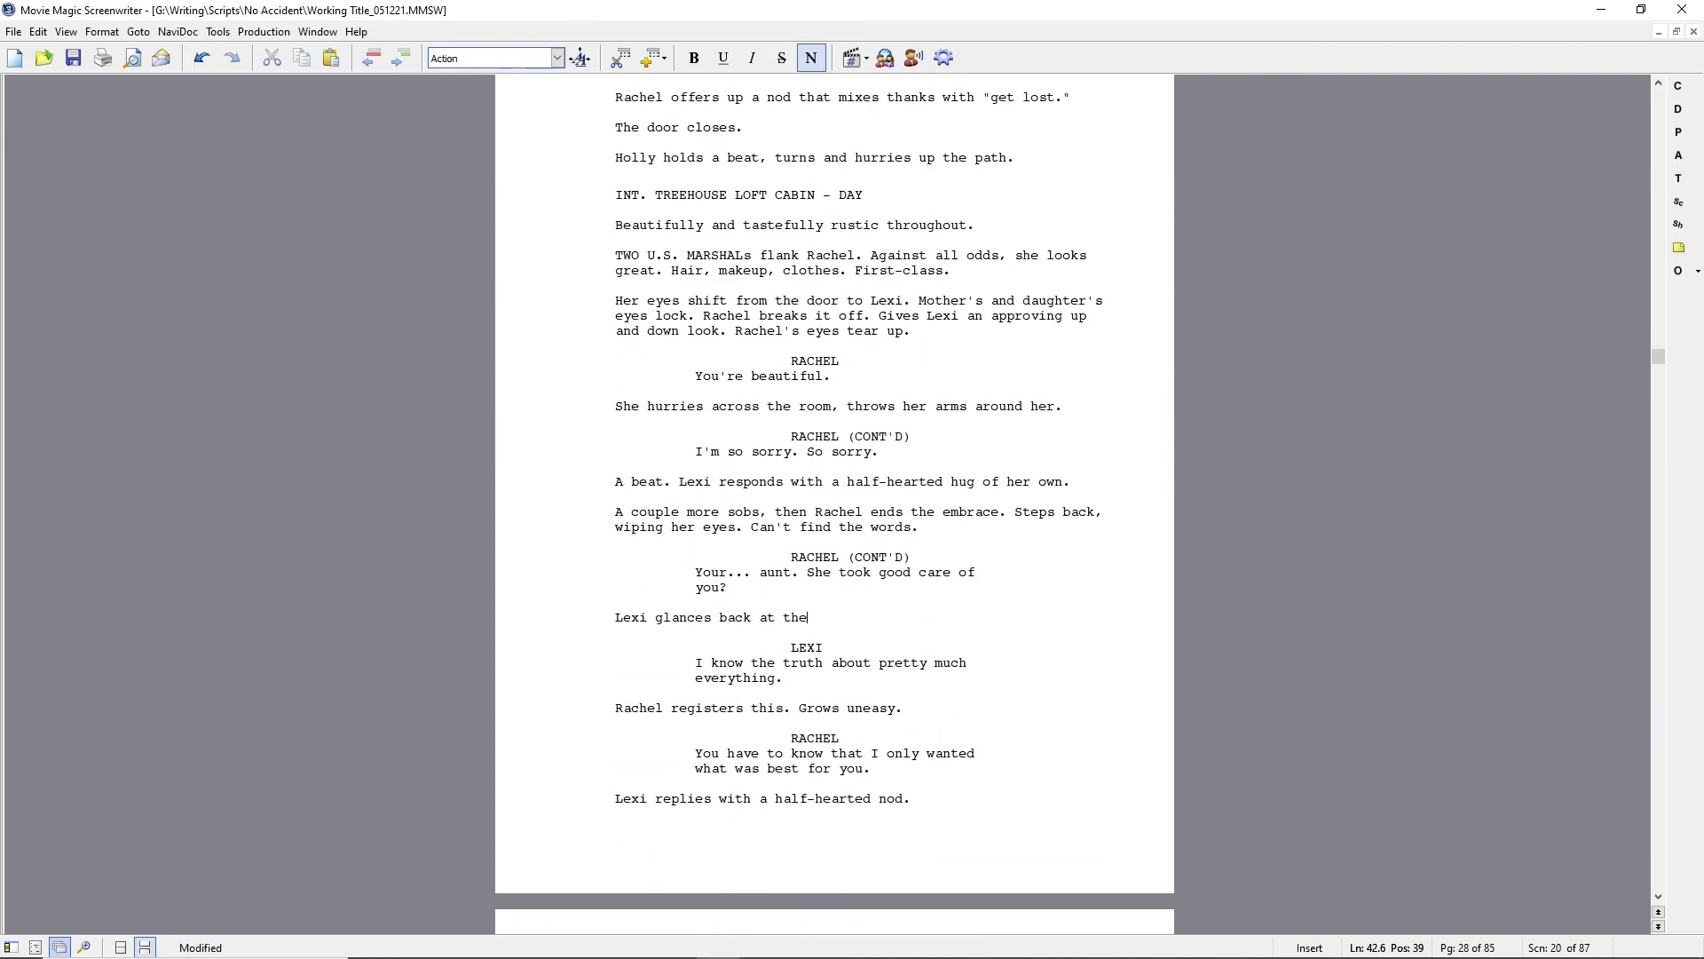
type(" door.")
key("ctrl+BackSpace")
key("End")
key("Left")
key("Left")
type("behind her")
key("End")
type("Back to Rachel.")
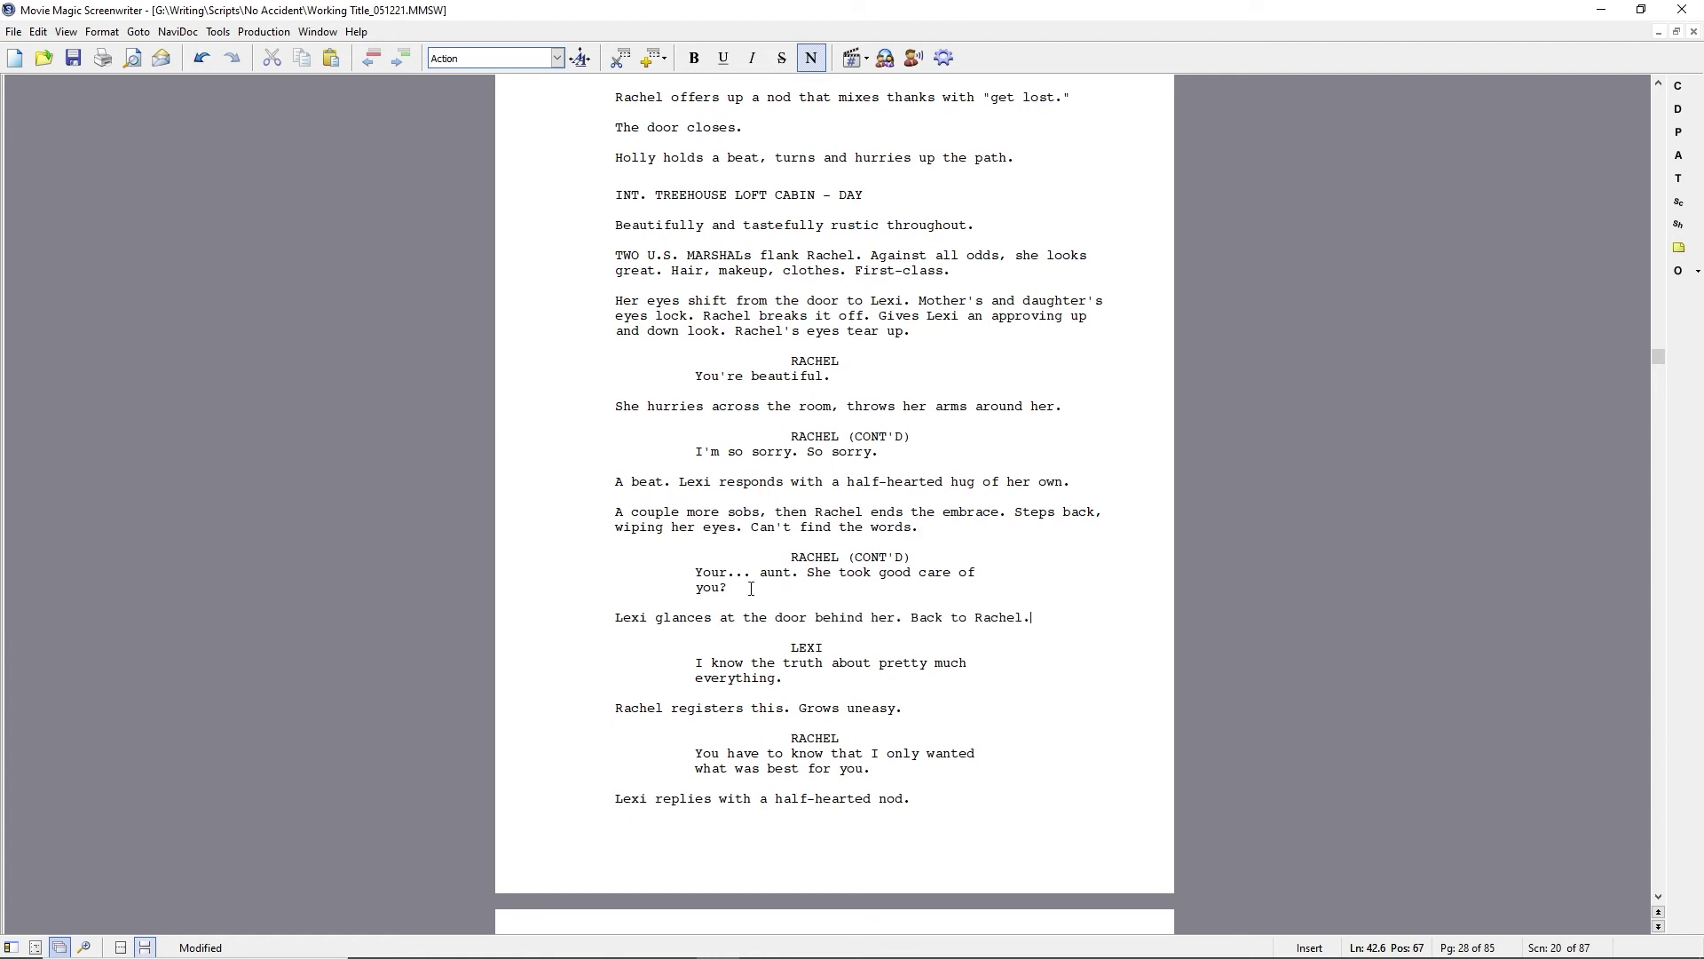
- Replace "Lexi replies with a half-hearted nod." with "Her words -- strikingly similar to Holly's -- make Lexi uncomfortable."
left_click(616, 801)
type("Her words -")
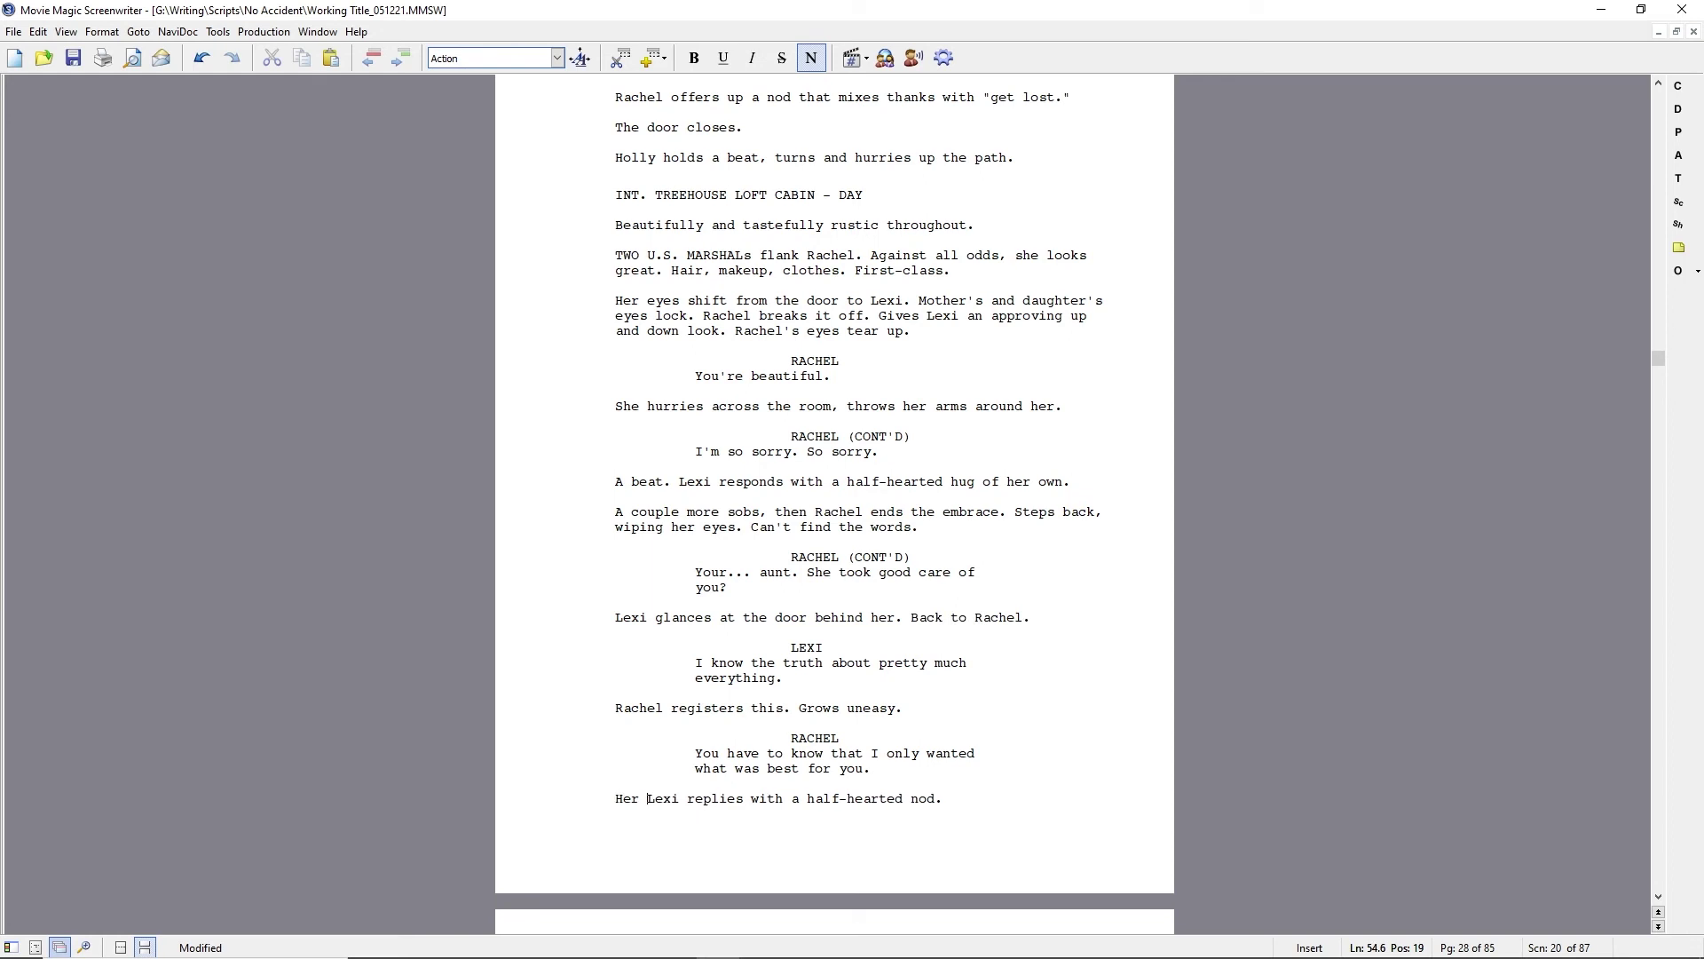
type("- strikingly similar to Holly's")
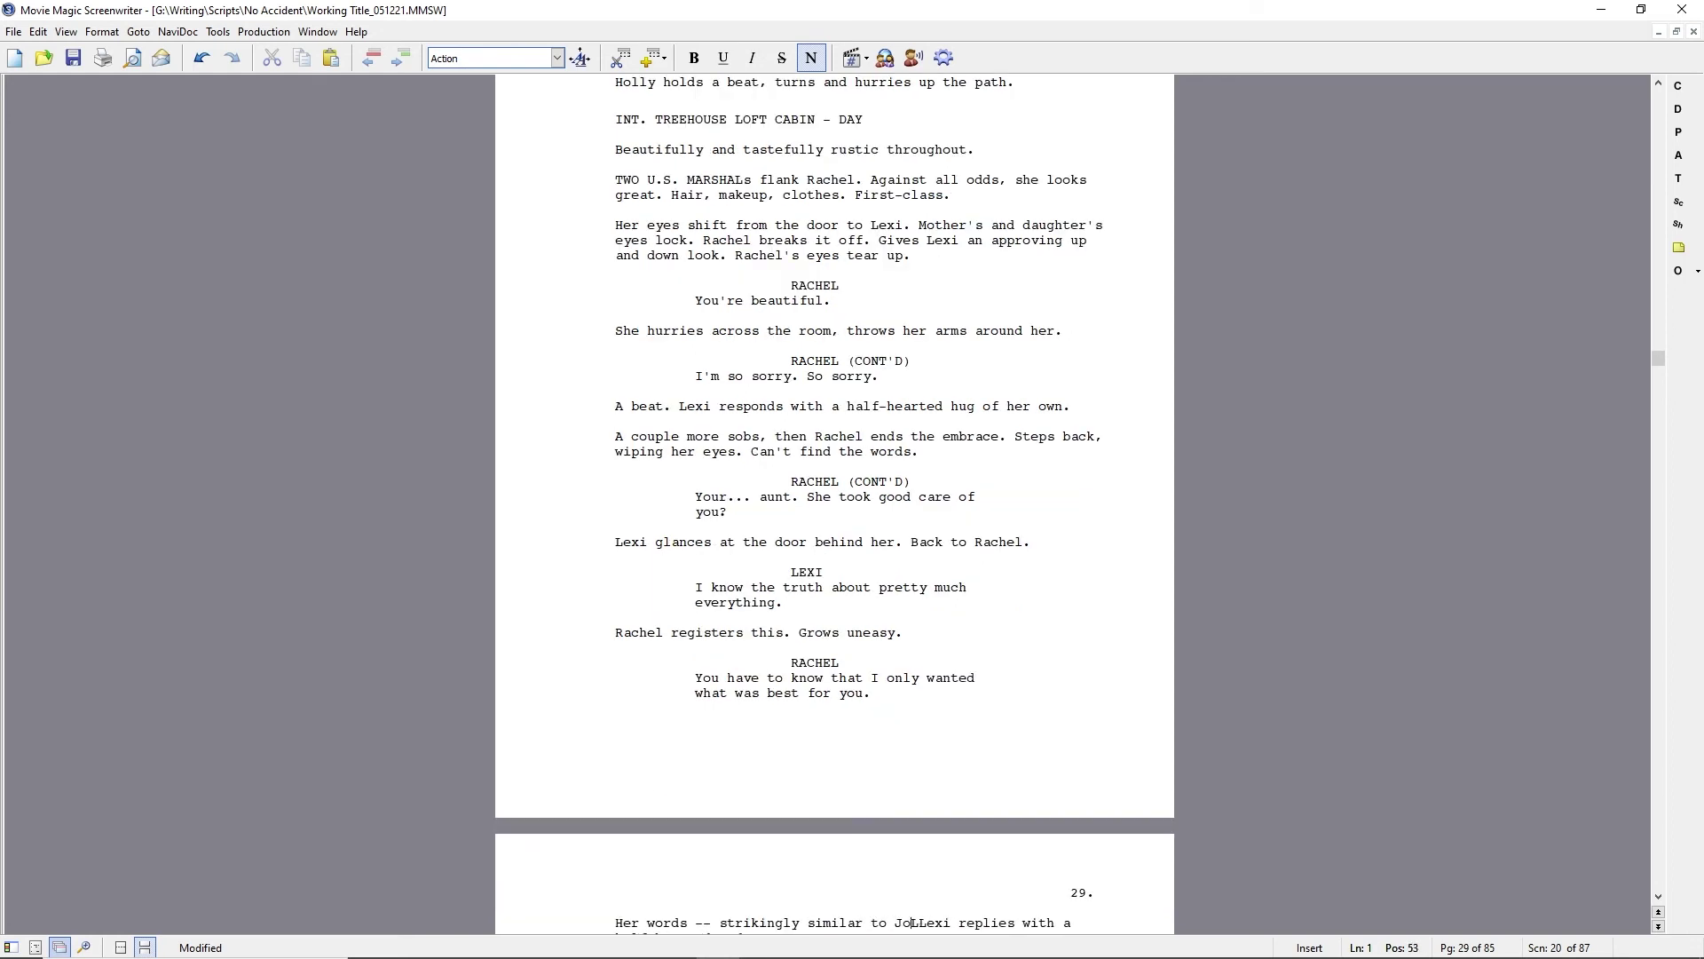
type(" -- make Lexi unco")
type("mfortable. Lexi replies with a half-hearted nod.")
key("shift+End")
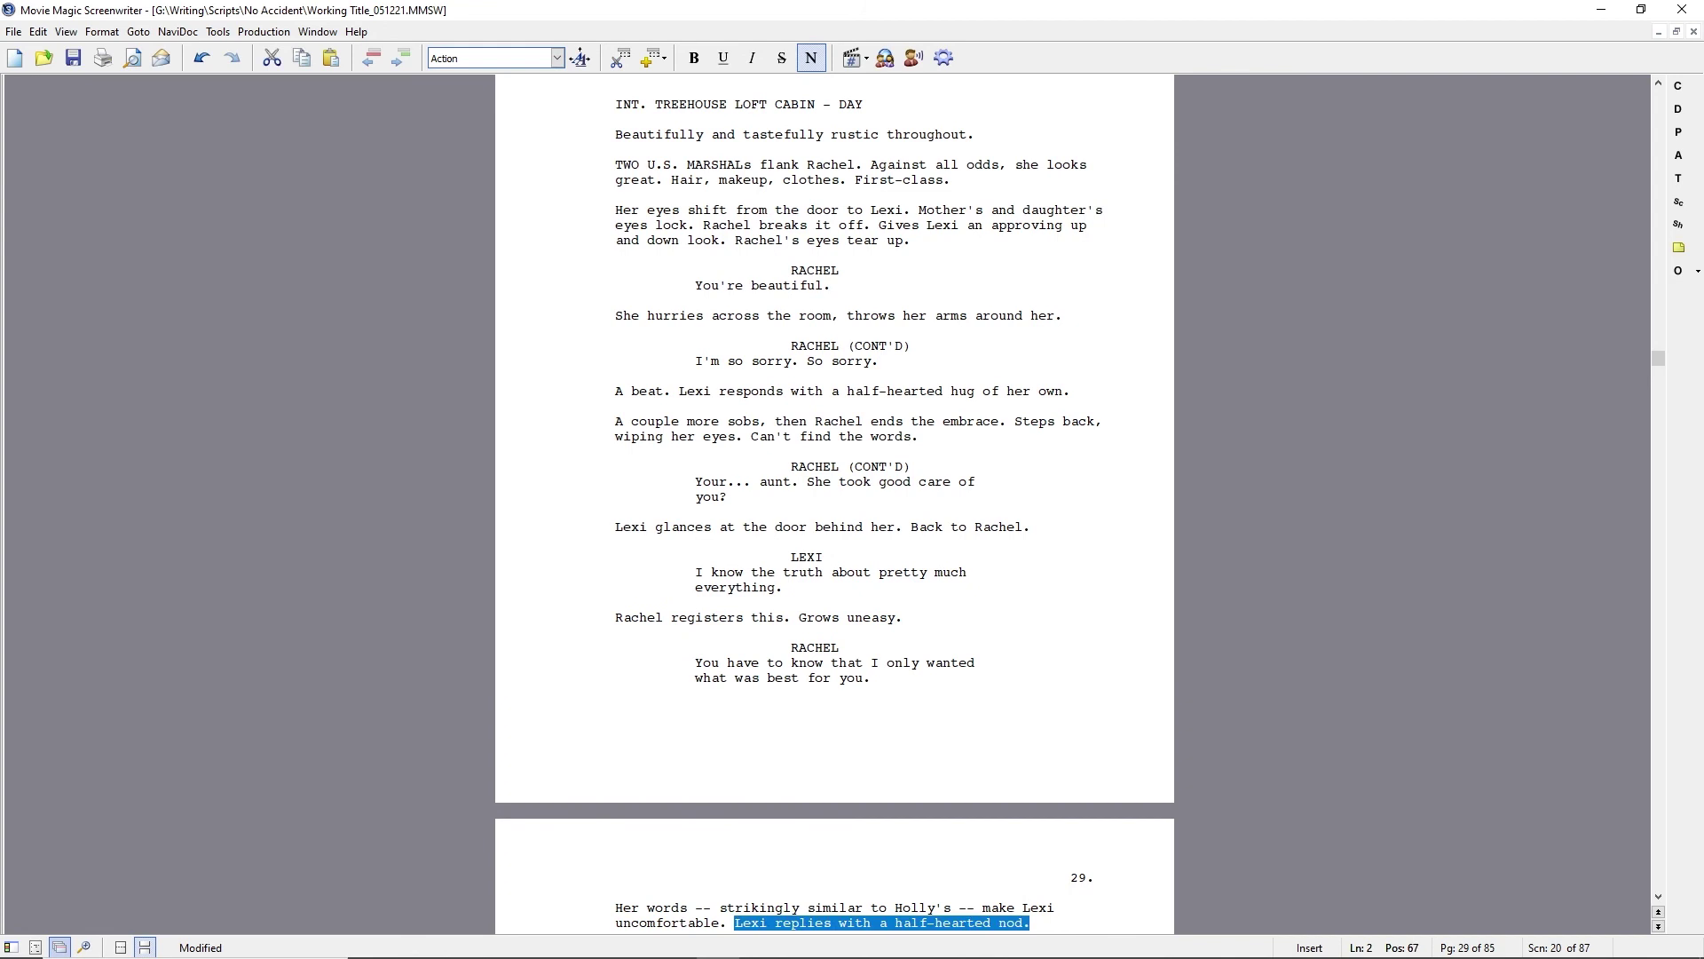
key("Delete")
- Change the ending of the "Her words" action line to "give Lexi a queezy feeling."
scroll(581, 653, "up", 4)
scroll(581, 654, "up", 14)
scroll(580, 654, "down", 20)
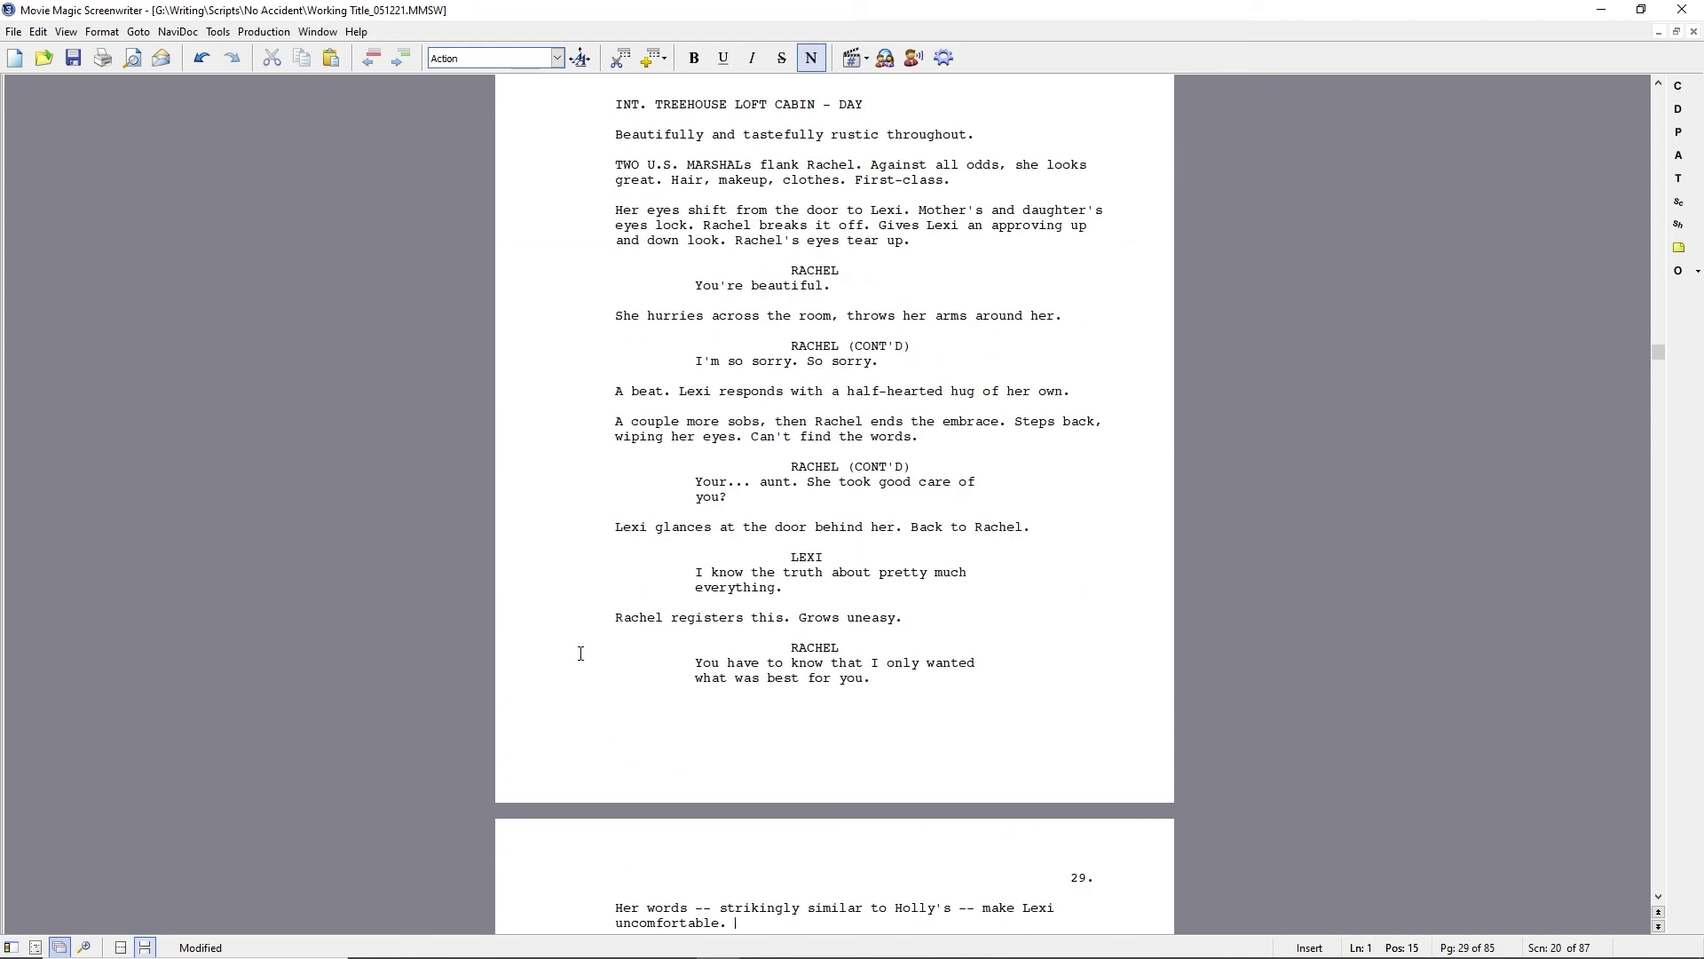
key("BackSpace")
key("BackSpace")
key("BackSpace")
key("BackSpace")
key("BackSpace")
key("BackSpace")
key("BackSpace")
key("BackSpace")
key("BackSpace")
key("BackSpace")
key("BackSpace")
key("BackSpace")
key("BackSpace")
key("BackSpace")
key("BackSpace")
key("BackSpace")
key("BackSpace")
key("BackSpace")
key("BackSpace")
key("BackSpace")
type("gives Lexi")
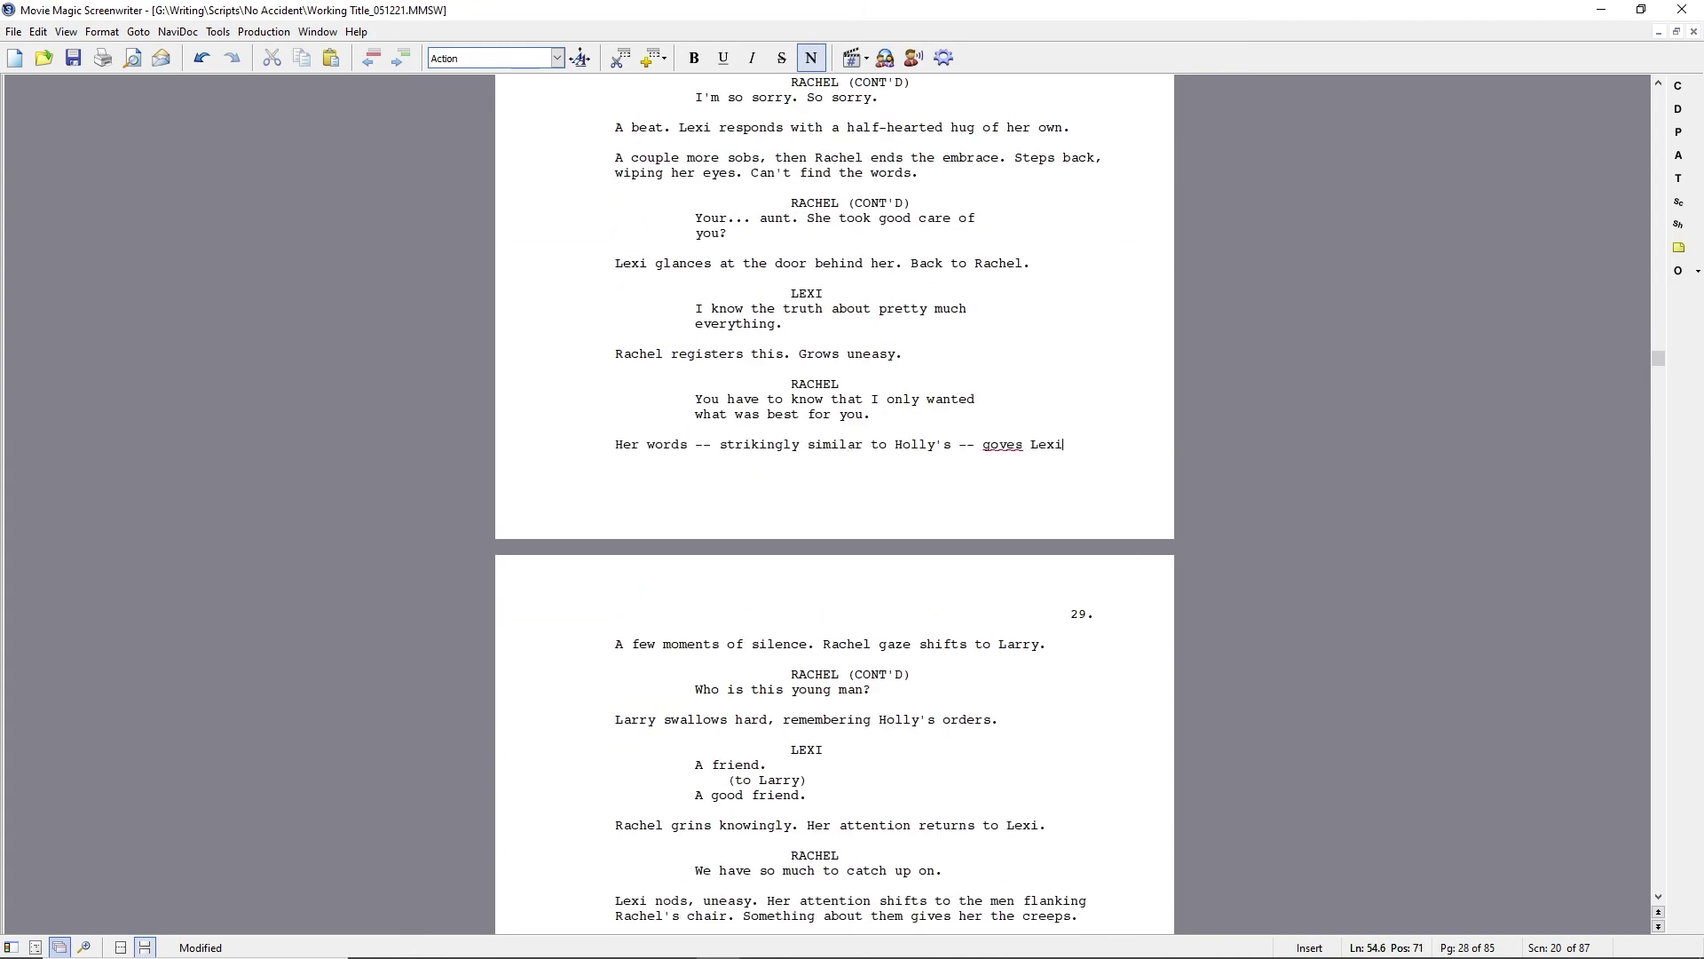
key("BackSpace")
key("BackSpace")
key("BackSpace")
key("BackSpace")
key("BackSpace")
key("BackSpace")
type("Lexi a queezy feeling.")
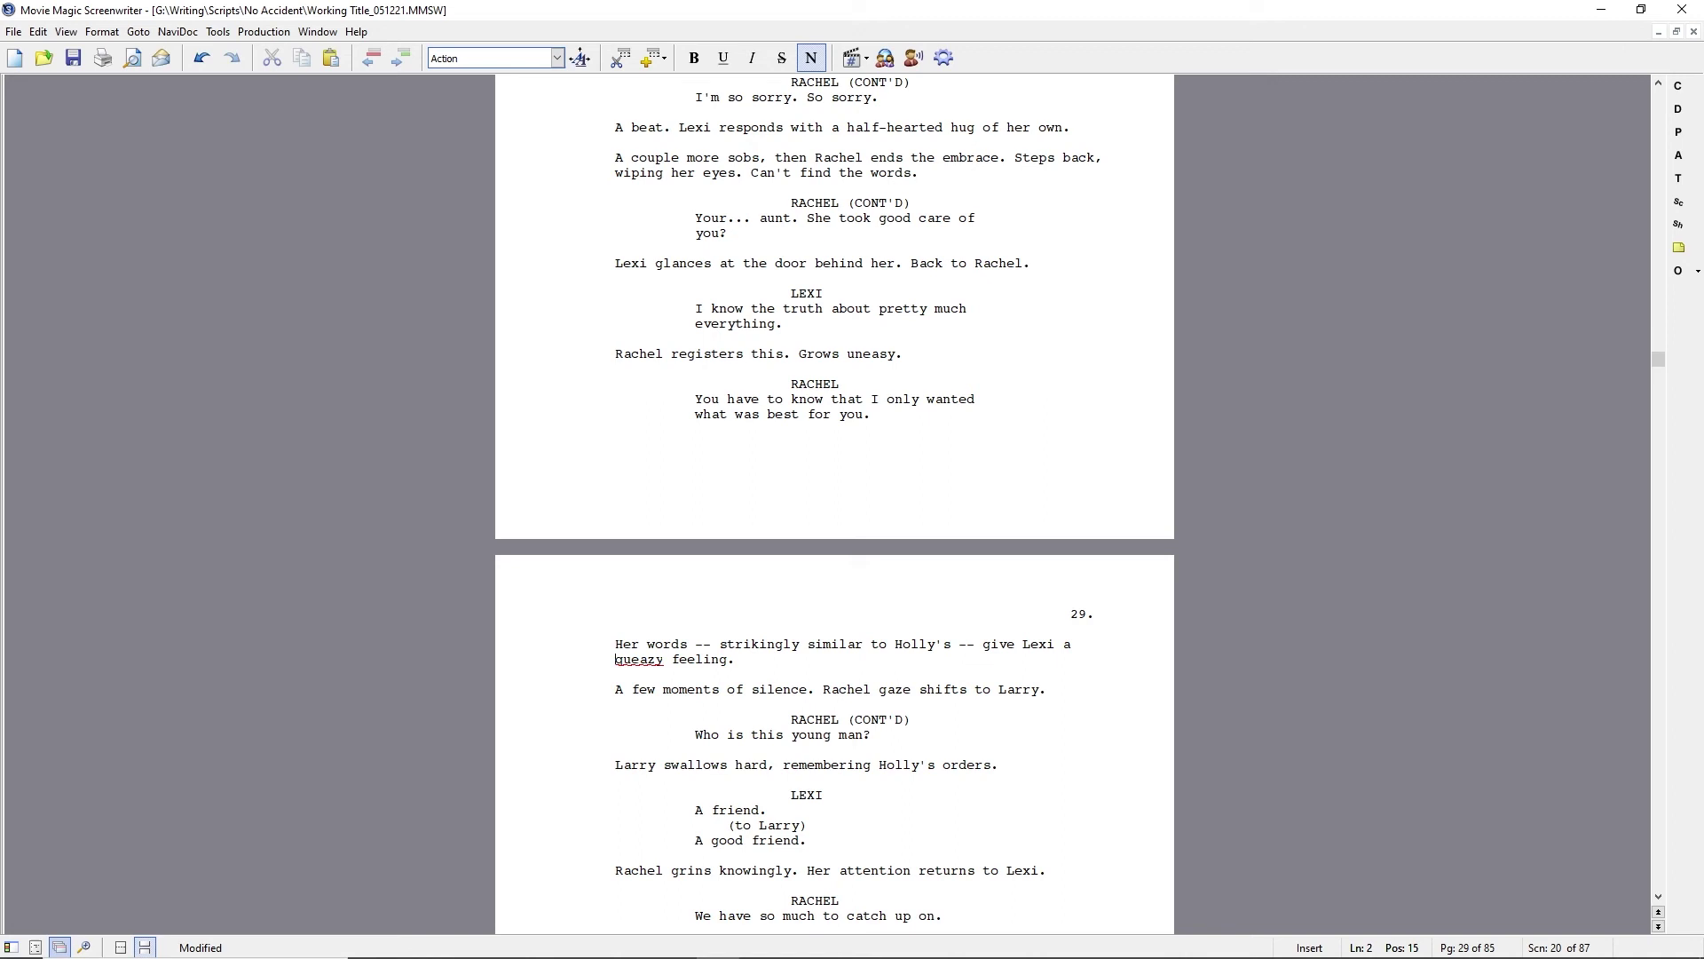
- Correct the misspelled word before "feeling" to the suggested spelling "queasy"
left_click(648, 689)
right_click(626, 661)
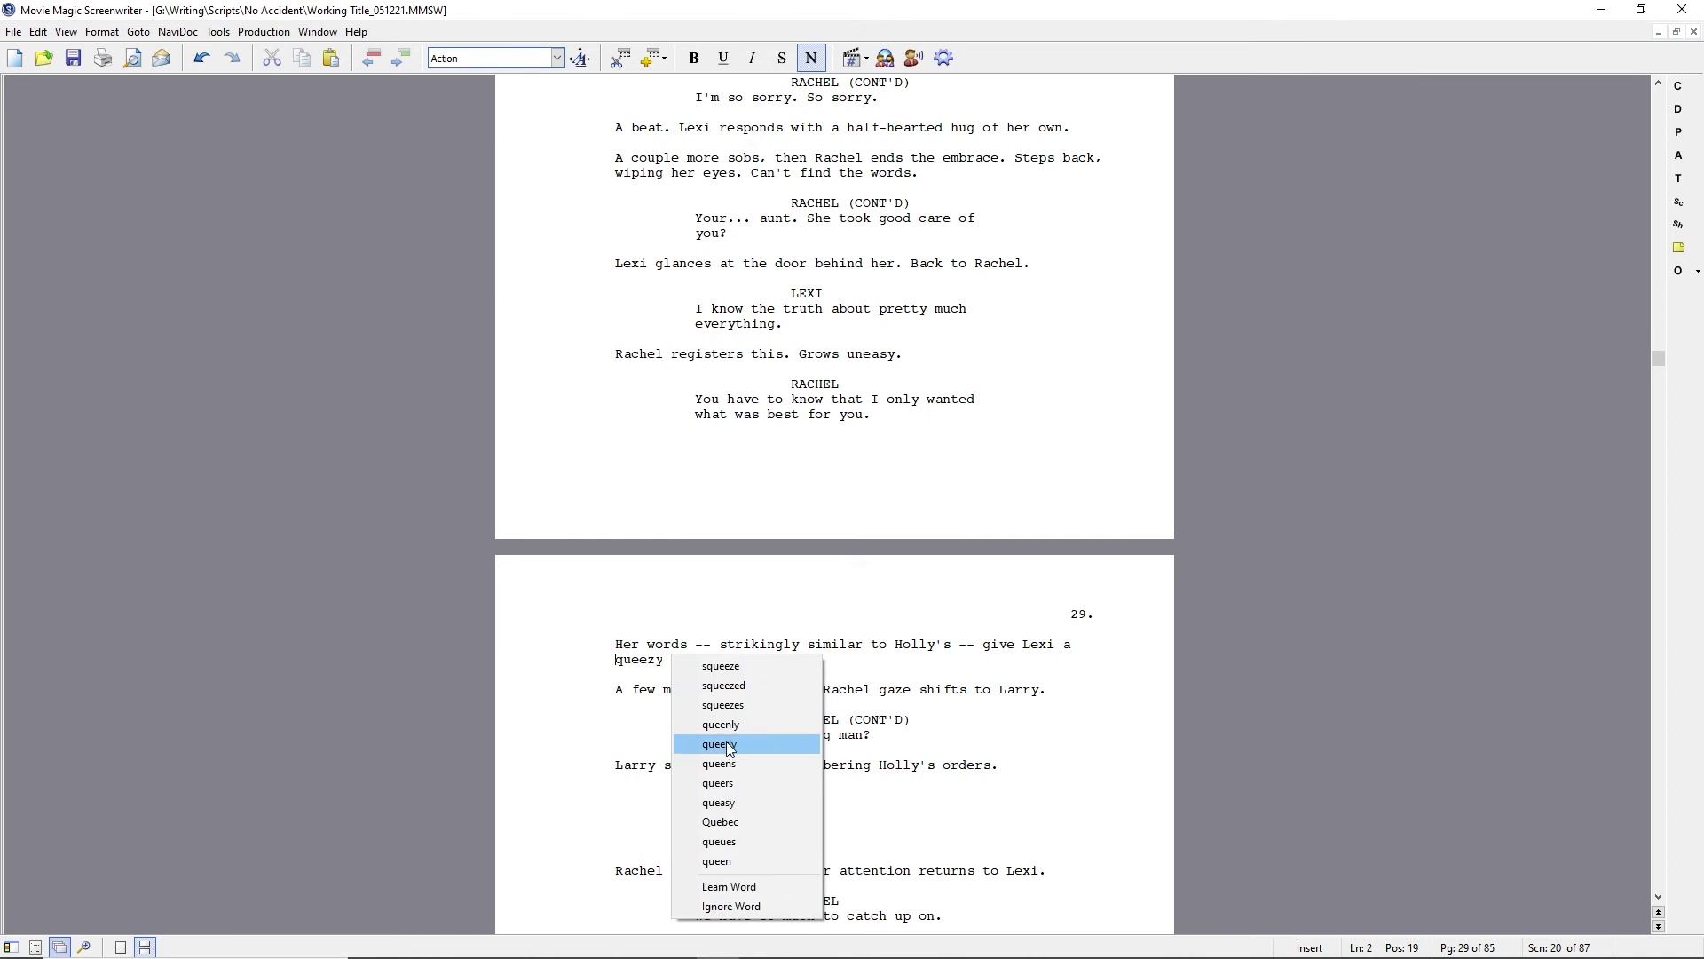
left_click(723, 803)
- Replace "A few moments of silence." with "Sensing this," at the start of the action line about Rachel's gaze on page 29
scroll(723, 804, "up", 1)
left_click(616, 734)
type("Sensing this,")
key("shift+Down")
key("shift+Down")
key("shift+Down")
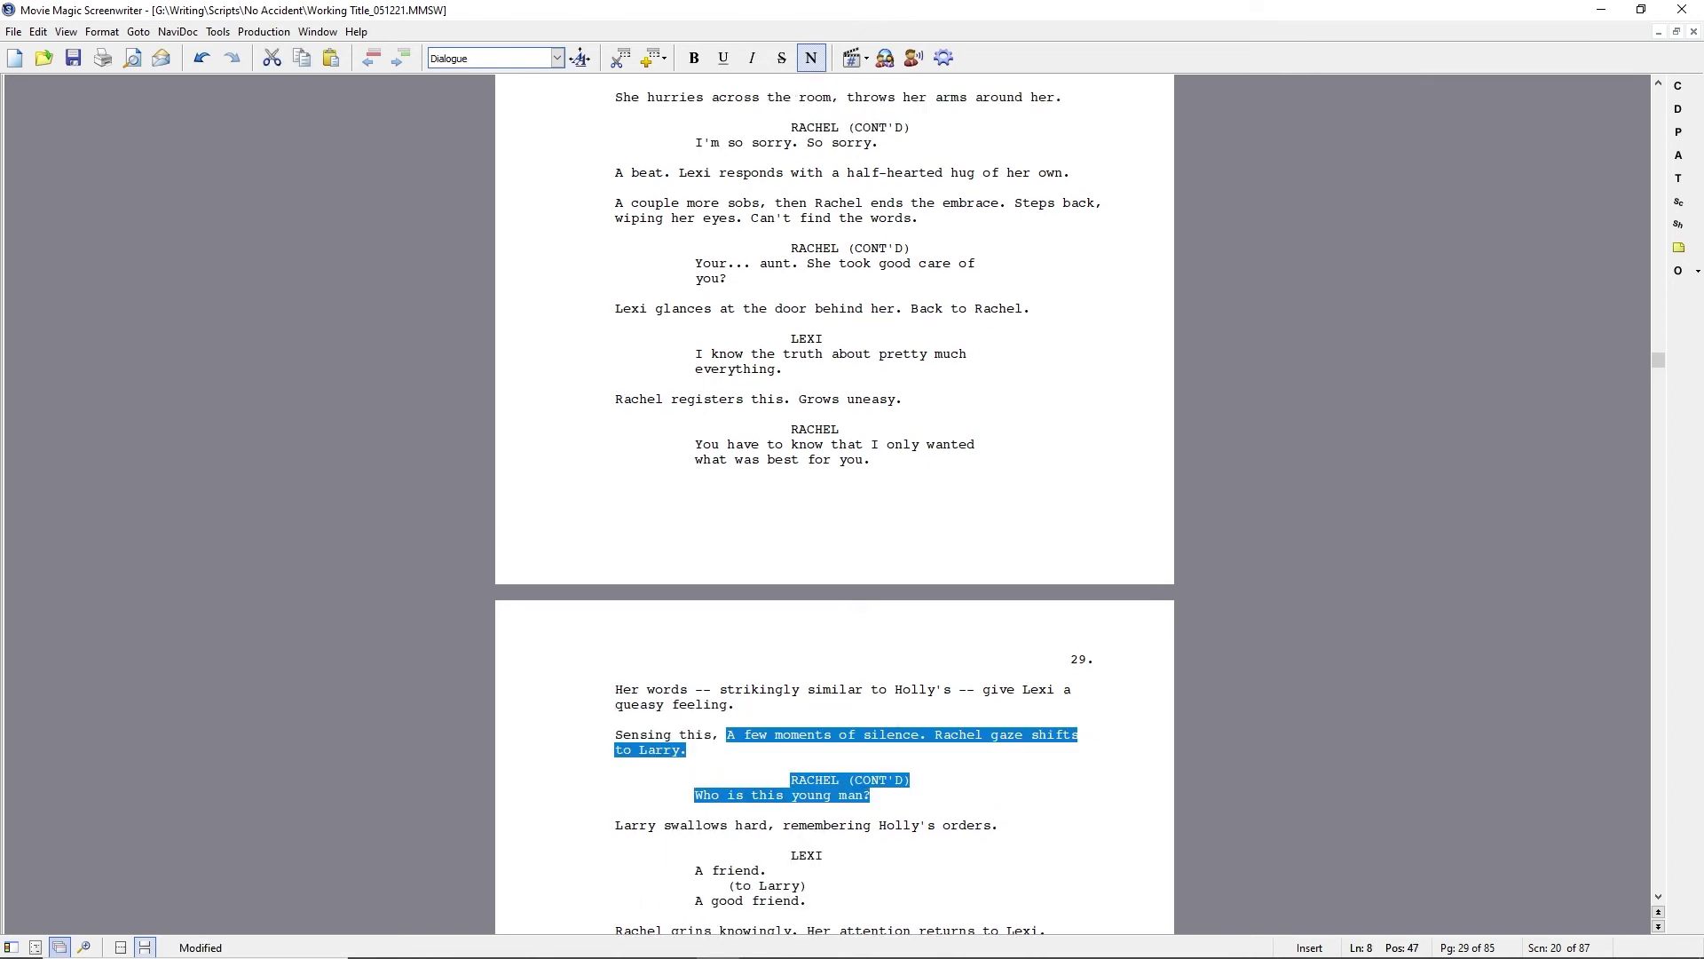
key("Left")
key("ctrl+shift+Right")
key("ctrl+shift+Right")
key("ctrl+shift+Right")
key("ctrl+shift+Right")
key("ctrl+shift+Right")
key("ctrl+shift+Right")
key("Delete")
key("Delete")
- Reword the rest of that action line to "Rachel shifts her gaze to Larry." and save the script
key("ctrl+Right")
type("shifts her gaze to")
key("ctrl+shift+Right")
key("ctrl+shift+Right")
key("ctrl+shift+Right")
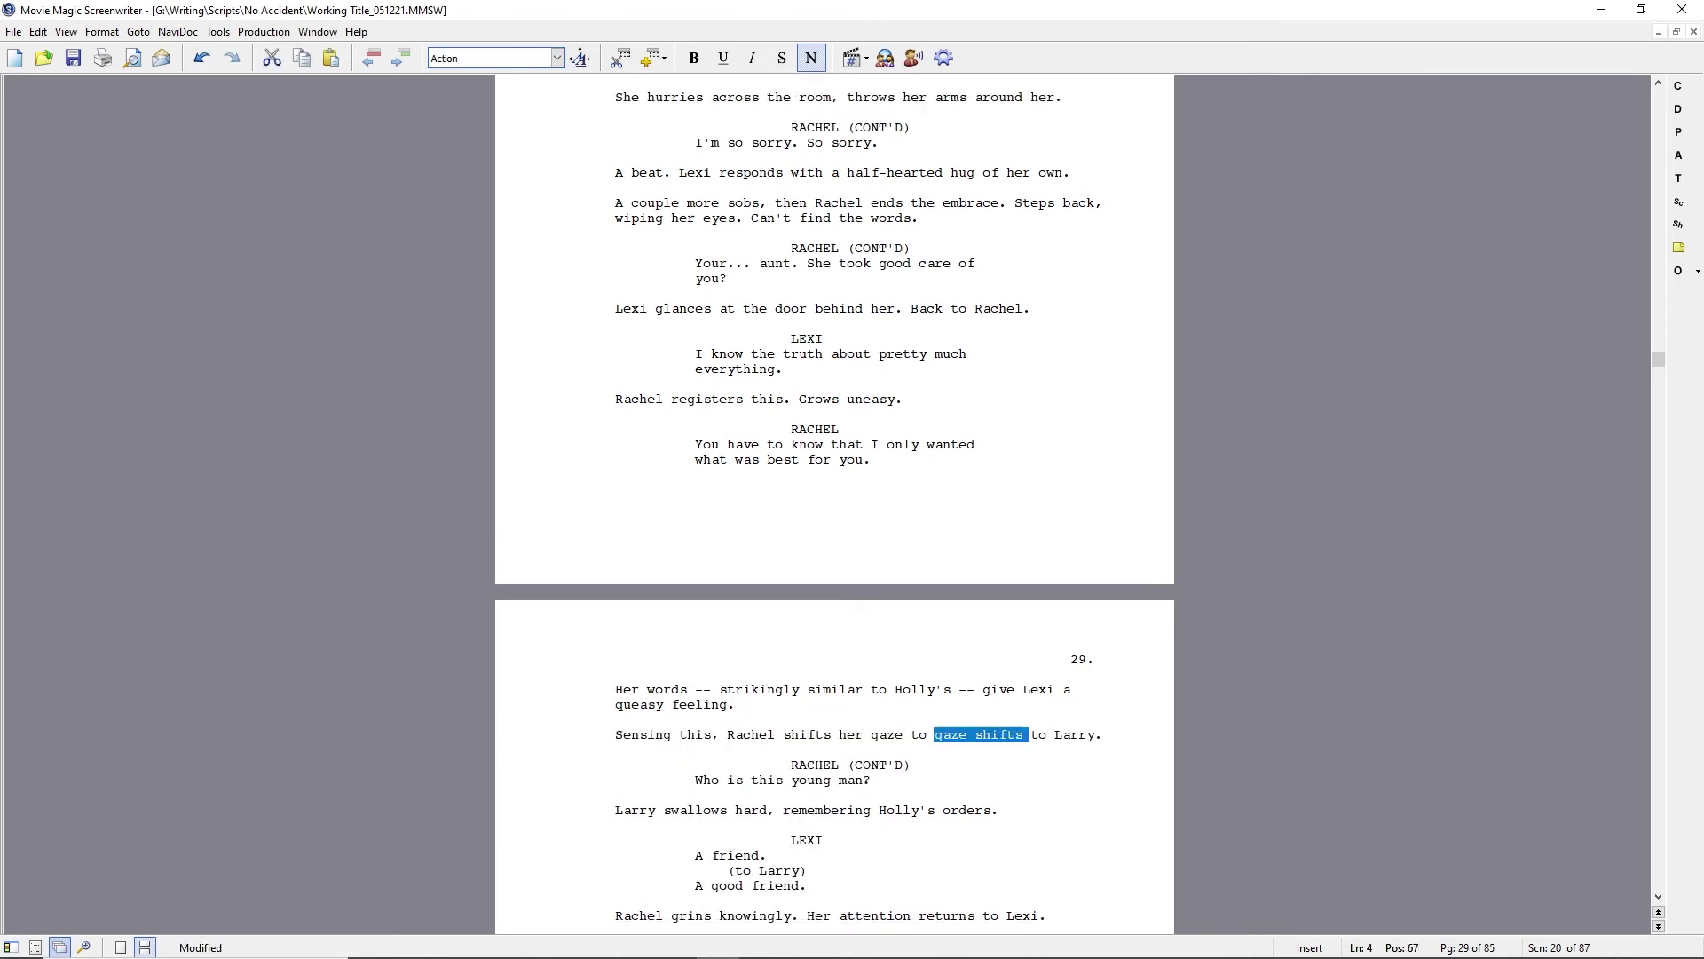
key("Delete")
key("ctrl+s")
- Put quotation marks around "Let's Make a Deal." in Holly's dialogue about the testimony on page 8
key("ctrl+Home")
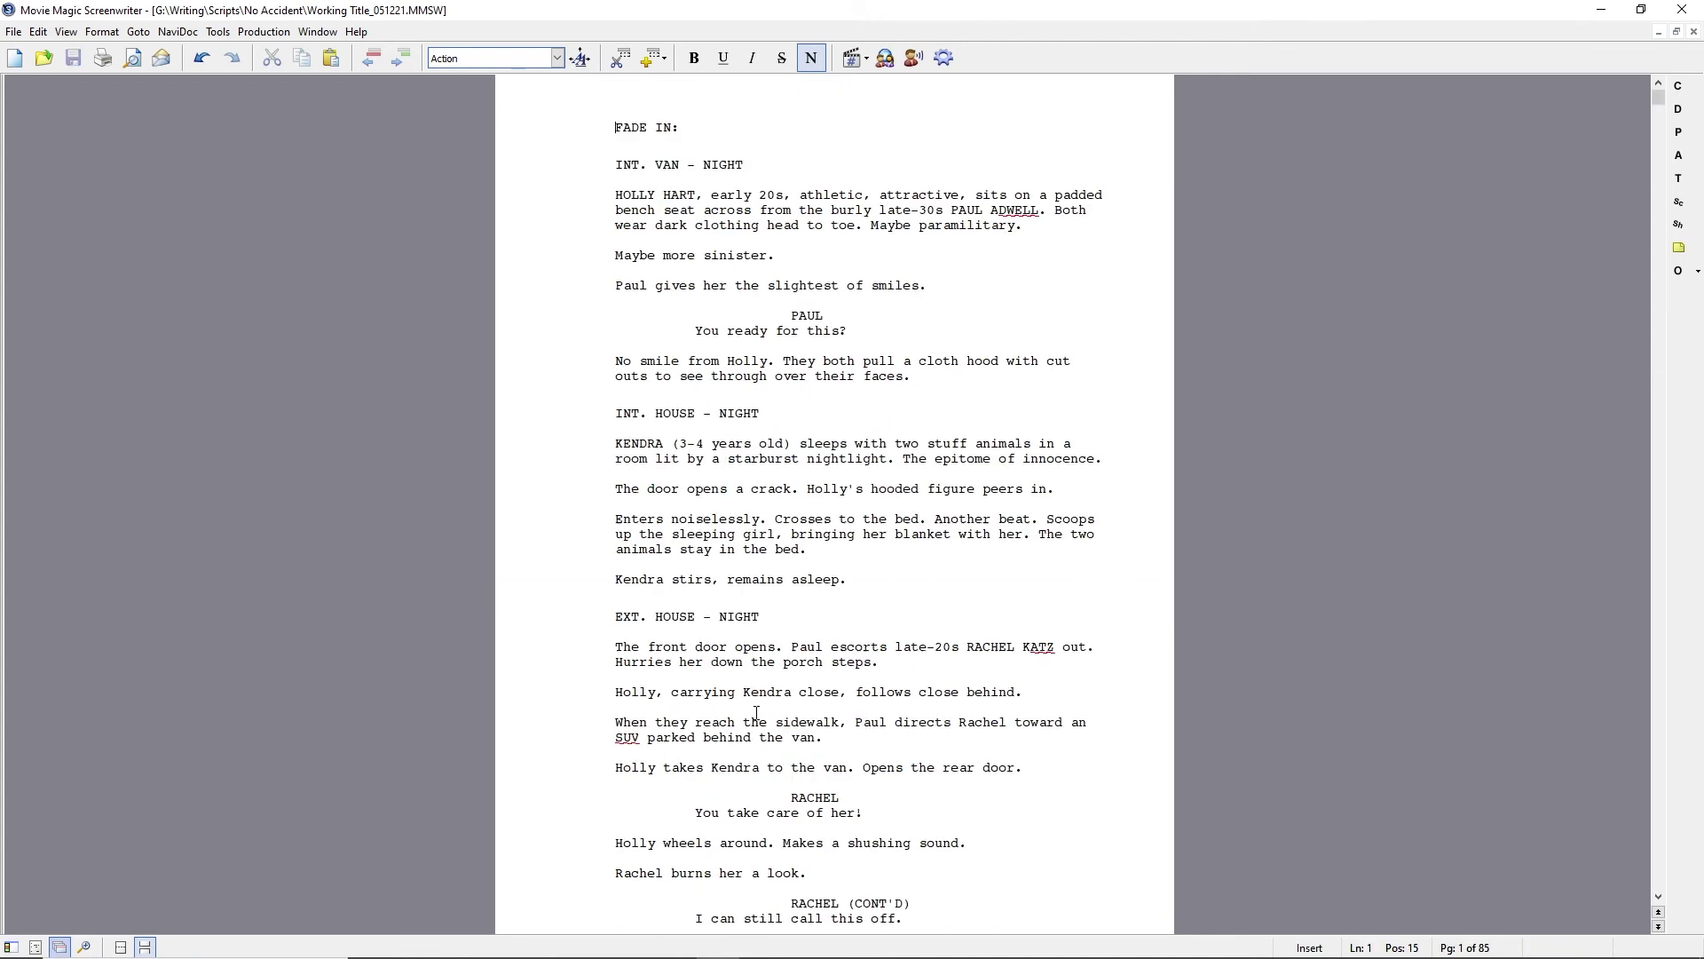
key("ctrl+Page_Down")
key("ctrl+Page_Down")
key("ctrl+Page_Down")
key("ctrl+Page_Down")
key("ctrl+Page_Down")
key("ctrl+Page_Down")
scroll(733, 756, "down", 20)
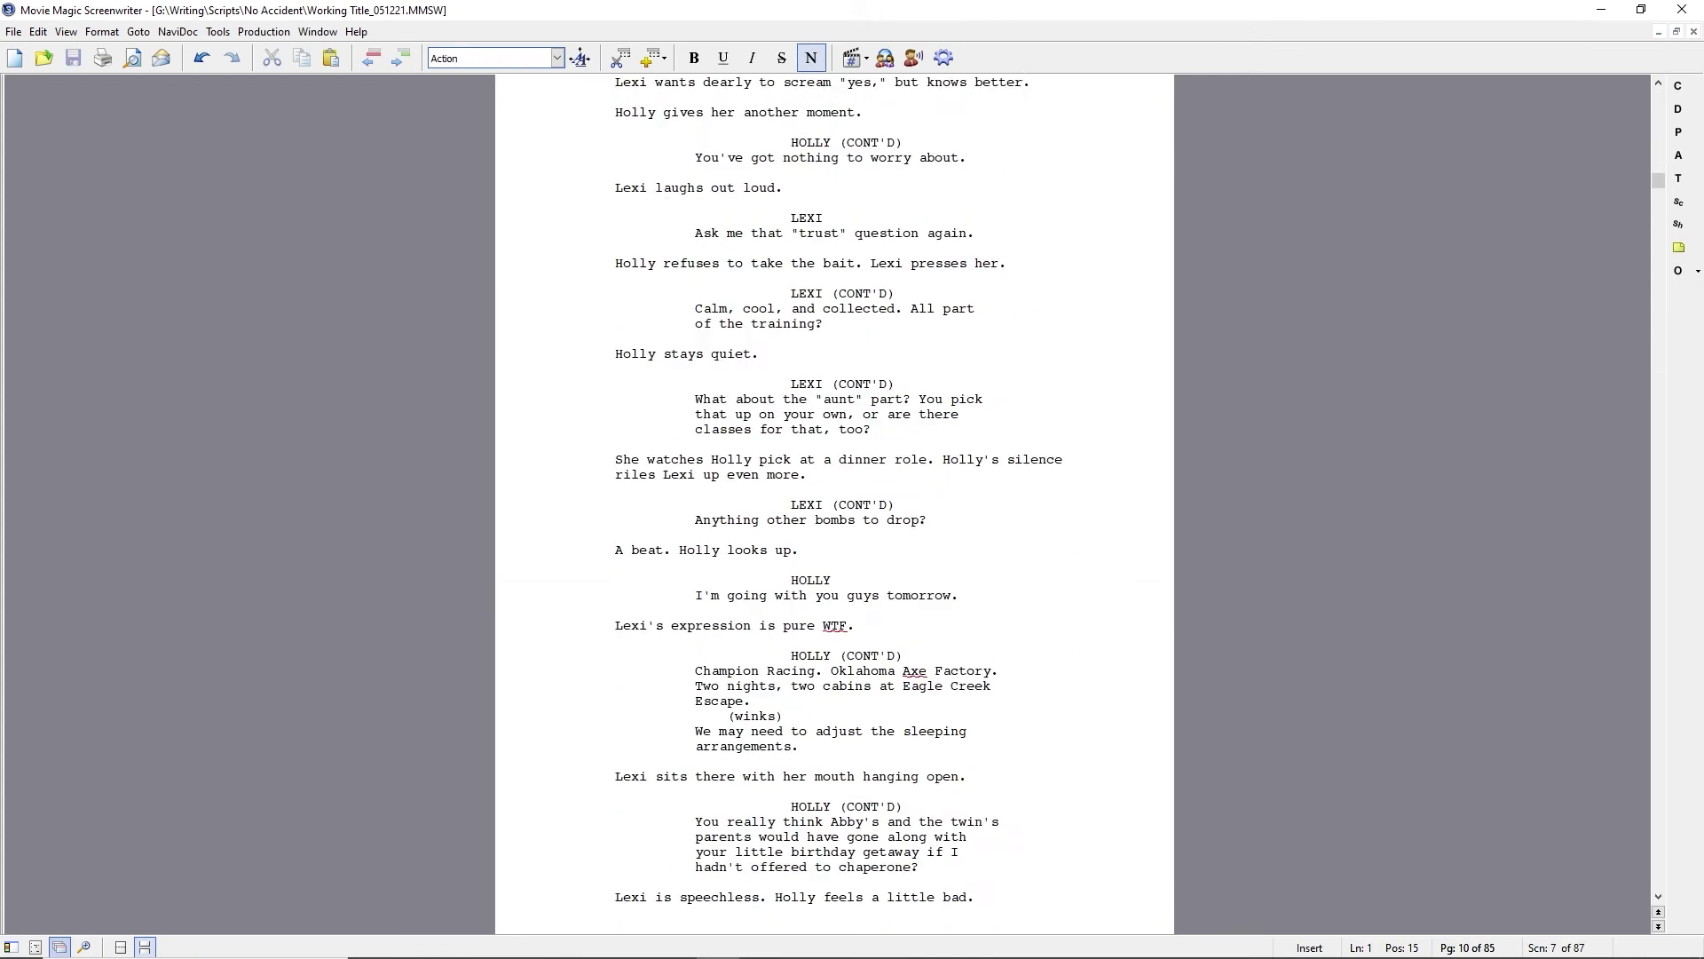
scroll(733, 756, "up", 8)
scroll(963, 593, "up", 10)
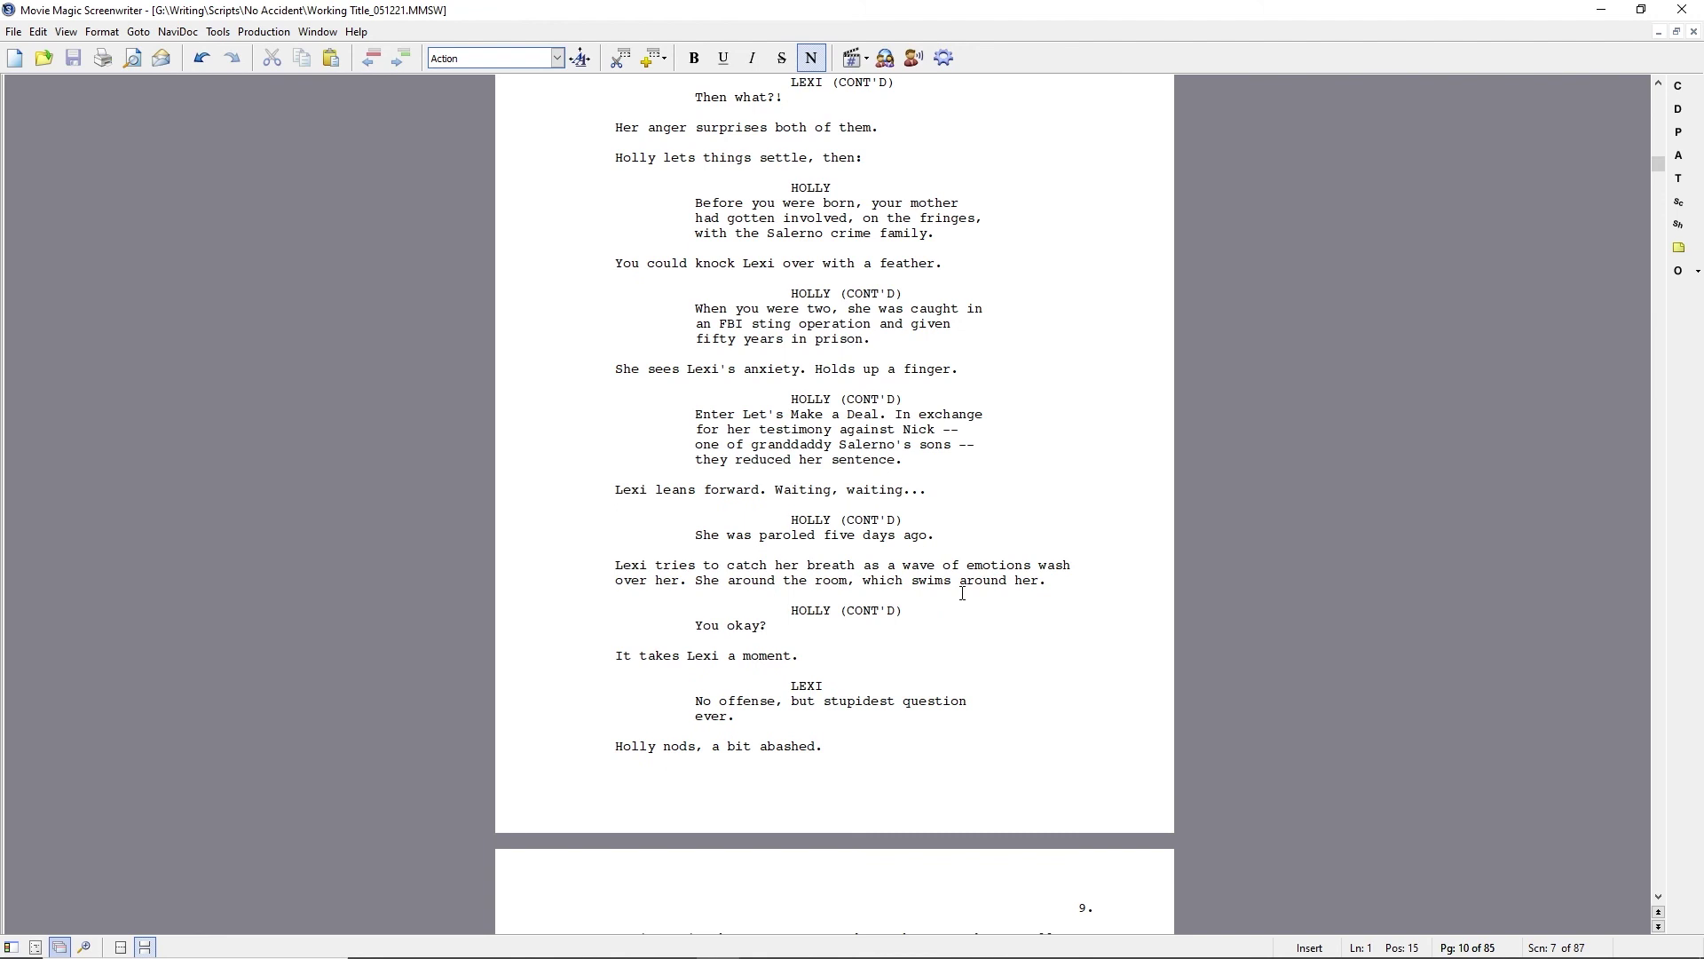
left_click(745, 415)
type("\"")
left_click(895, 414)
type("\"")
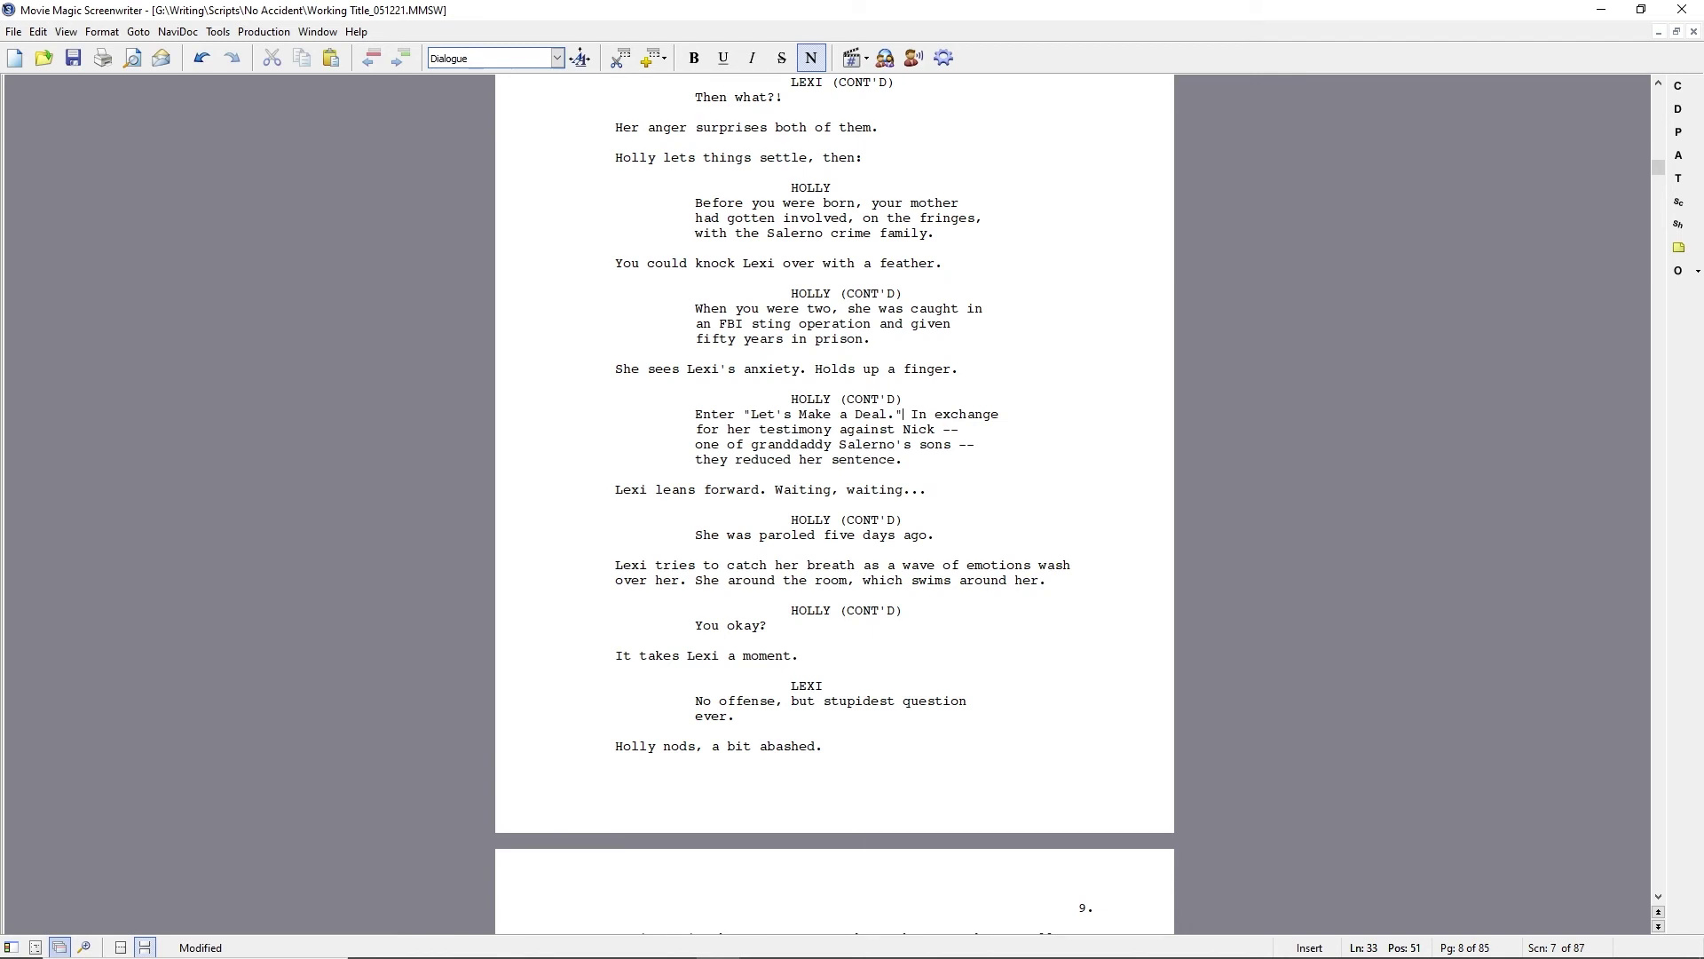
- Cut the opening of the action line after "She was paroled five days ago" so it begins "A wave of emotions"
left_click_drag(615, 566, 885, 566)
key("Delete")
type("A")
key("Delete")
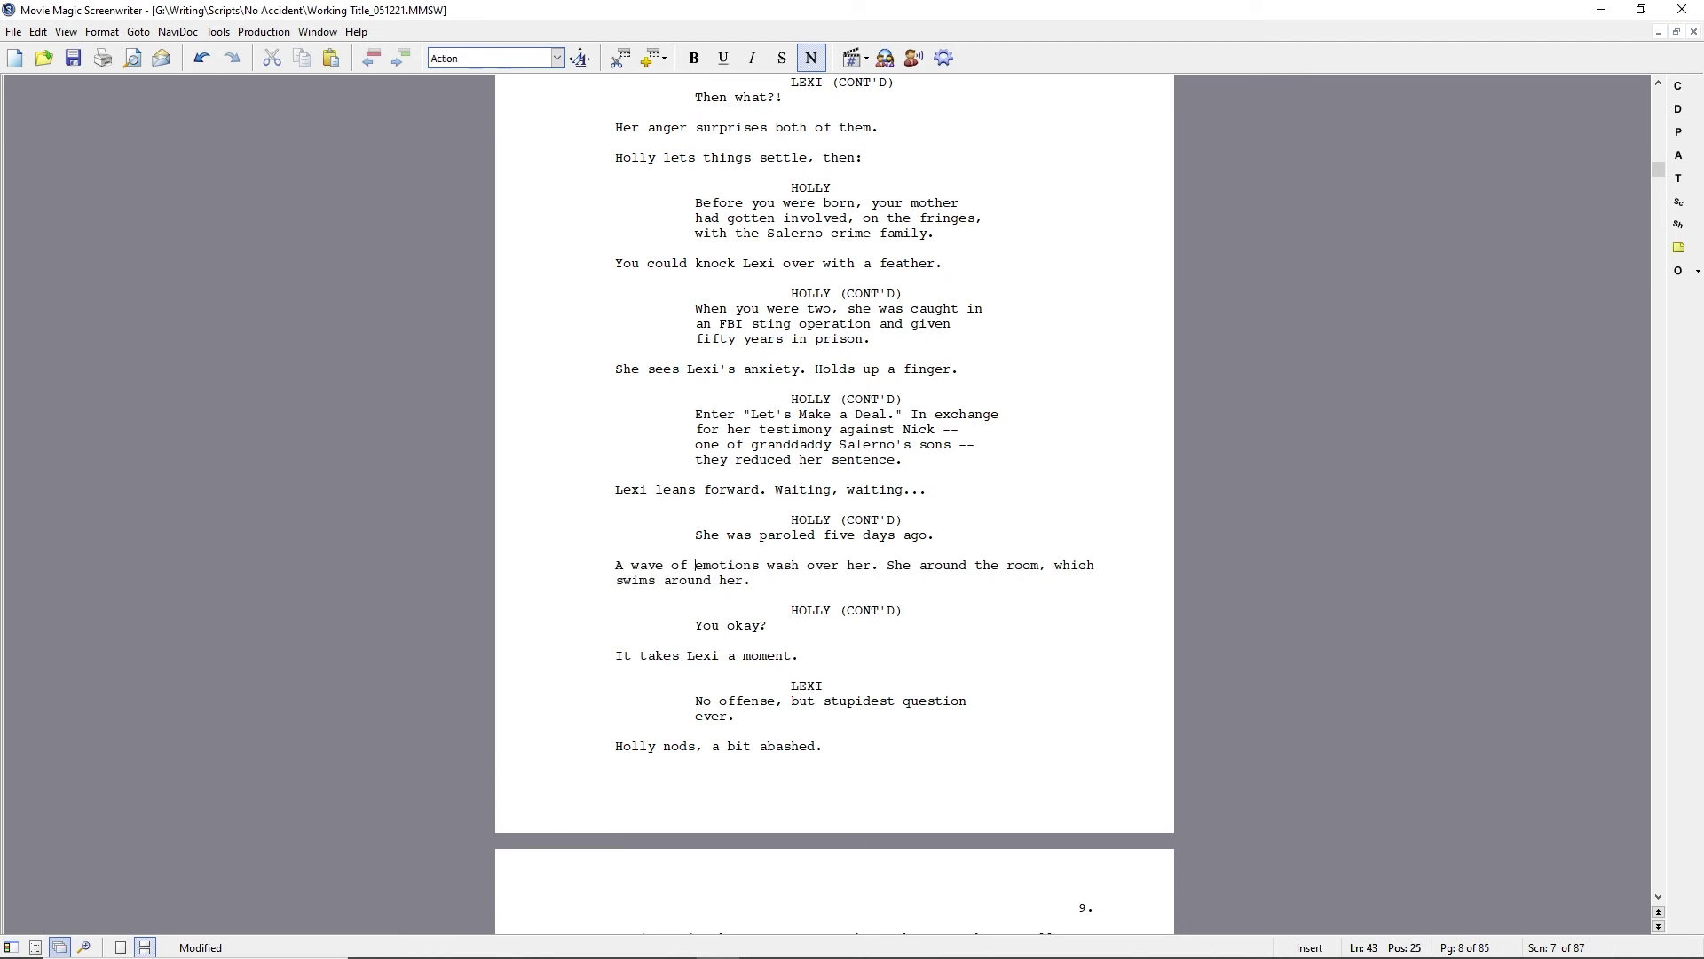
- Rewrite the text after "wash over" as "Lexi. She tries to catch her breath. The rooms seems to swim around her."
left_click(847, 565)
type("Lexi. She tries to")
type(" catch her breath. The rooms seems to swim artoun")
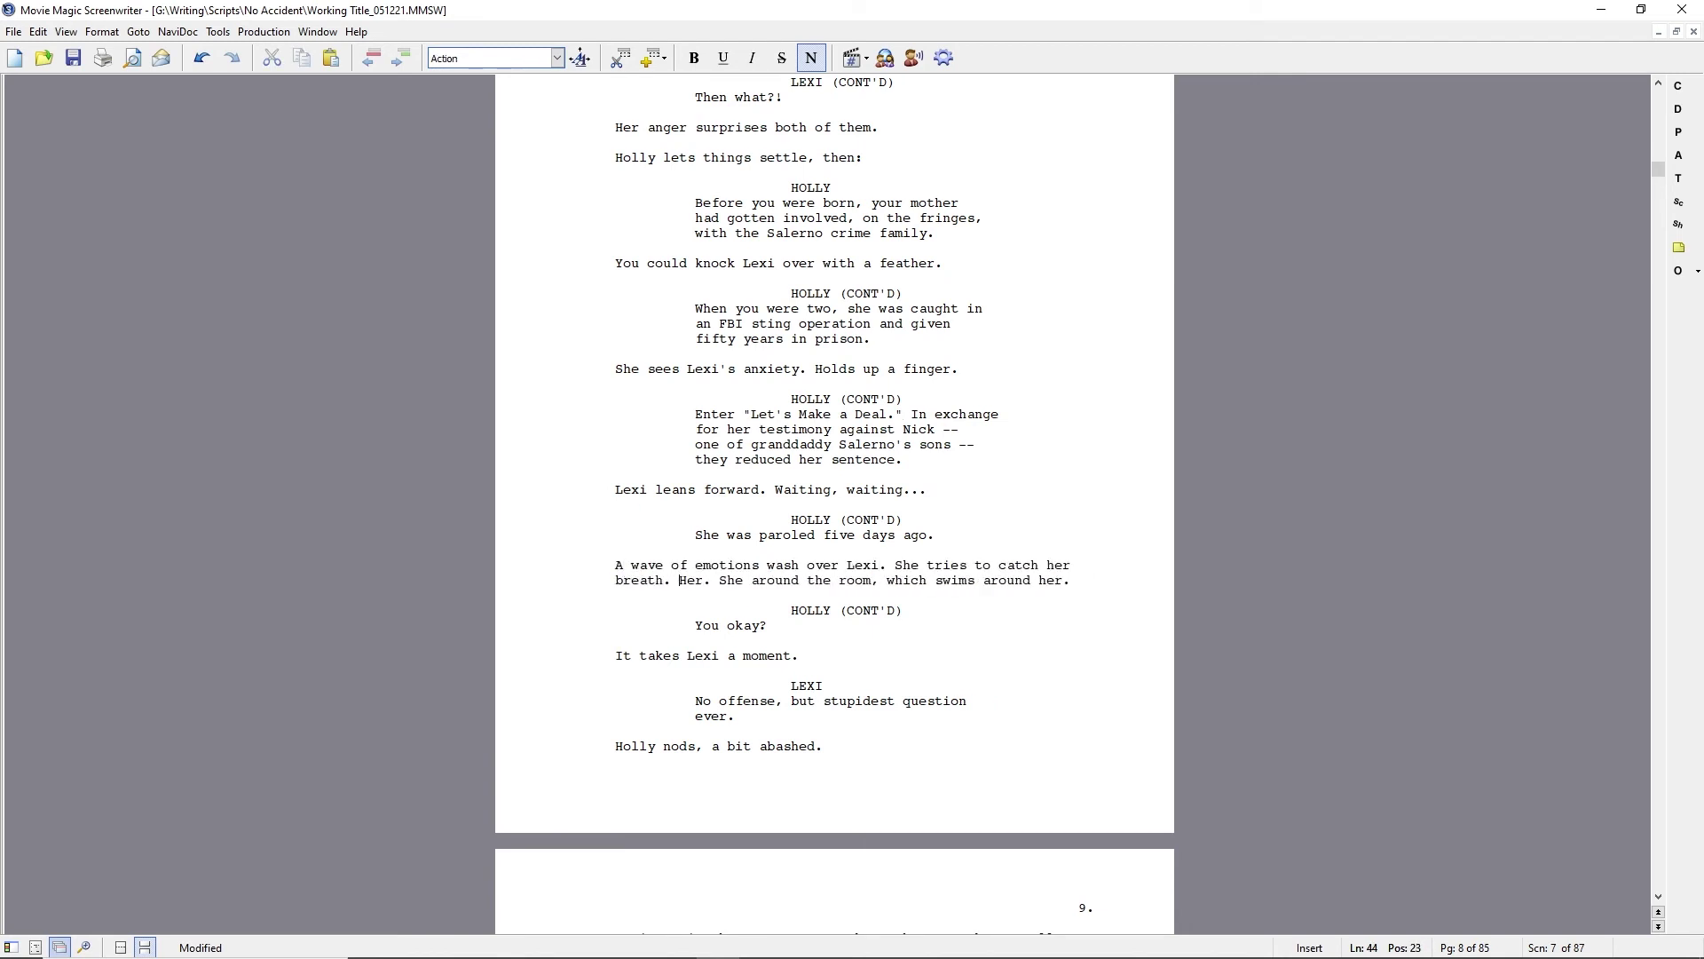
key("BackSpace")
key("BackSpace")
key("BackSpace")
key("BackSpace")
type("ound her.")
key("Delete")
key("Delete")
key("Delete")
key("Delete")
key("shift+Down")
key("Delete")
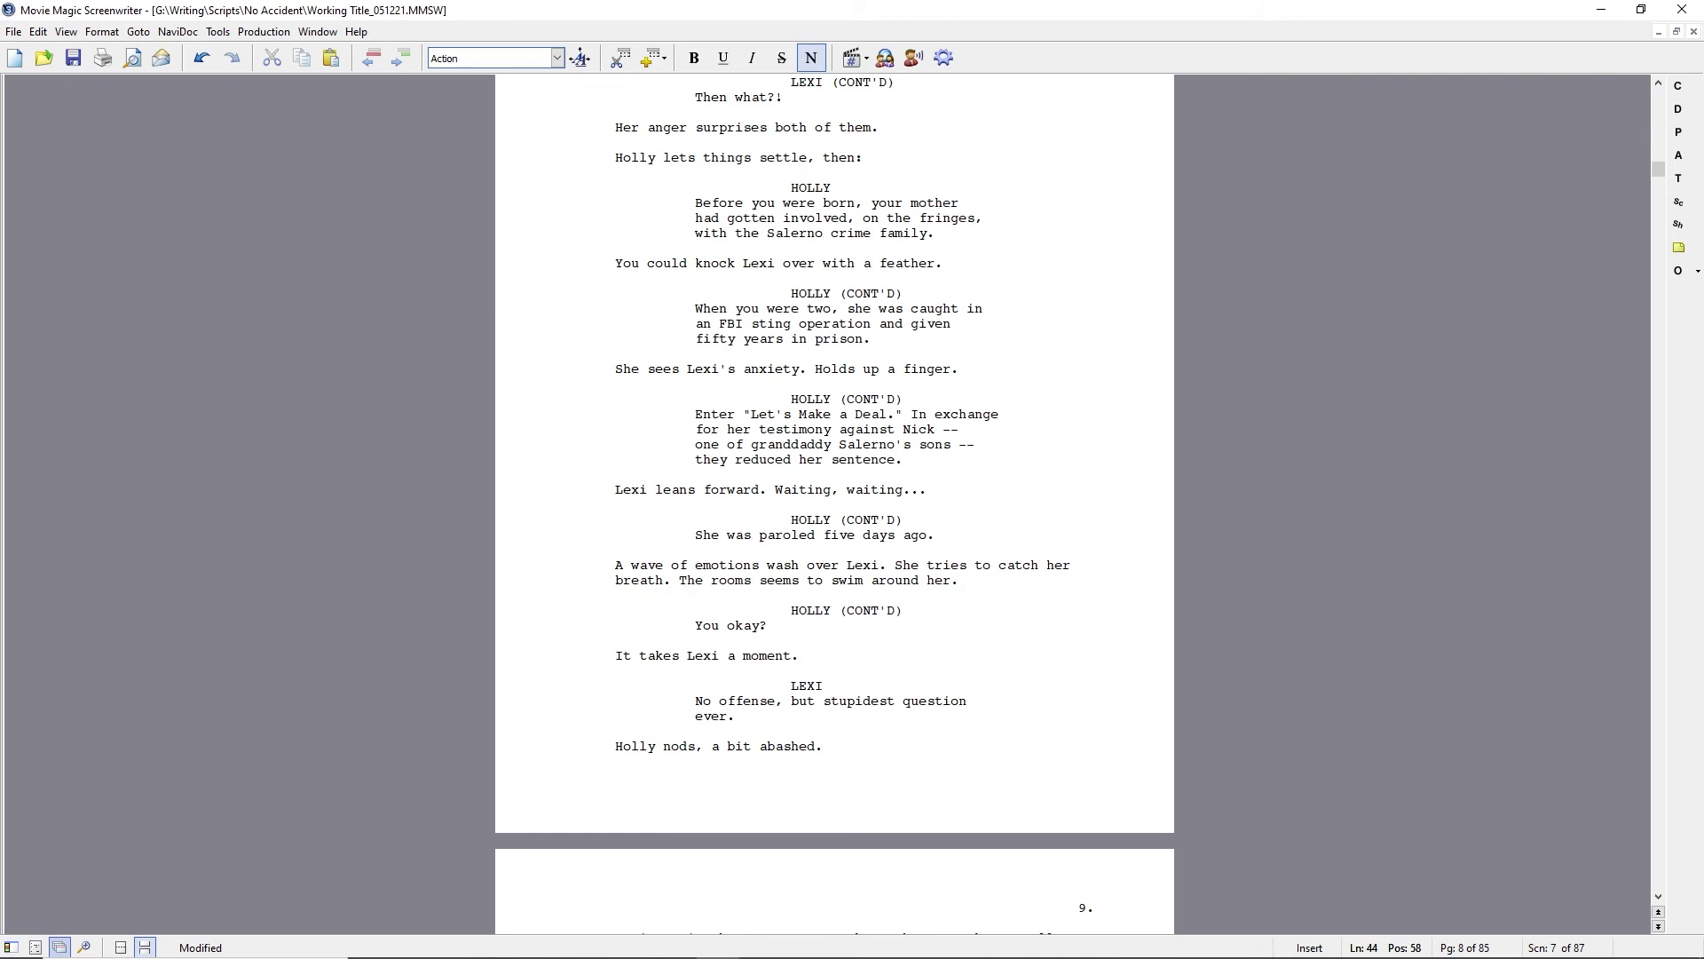
- Replace the action line "It takes Lexi a moment." with "Lexi can't believe her ears."
key("Down")
key("Down")
key("Down")
scroll(627, 604, "down", 3)
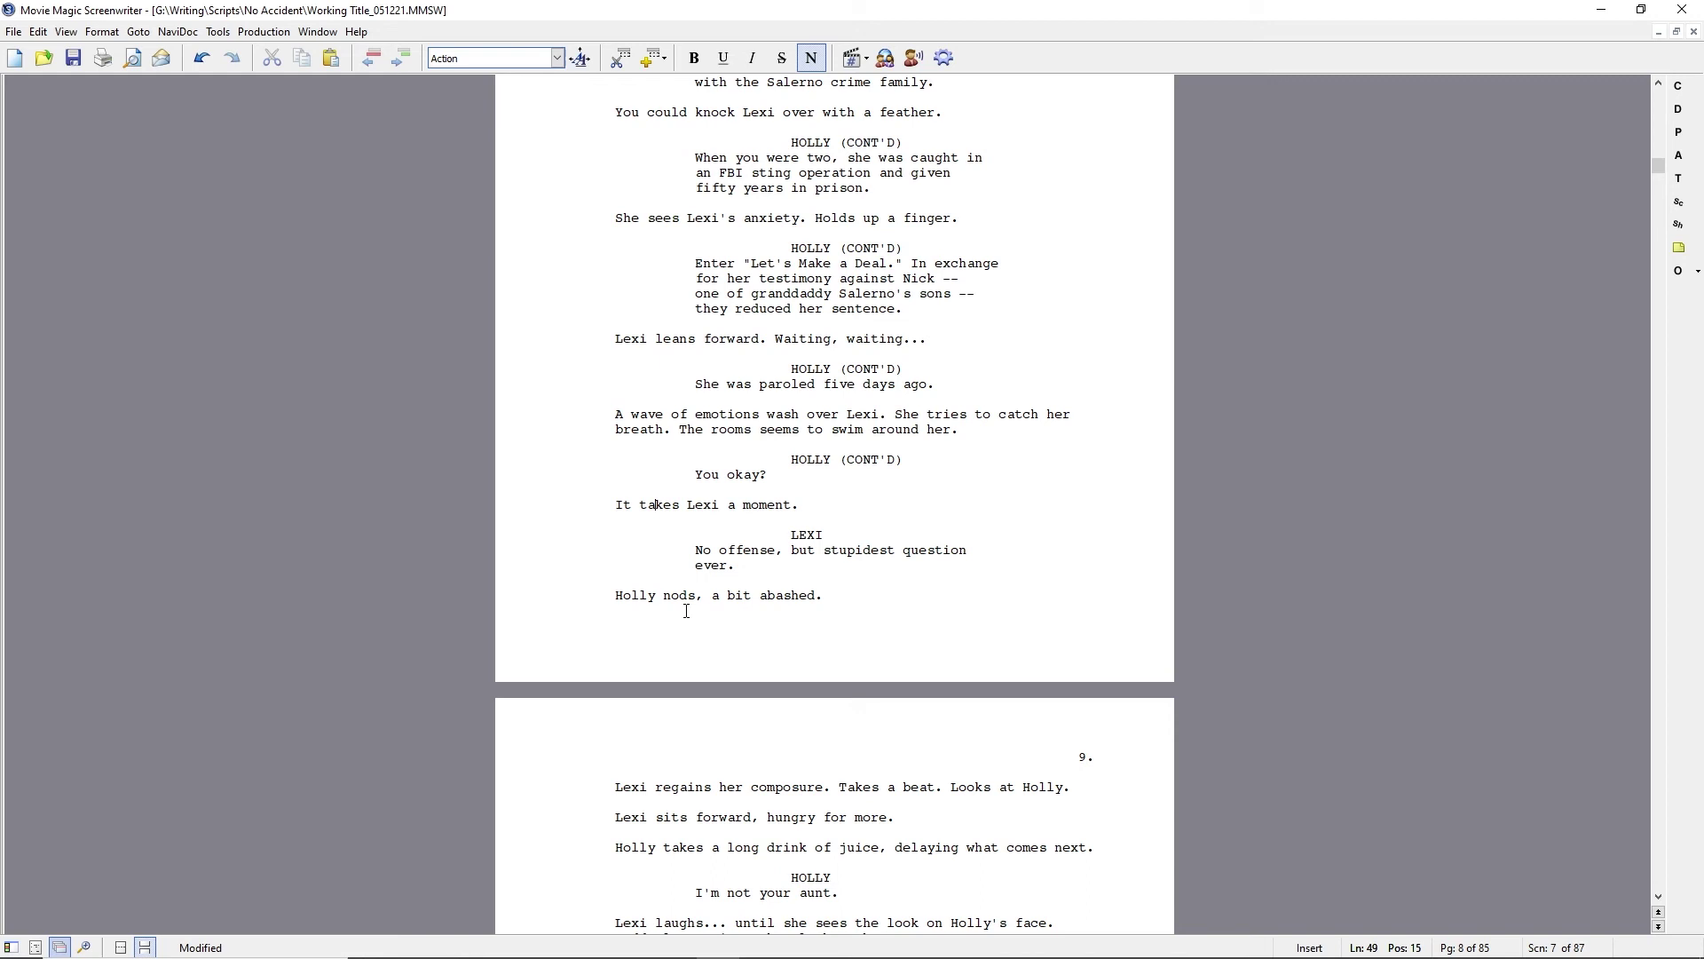
left_click(814, 502)
key("shift+Home")
type("Lexi can't believe her ears.")
- Change the action line about Holly's nod at the end of page 8 to "Holly nods. She deserved that."
key("Down")
key("Down")
key("Down")
key("Down")
key("ctrl+Right")
key("ctrl+Right")
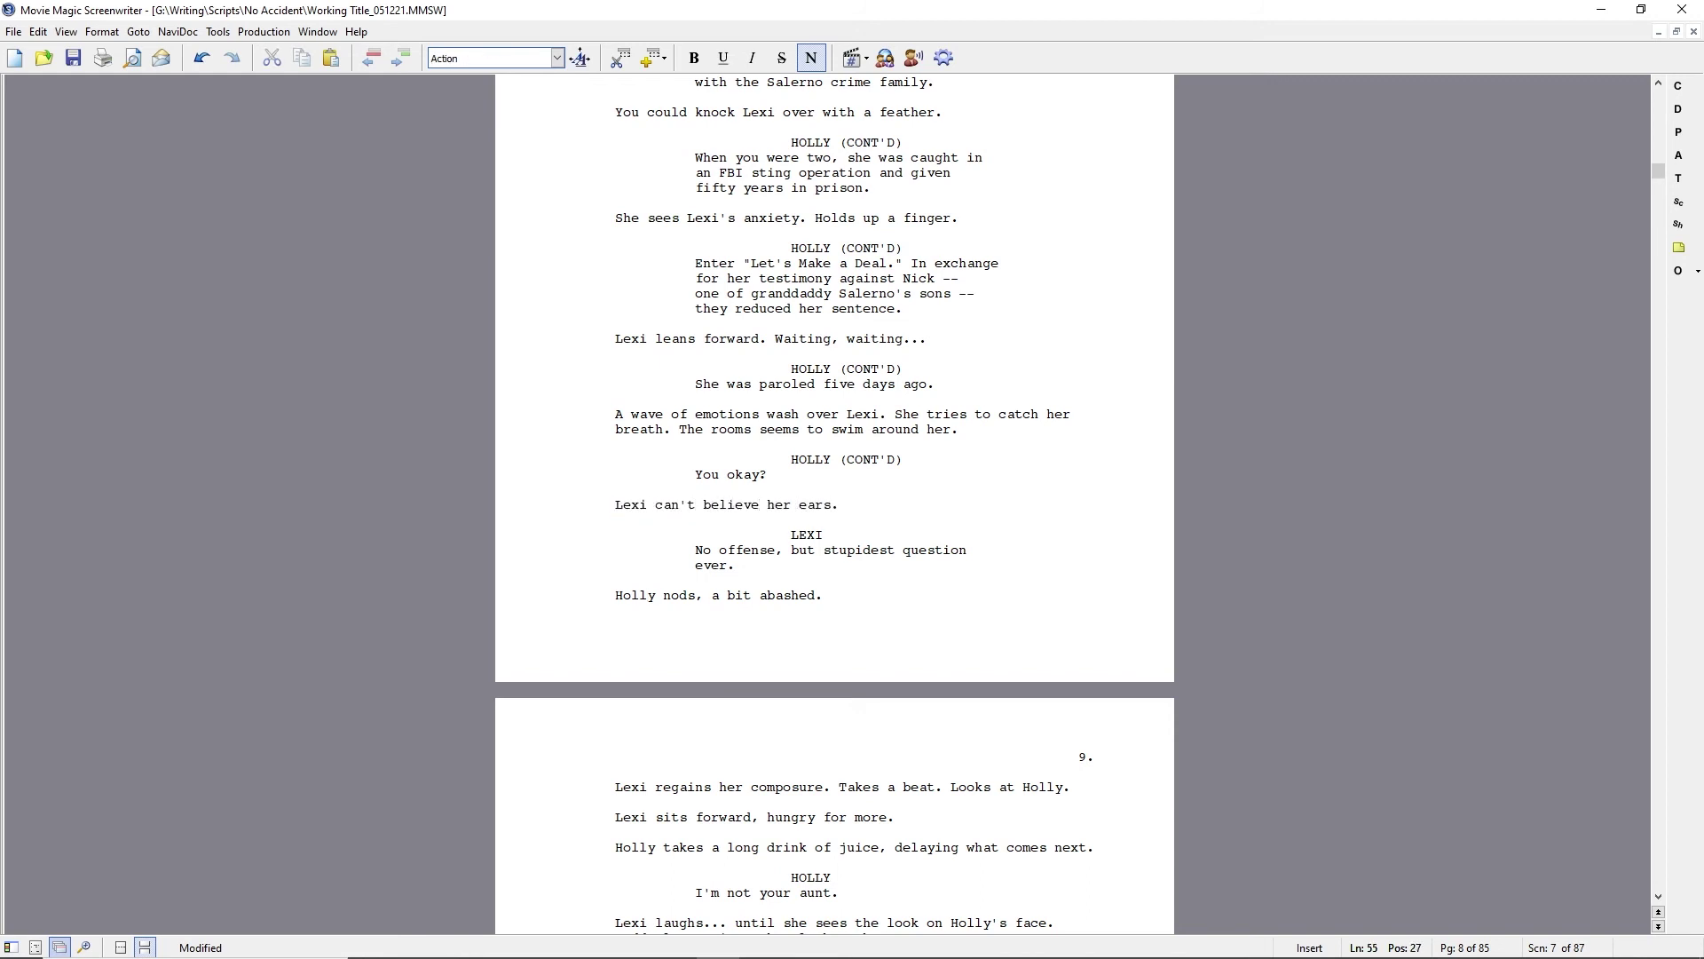
key("Left")
key("BackSpace")
type(". She deserved that.")
key("shift+End")
key("Delete")
- Rewrite the first action line on page 9 as "Lexi spends a few moments processing the info."
key("Down")
key("Down")
left_click(655, 787)
key("shift+End")
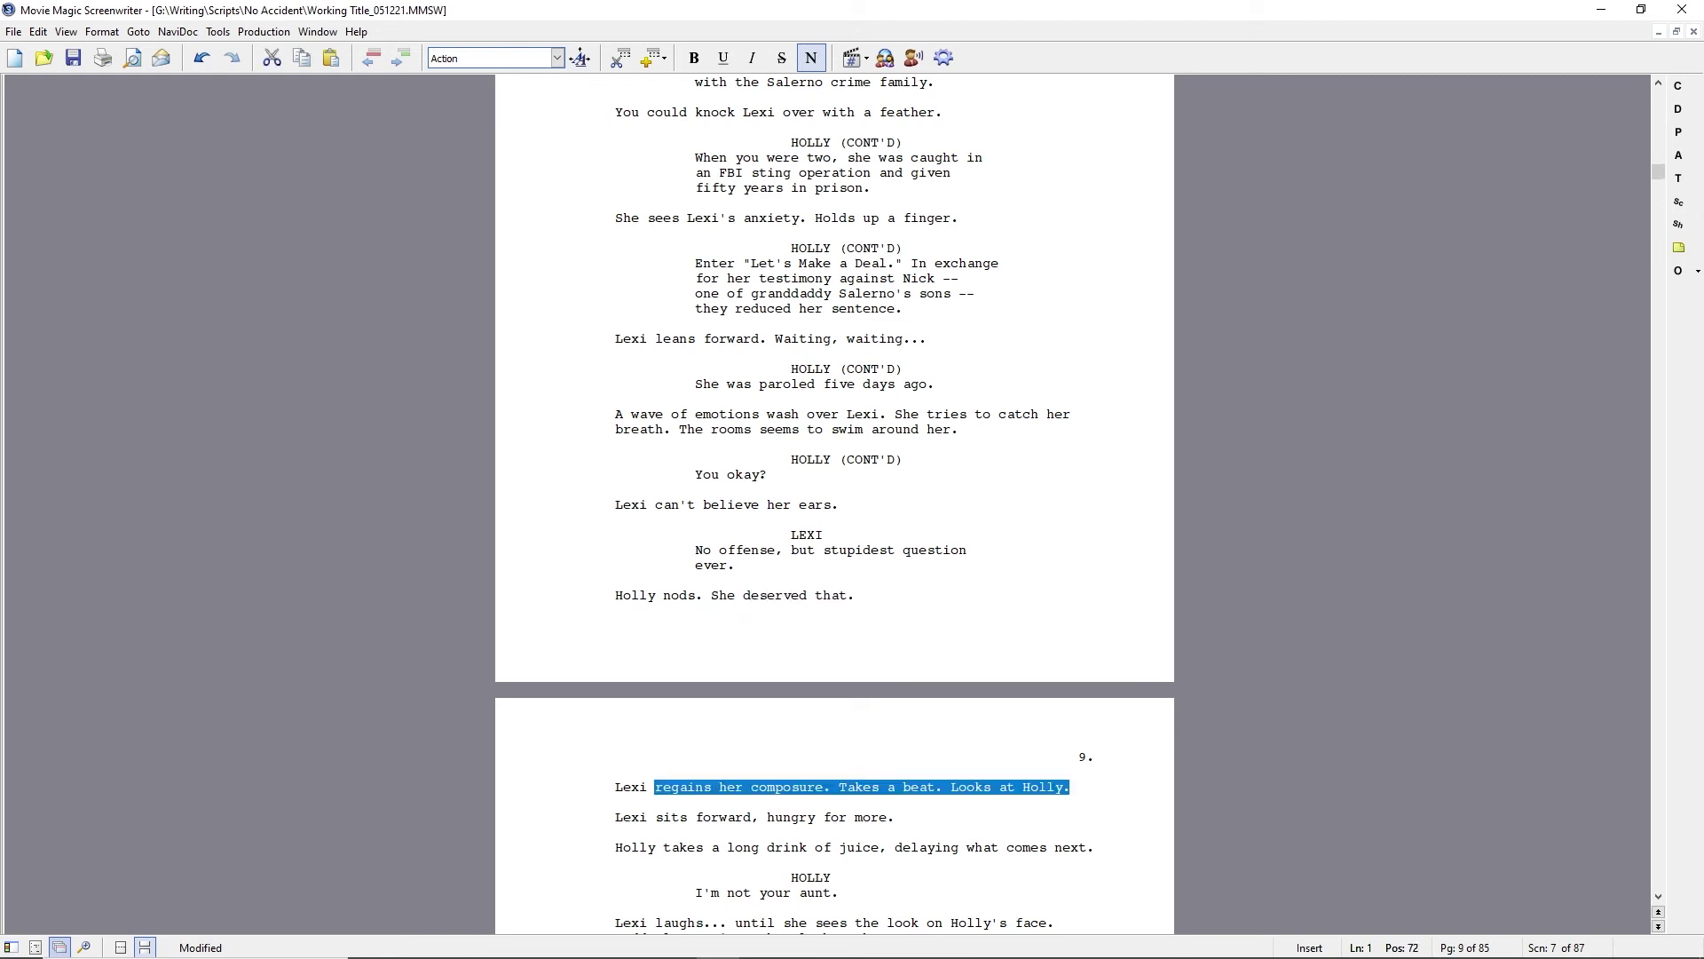
type("spends a few moments proces")
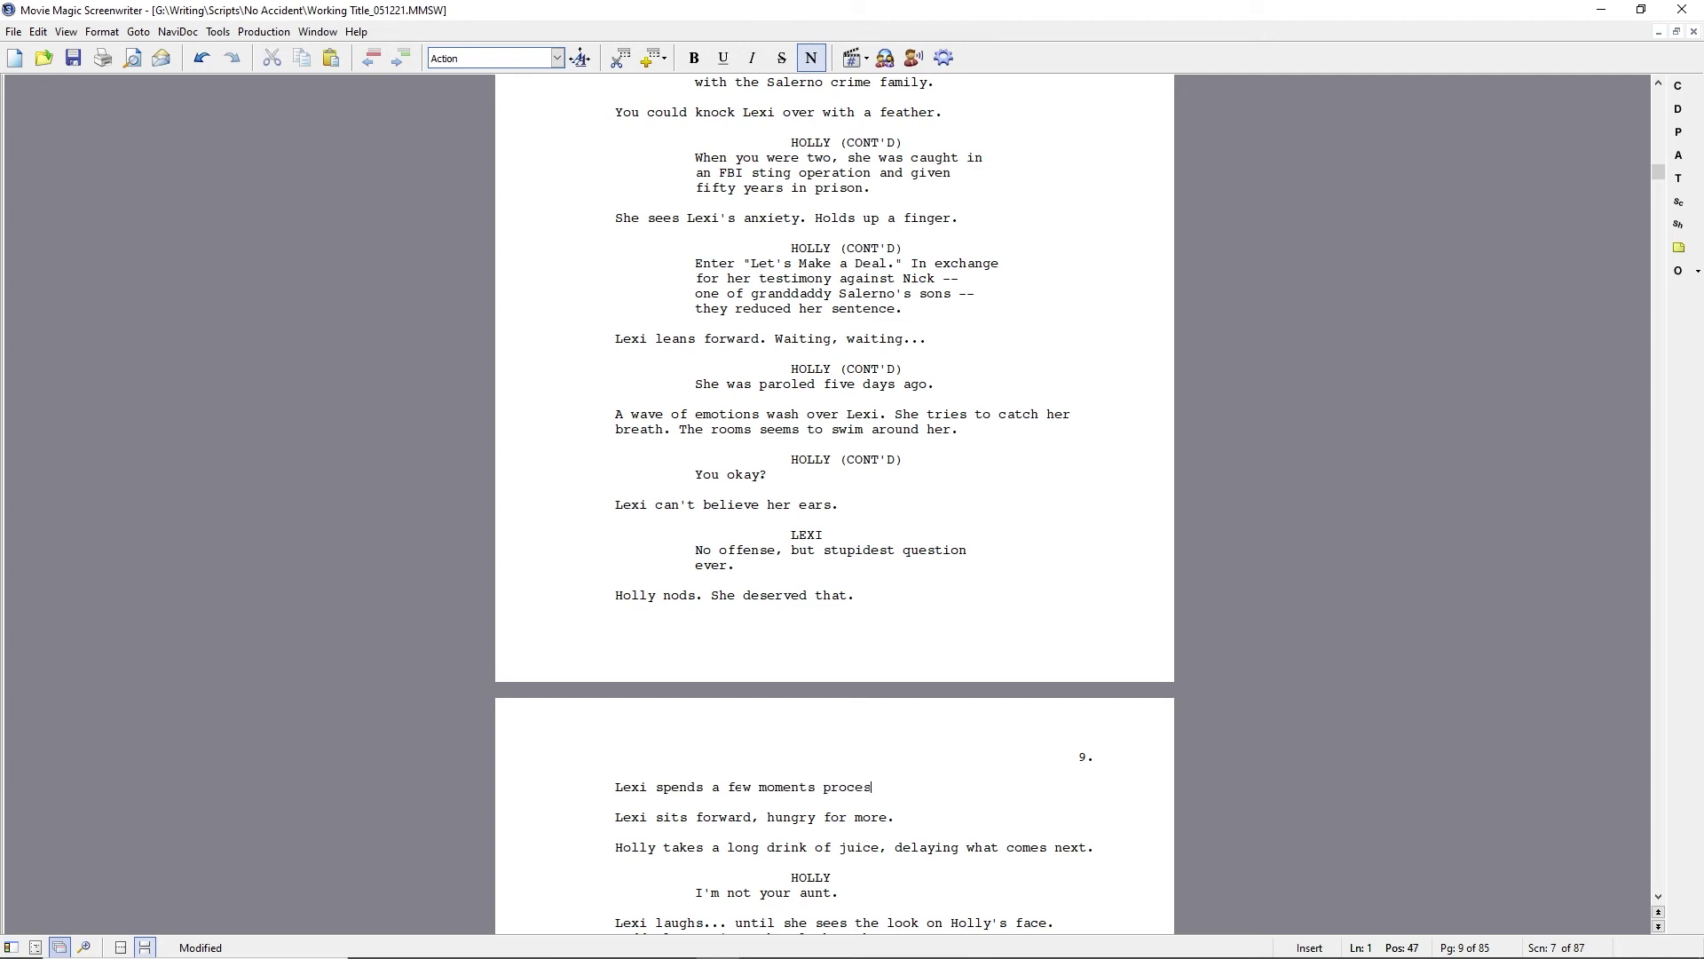
type("sing the info.")
- Add Lexi's dialogue "Any other bombs to drop?" below that line and delete the action line "Lexi sits forward, hungry for more."
key("Tab")
type("LEXI")
key("Return")
type("Any other bombs to drop?")
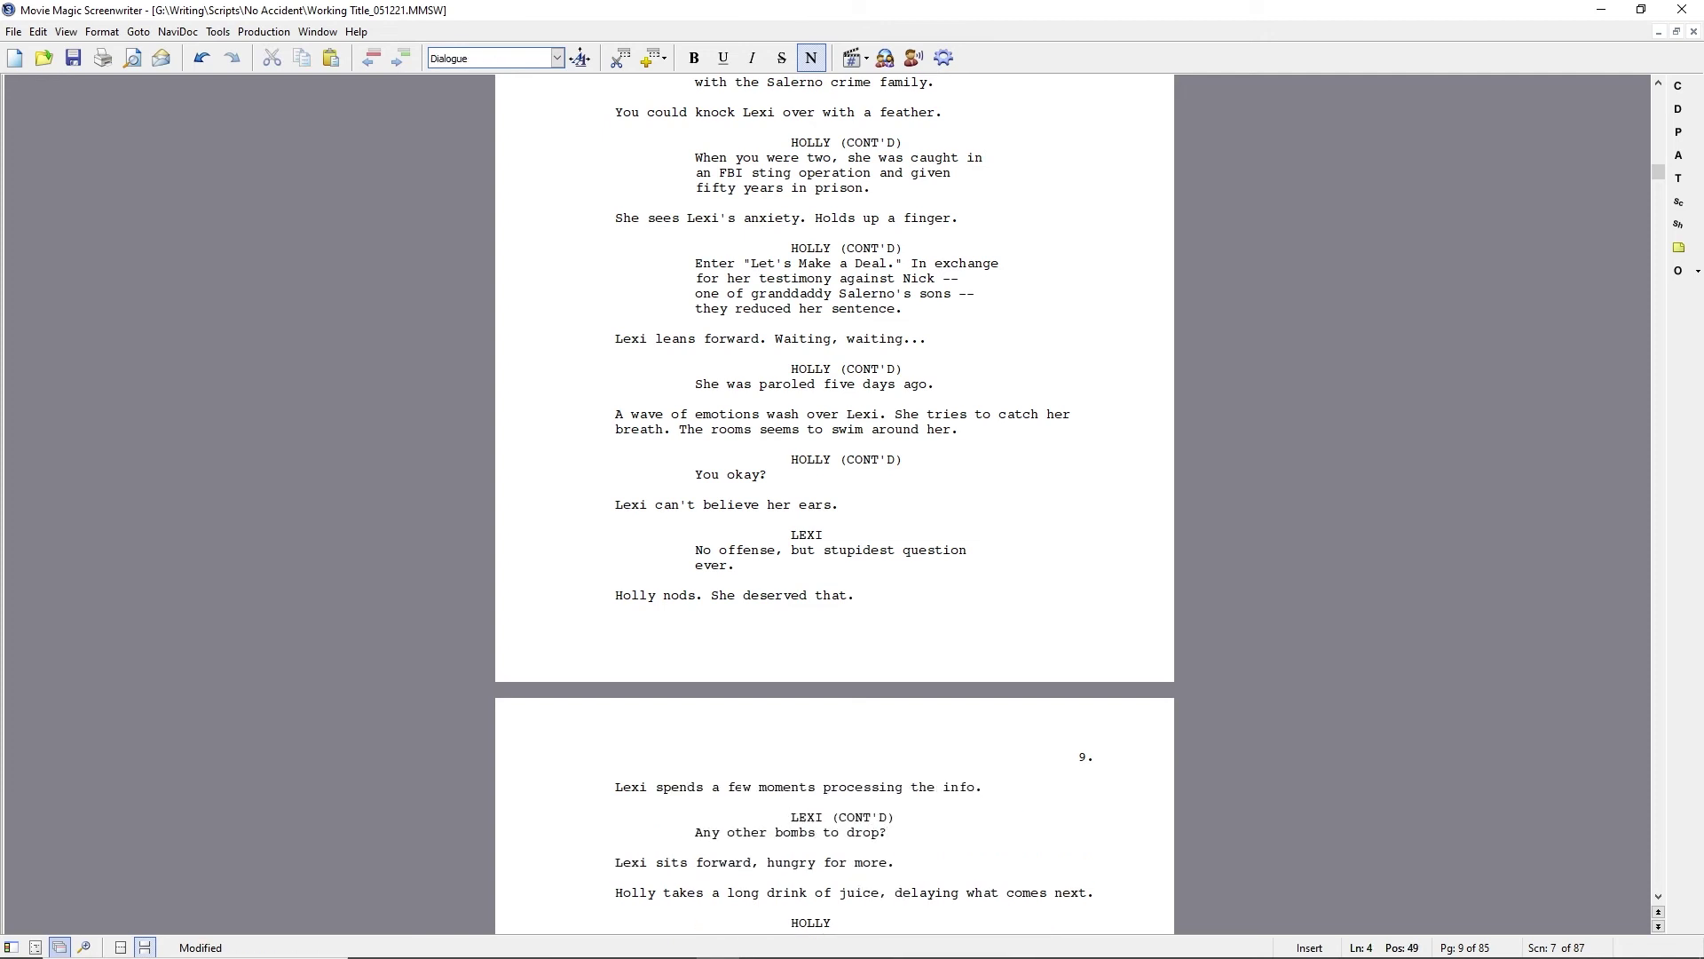
key("Right")
key("shift+End")
key("Delete")
- Replace the action line about Holly's long drink of juice with "Holly's eyes bore into Lexi."
left_click_drag(815, 862, 879, 862)
key("Delete")
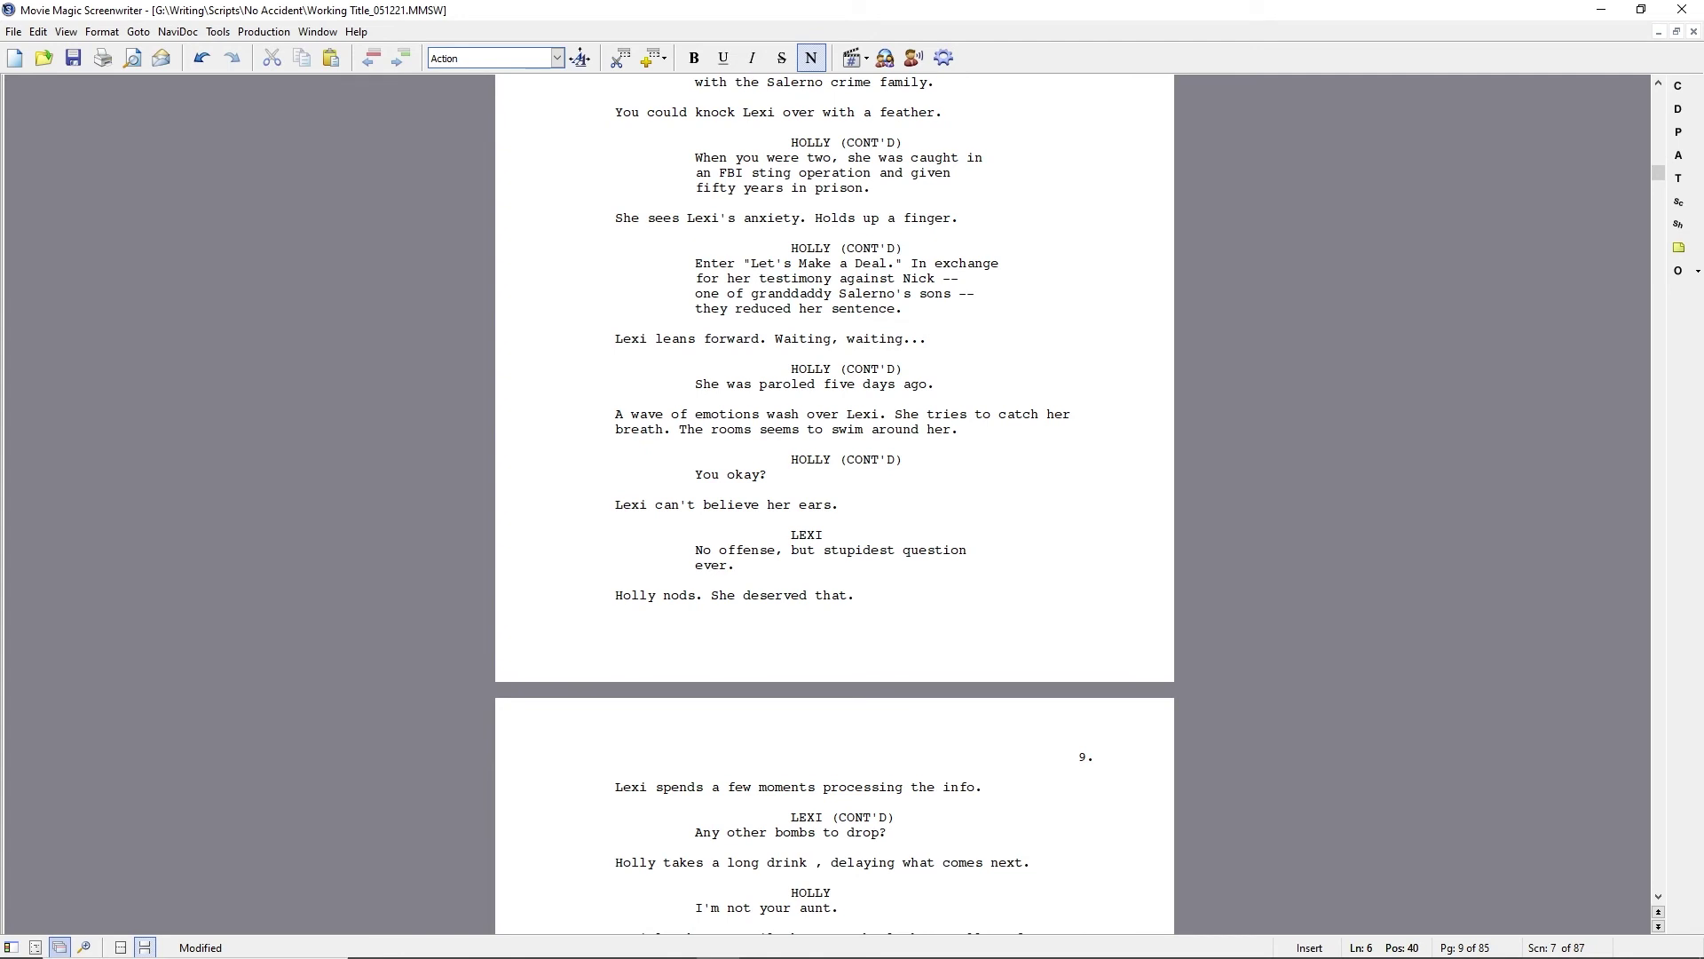
key("Home")
key("ctrl+Right")
key("shift+End")
key("Delete")
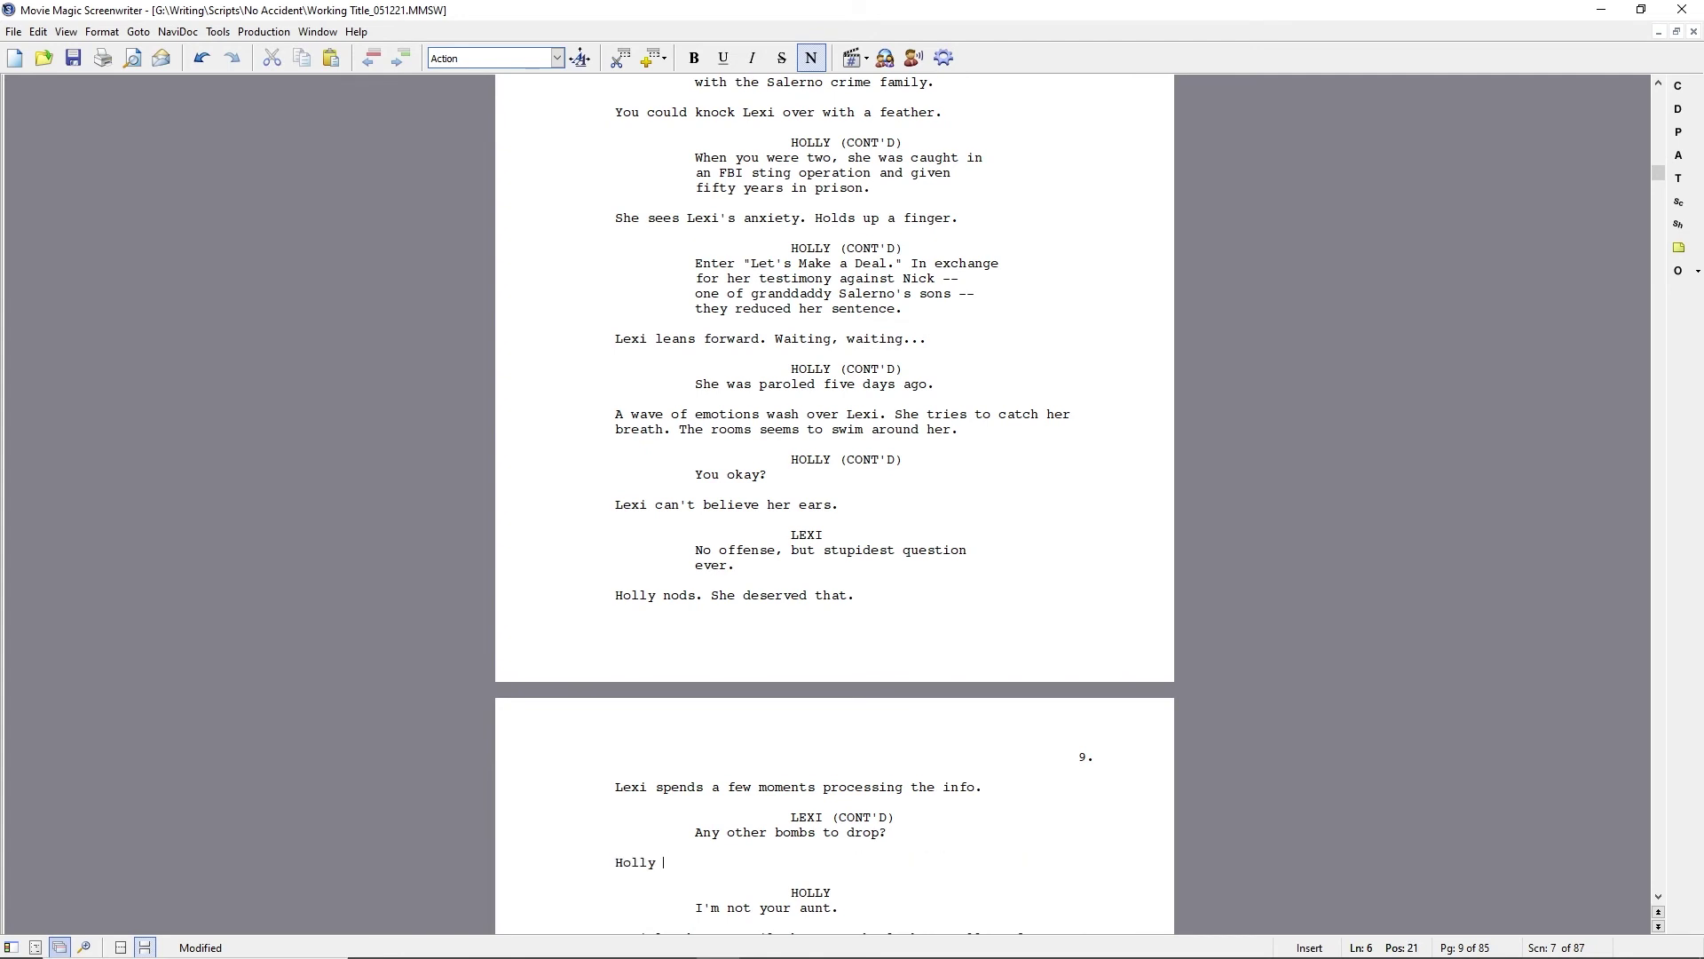
type("'s eyes bore into her")
key("ctrl+shift+Left")
type("Lexi")
- Delete the sentence "Suddenly, Lexi can barely breathe." after Lexi's laugh on page 9
key("Down")
key("Down")
key("Down")
key("Down")
key("Down")
key("Down")
key("Home")
key("shift+End")
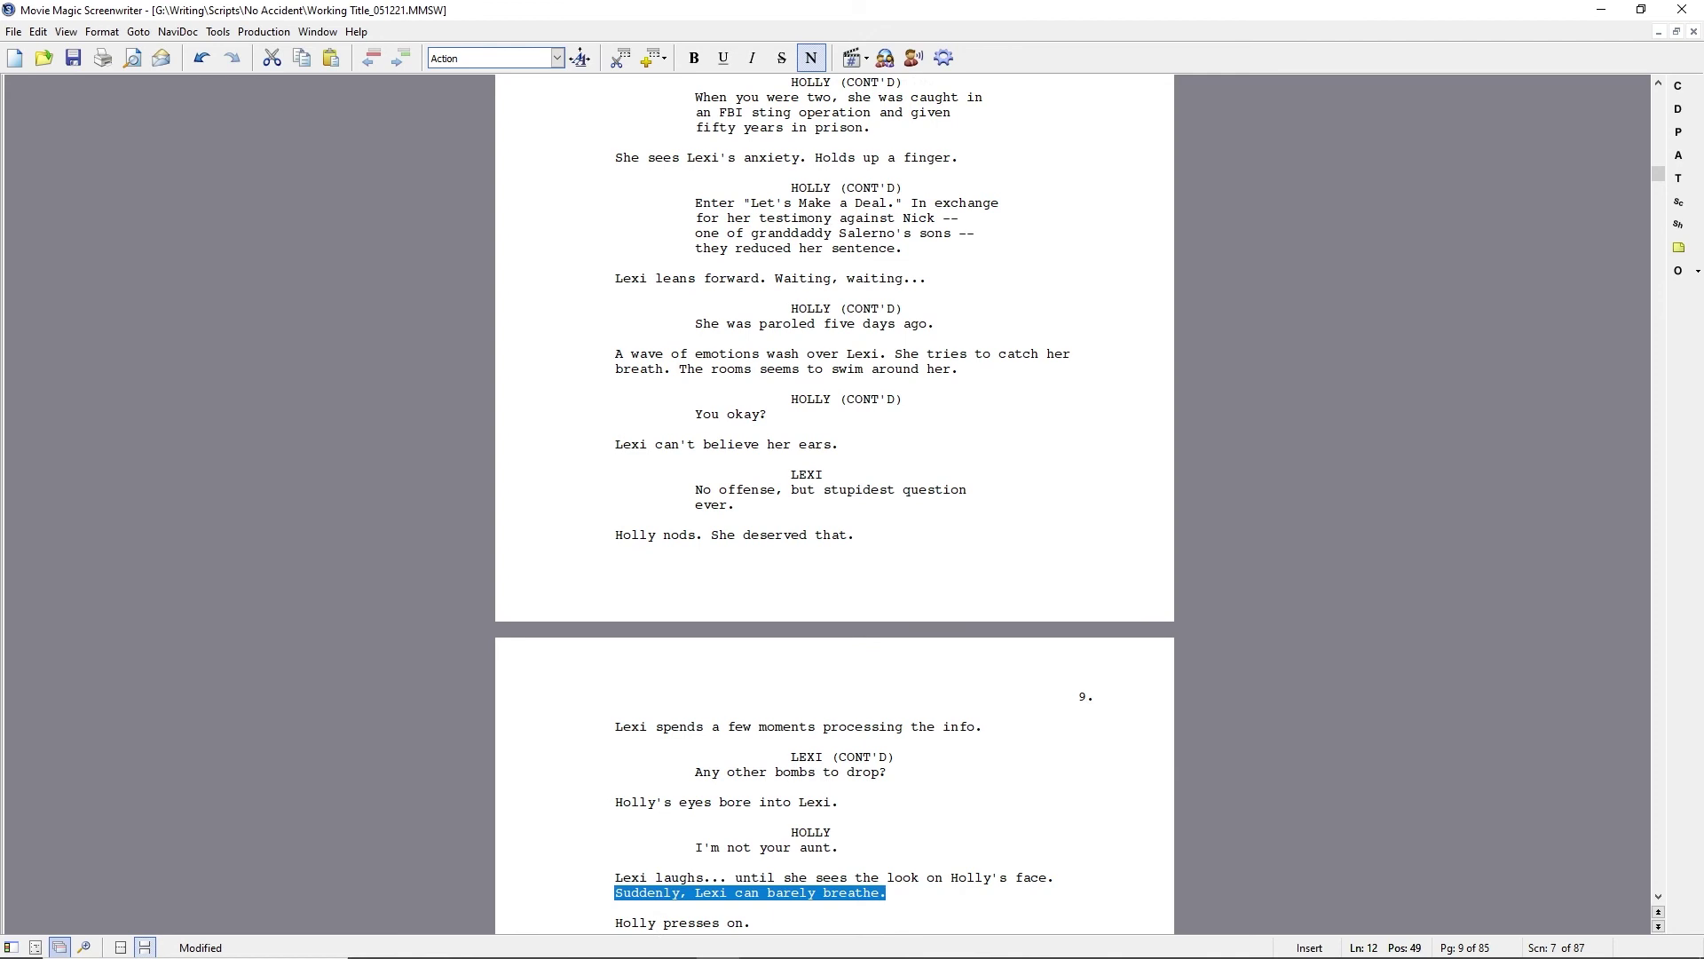
key("Delete")
- Delete the action line "Holly presses on." before Holly's "I'm a U.S. Marshal." dialogue
key("Down")
key("Down")
key("Down")
key("Down")
key("Down")
key("Down")
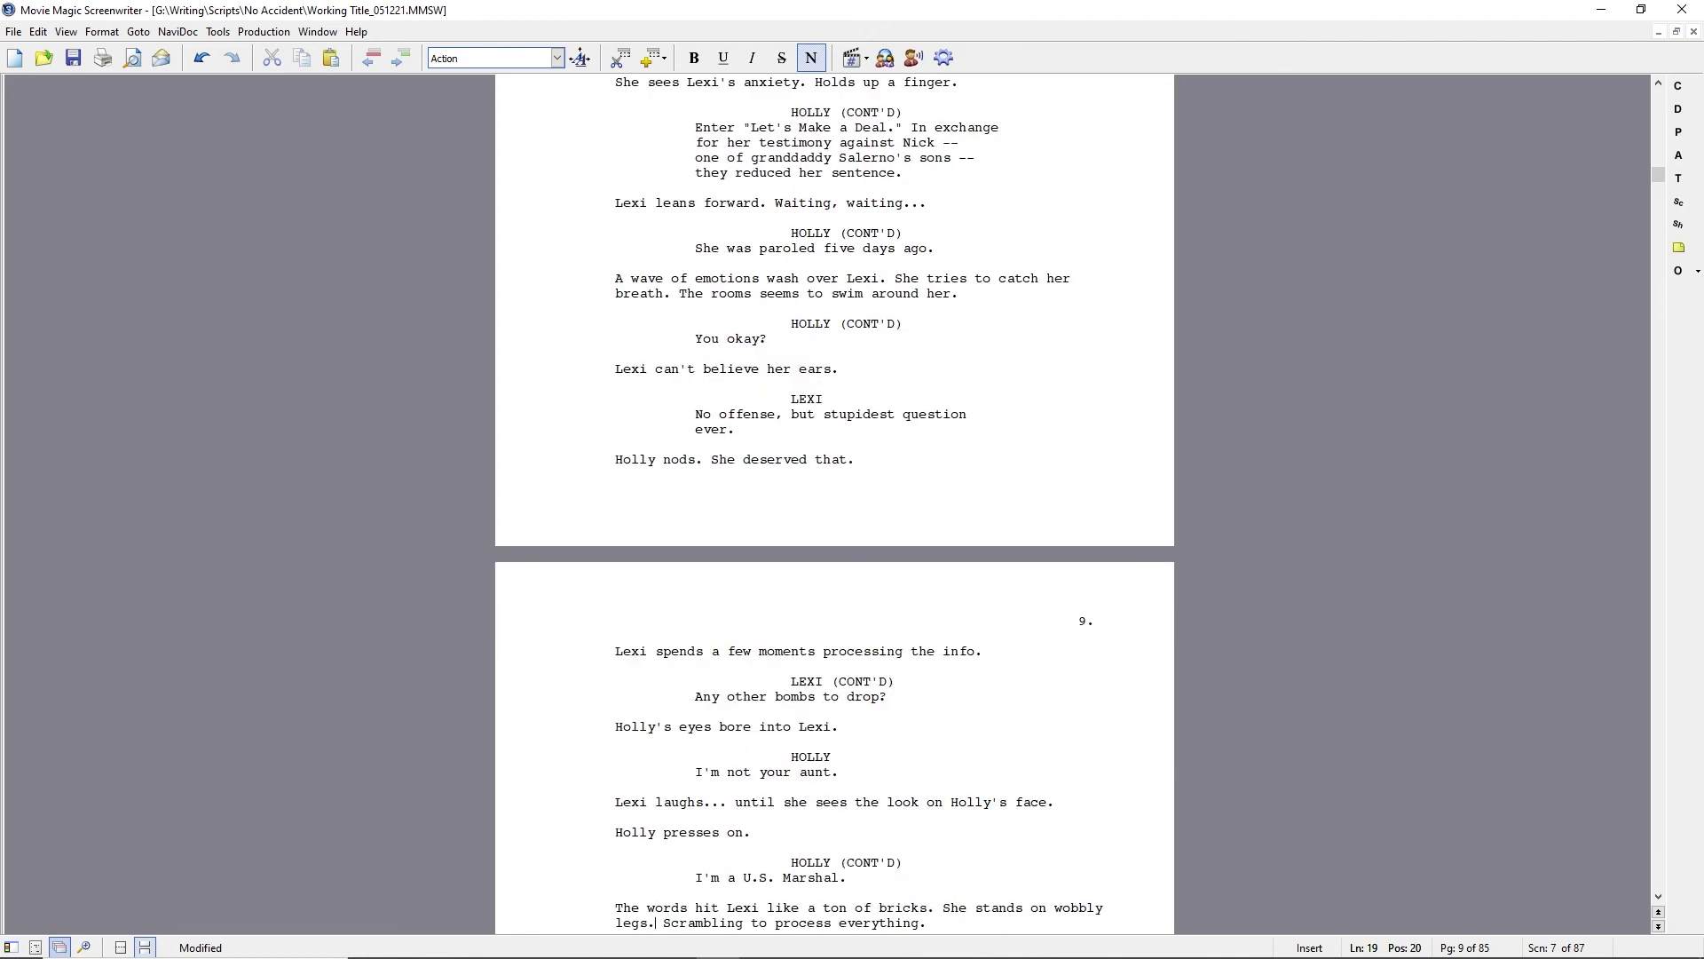
key("Up")
key("Up")
key("Up")
key("Up")
key("Home")
key("shift+End")
key("Delete")
- Replace the text after "The words hit Lexi like a ton of bricks." with "It takes her a moment to find her voice."
key("Down")
key("Down")
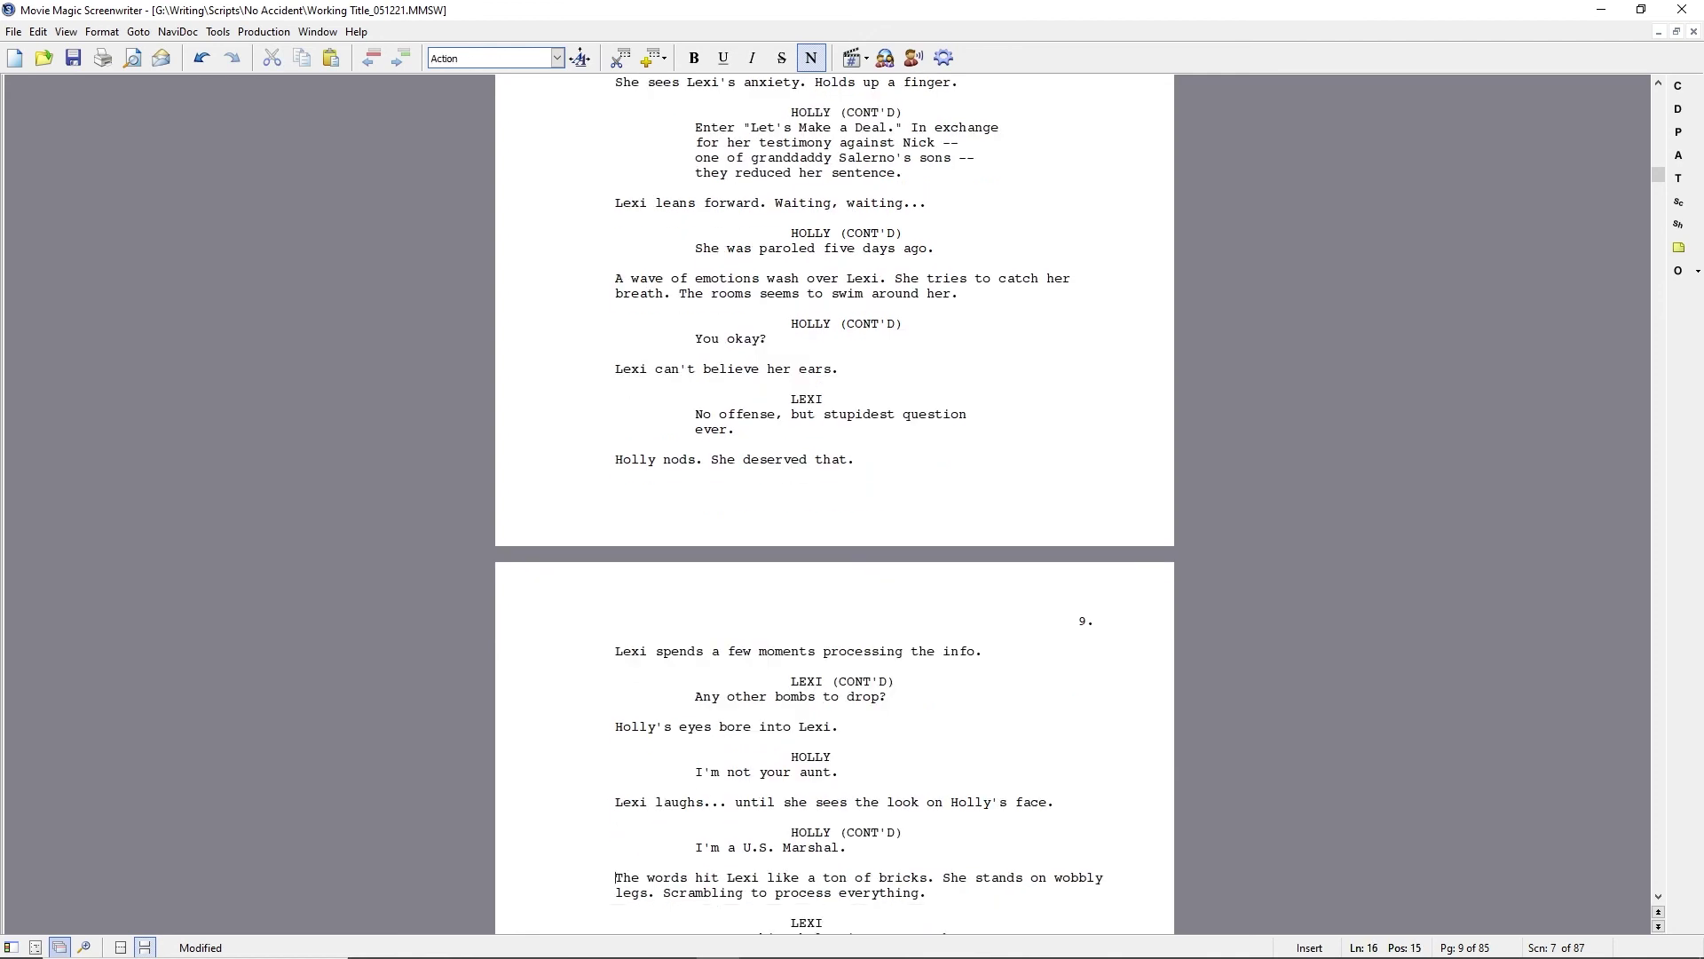
key("Down")
key("Down")
key("Down")
key("Up")
key("Up")
key("Up")
key("Up")
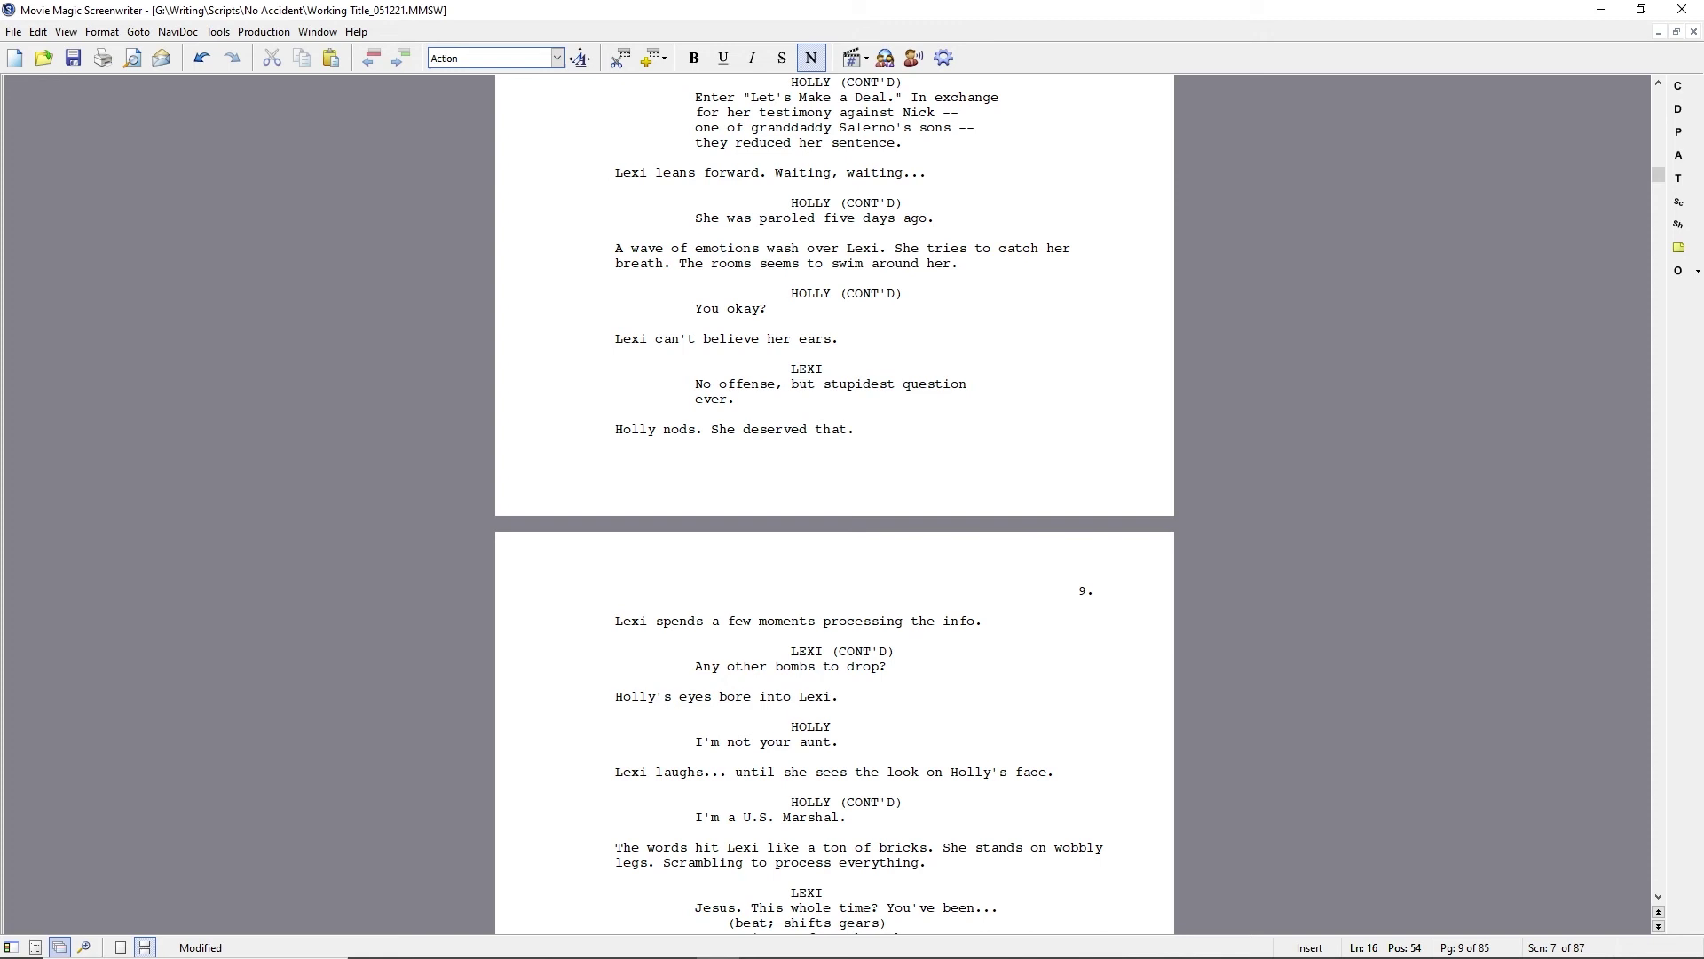
key("shift+Down")
key("shift+End")
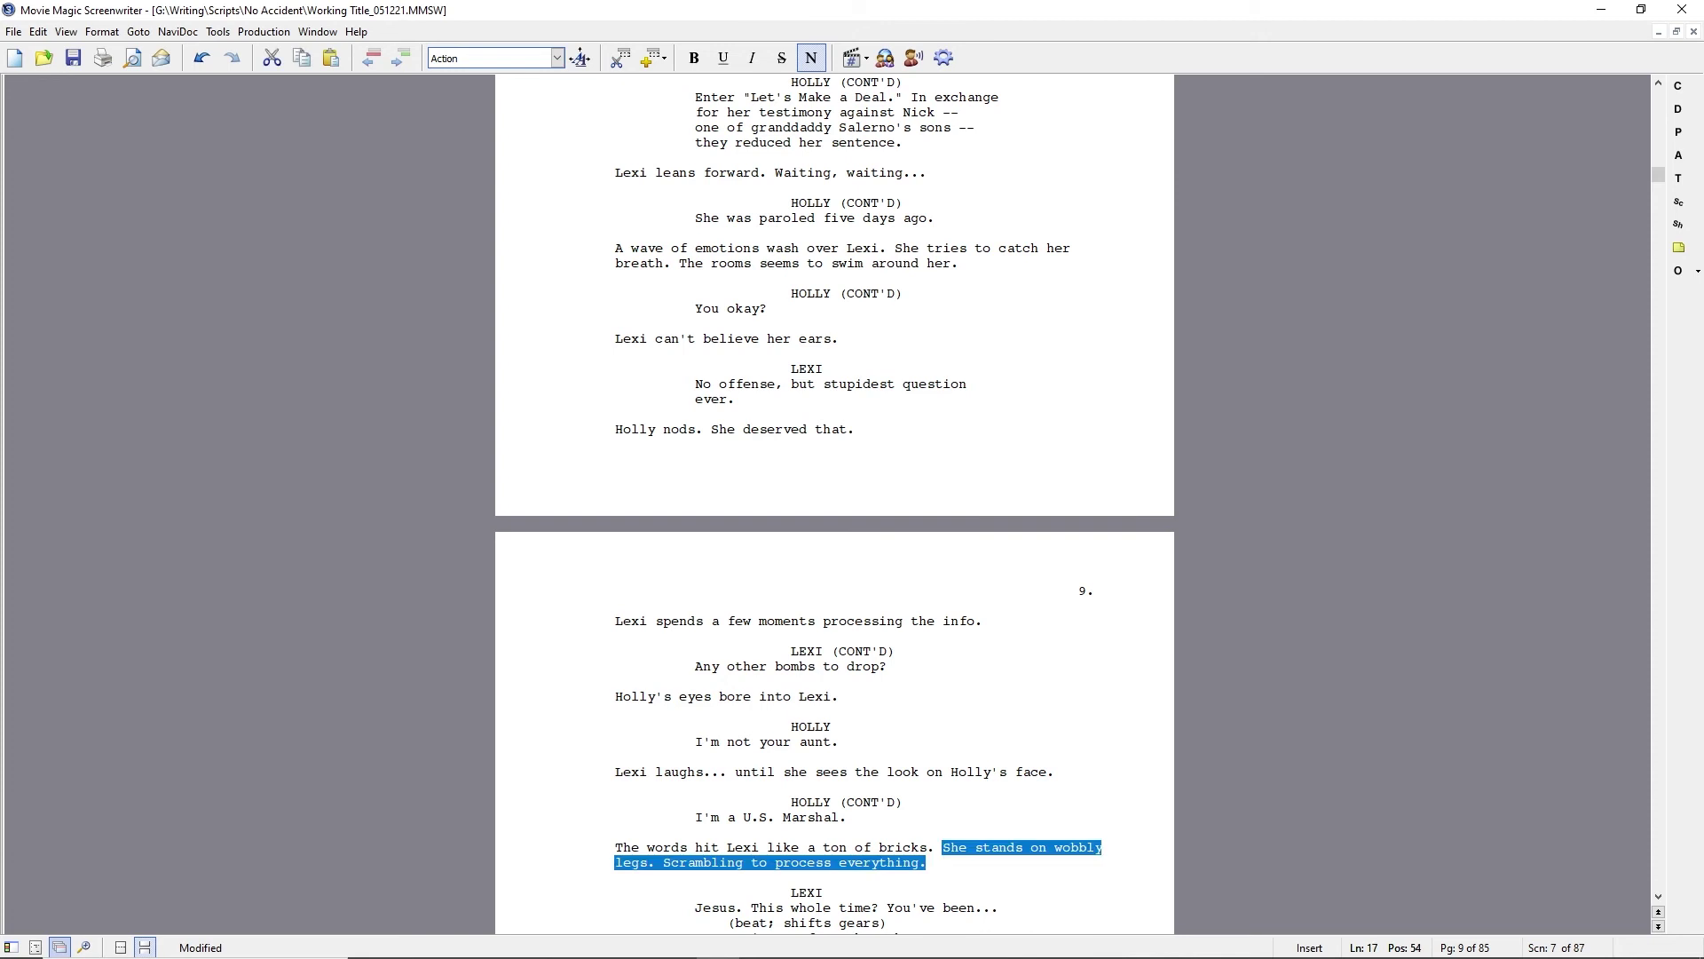
type("It takes her a moment to find her voice.")
- Delete "From who? Them?" from Lexi's dialogue so it reads "Protecting me? From the Salernos? The mob?"
key("Down")
key("Down")
key("Down")
key("Down")
key("Down")
key("Down")
key("Down")
key("Down")
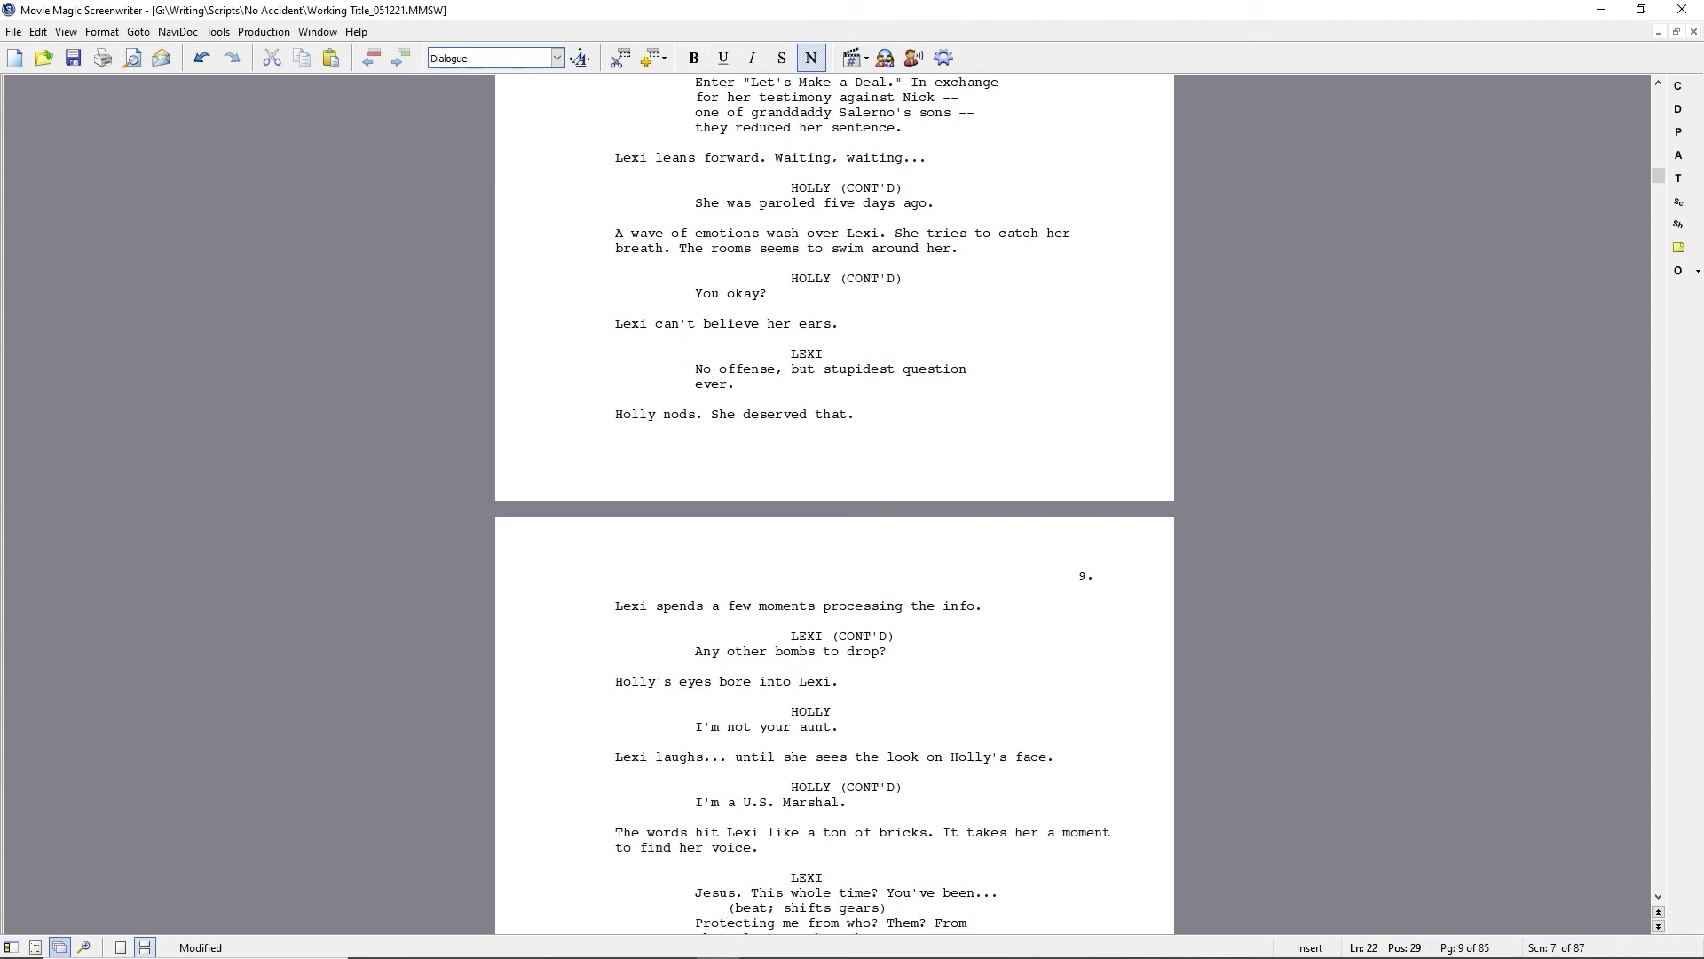
key("Right")
key("Right")
type("?")
key("shift+Right")
key("shift+Right")
key("shift+Right")
key("shift+Right")
key("shift+Right")
key("shift+Right")
key("shift+Right")
key("shift+Right")
key("shift+Right")
key("shift+Right")
key("shift+Right")
key("shift+Right")
key("shift+Right")
key("shift+Right")
key("shift+Right")
key("shift+Right")
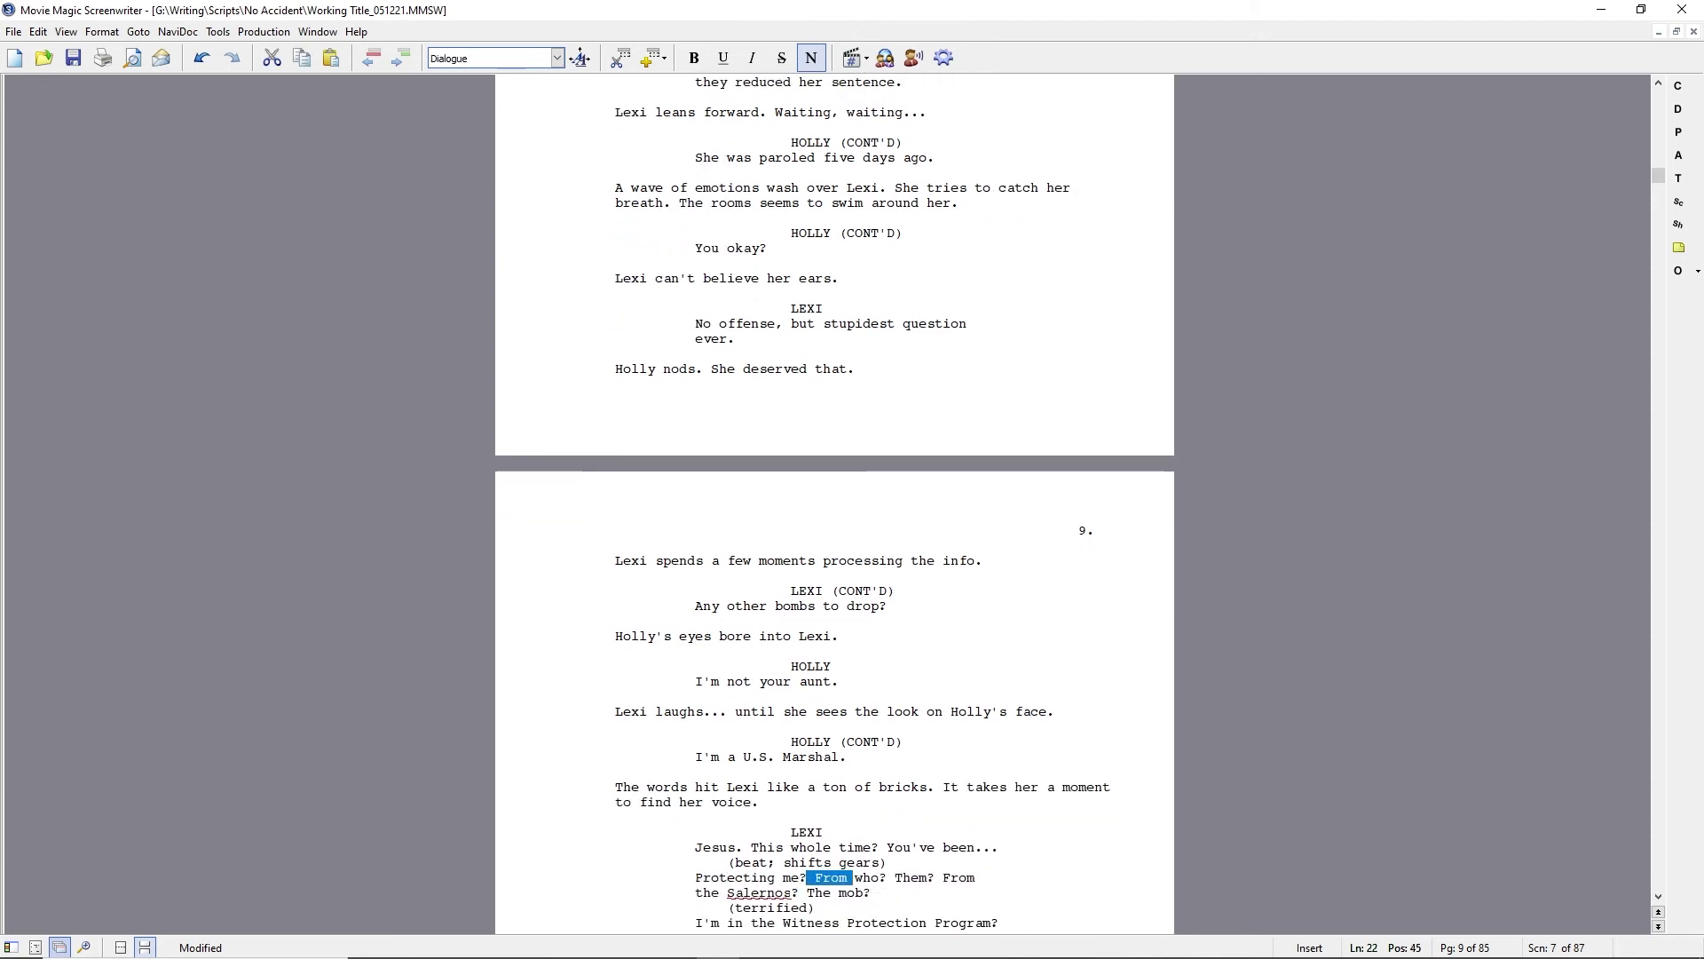
key("Delete")
- Change Lexi's terrified line to "Holy Shit! I'm in the Witness Protection Program."
key("Down")
key("Down")
key("Down")
key("Down")
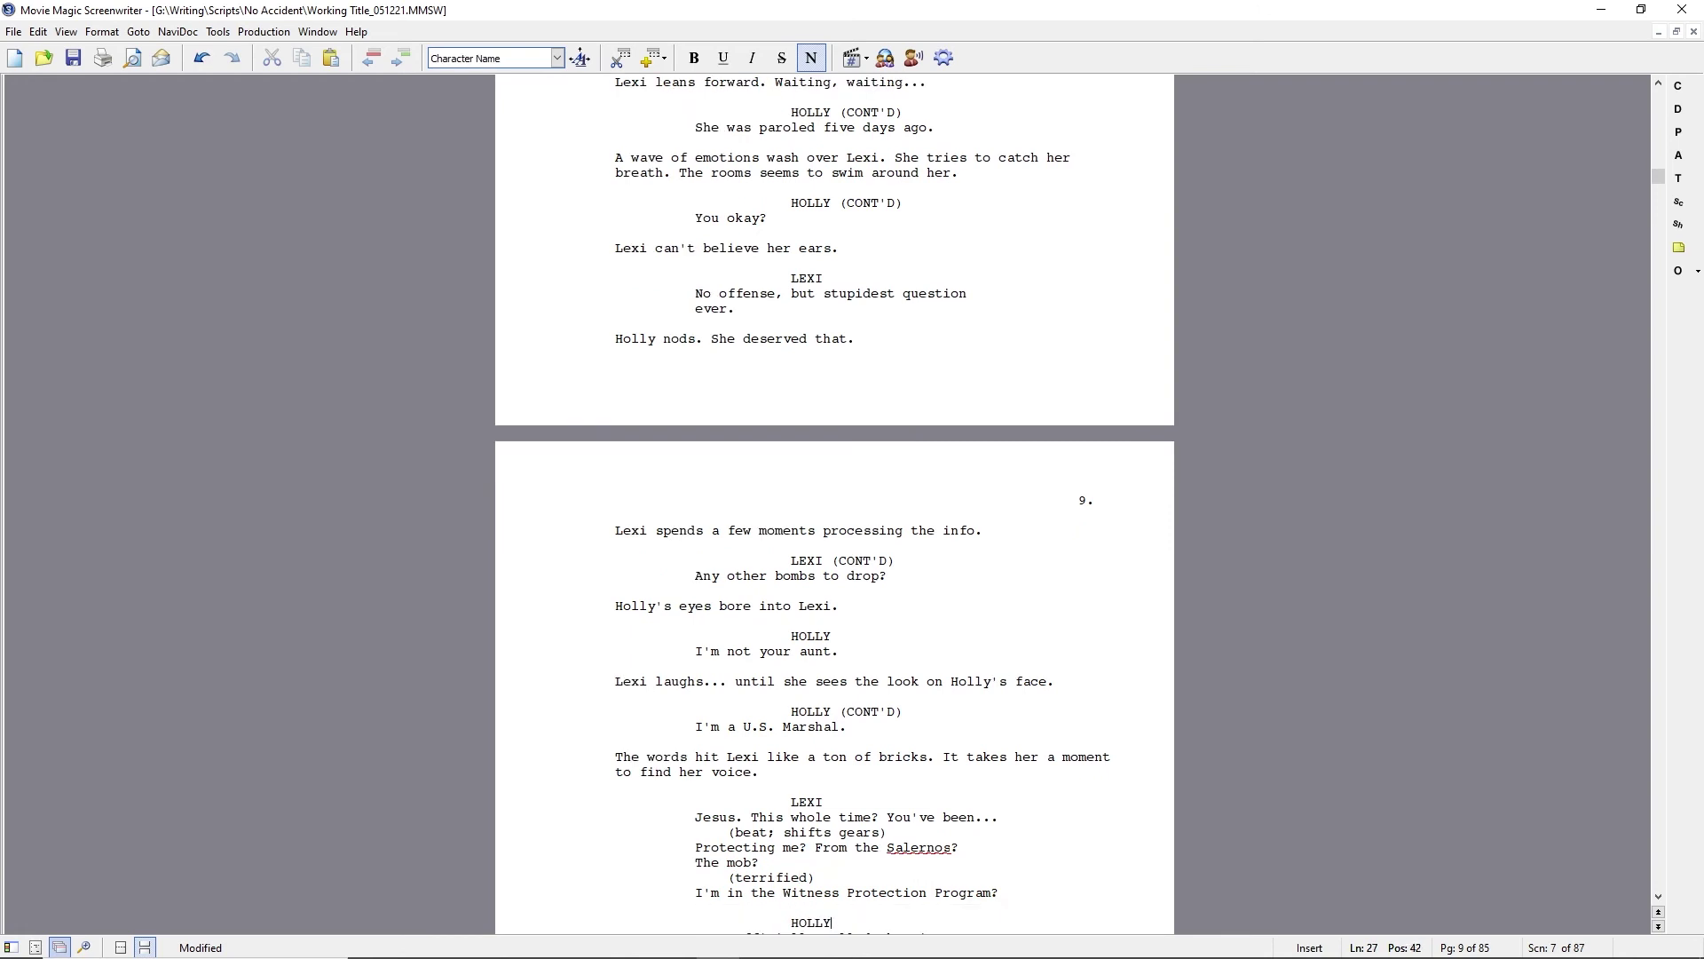
key("Page_Up")
scroll(664, 617, "down", 20)
scroll(664, 617, "down", 5)
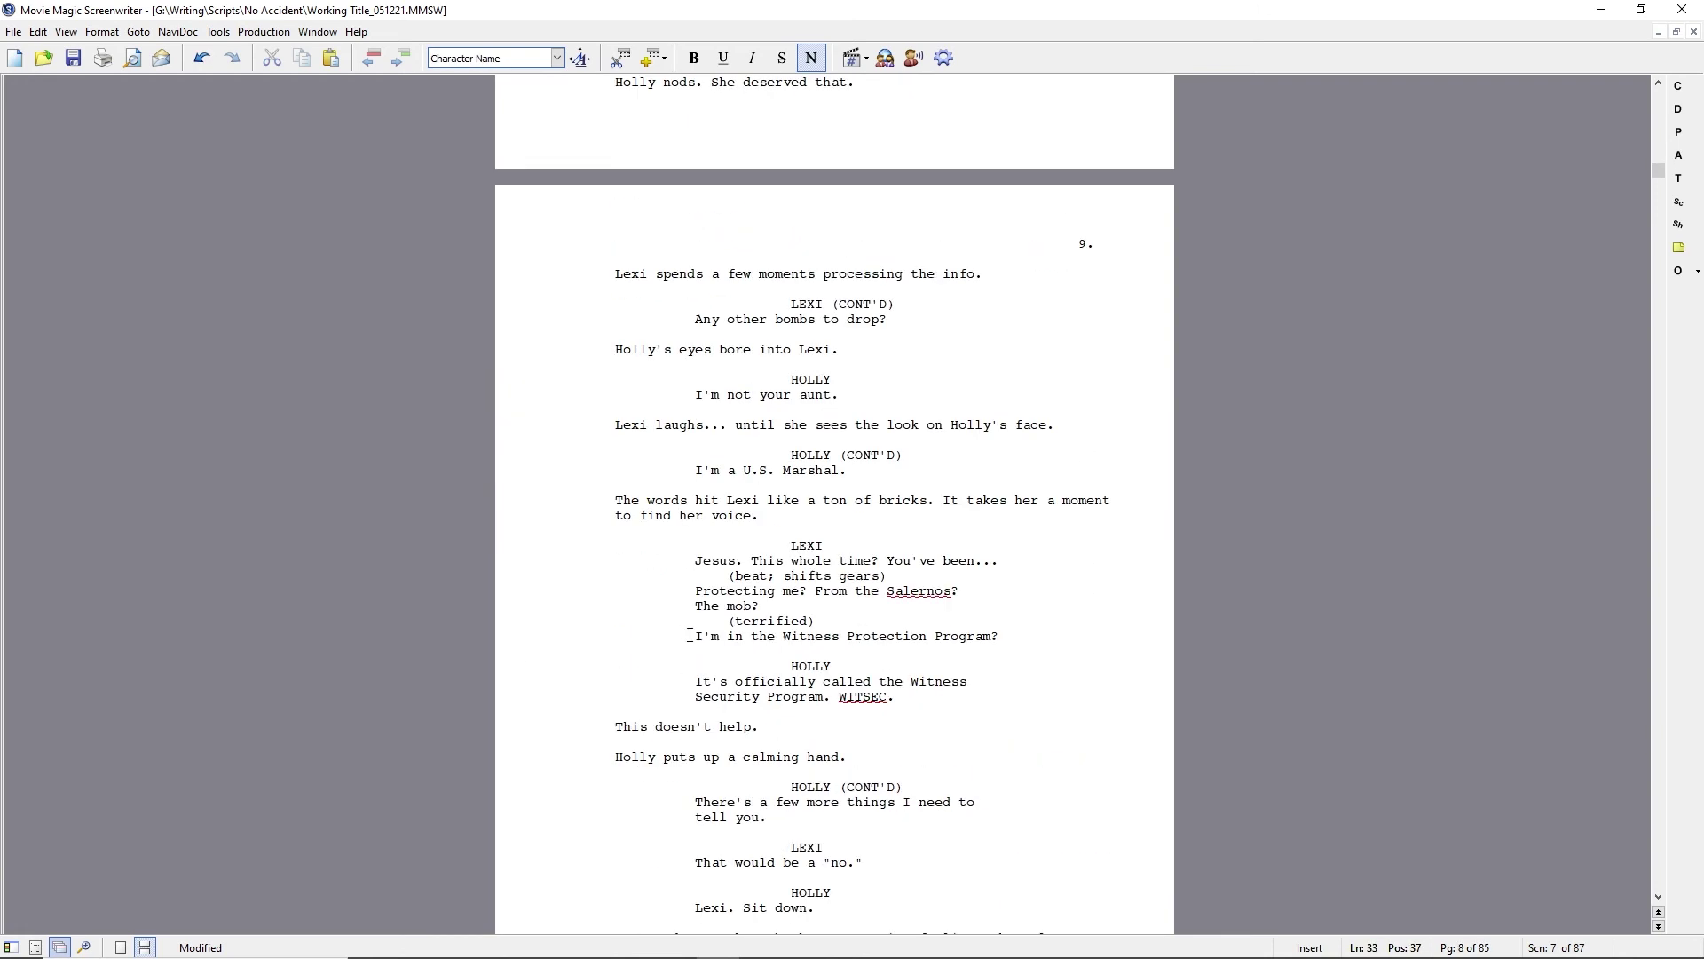
left_click(692, 636)
type("Holy Shit!")
key("Down")
key("ctrl+Right")
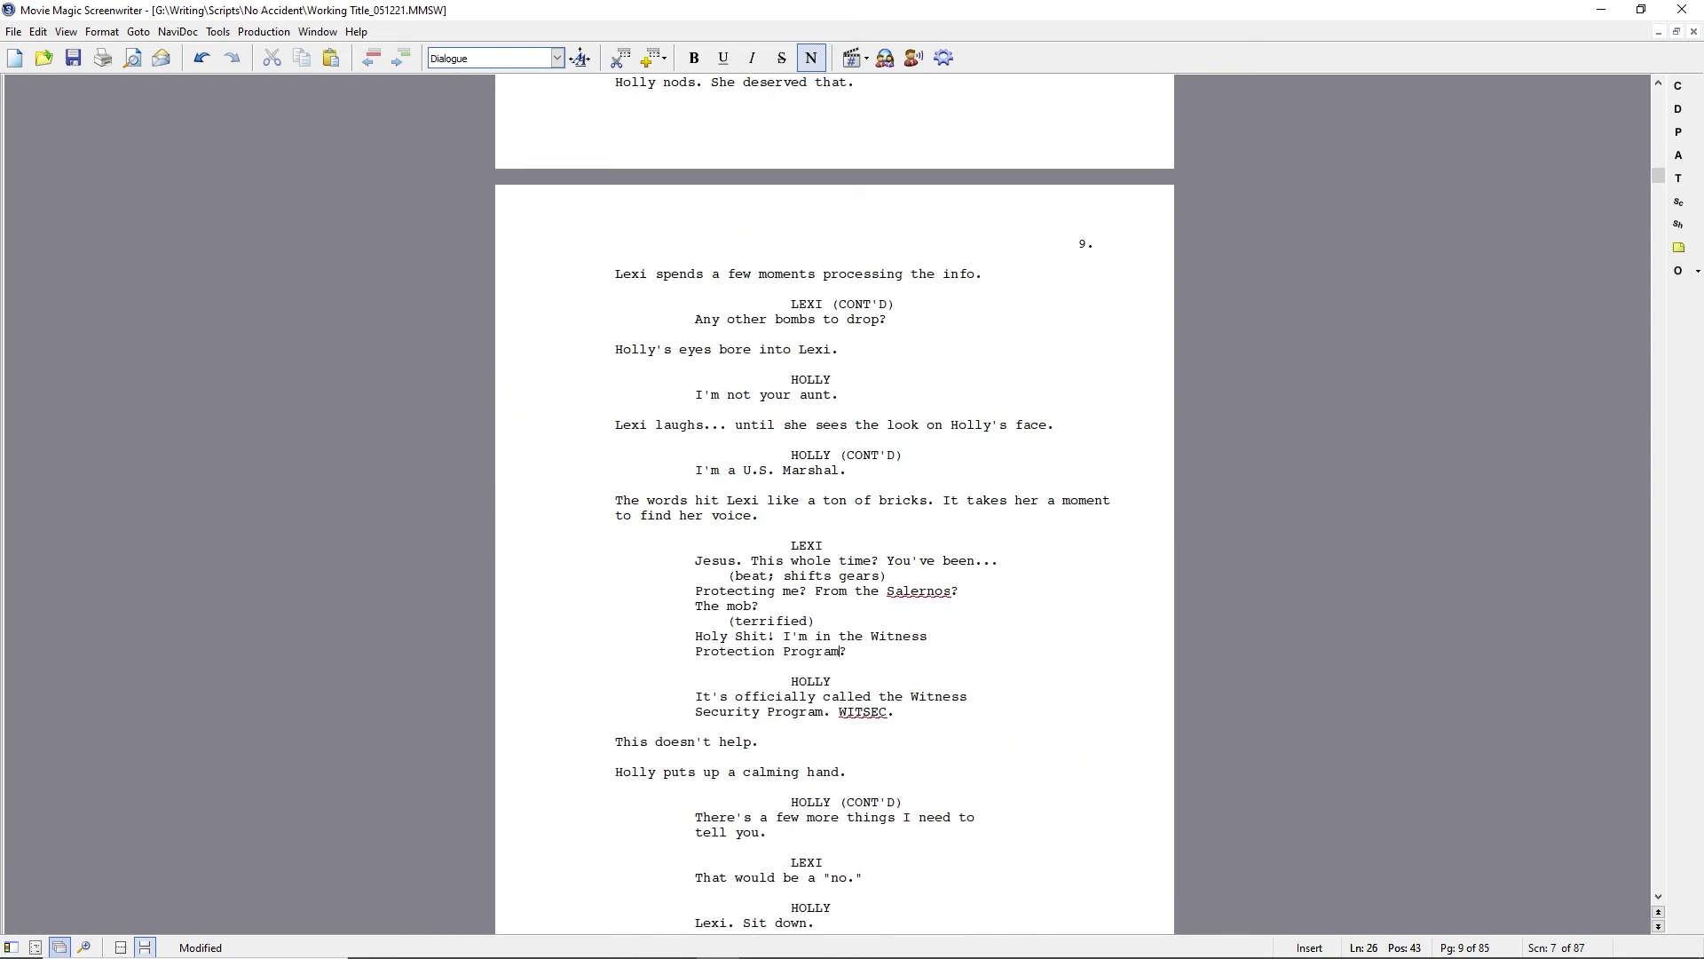
key("Delete")
type(".")
- Replace the action line "This doesn't help." with a LEXI dialogue block reading "So what?"
left_click(795, 772)
key("shift+End")
key("Delete")
key("Tab")
type("LEXI")
key("Return")
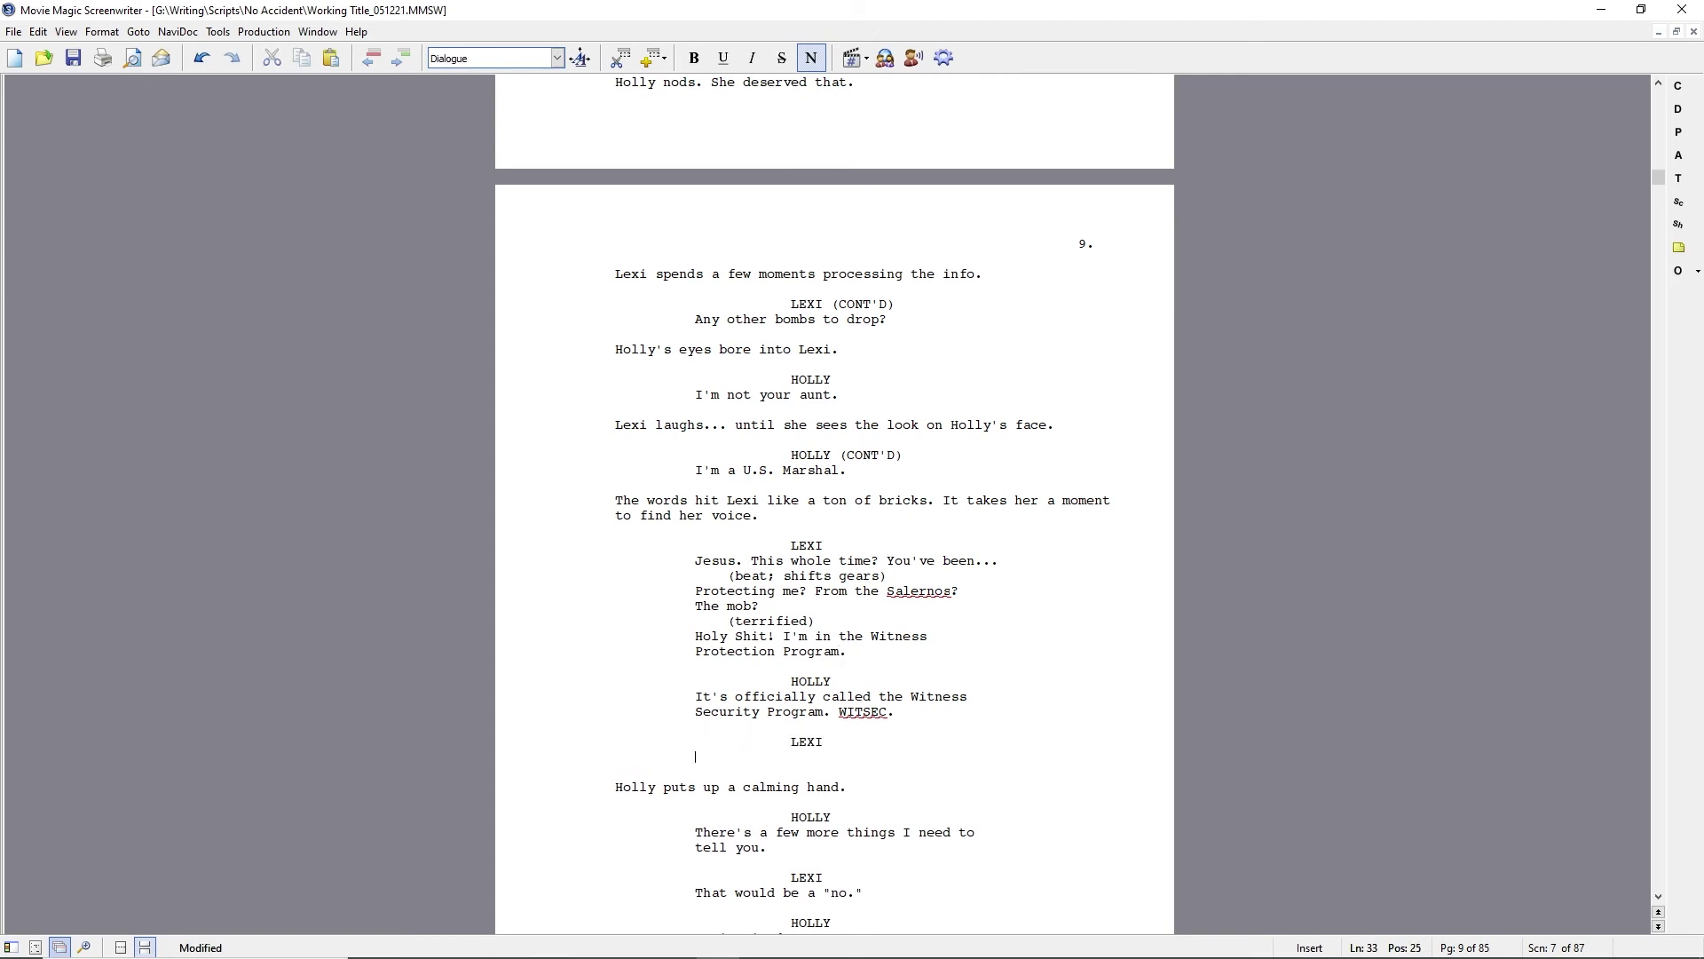
scroll(690, 634, "down", 10)
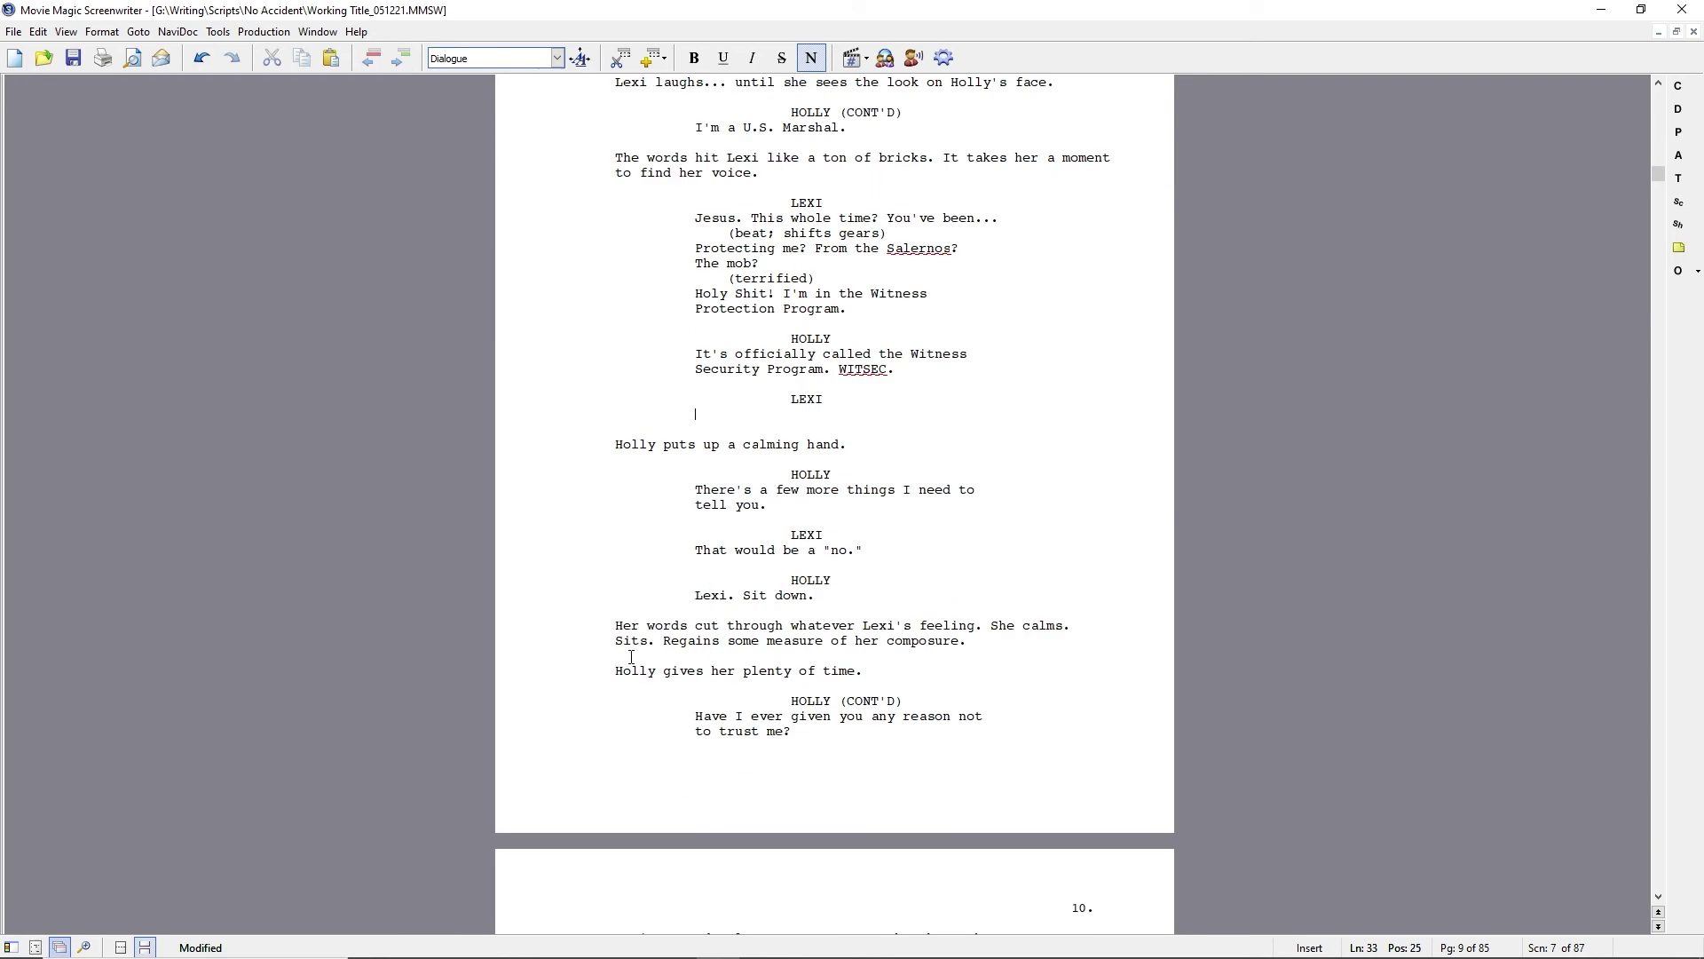
scroll(691, 635, "down", 3)
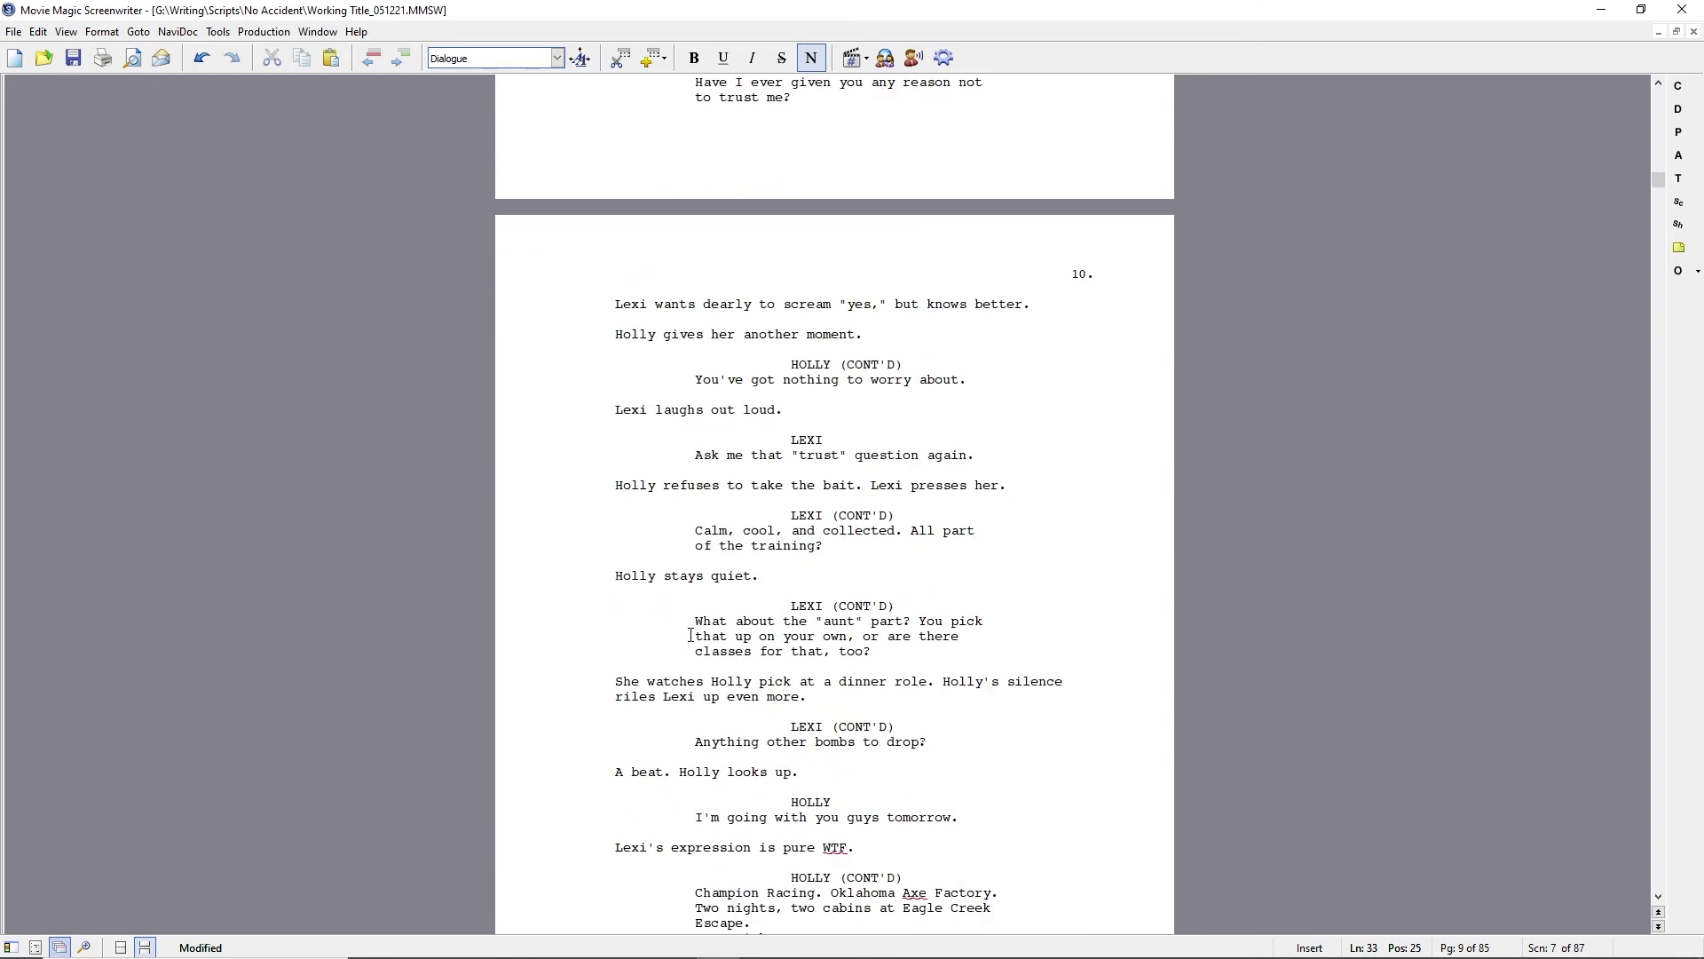
scroll(690, 635, "up", 8)
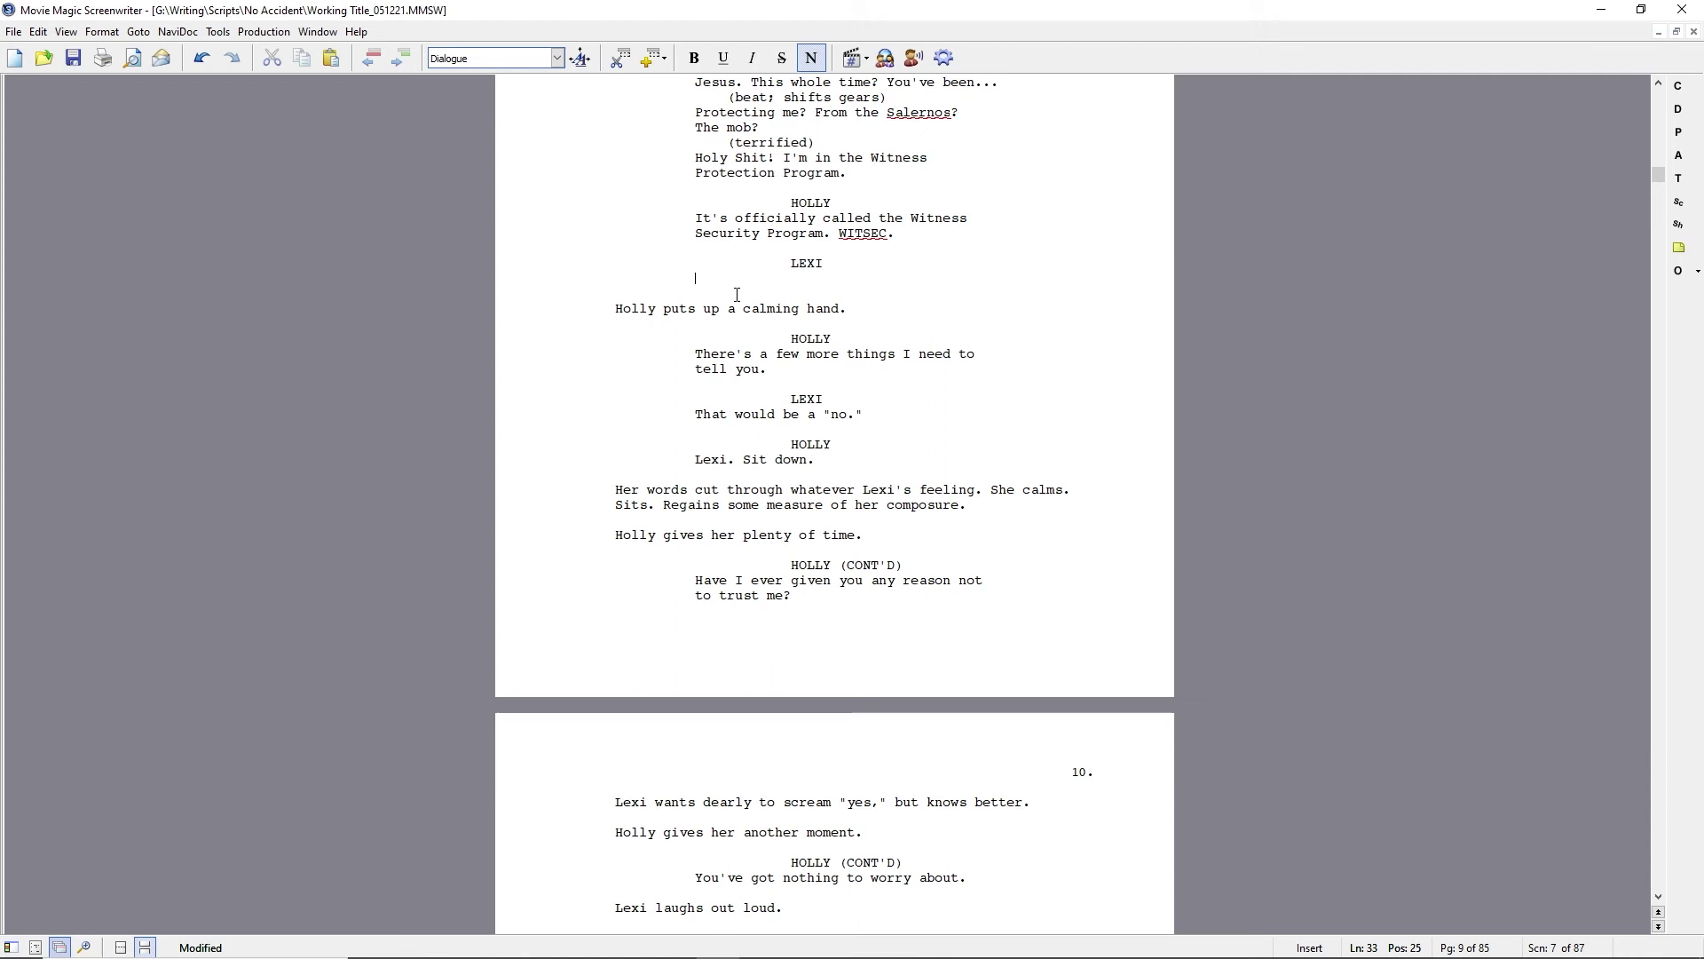
type("So what?")
- Add action lines "She stands, looks around. Her world is falling apart." and "Holly watches her for a long moment. Feels bad. But..."
key("Return")
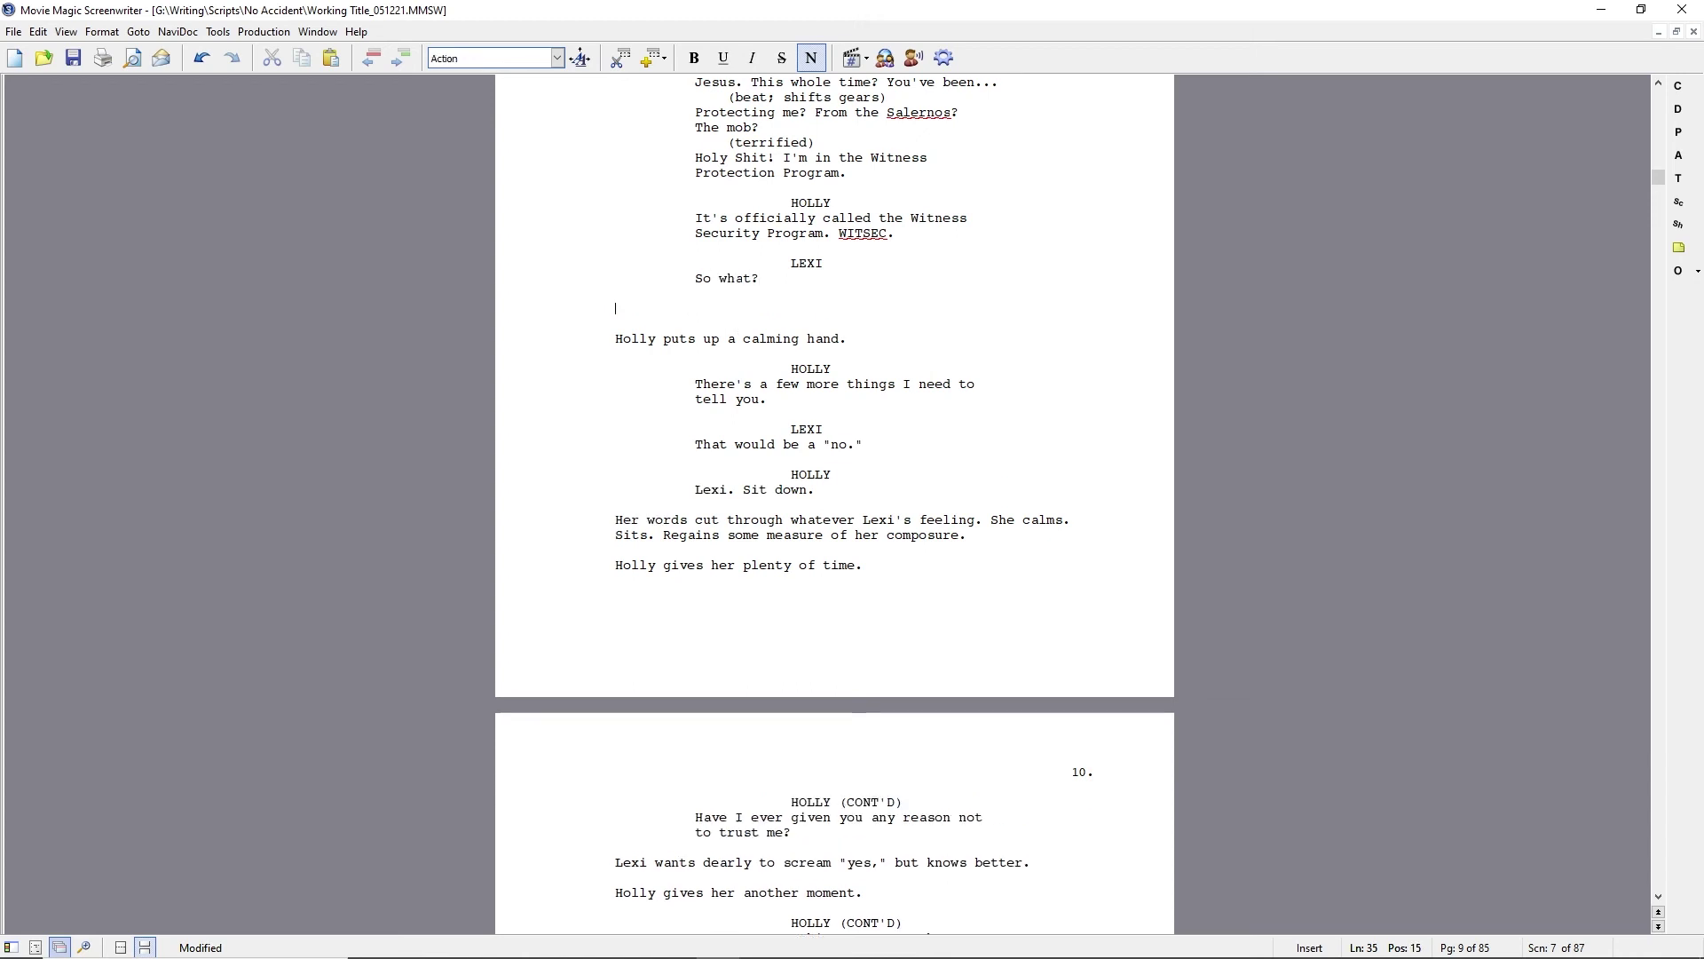
type("She stands, looks around. Her world is falling apart.")
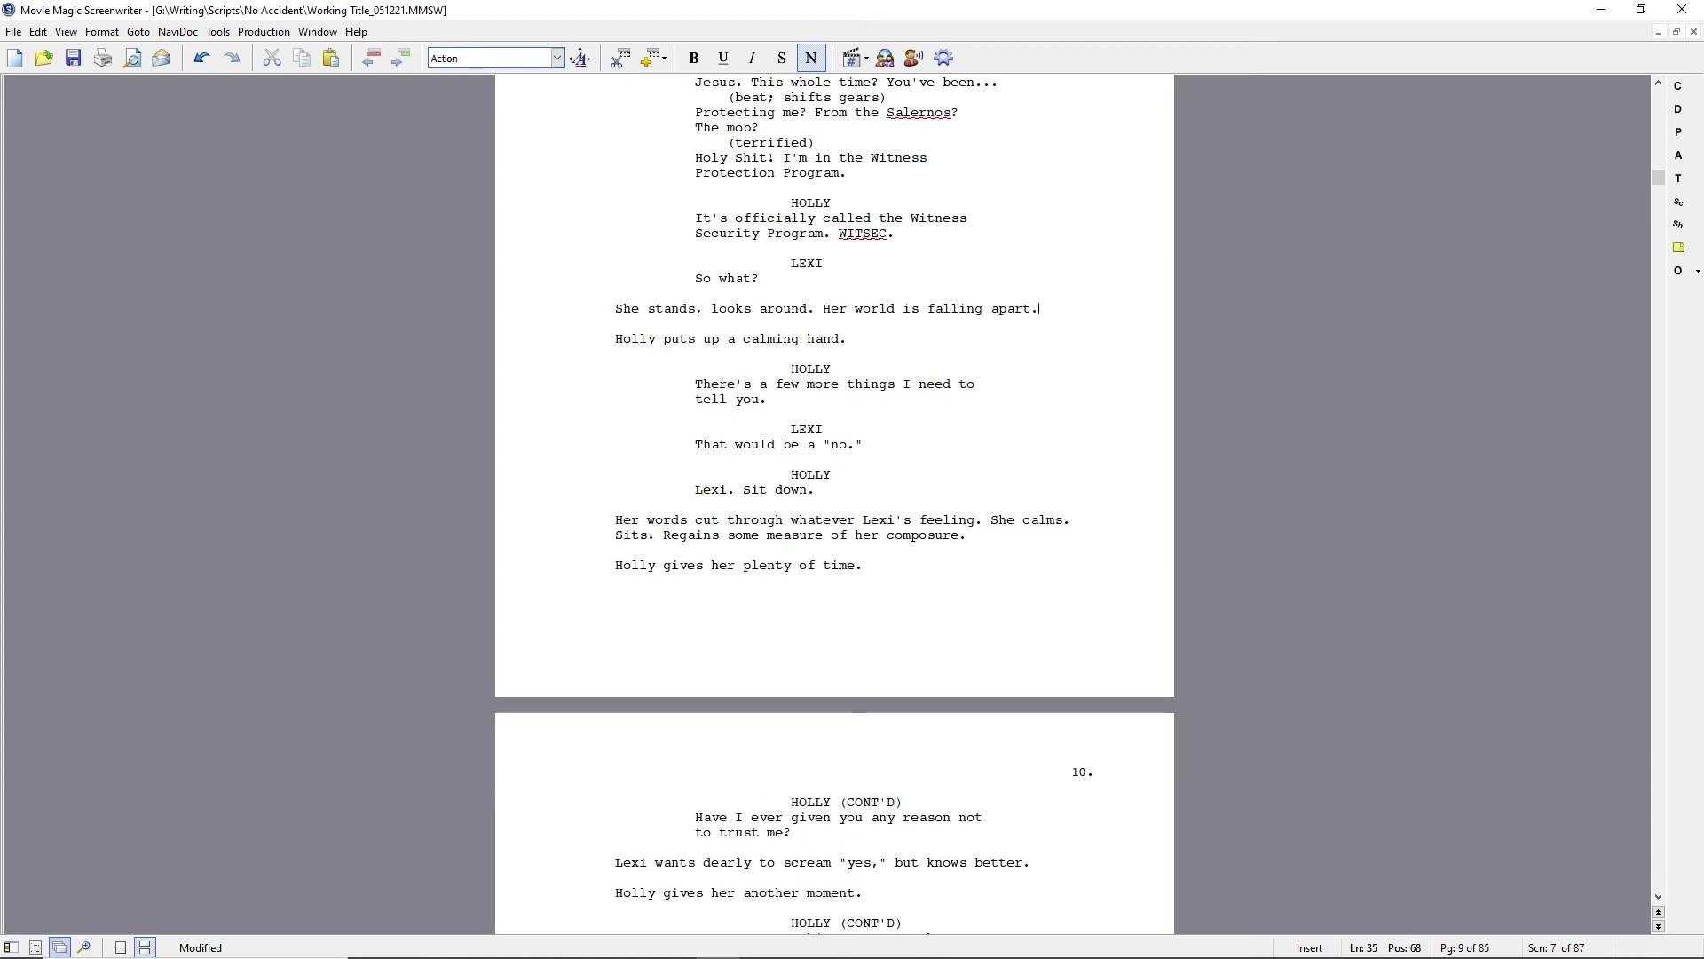
key("Return")
type("Holly watches her for a long moment. Feel")
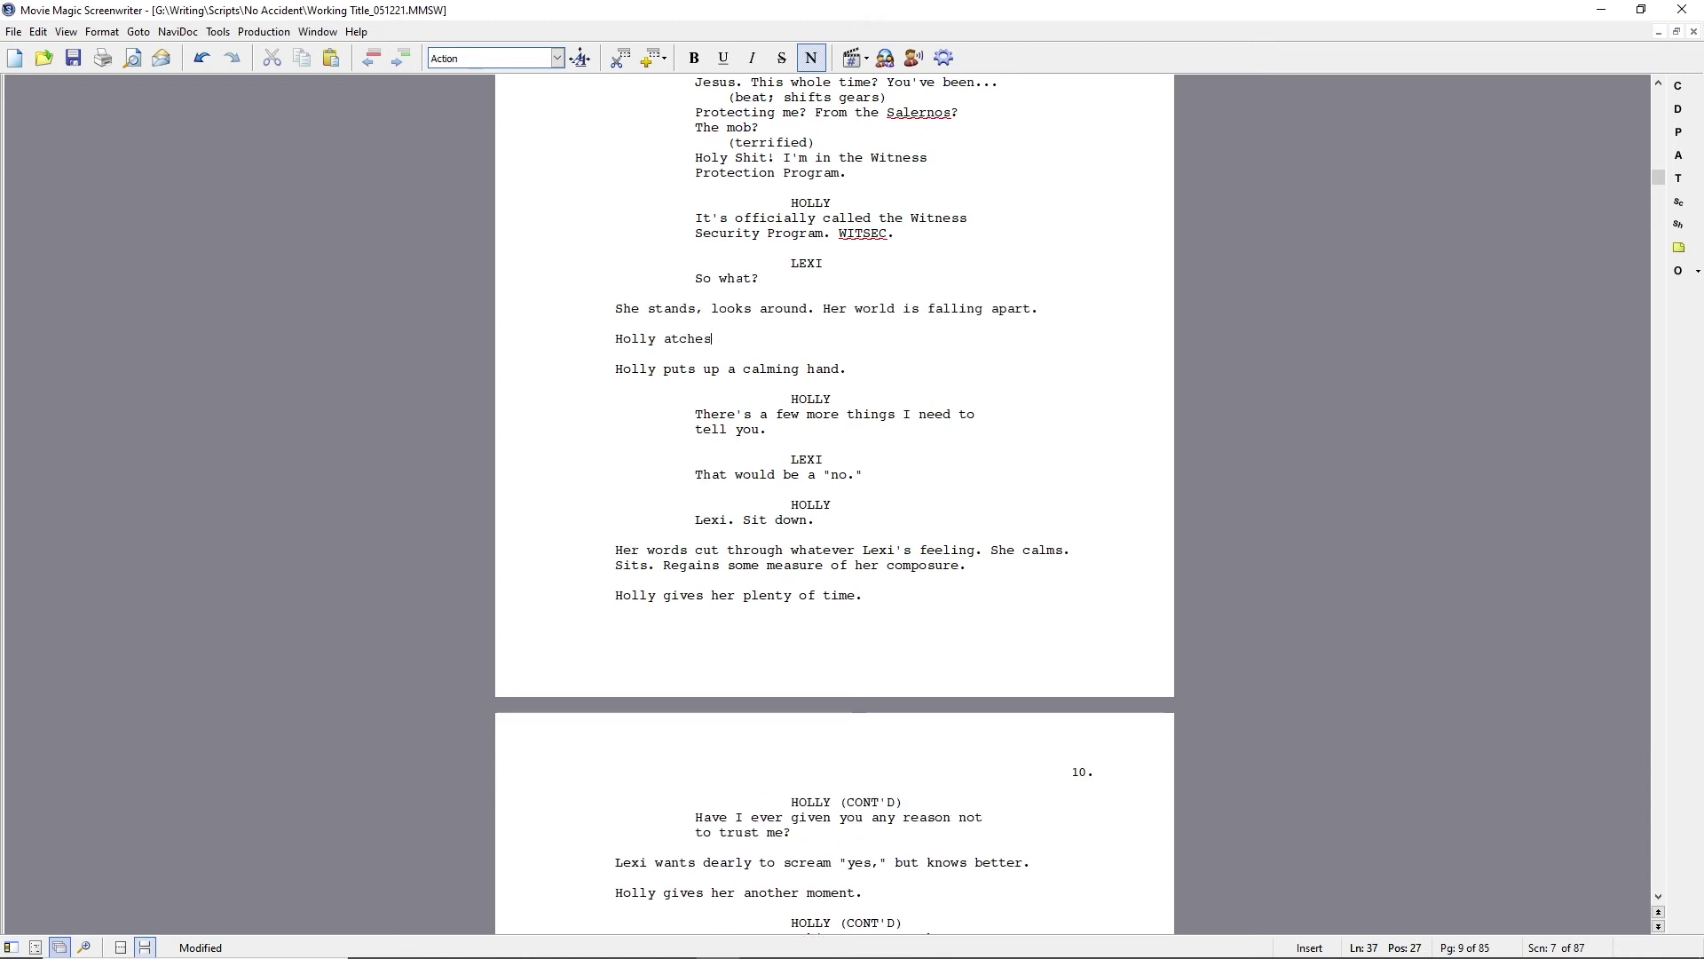
type("s bad. But...")
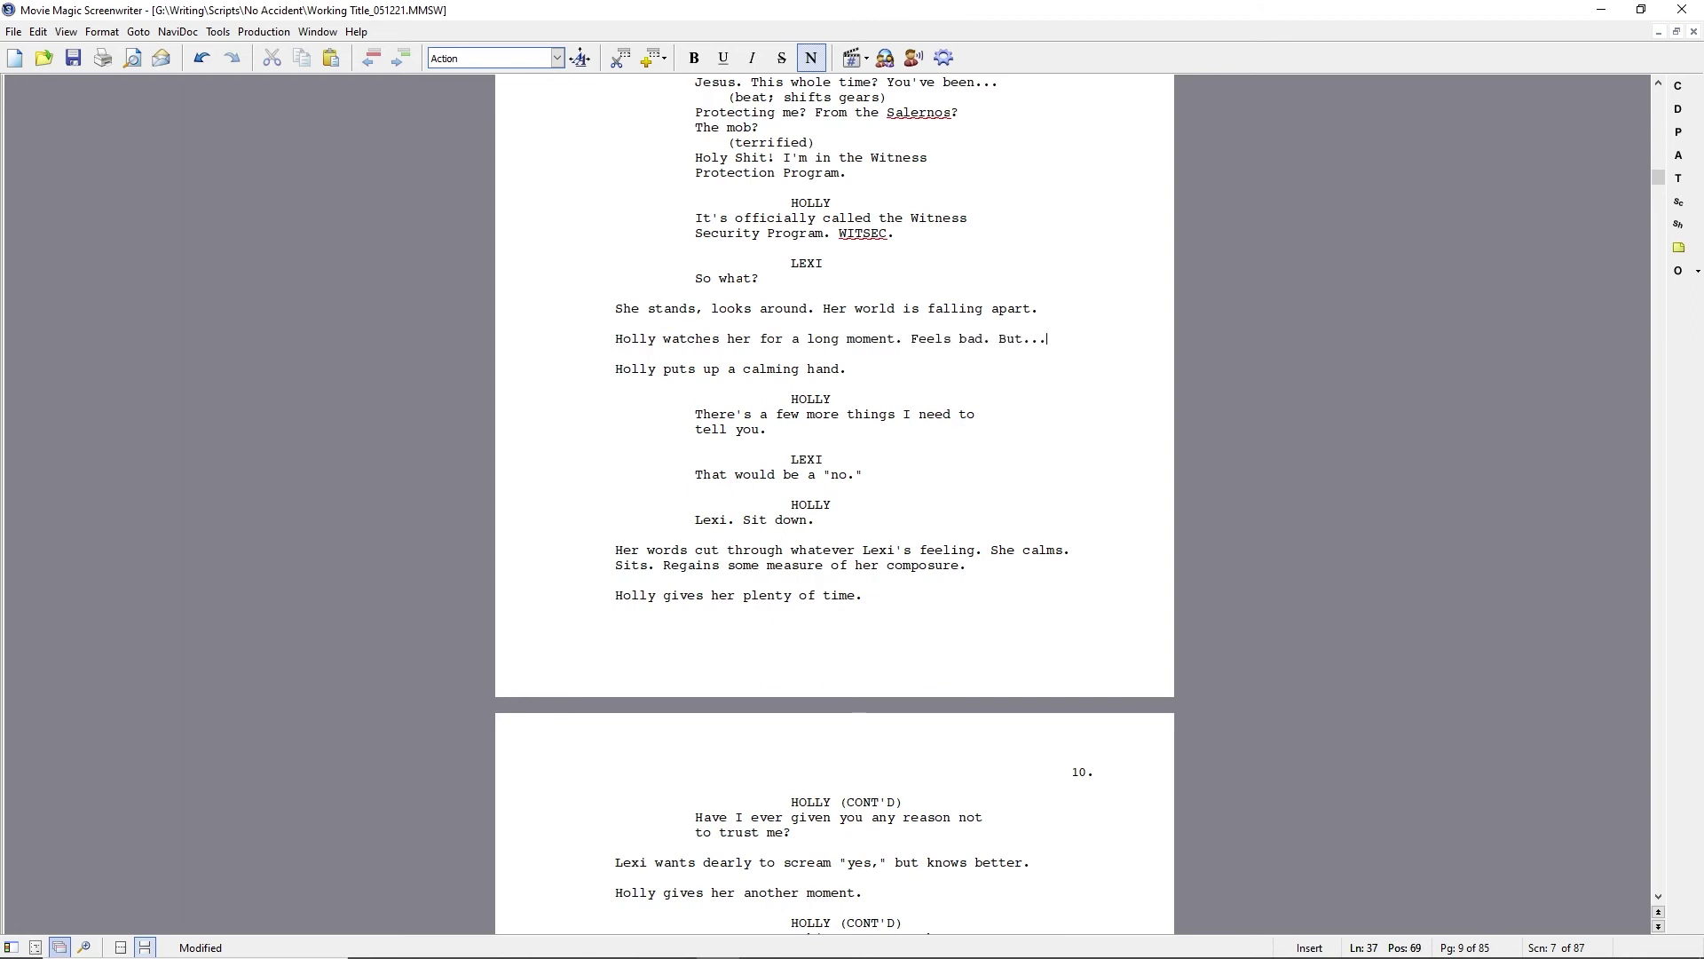
- Delete the action line "Holly puts up a calming hand." and change Holly's following dialogue to "There's one more thing."
key("Right")
key("shift+Down")
key("Delete")
key("Down")
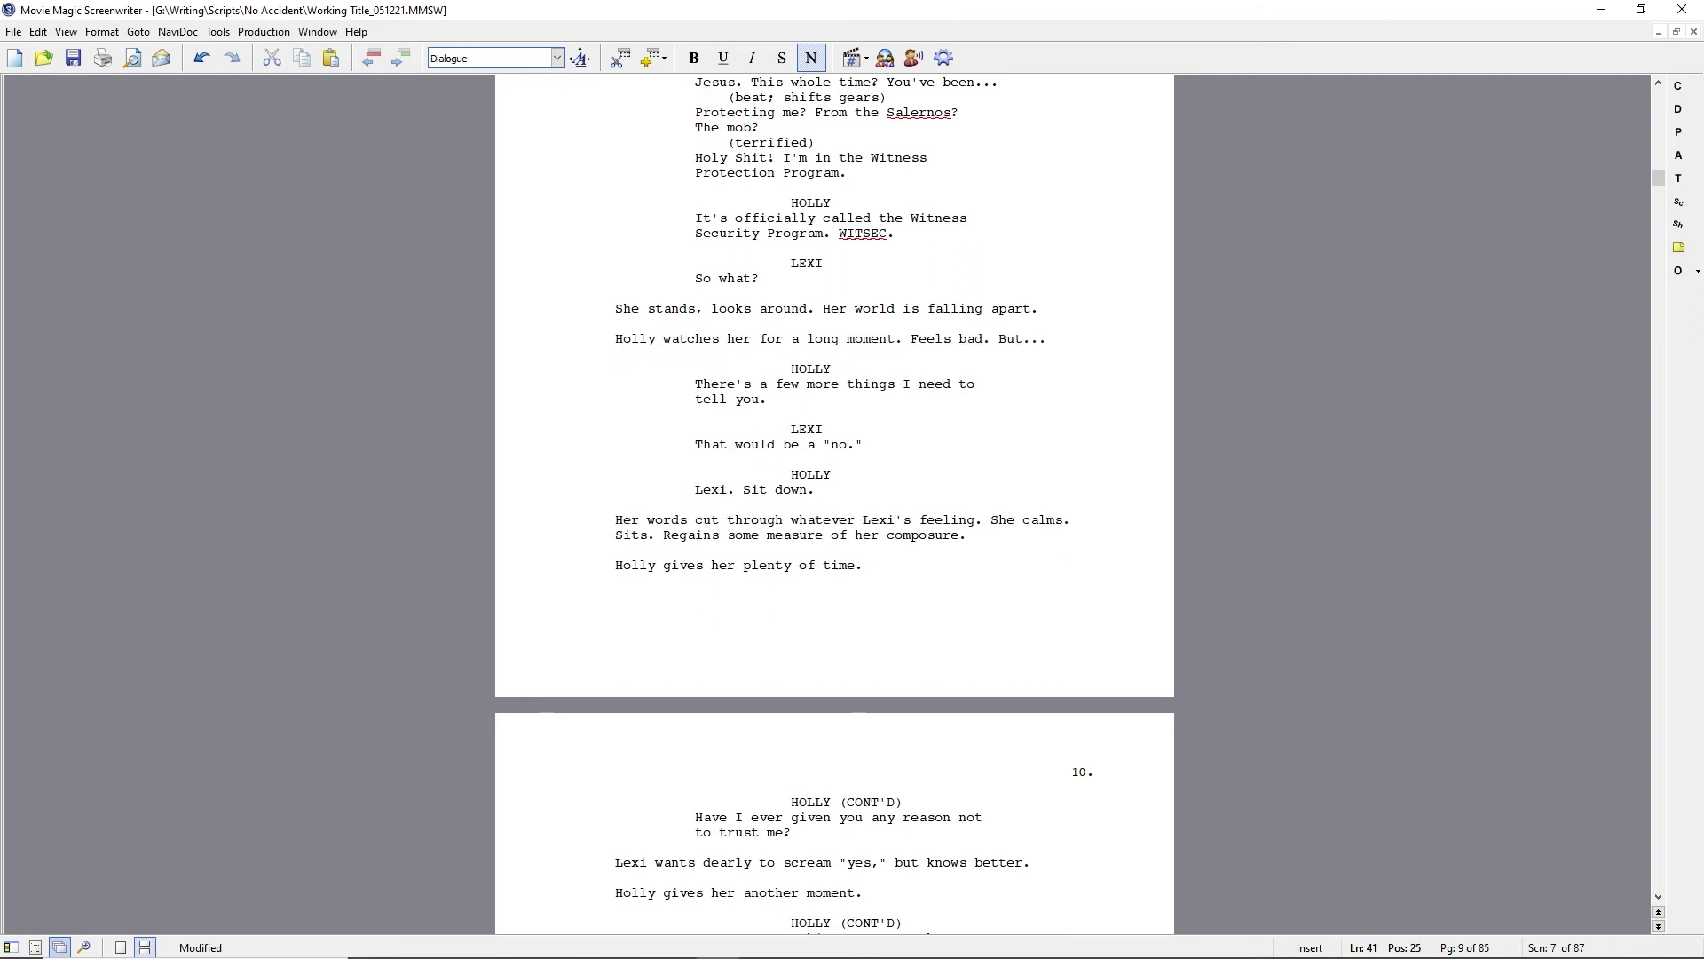
key("shift+End")
type("There's one more thin")
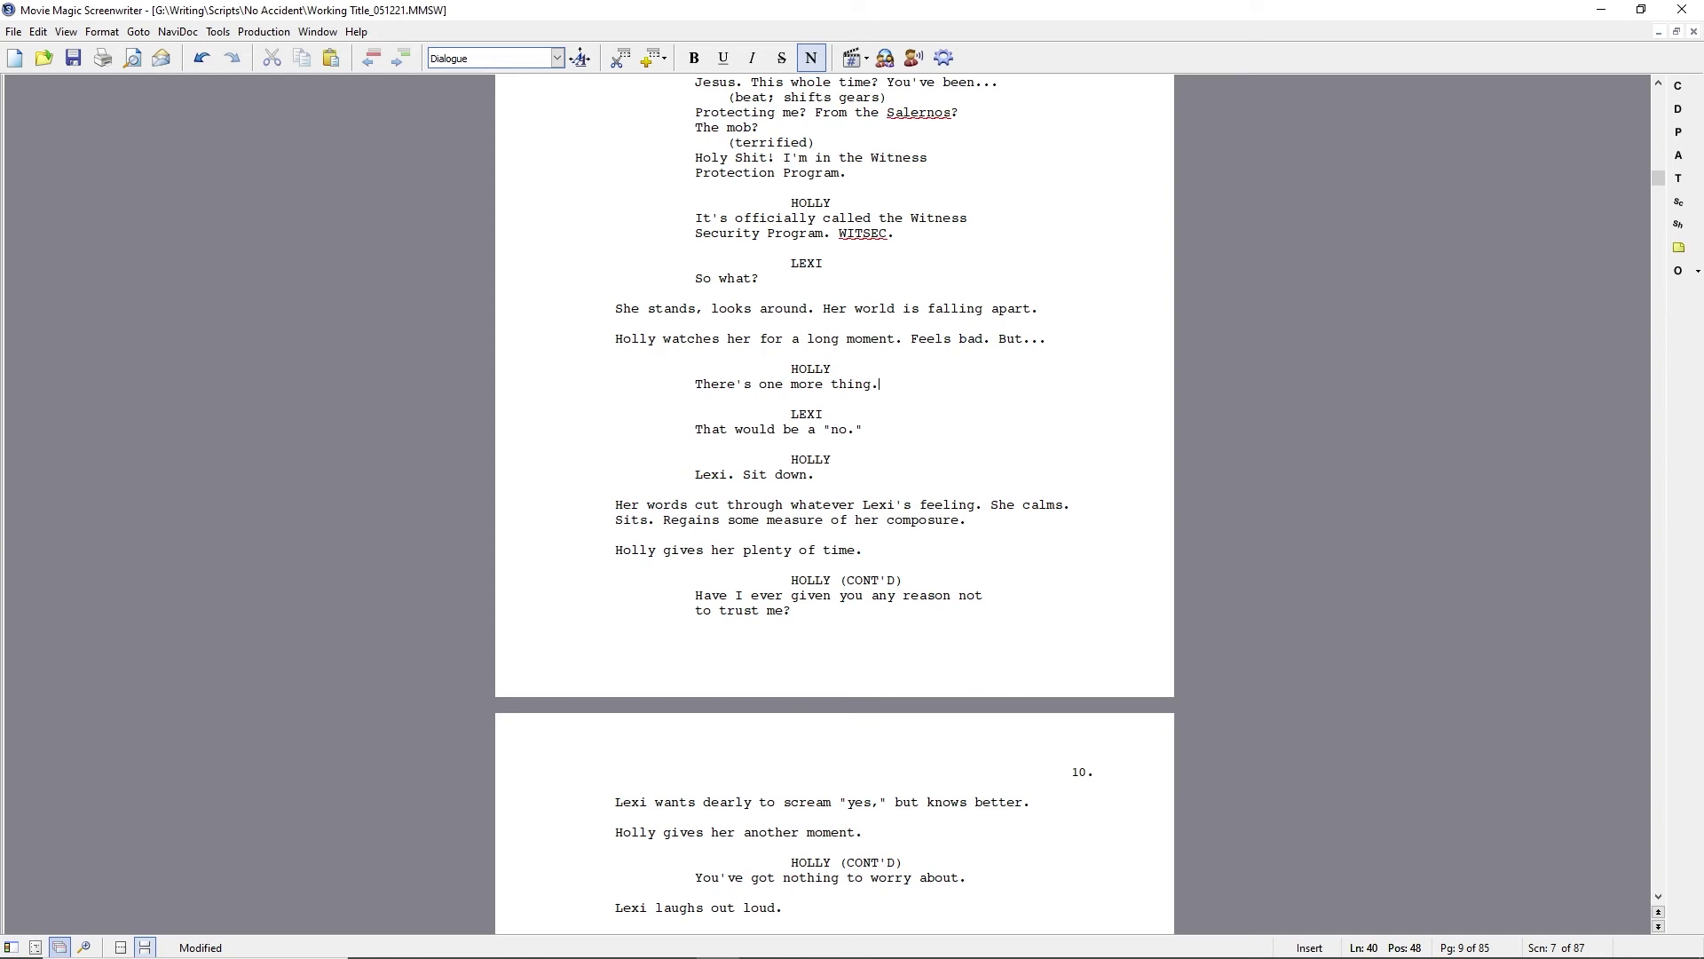
- Replace Lexi's "That would be a 'no.'" reply with "Of course. All good things come in threes, right?"
type("Of course. All good things come in threes, right?")
key("shift+End")
key("Delete")
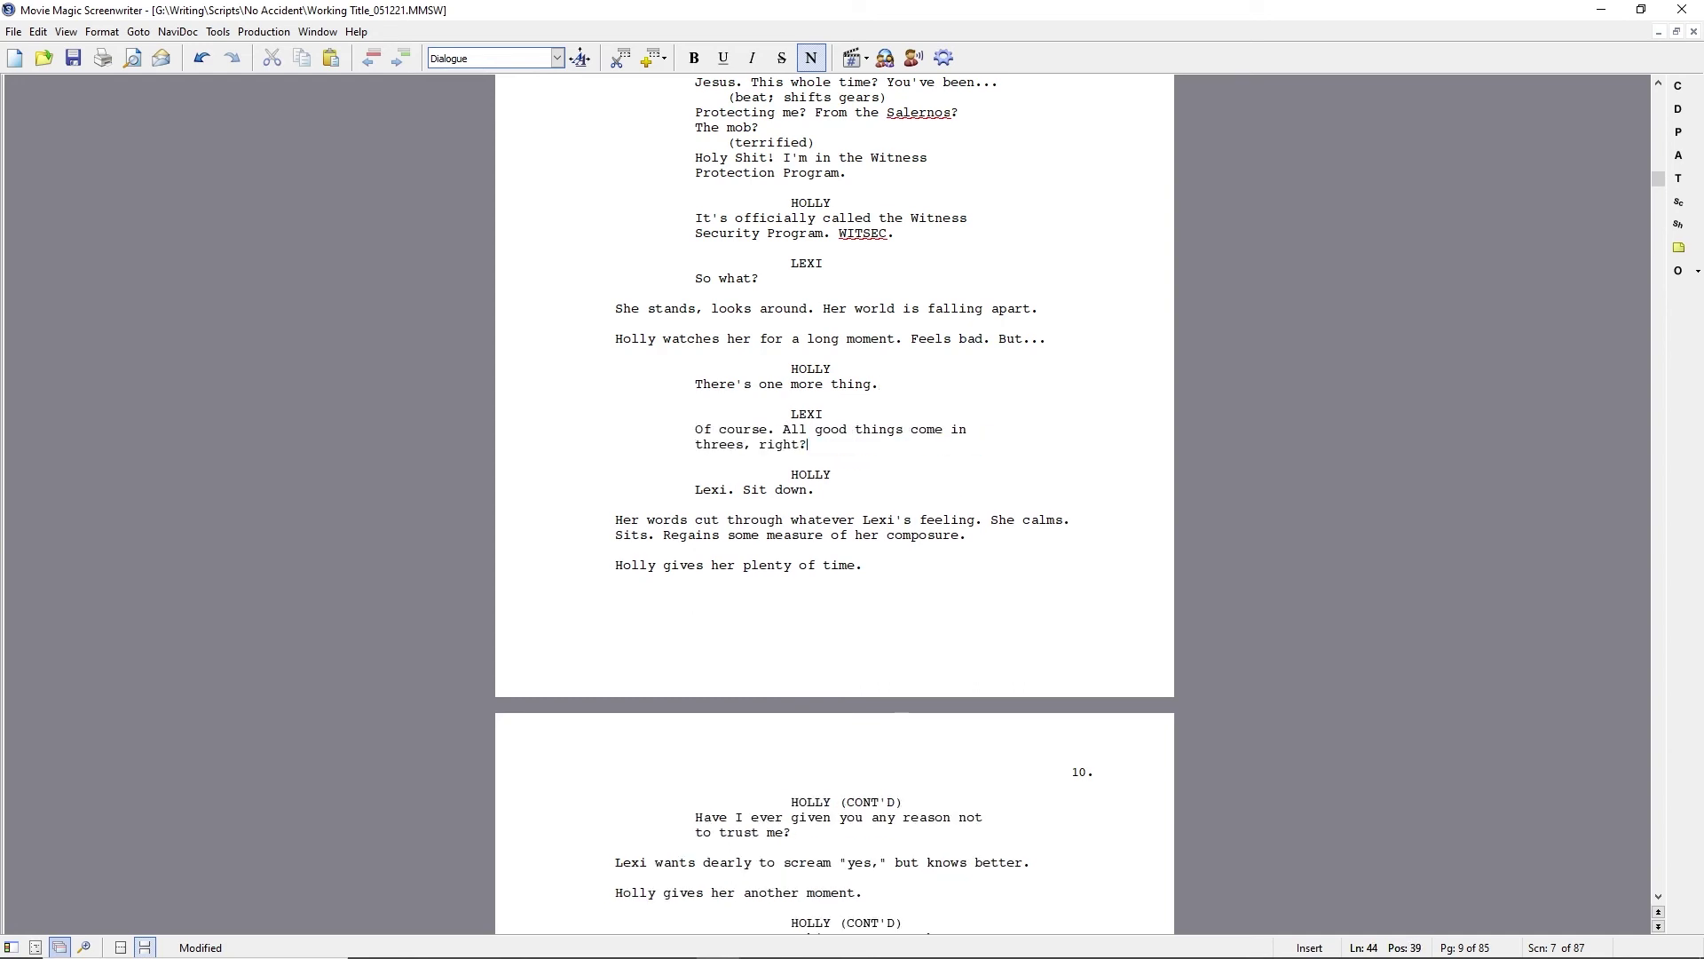
- Add the action line "She starts off." after Lexi's reply to Holly
key("Return")
type("She starts toward")
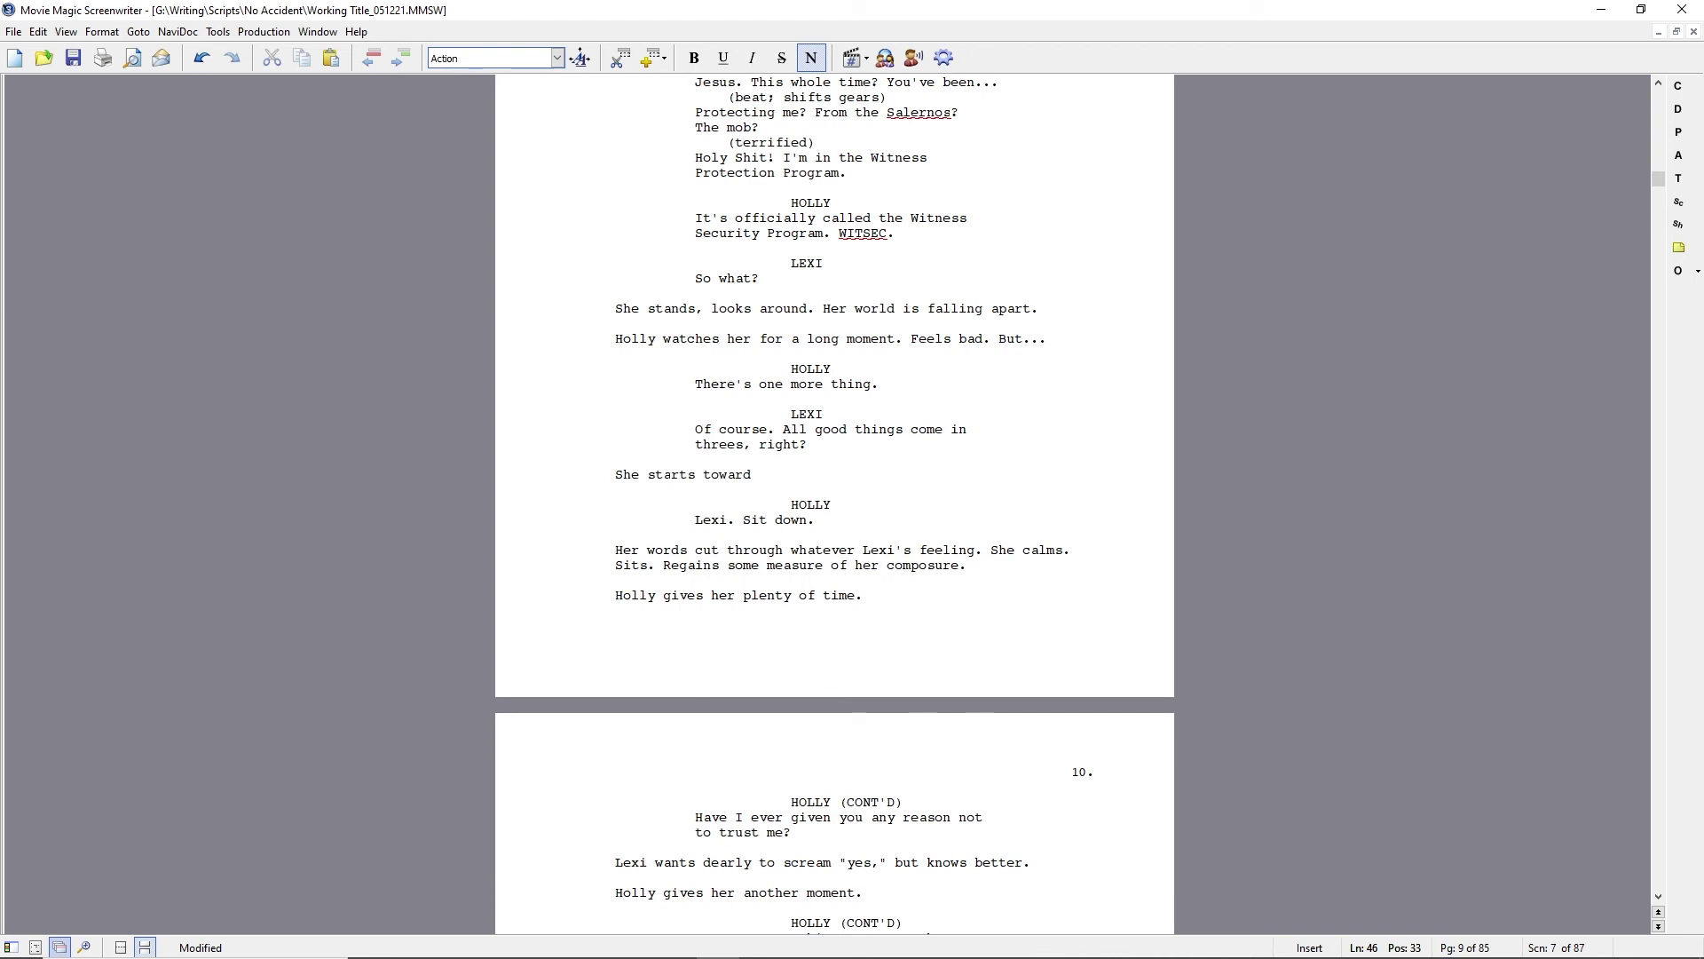
key("BackSpace")
key("BackSpace")
key("BackSpace")
key("BackSpace")
key("BackSpace")
key("BackSpace")
key("BackSpace")
type("off.")
- Add another LEXI character cue below "She starts off."
key("Tab")
type("LEXI")
key("Return")
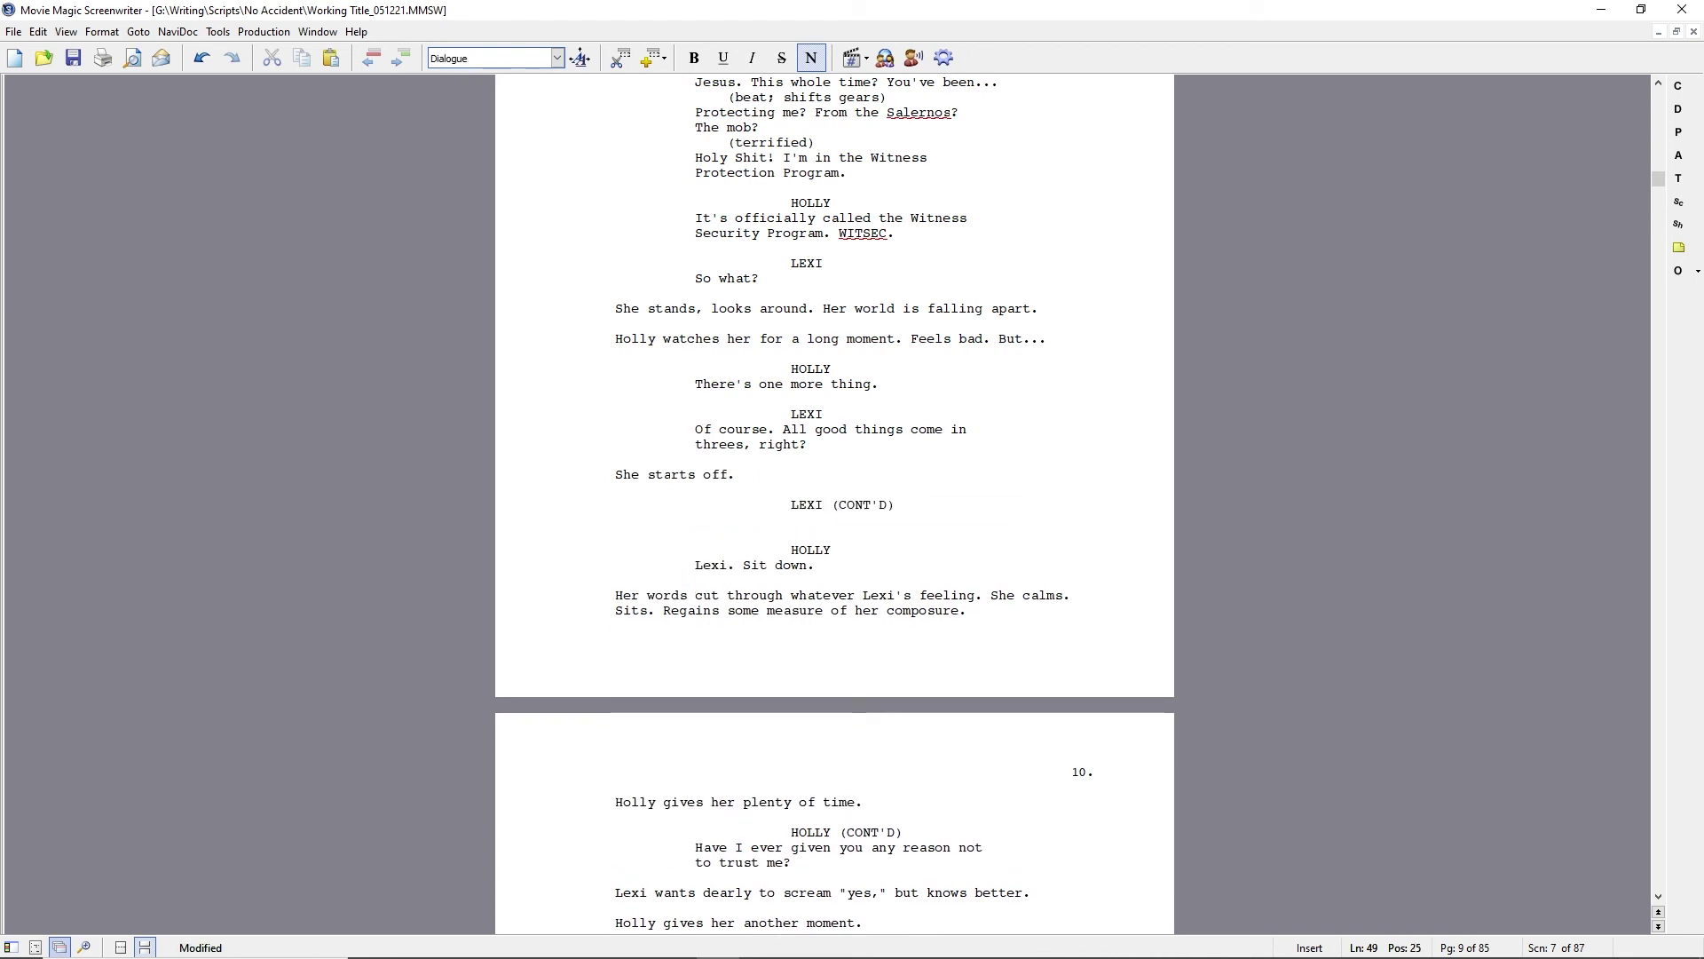
- Replace Lexi's reply about good things coming in threes with "No thanks."
left_click(743, 444)
key("shift+End")
type(".")
left_click(695, 429)
key("shift+Down")
key("shift+End")
type("No thanks.")
- Delete the empty LEXI (CONT'D) cue below "She starts off."
left_click(791, 489)
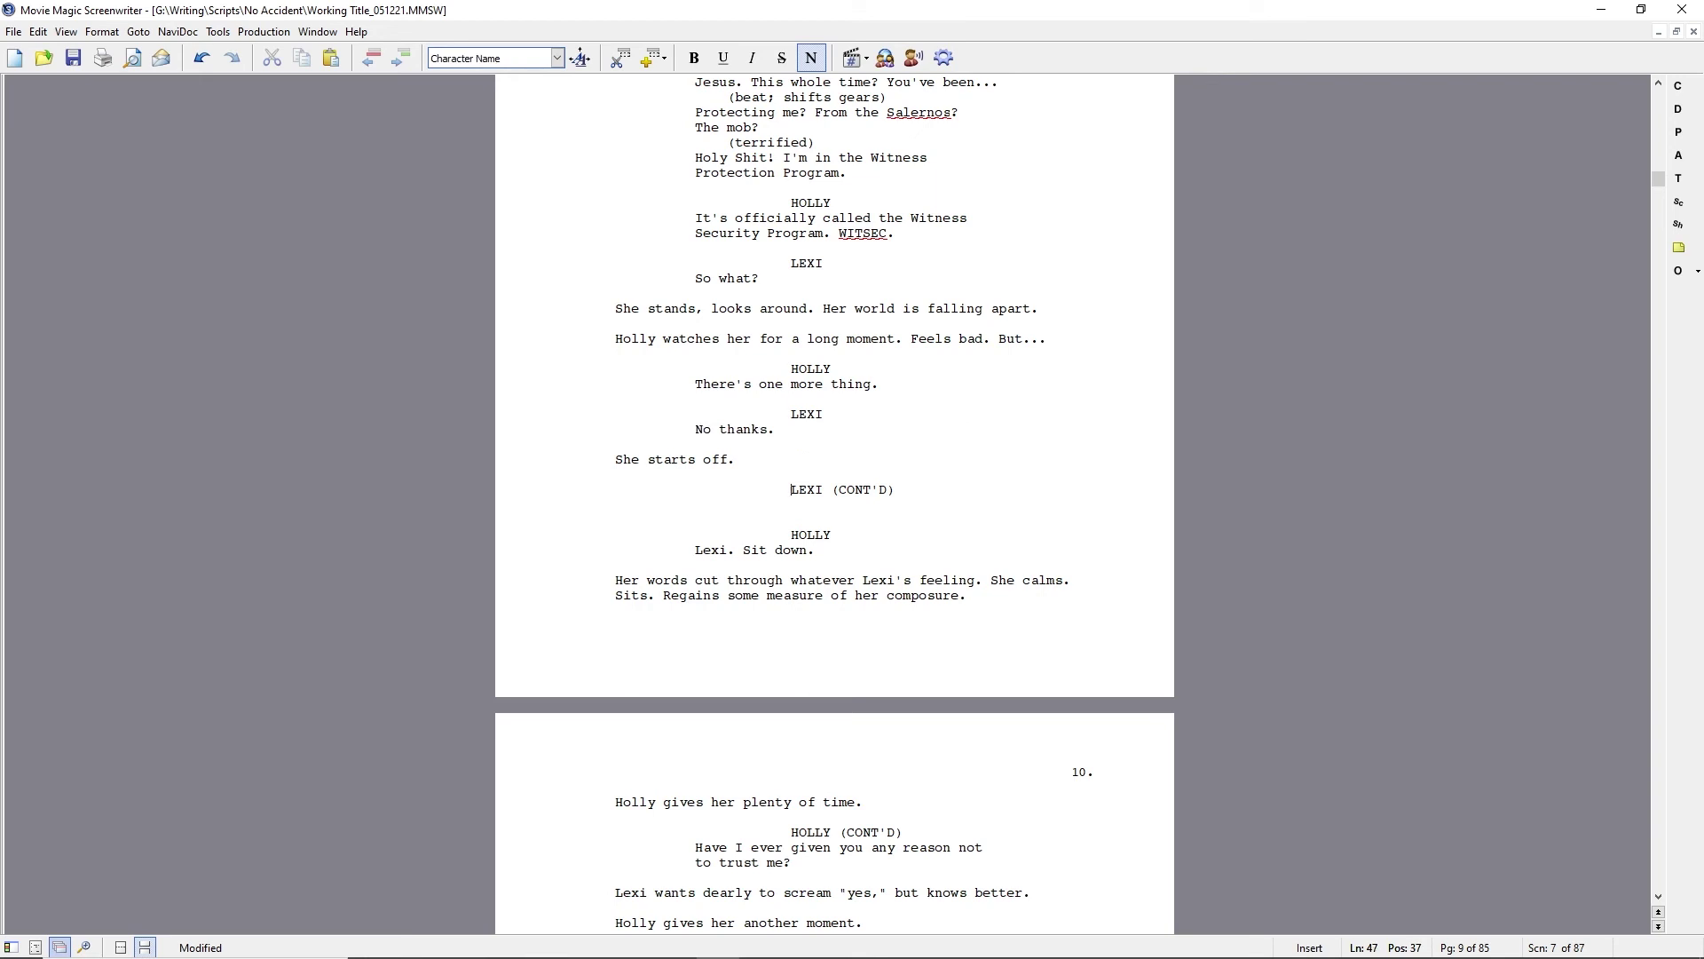
key("shift+Down")
key("shift+Down")
key("Delete")
- Rewrite the action after "Lexi. Sit down." as "Her words freeze Lexi in her tracks. A beat. Turns back."
left_click(695, 535)
type("freeze Lexi in her tracks. ")
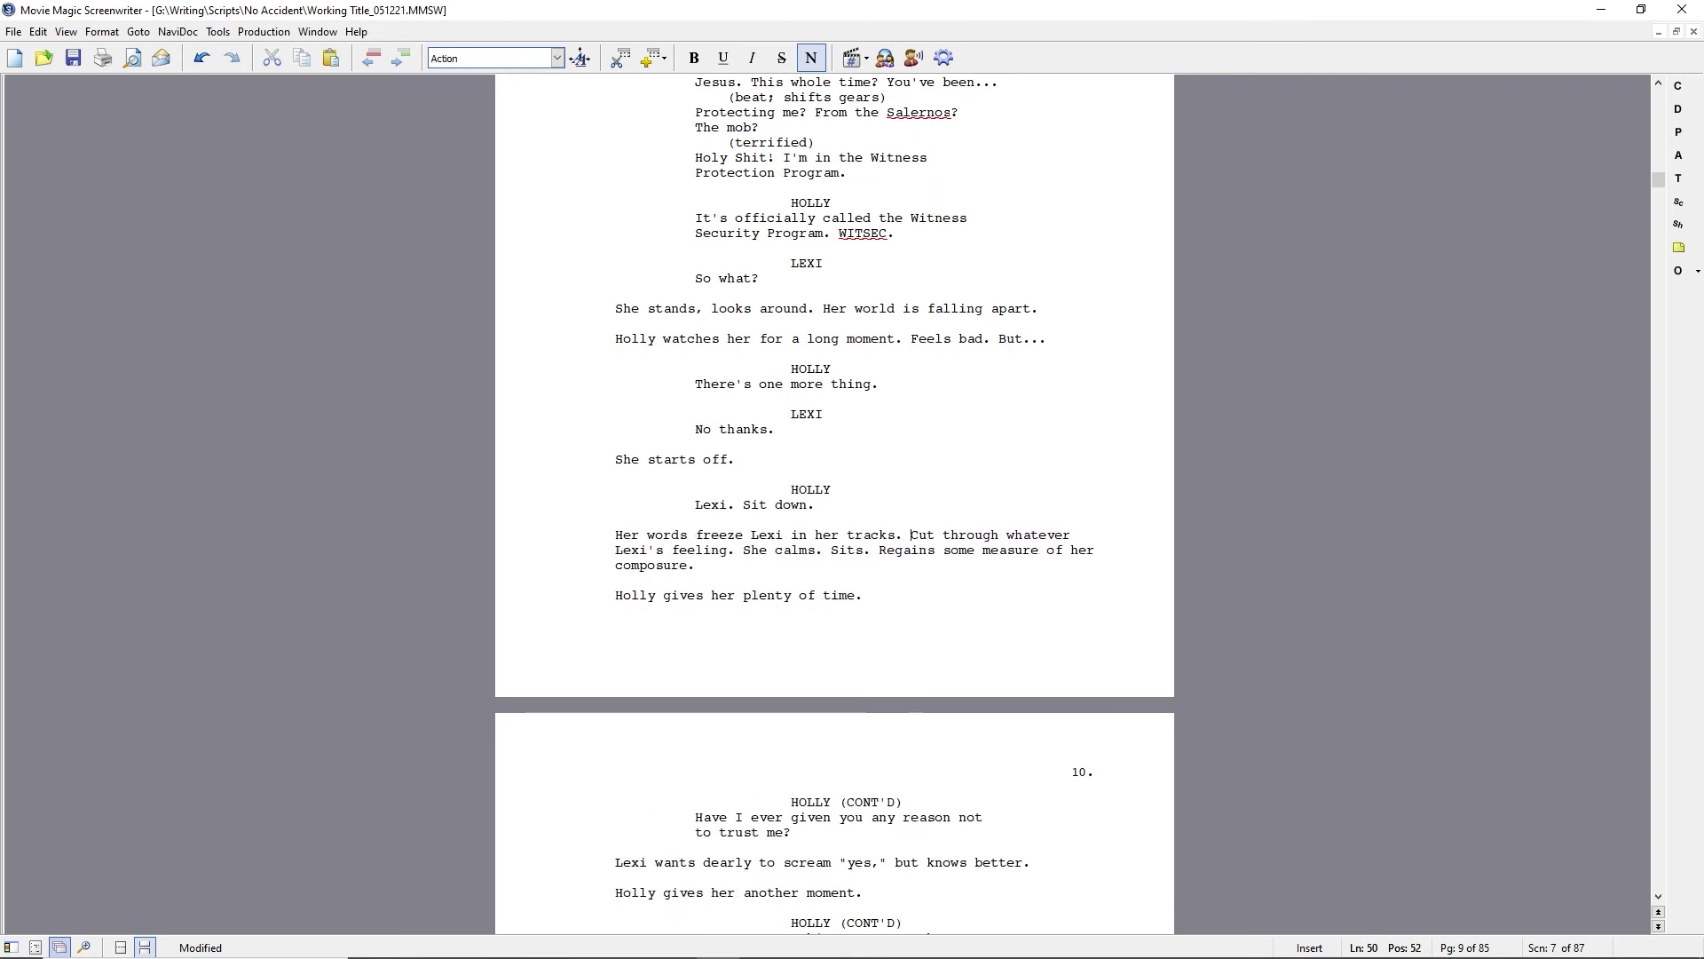
type("A beat. Turns back.")
key("shift+End")
key("shift+Down")
key("shift+Down")
key("Delete")
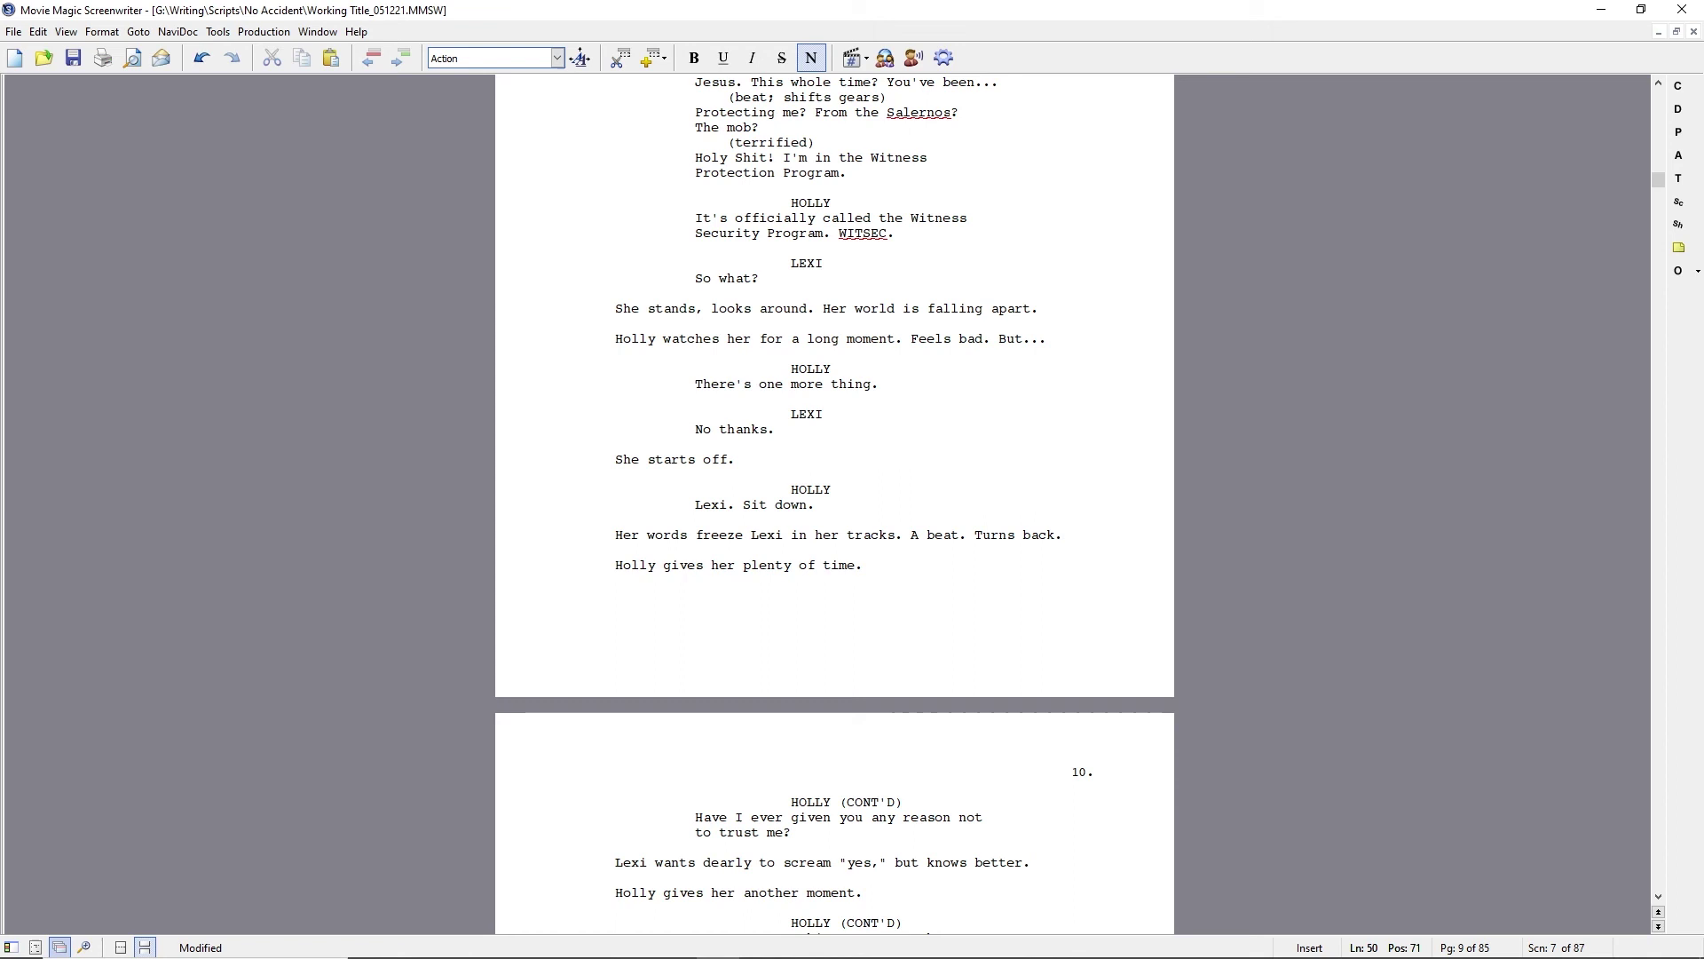
- Change "Her words freeze Lexi" to "The command freezes Lexi" in the action line after "Lexi. Sit down."
scroll(565, 545, "down", 5)
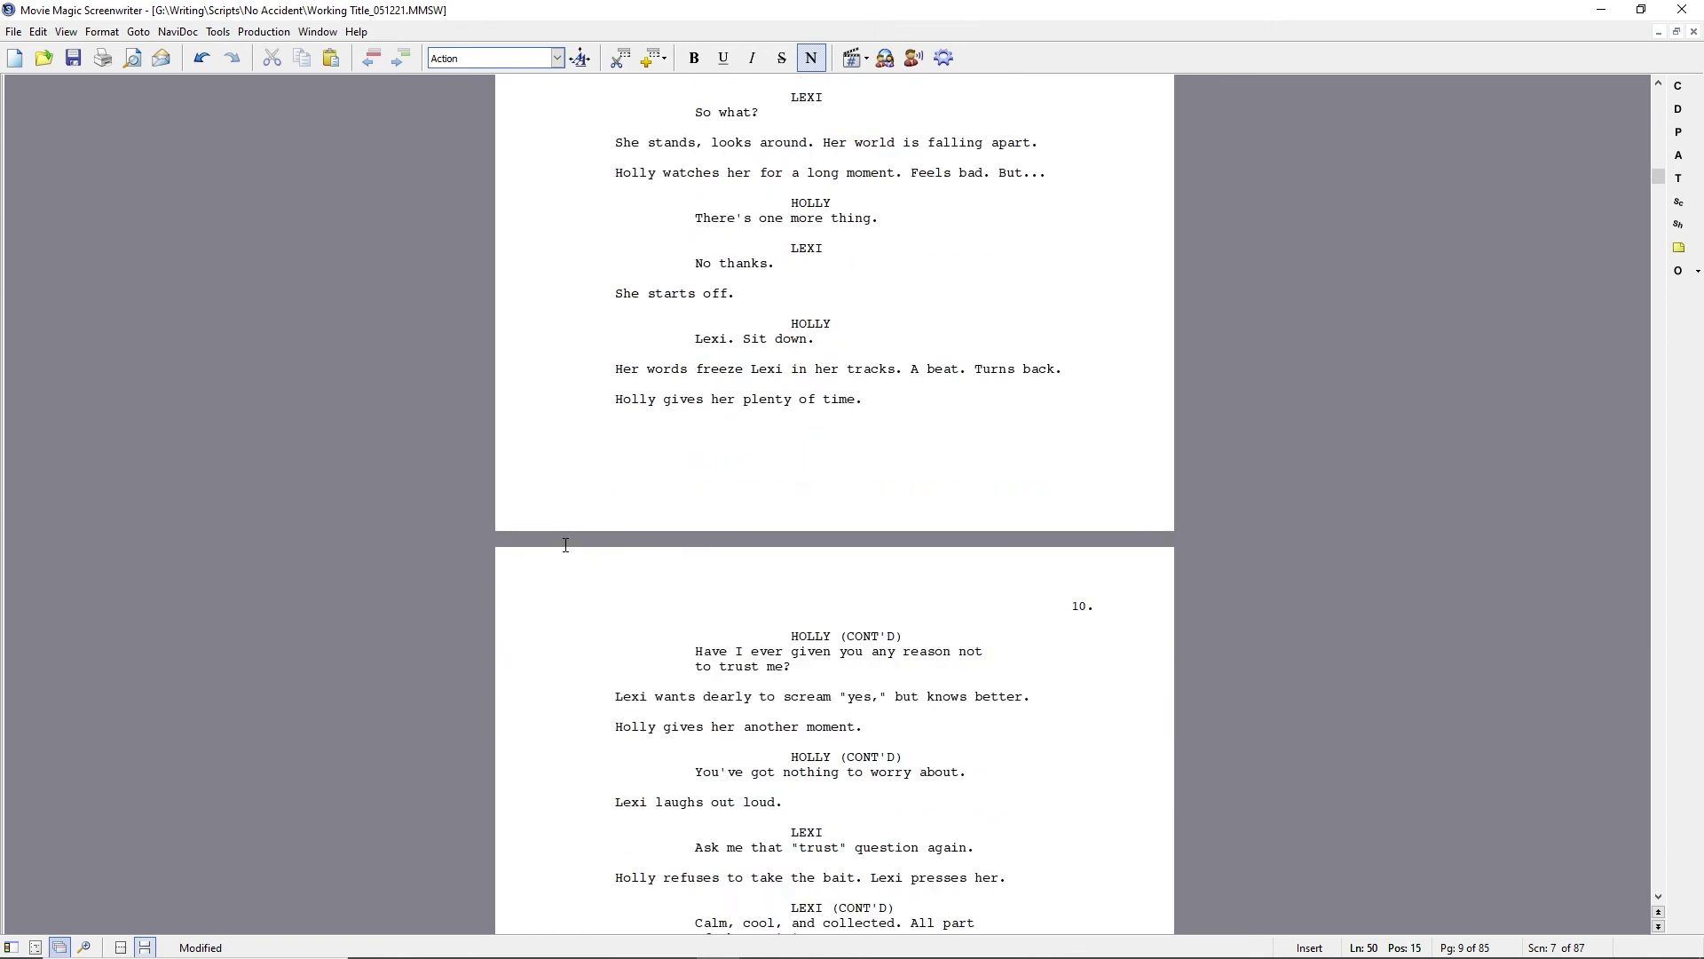
scroll(565, 545, "up", 4)
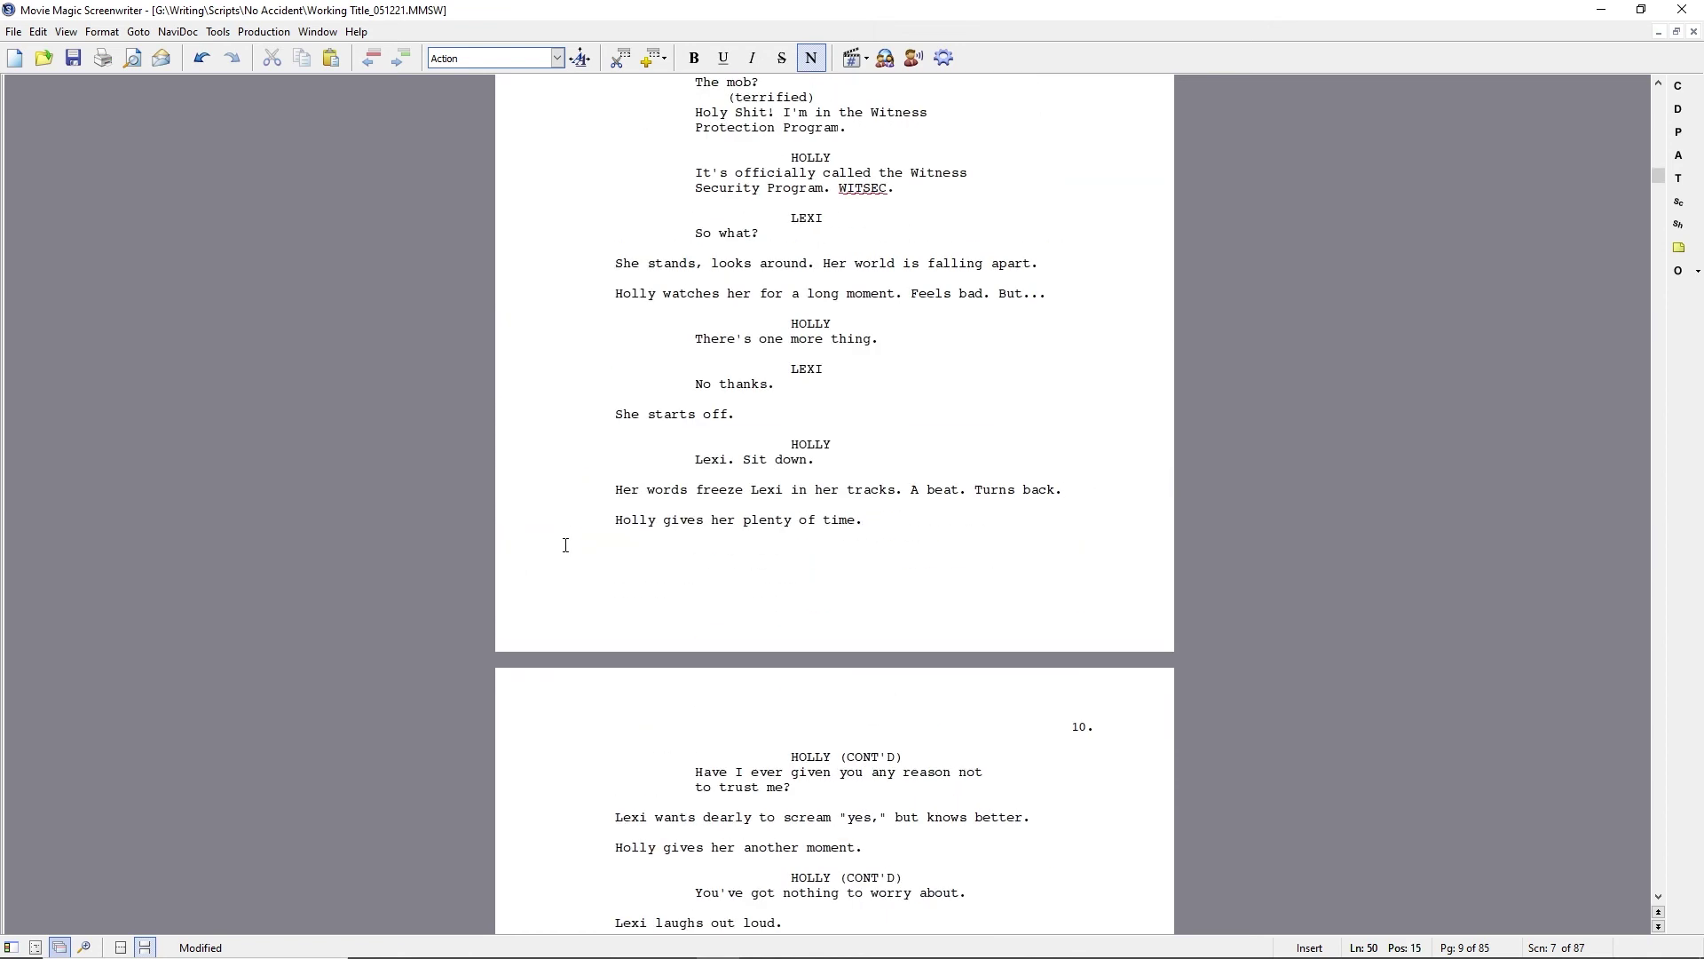
left_click(613, 490)
type("The command")
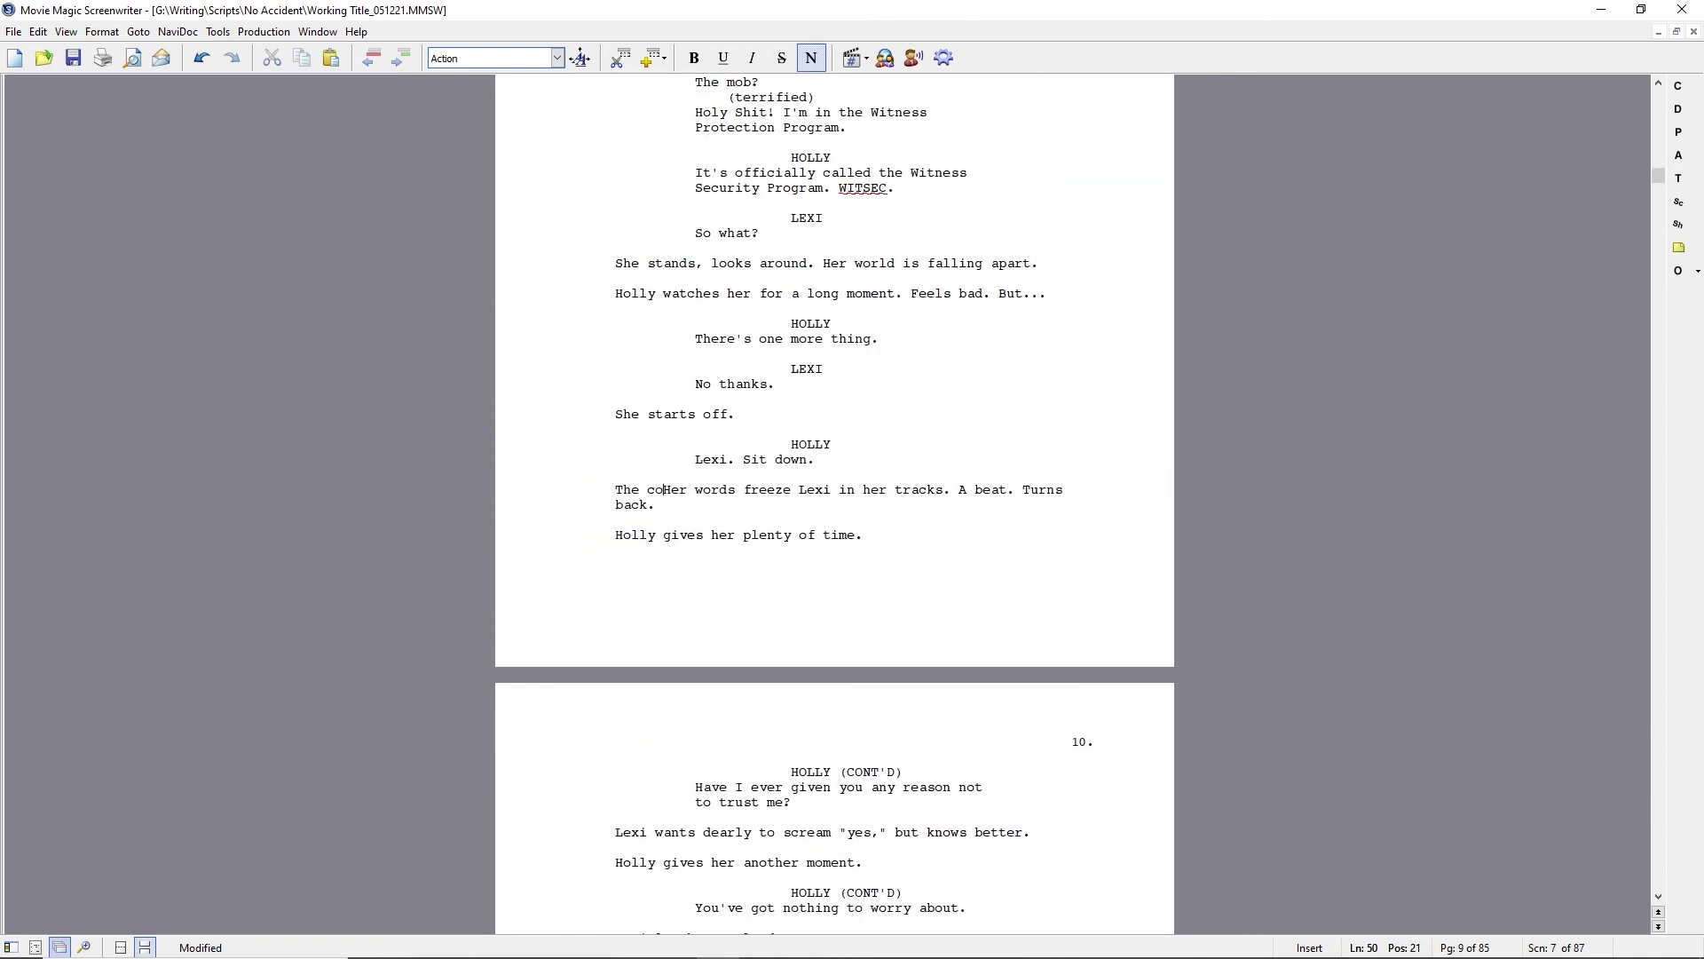
key("ctrl+shift+Right")
key("ctrl+shift+Right")
key("Delete")
key("ctrl+Right")
key("Left")
type("s")
- Split the action after "A beat." and start a new line reading "She turns back. Holly points at Lexi's chair."
left_click(999, 490)
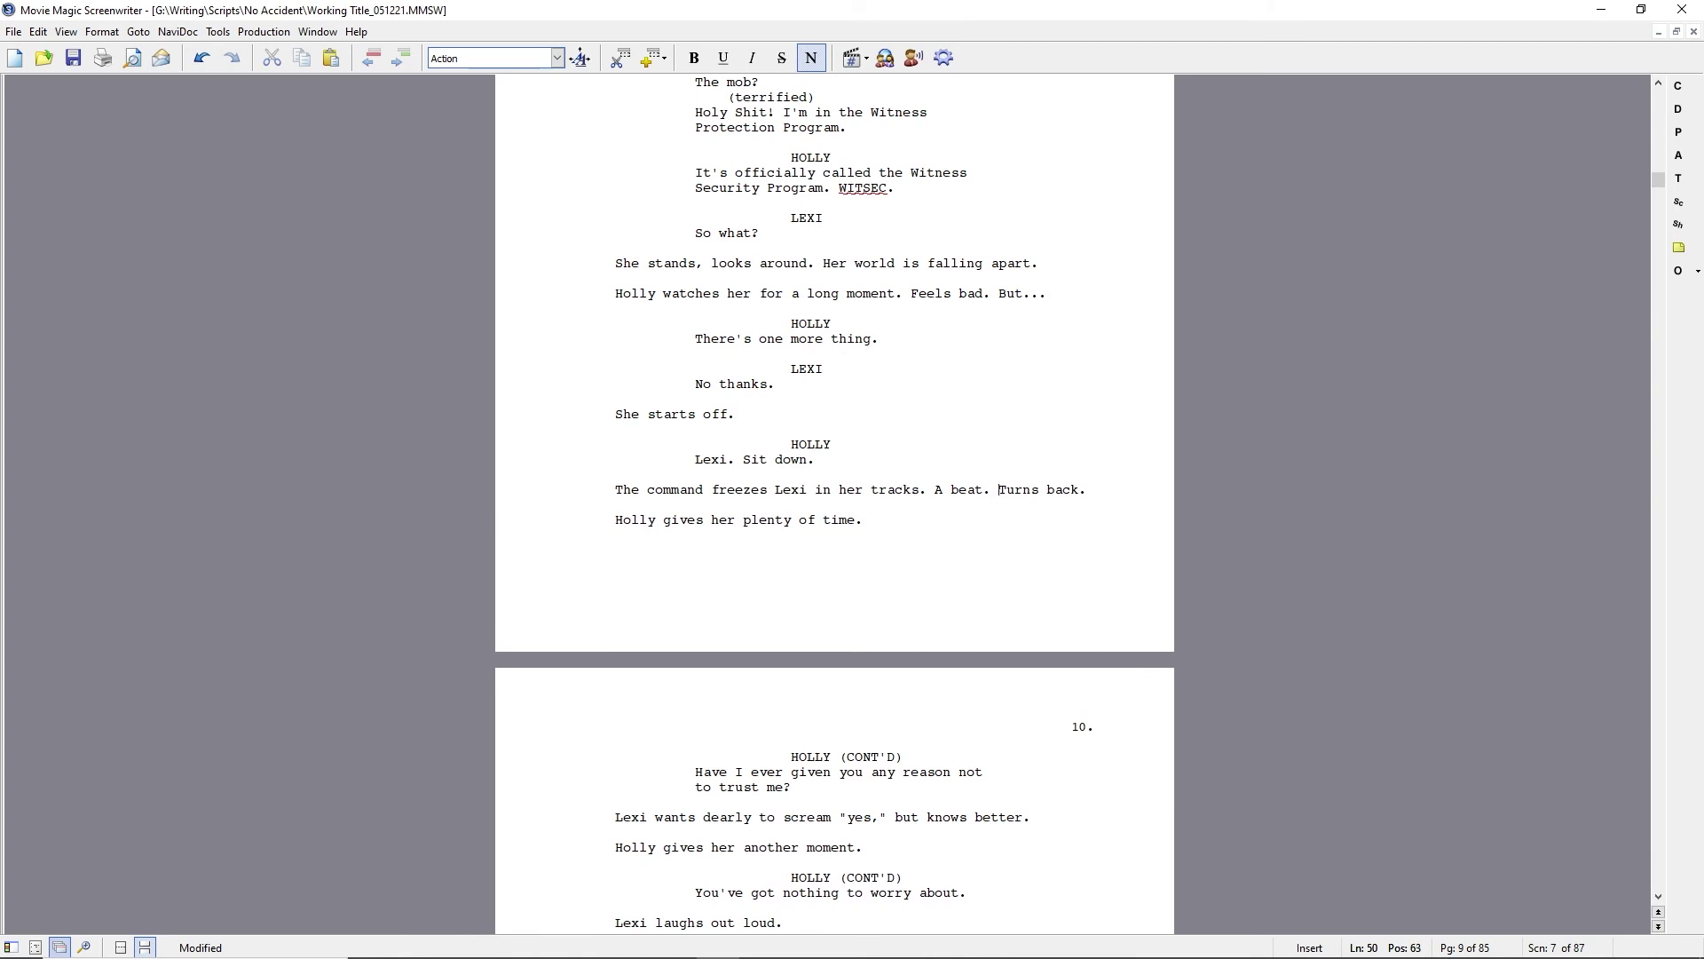
key("Return")
type("She turns back. Holly points ")
type("at Lexi's chair.")
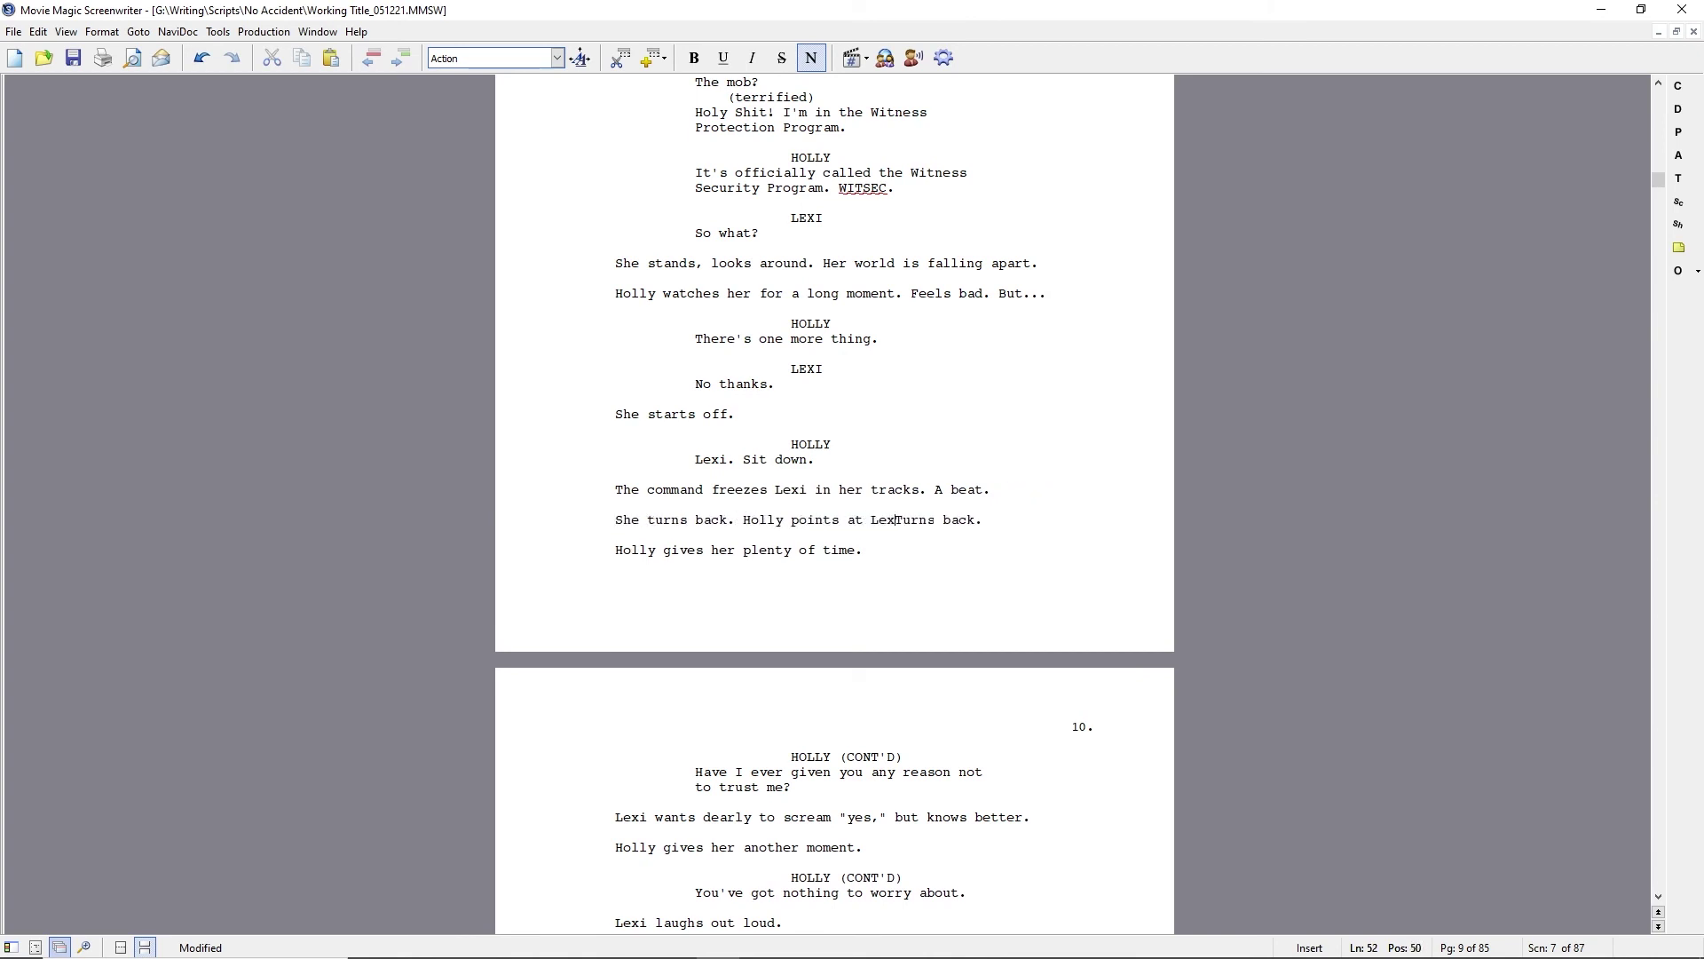
- Add the action line "Lexi sits, with prejudice." in place of the leftover "Turns back."
key("Return")
type("Lexi sits, with pre")
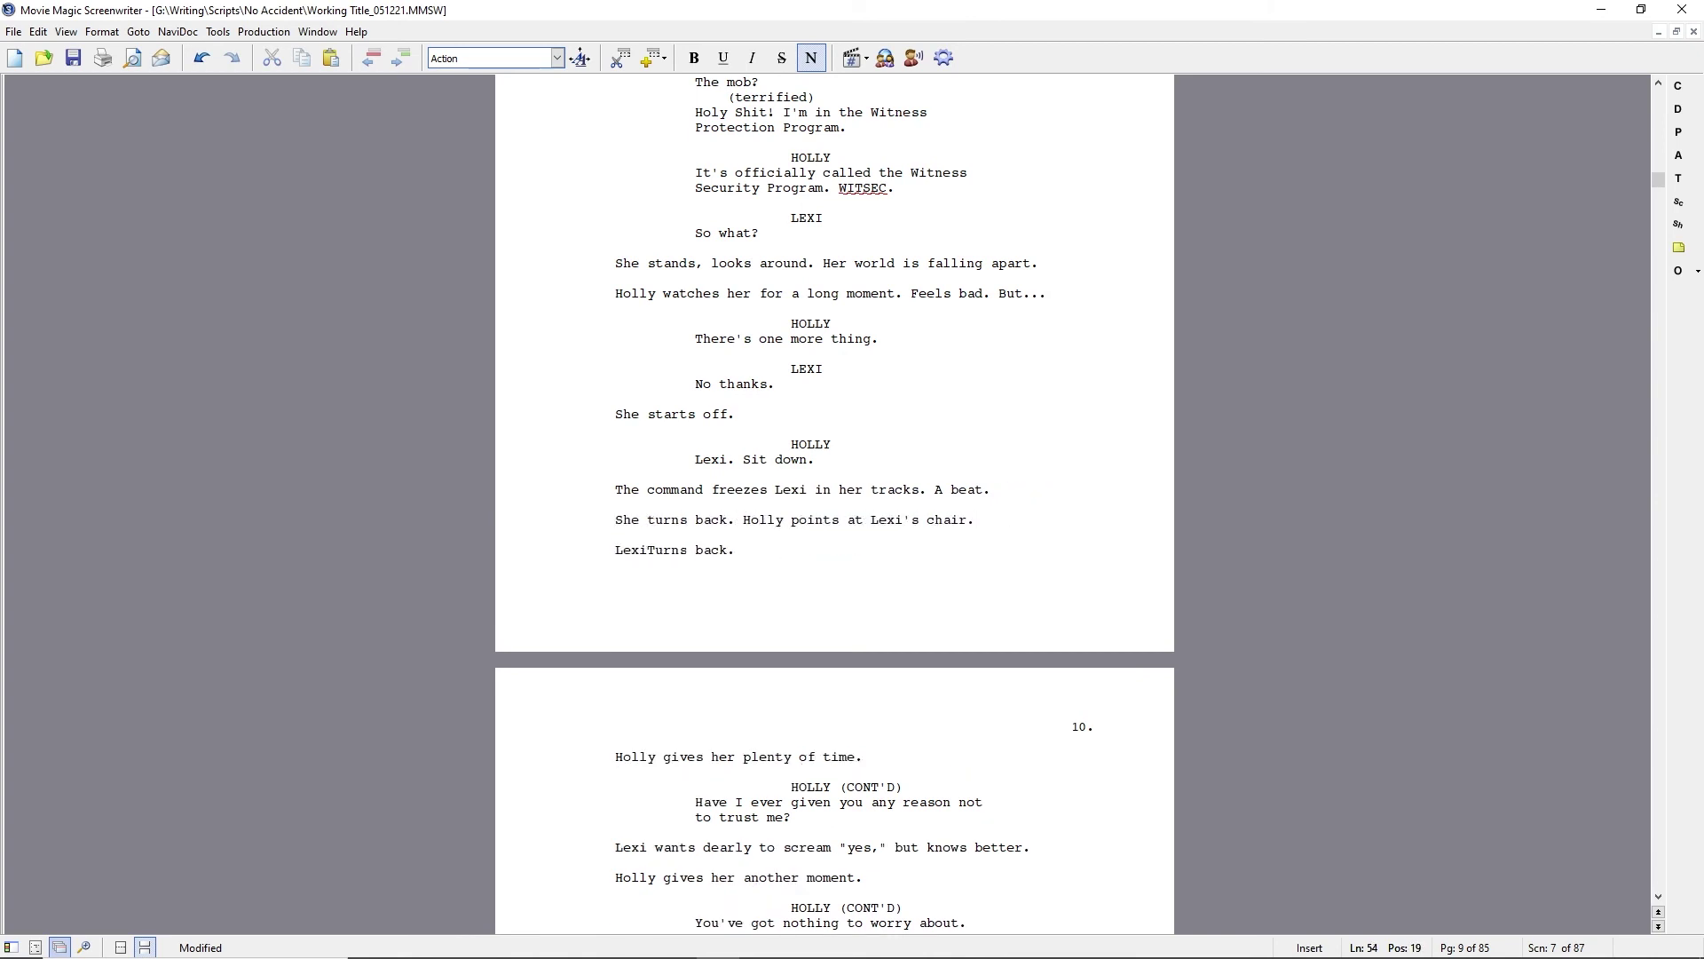
type("judice")
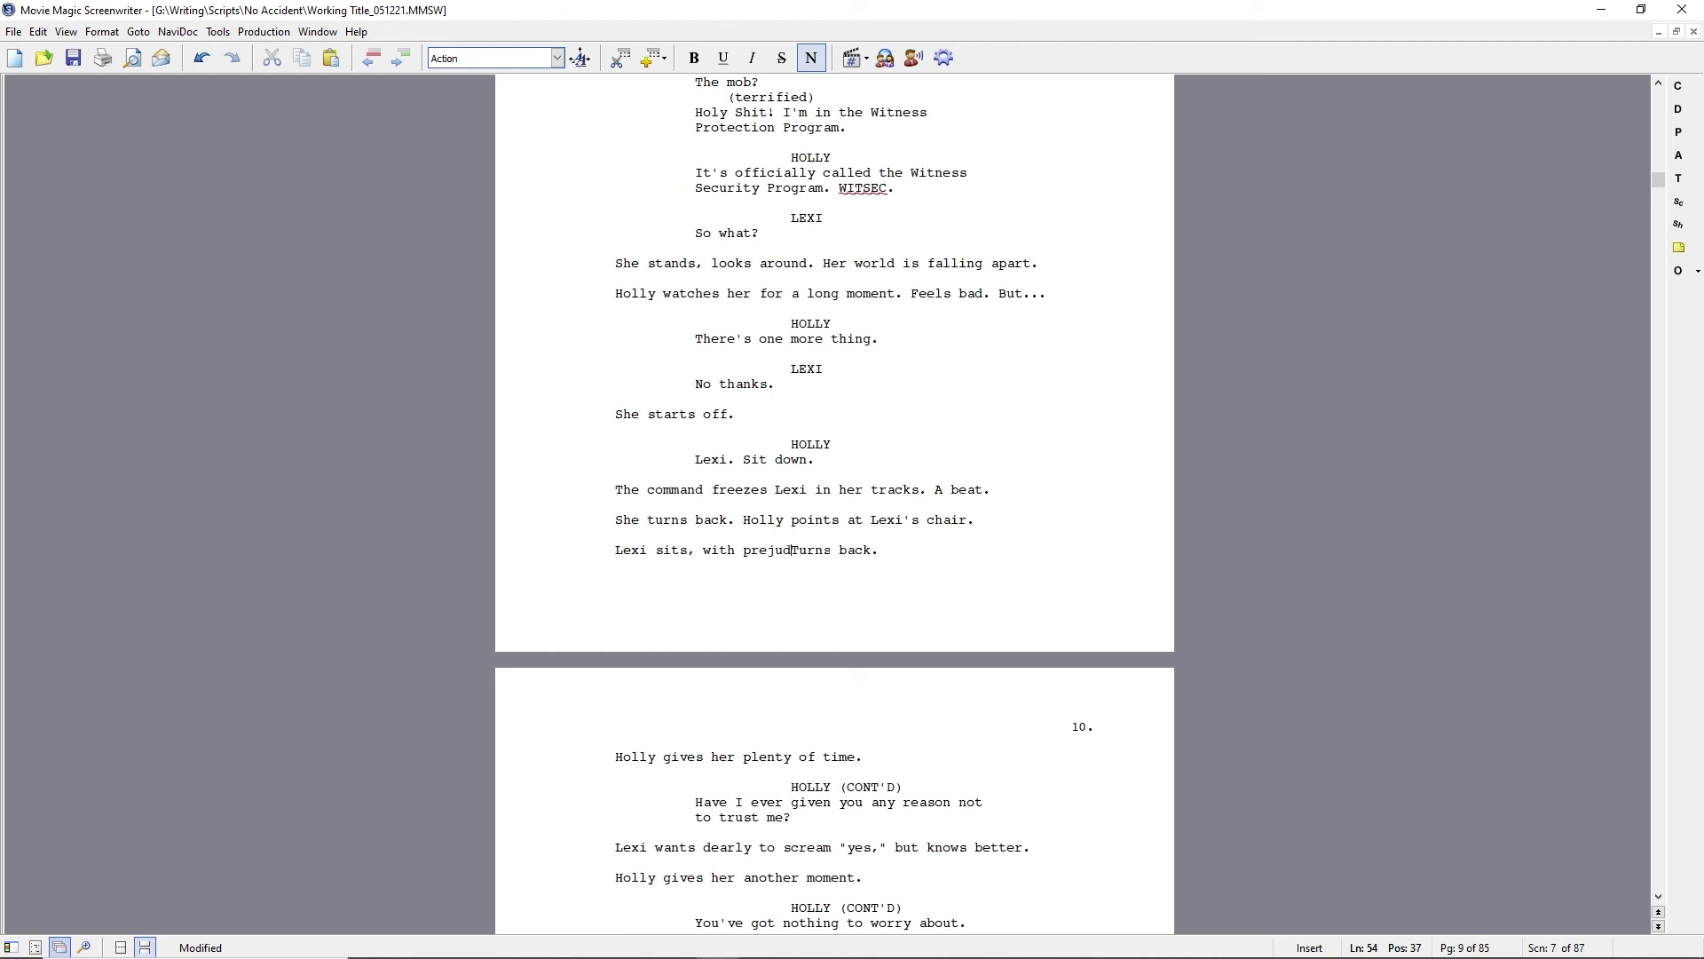
key("shift+End")
type(".")
- Delete "Holly gives her plenty of time." and replace Holly's question about trusting her with "You're perfectly safe."
left_click(615, 757)
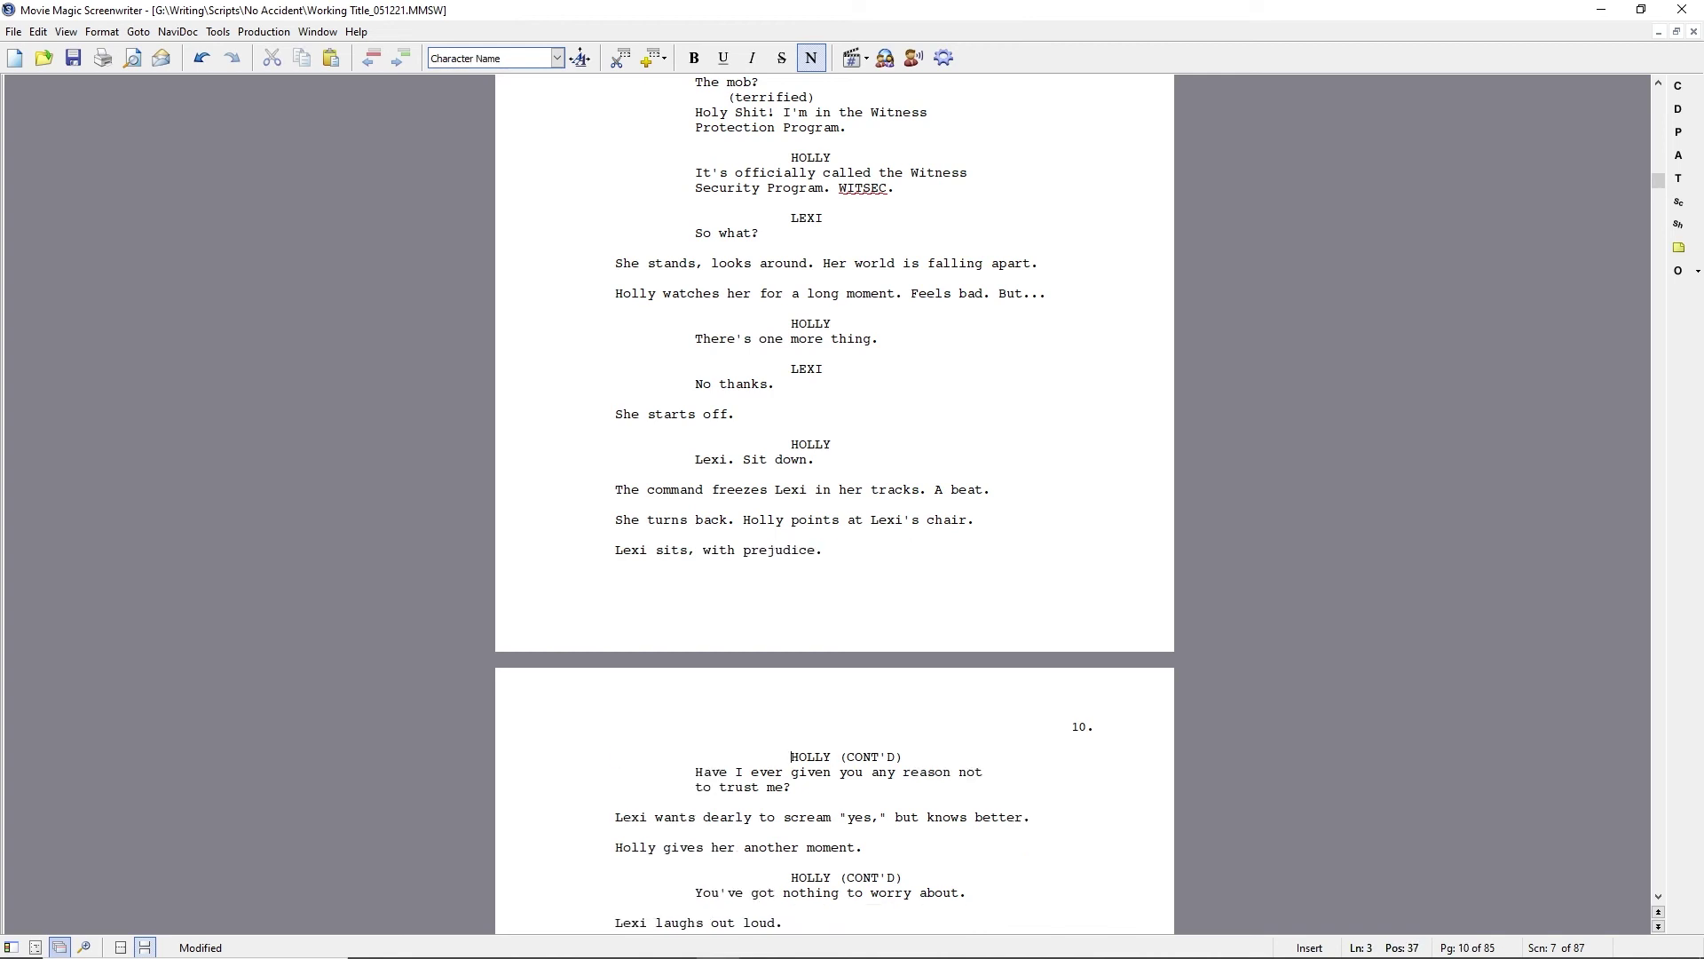
key("Up")
key("Down")
key("shift+Down")
key("shift+Down")
type("h")
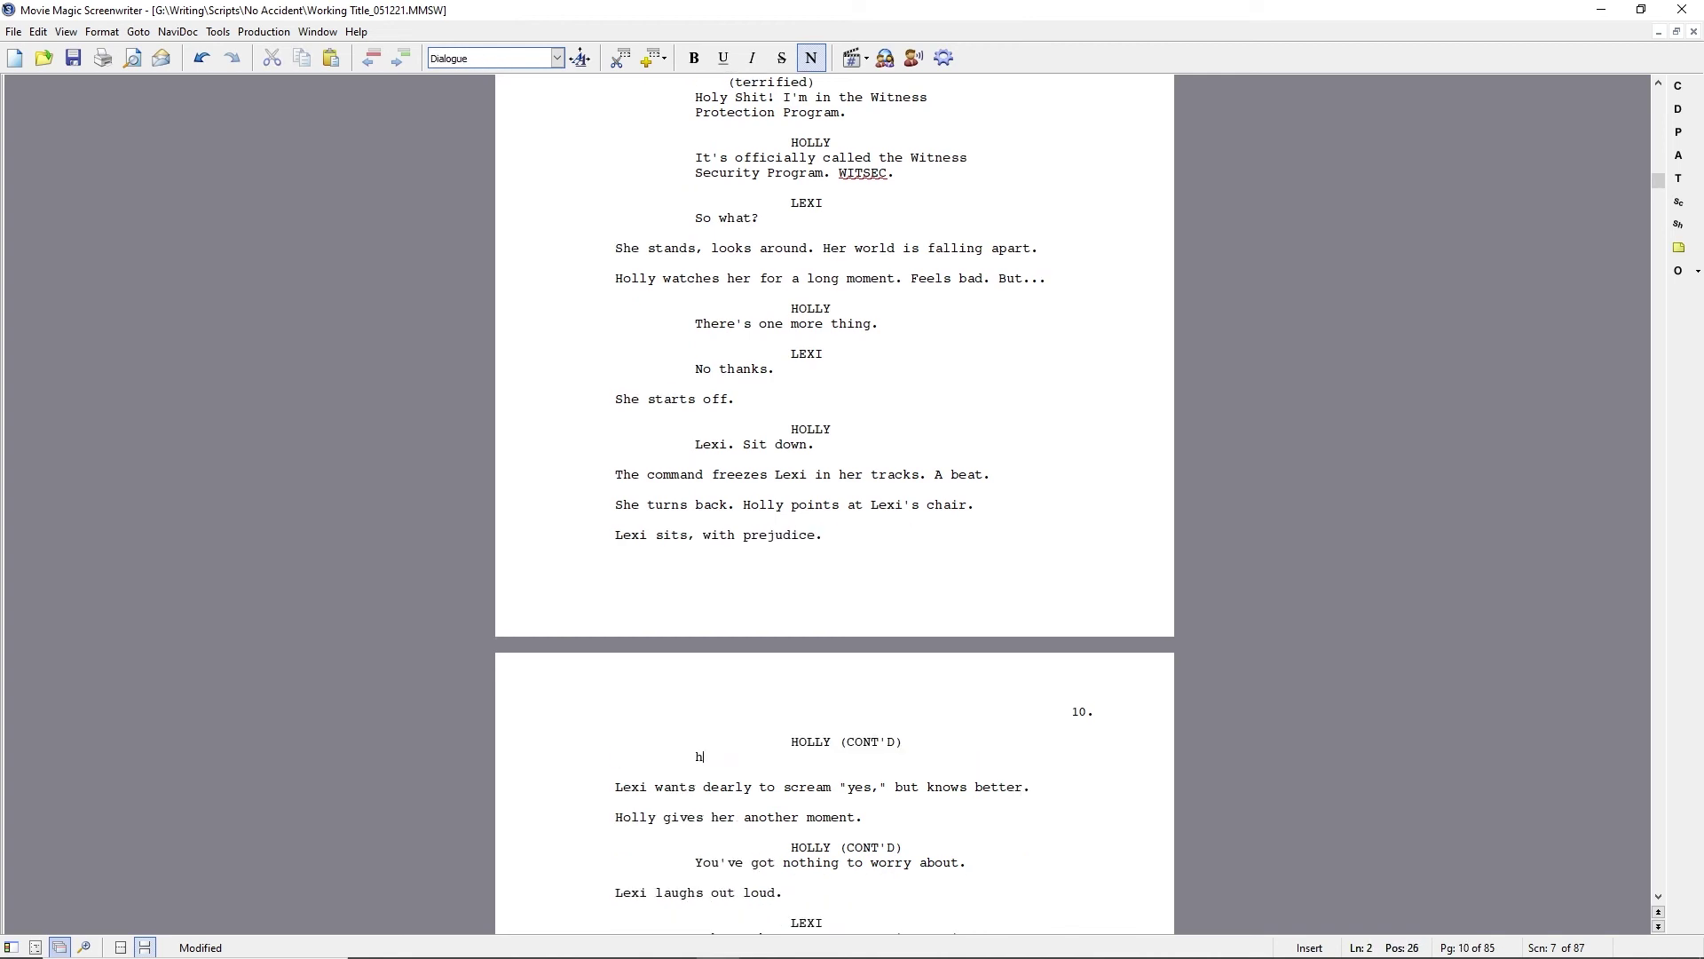
key("BackSpace")
type("You're perfectly safe.")
- Review the dialogue on page 10 down to Lexi's question about the "aunt" part
key("Down")
key("Down")
key("Down")
key("Down")
key("Down")
key("Down")
key("Down")
key("Down")
key("Down")
key("Down")
key("Down")
key("Down")
key("Down")
key("Down")
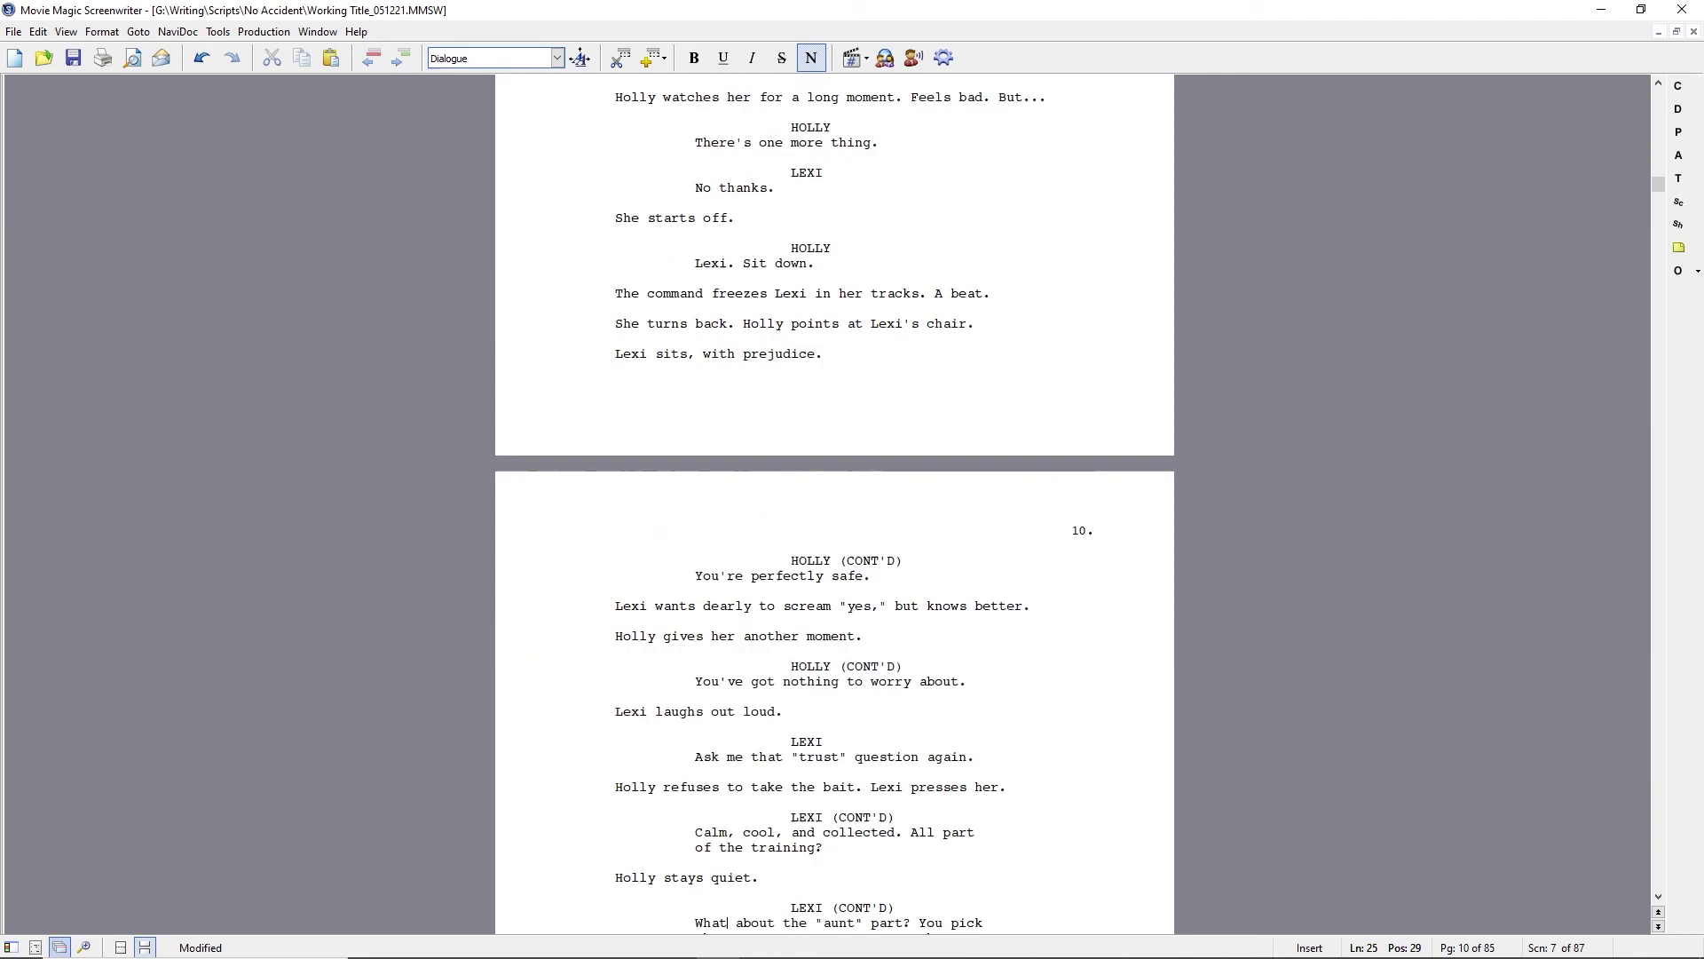
- Review the exchange on page 10 from Lexi's "aunt" question back up to Holly's opening line
key("Down")
key("Down")
key("Down")
key("Down")
key("Down")
key("Down")
key("Down")
key("Up")
key("Up")
key("Up")
key("Up")
key("Up")
key("Up")
key("Up")
key("Up")
key("Up")
key("Up")
key("Up")
key("Up")
key("Up")
key("Up")
key("Up")
key("Up")
key("Up")
key("Up")
key("Up")
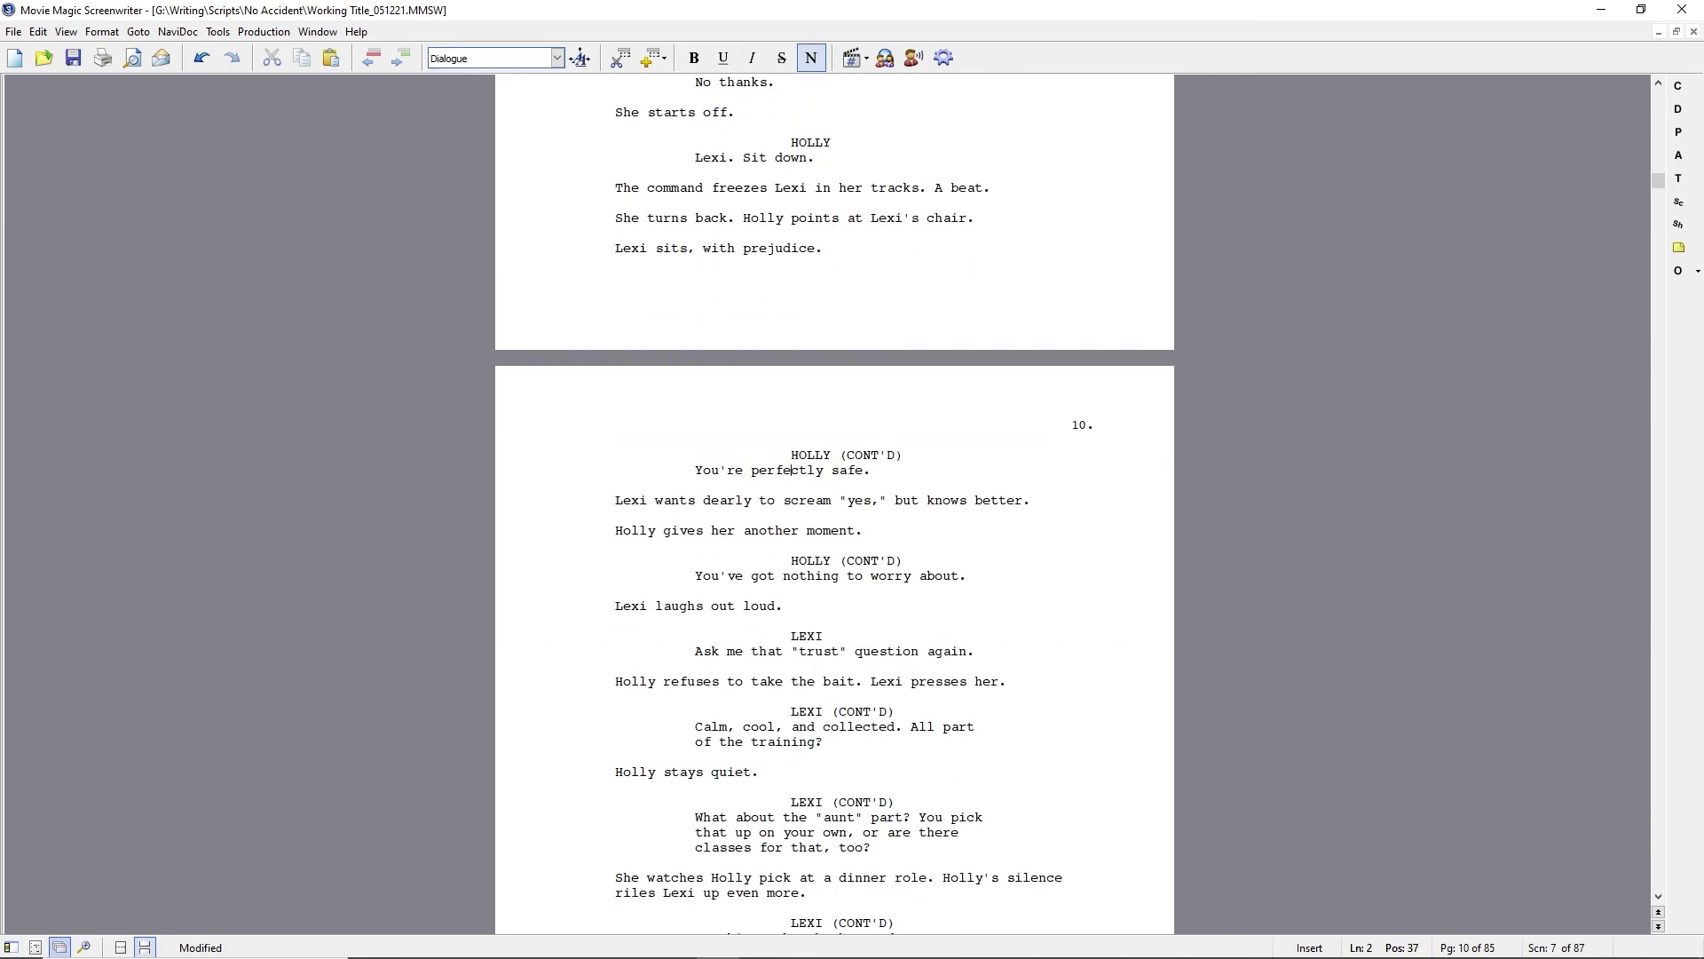
- Delete the two action lines under Holly's "You're perfectly safe." and extend her dialogue with "That's not changing."
key("Down")
key("Home")
key("shift+Down")
key("shift+Down")
key("shift+Down")
key("shift+Down")
key("shift+Up")
key("shift+Up")
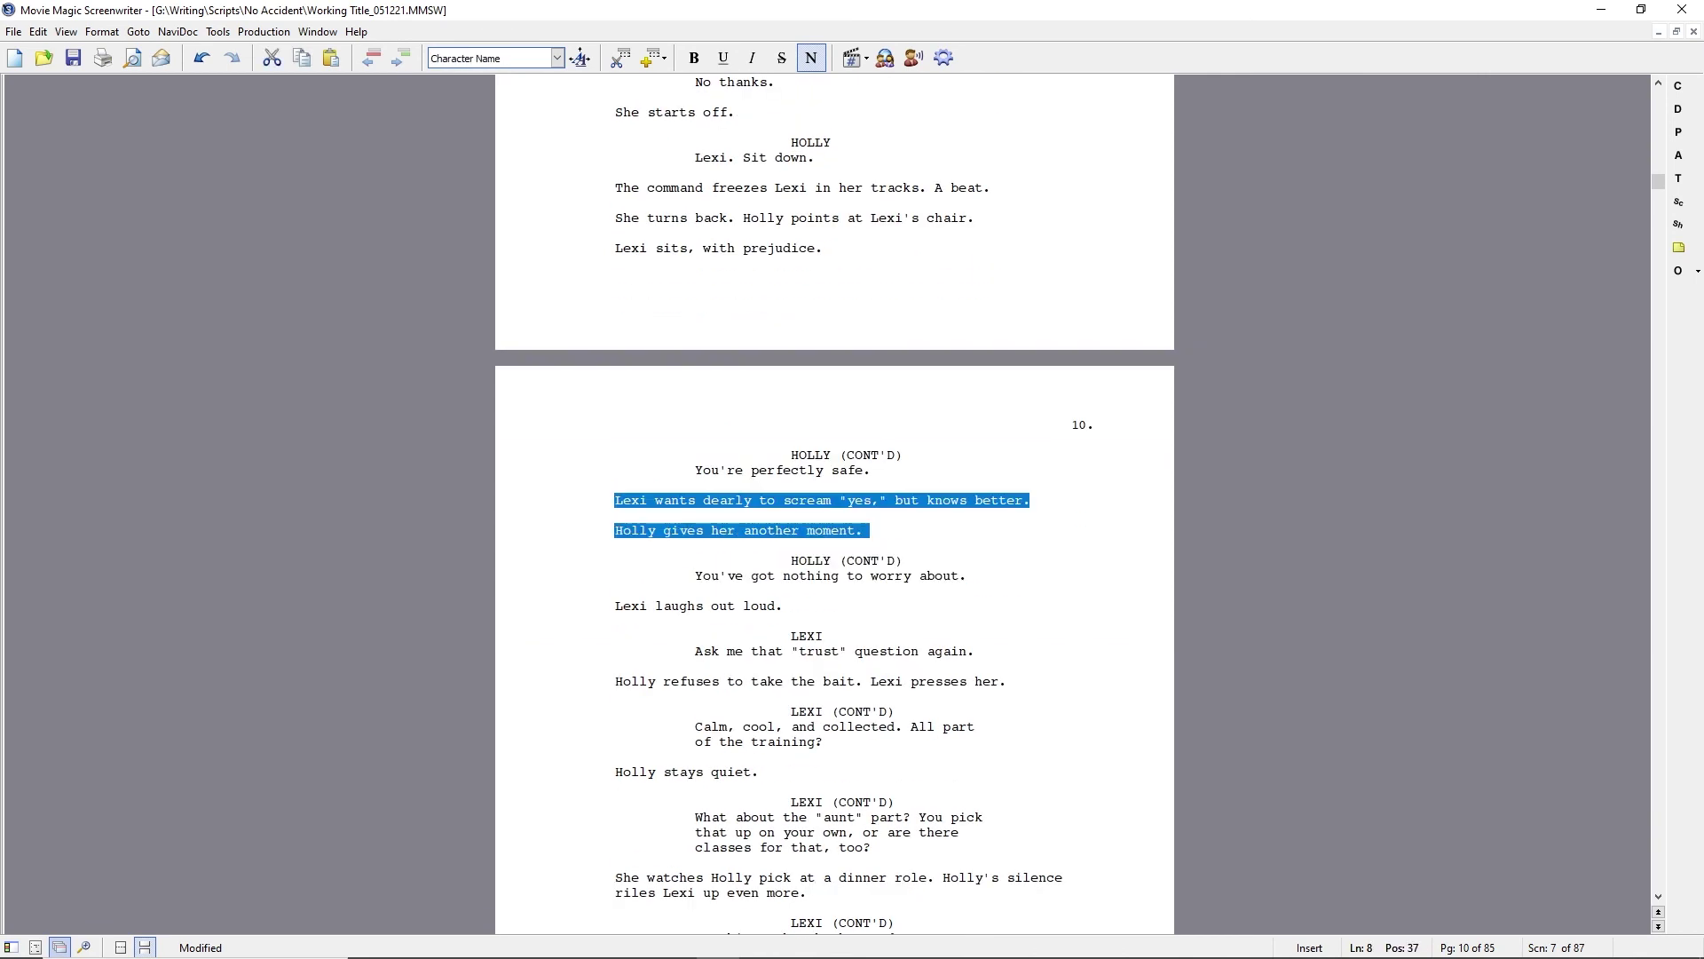
key("Delete")
type("That's not changing.")
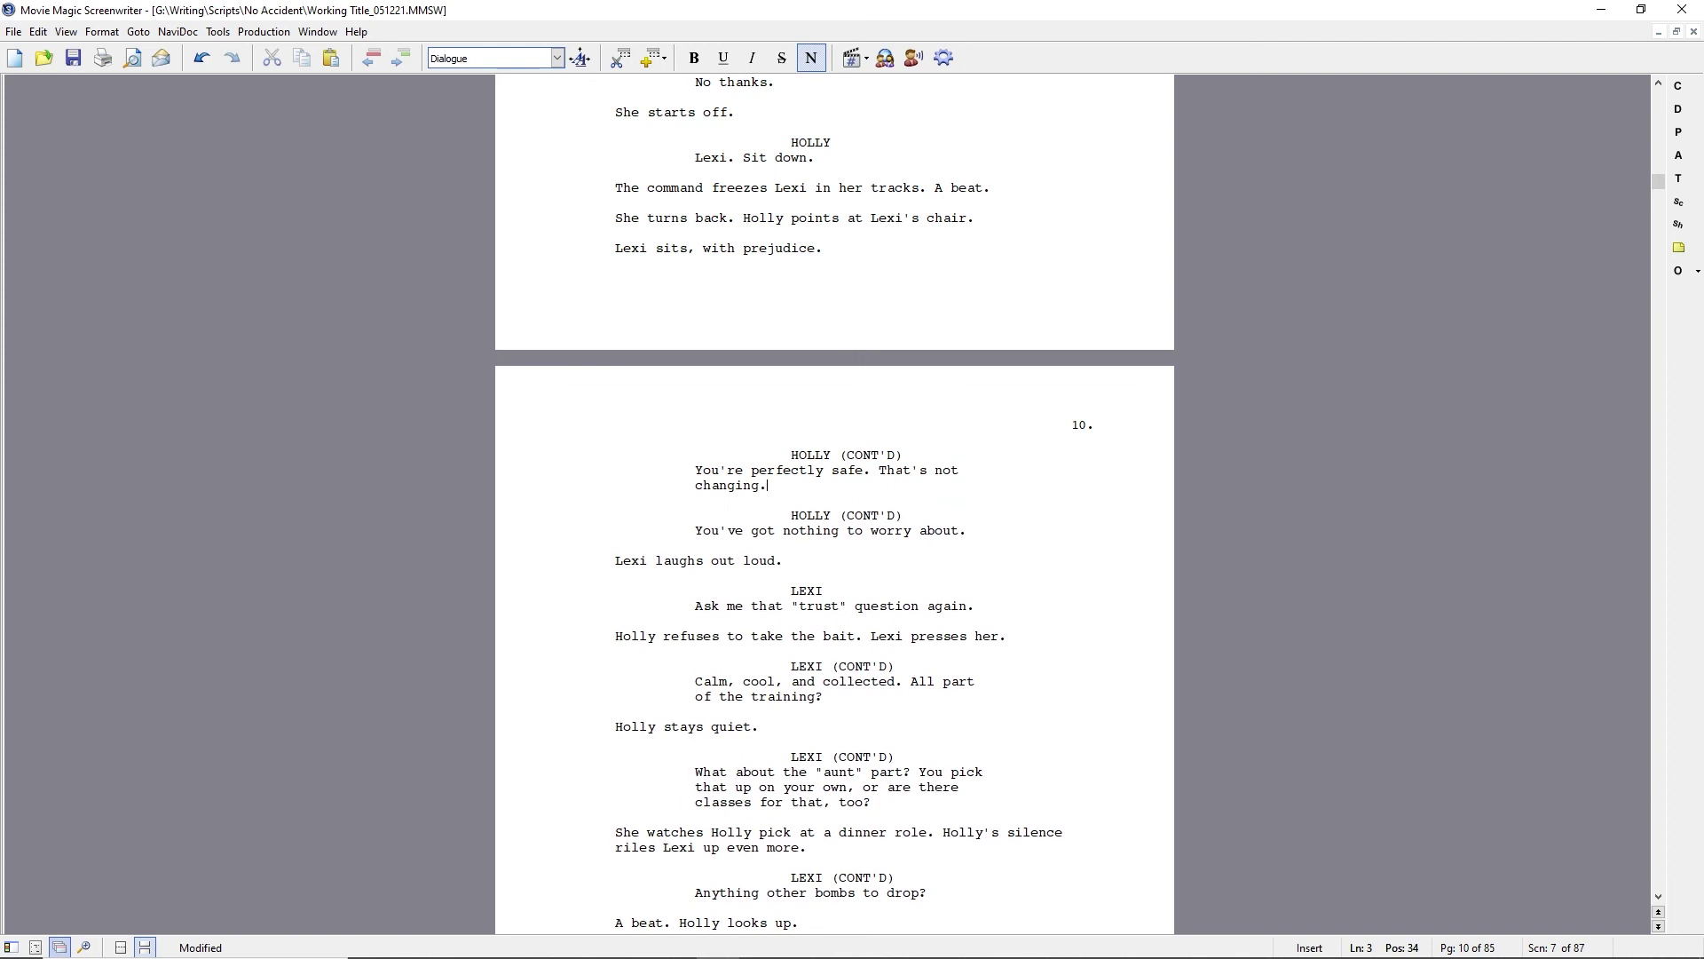
- Change the next speaker to LEXI and replace "You've got nothing to worry about." with "Meaning something else is."
key("Down")
key("shift+End")
type("LEXI")
key("Return")
type("Meaning something else is.")
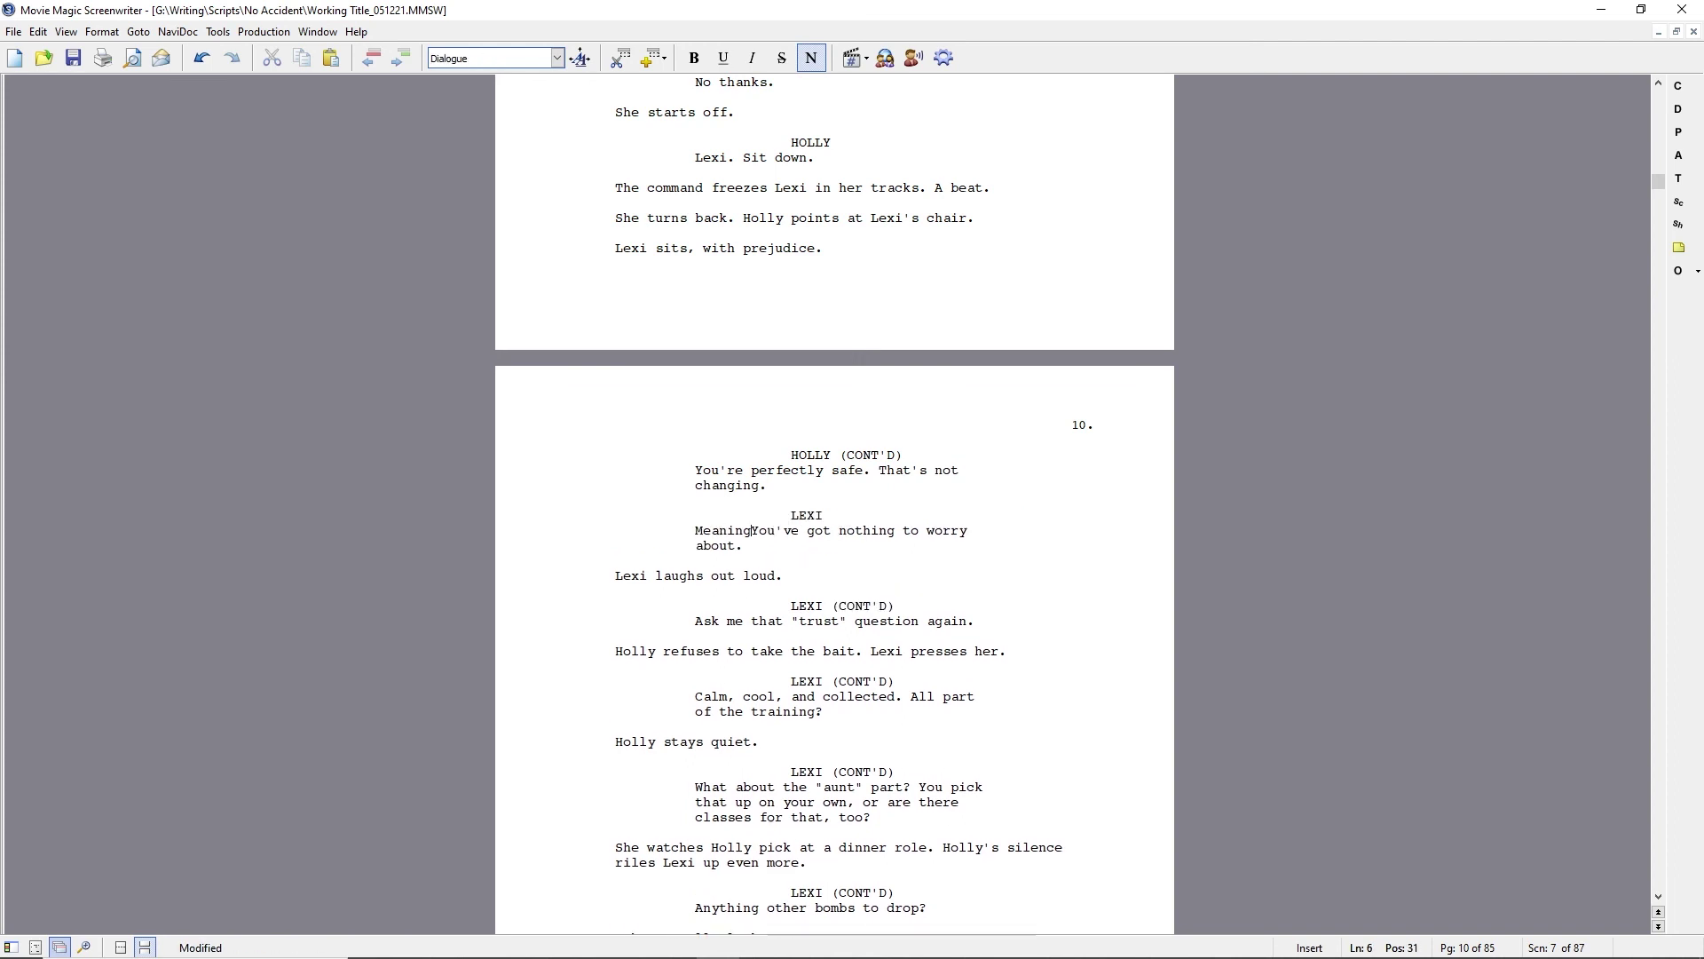
key("shift+Down")
key("Delete")
- Add the action line "Holly = busted." below Lexi's "Meaning something else is."
key("Return")
type("Holly catches")
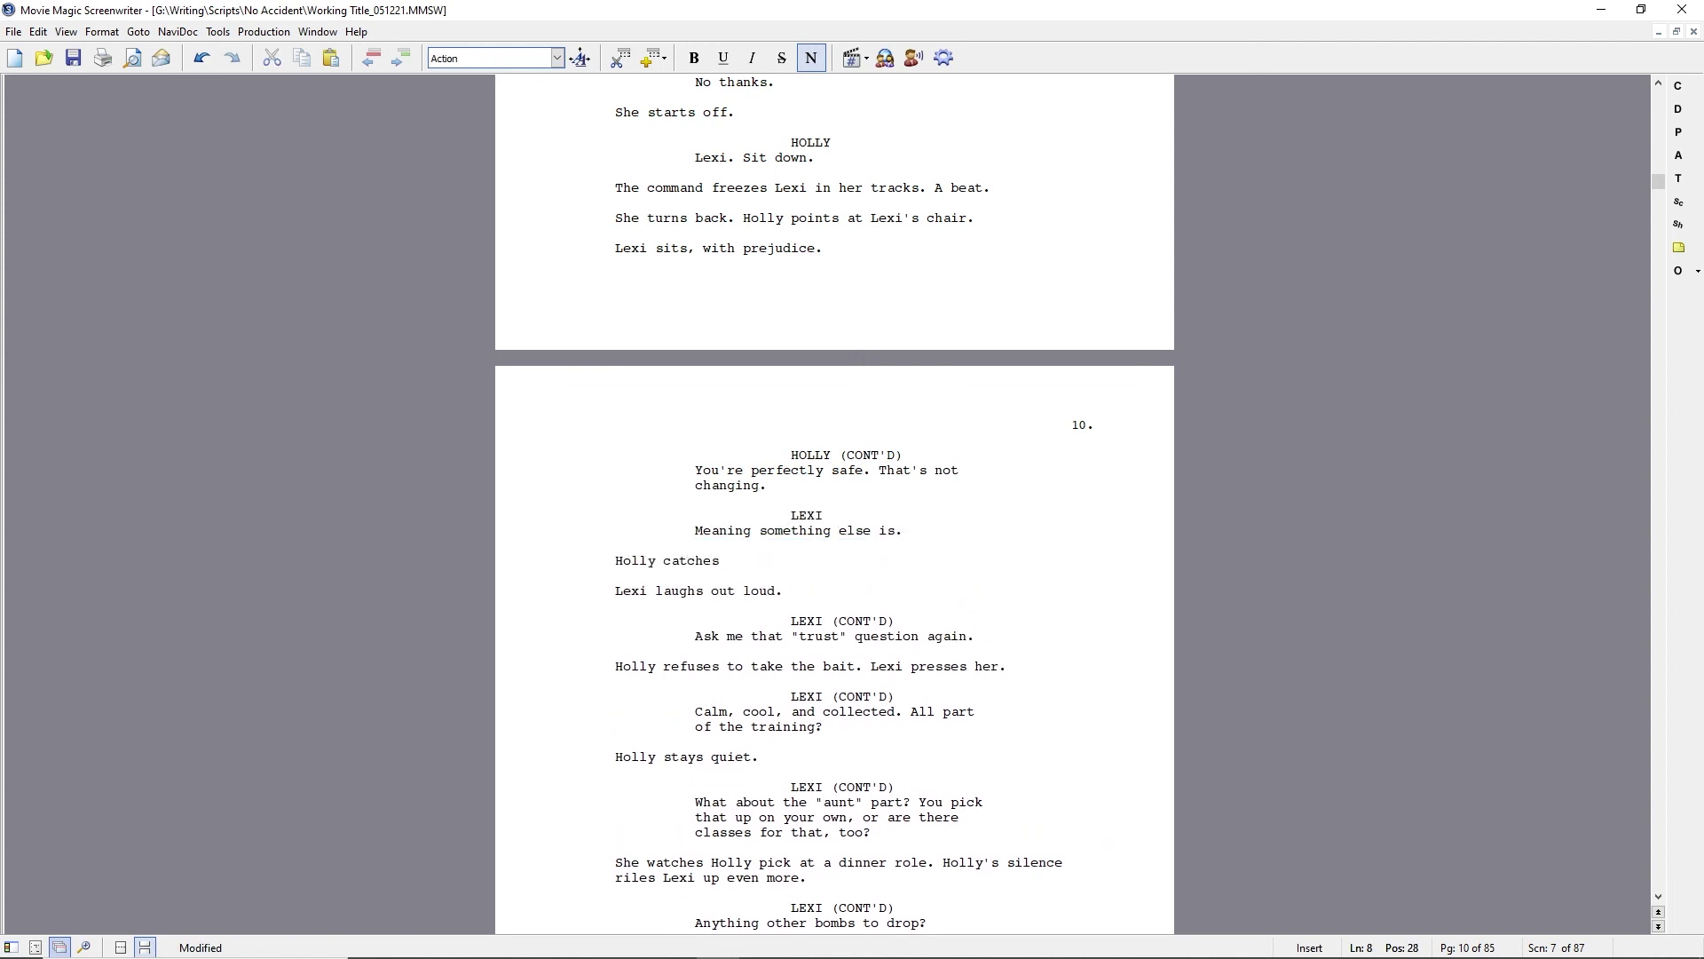
key("BackSpace")
key("BackSpace")
key("BackSpace")
key("BackSpace")
key("BackSpace")
key("BackSpace")
key("BackSpace")
key("BackSpace")
type("regretsher choice of words.")
key("shift+Home")
type("Holly = busted.")
- Change the subject of the "Holly = busted." action line to "Holly's guilty silence"
left_click(824, 620)
scroll(685, 608, "down", 2)
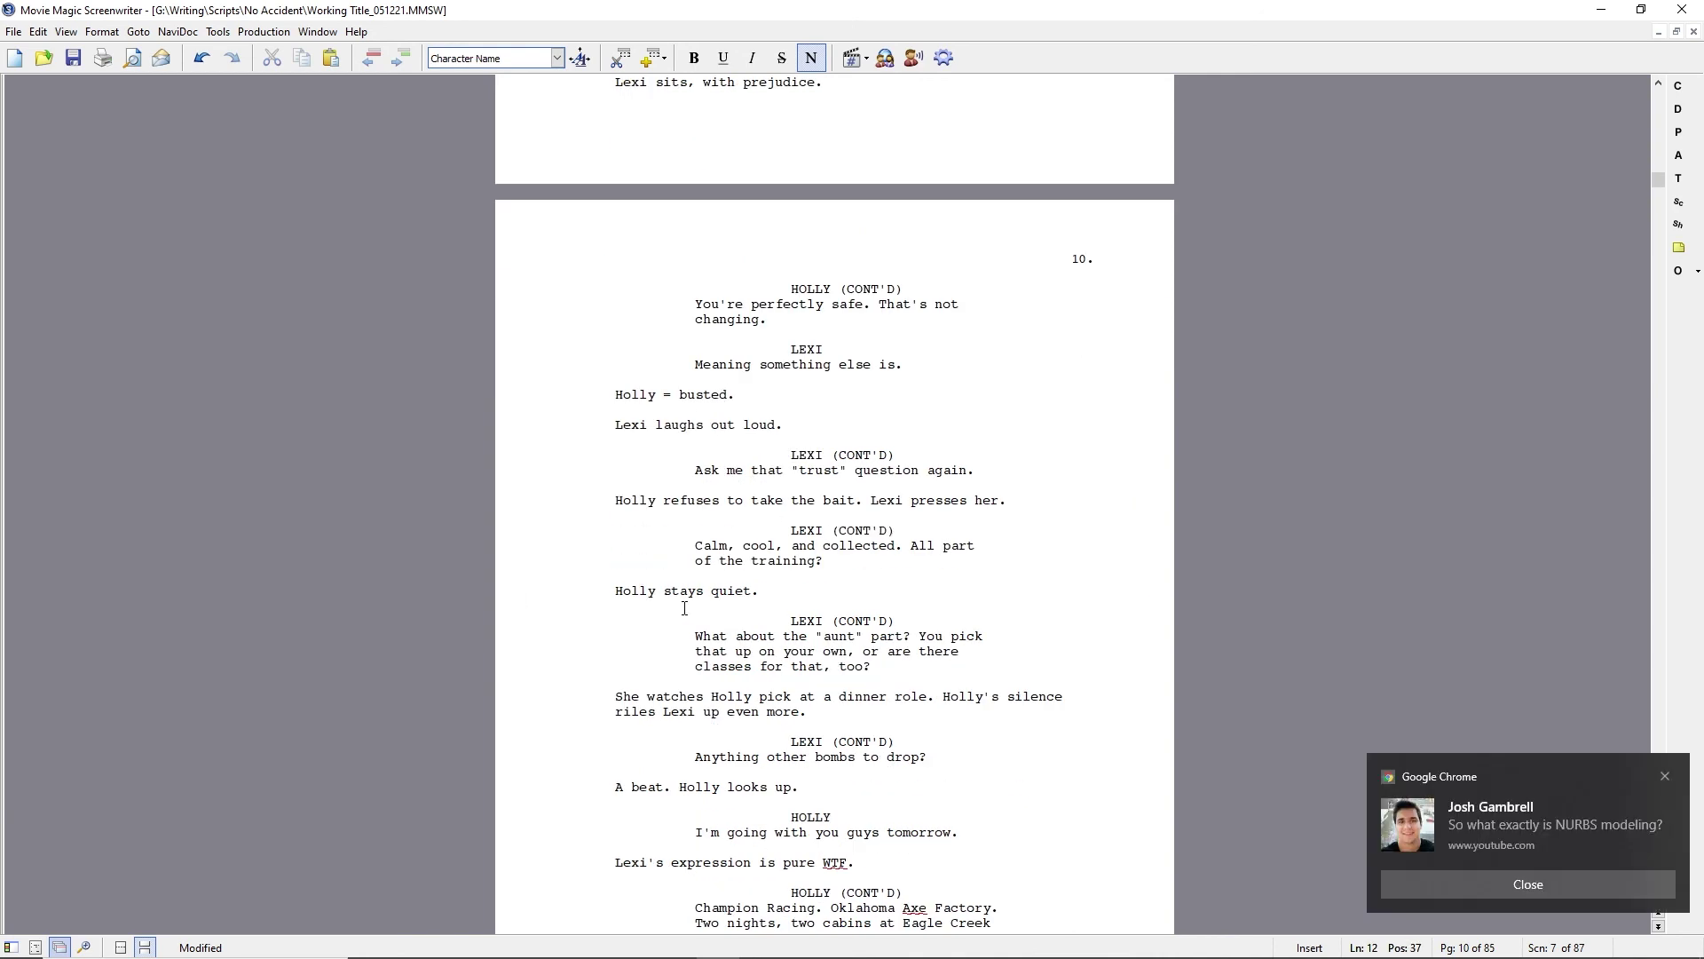
scroll(685, 608, "up", 1)
scroll(679, 537, "down", 4)
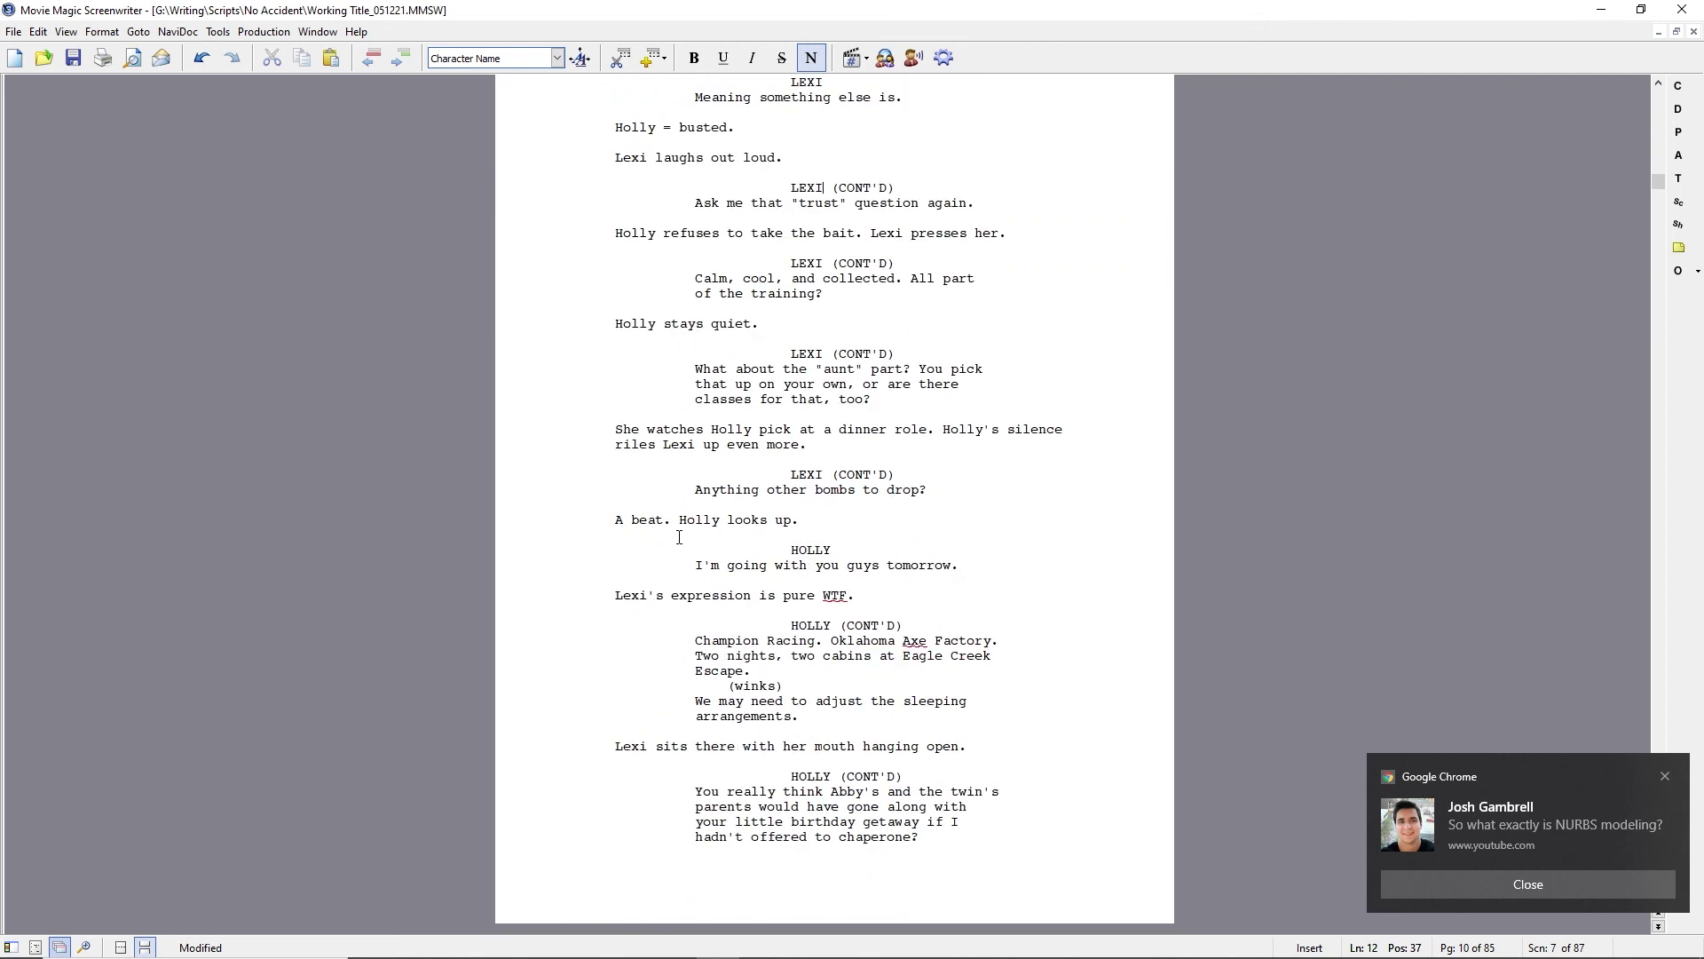
scroll(679, 537, "up", 5)
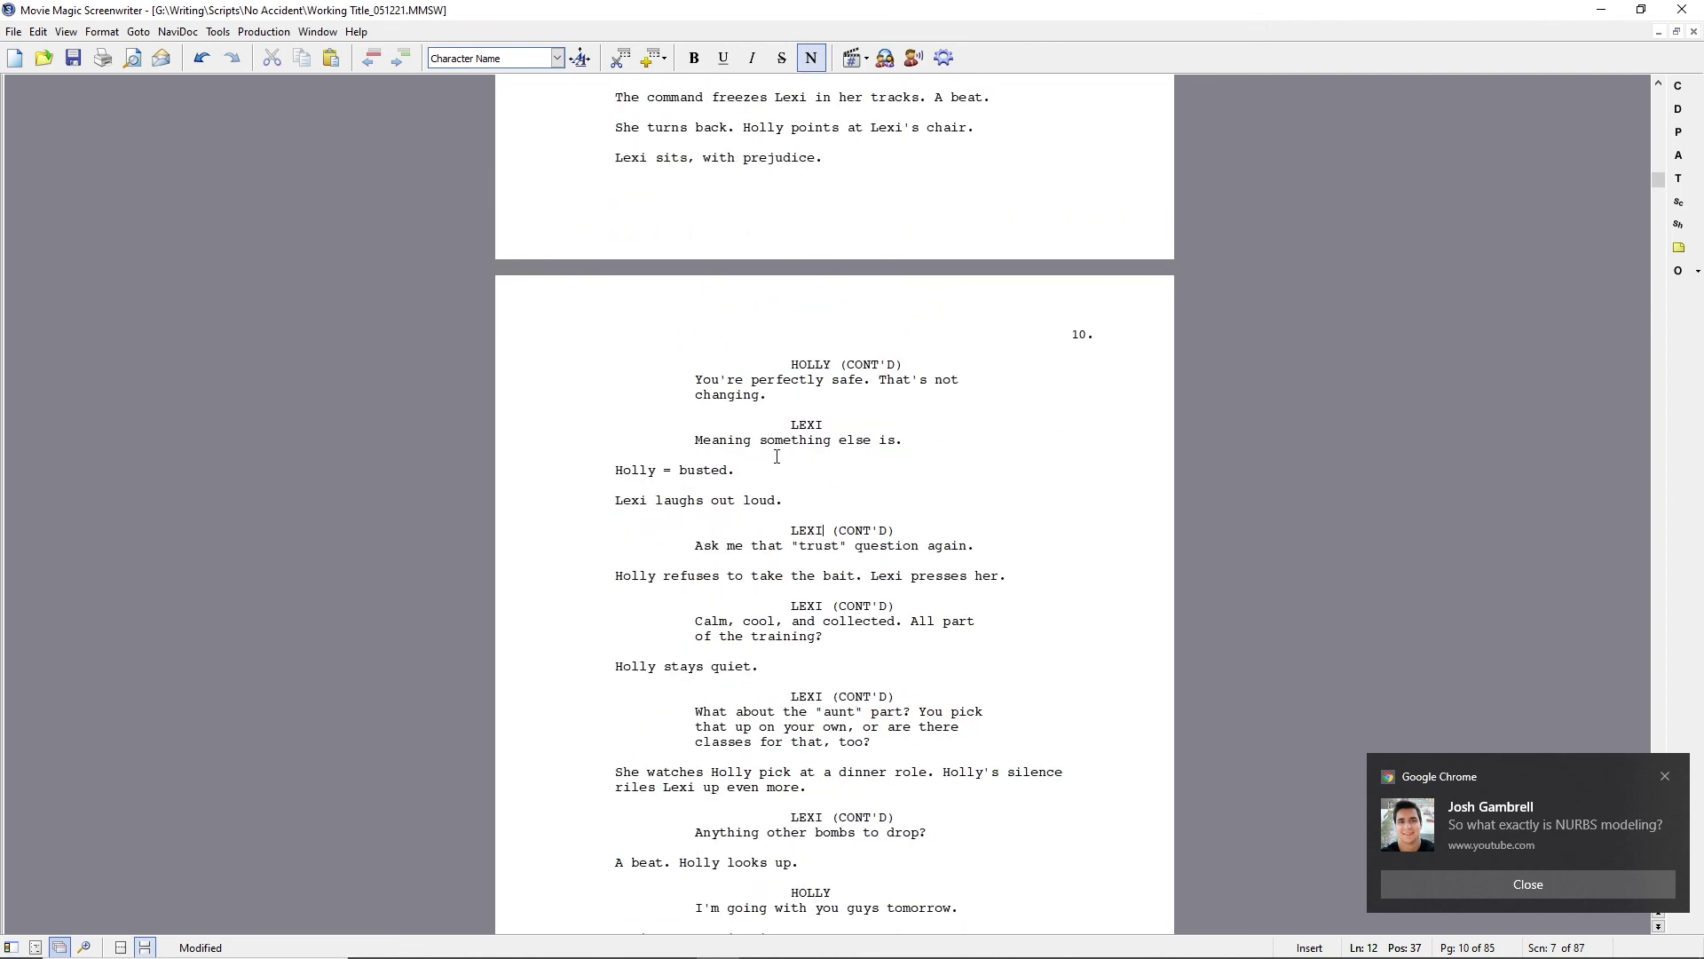
left_click(656, 499)
key("BackSpace")
left_click(665, 469)
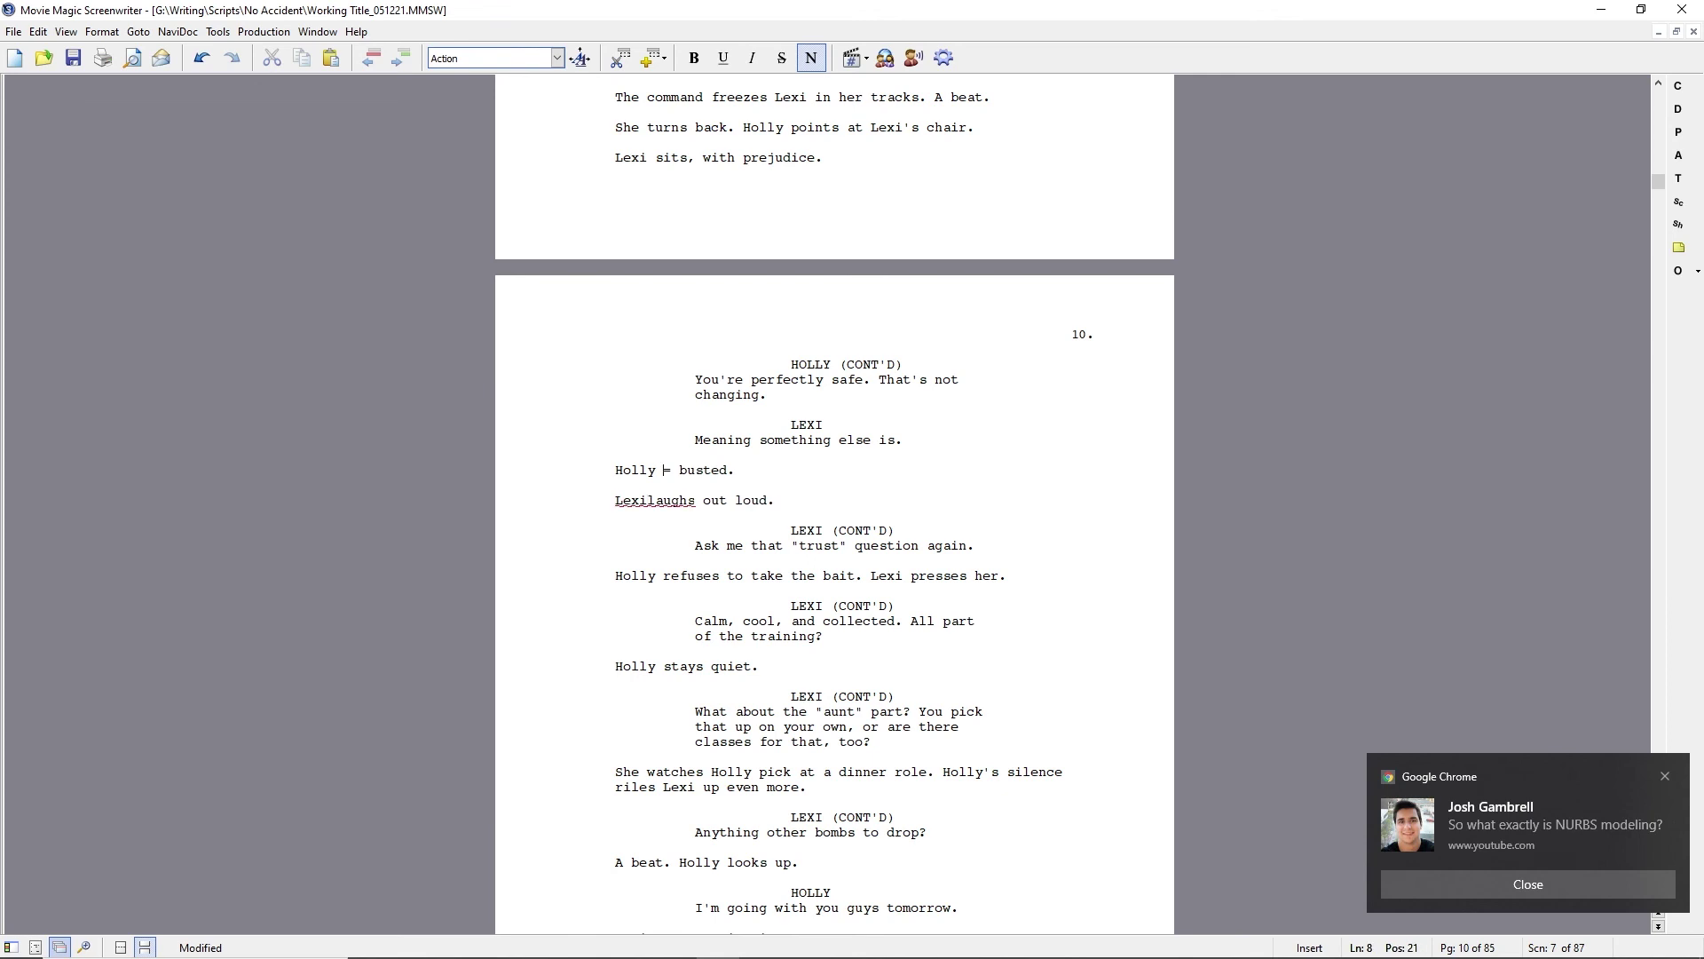
type("admits she")
key("BackSpace")
key("BackSpace")
key("BackSpace")
key("BackSpace")
key("BackSpace")
key("BackSpace")
key("BackSpace")
key("BackSpace")
key("BackSpace")
key("BackSpace")
key("BackSpace")
key("BackSpace")
key("BackSpace")
type("ly's")
key("BackSpace")
type("ilty silence")
key("ctrl+Left")
key("ctrl+Left")
type("guilty")
key("ctrl+shift+Right")
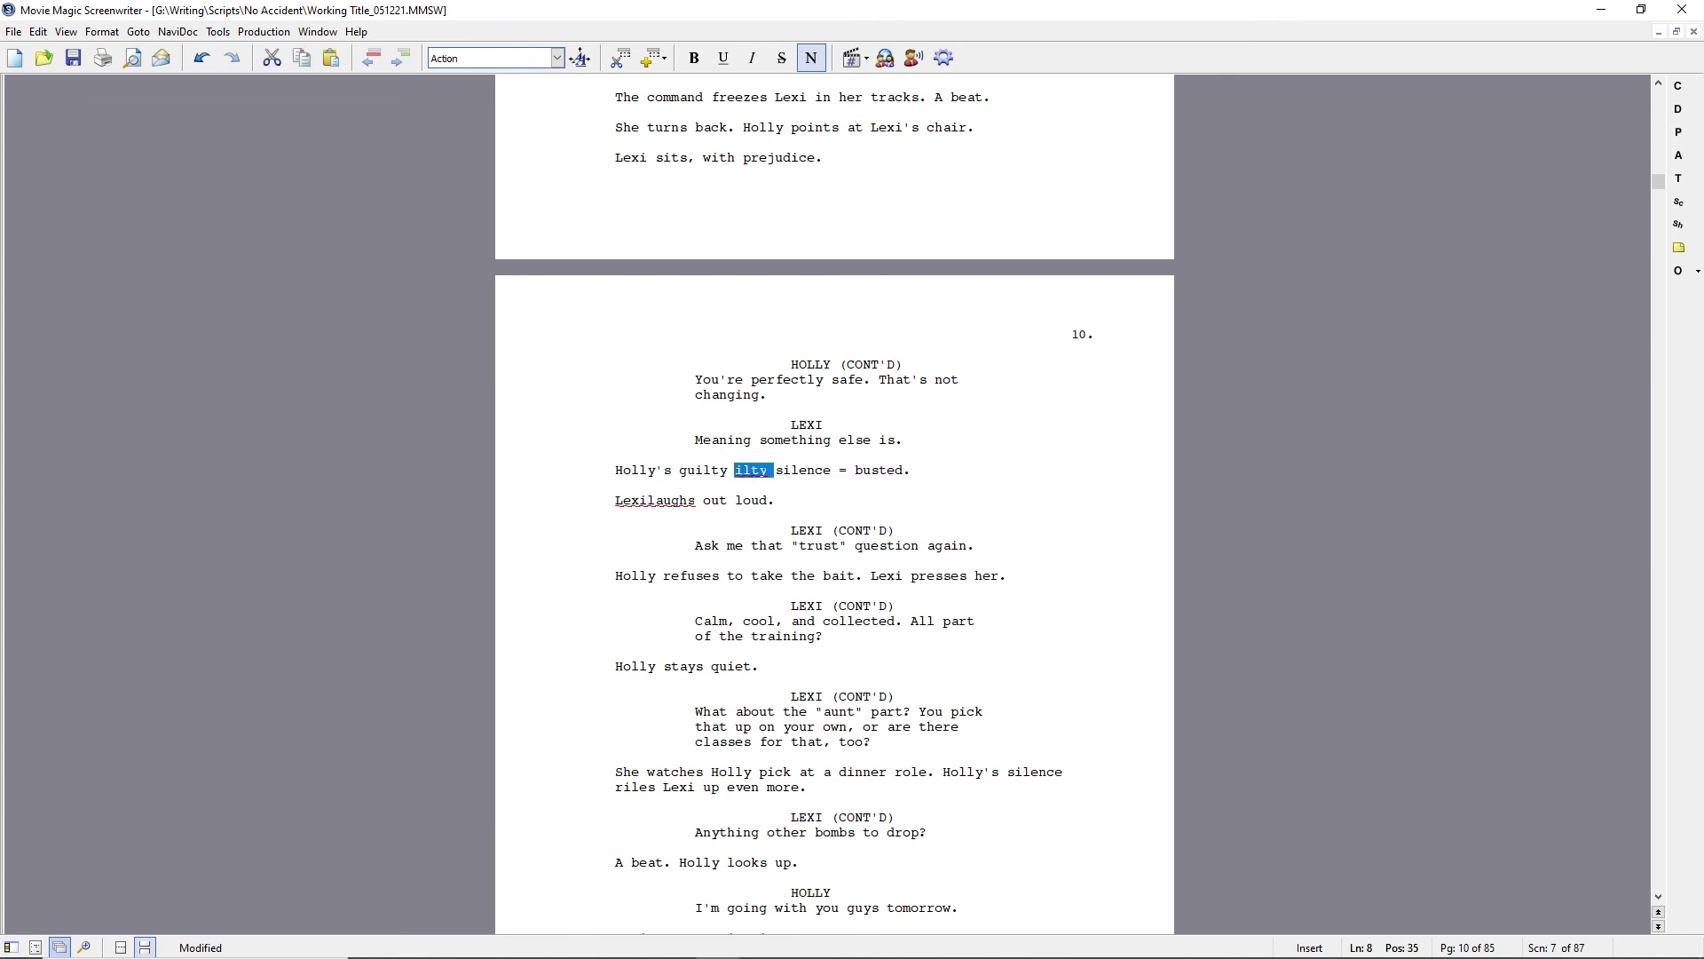
key("Delete")
- Replace "= busted." so the action line ends with "fuels Lexi's anger"
key("ctrl+Right")
key("shift+End")
type("fuels Lexi's ")
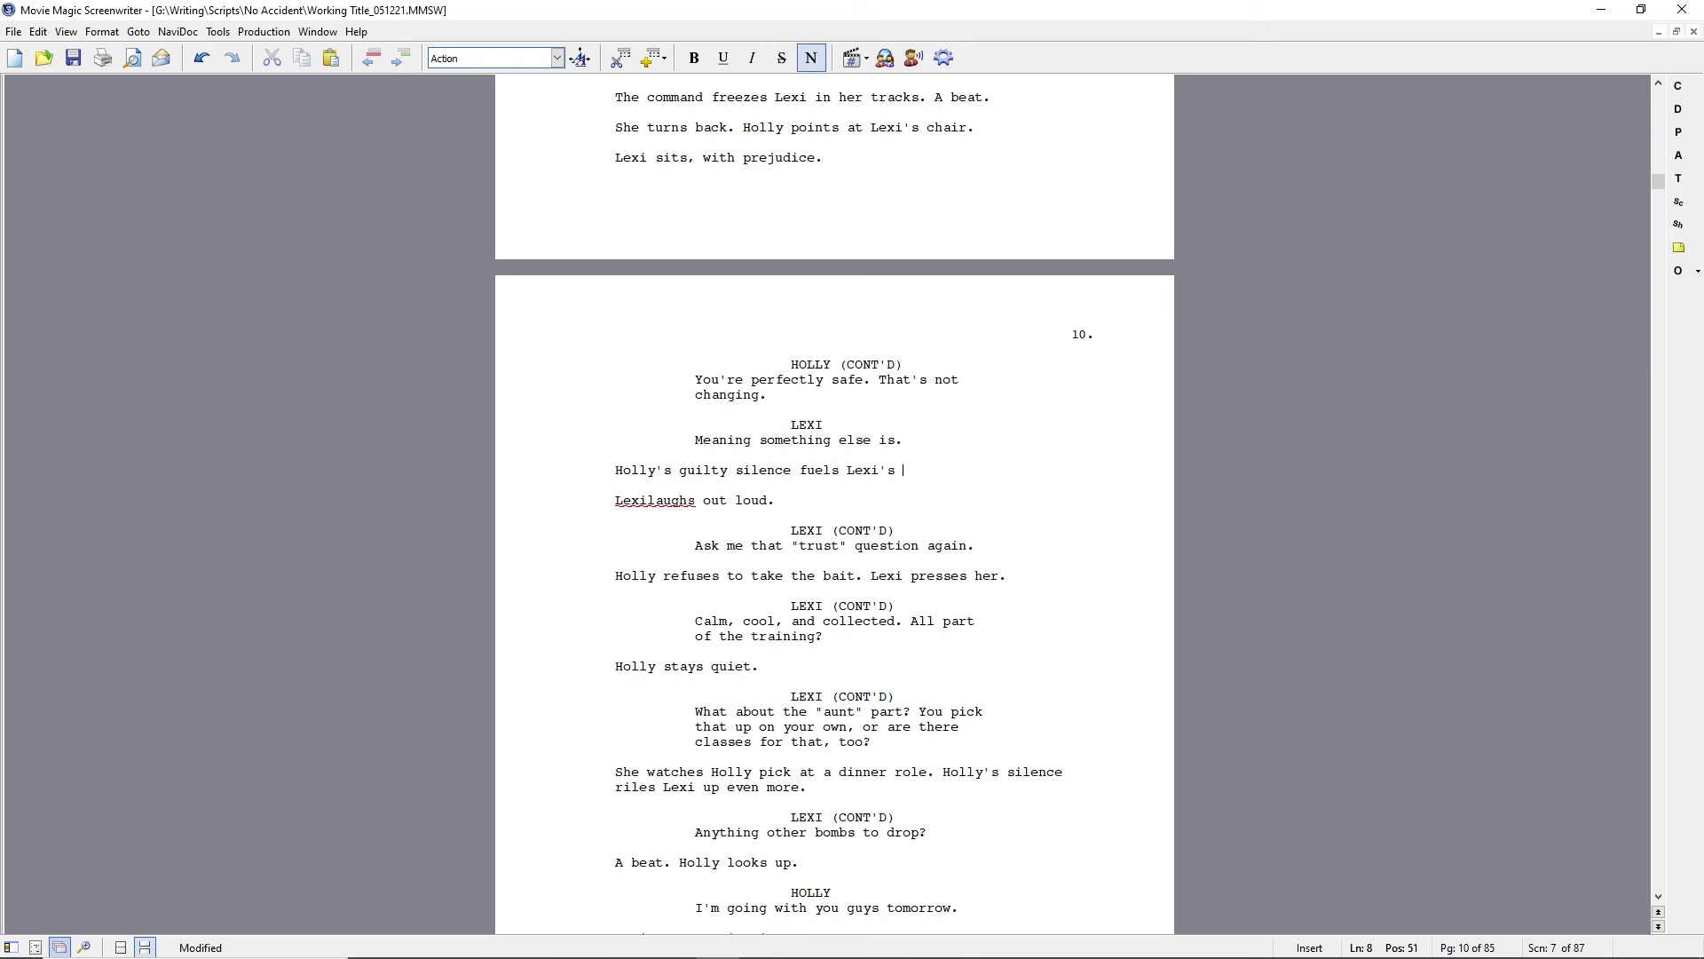
type("anger")
- Add a dialogue block for LEXI below that action reading "Whatever it is will have to wait until Monday."
key("Tab")
type("LEXI")
key("Return")
type("As along")
key("BackSpace")
key("BackSpace")
key("BackSpace")
key("BackSpace")
key("BackSpace")
key("BackSpace")
key("BackSpace")
key("BackSpace")
type("I")
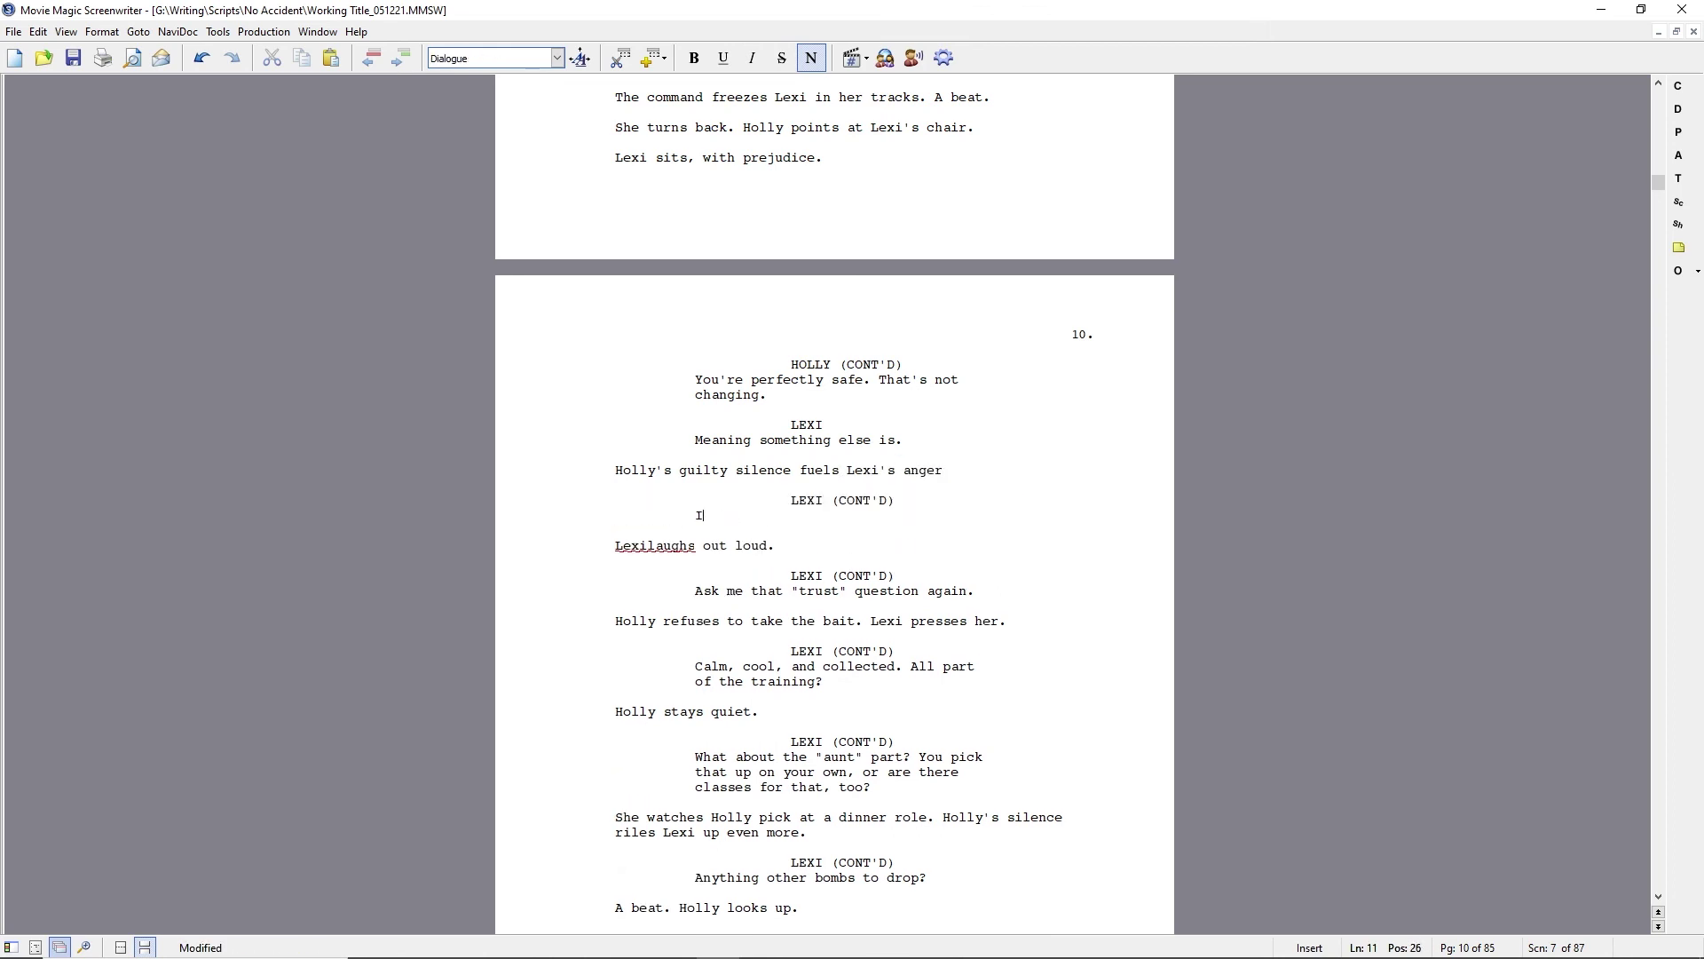
type("t'll have")
key("BackSpace")
key("BackSpace")
key("BackSpace")
key("BackSpace")
key("BackSpace")
key("BackSpace")
key("BackSpace")
key("BackSpace")
key("BackSpace")
key("BackSpace")
key("BackSpace")
type("Whatever it is will hav")
key("BackSpace")
type("e to waituntiltoday.")
key("shift+Home")
type("wait until mond")
key("BackSpace")
key("BackSpace")
key("BackSpace")
key("BackSpace")
type("Monday.")
- Delete the old passage from Lexi laughing out loud through her question about the "aunt" part
key("Right")
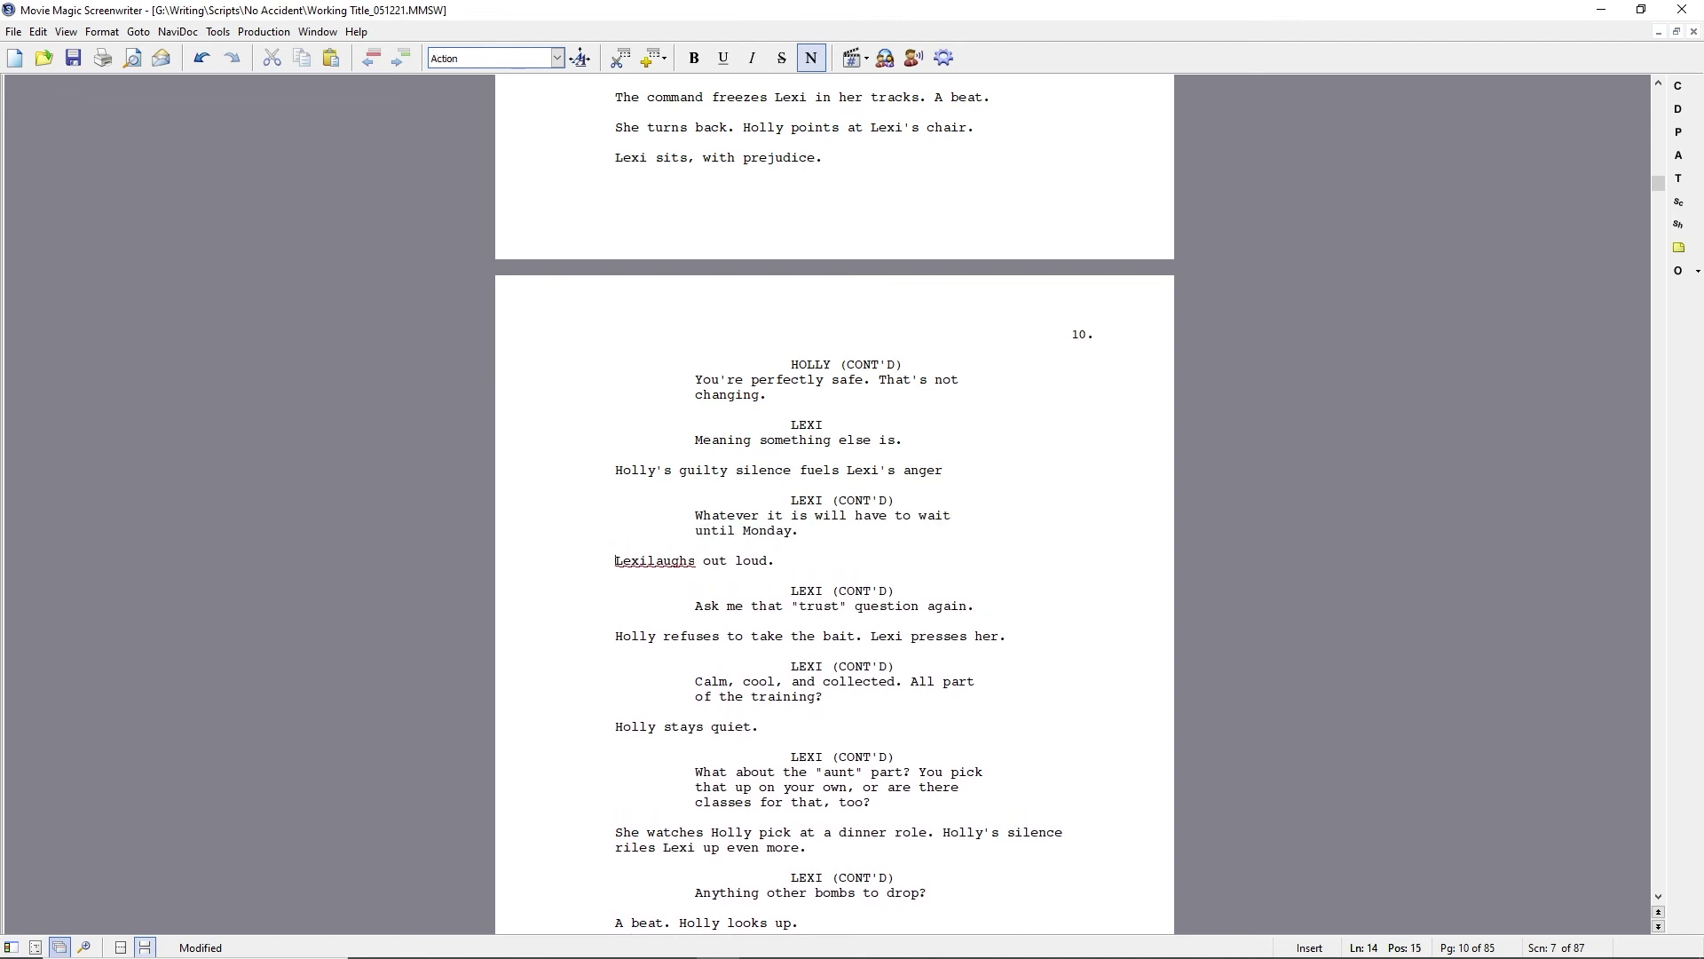
key("shift+Down")
key("shift+Down")
key("shift+Down")
key("shift+Down")
key("shift+Down")
key("shift+Down")
key("shift+Down")
key("shift+Down")
key("shift+Down")
key("shift+Down")
key("shift+Down")
key("shift+Down")
key("Delete")
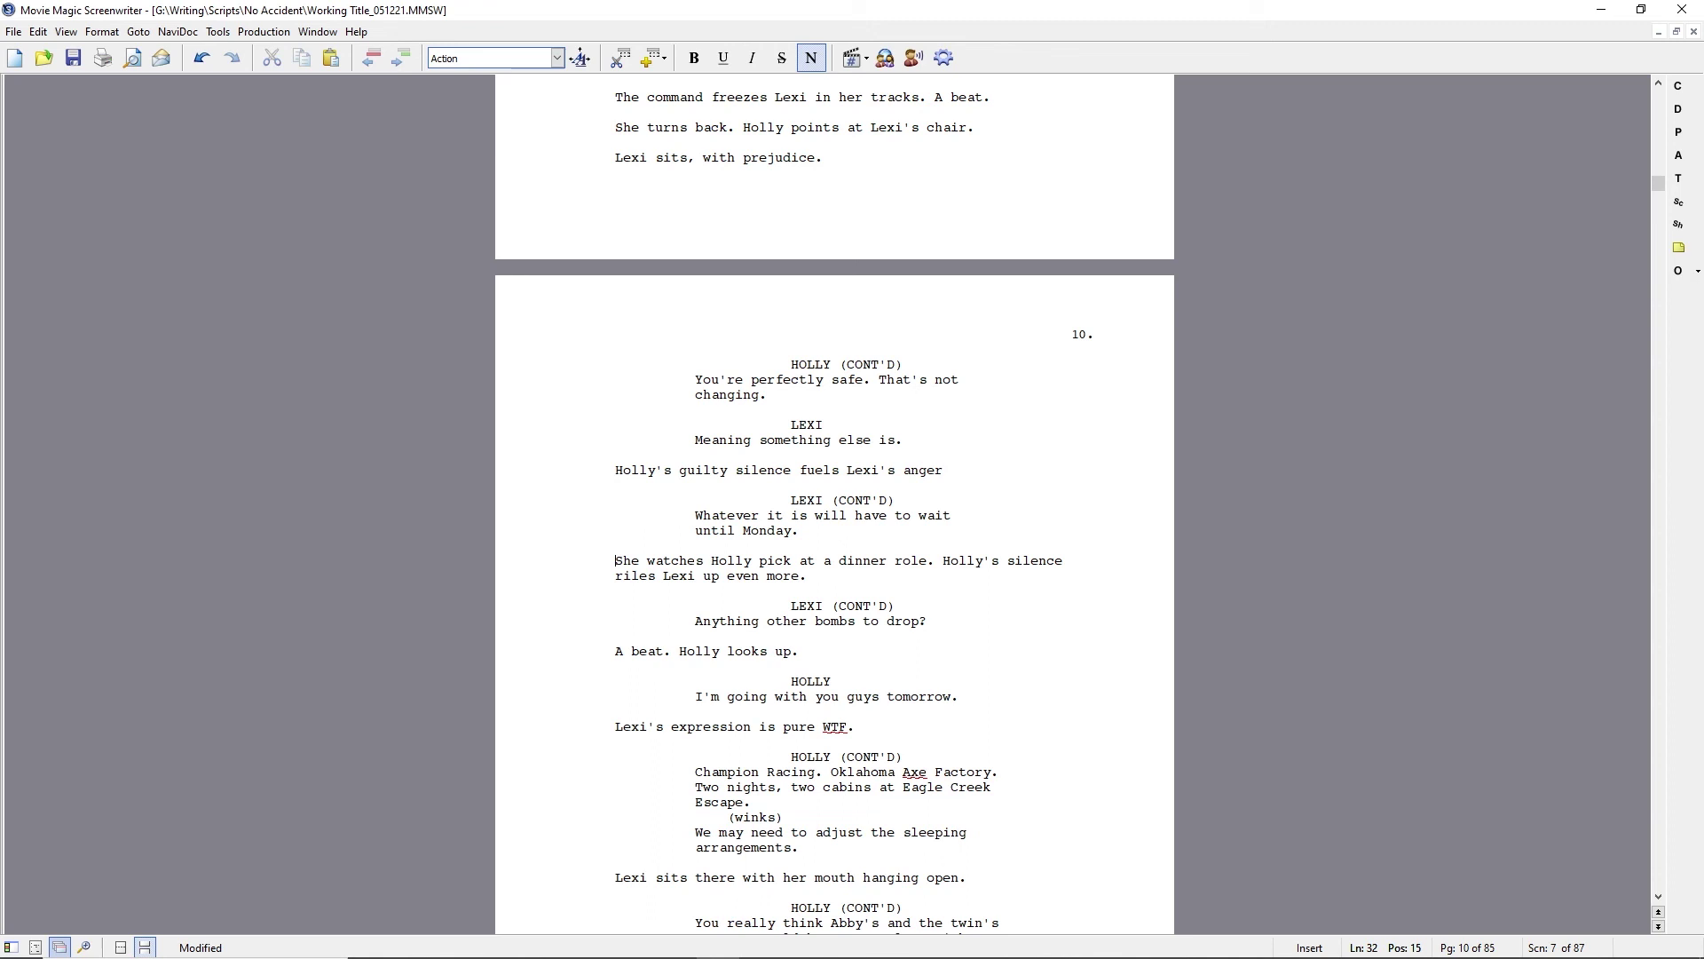
- Delete the action about Holly picking at a dinner role and Lexi's line "Anything other bombs to drop?"
key("shift+Down")
key("shift+Down")
key("shift+Down")
key("shift+Down")
key("Delete")
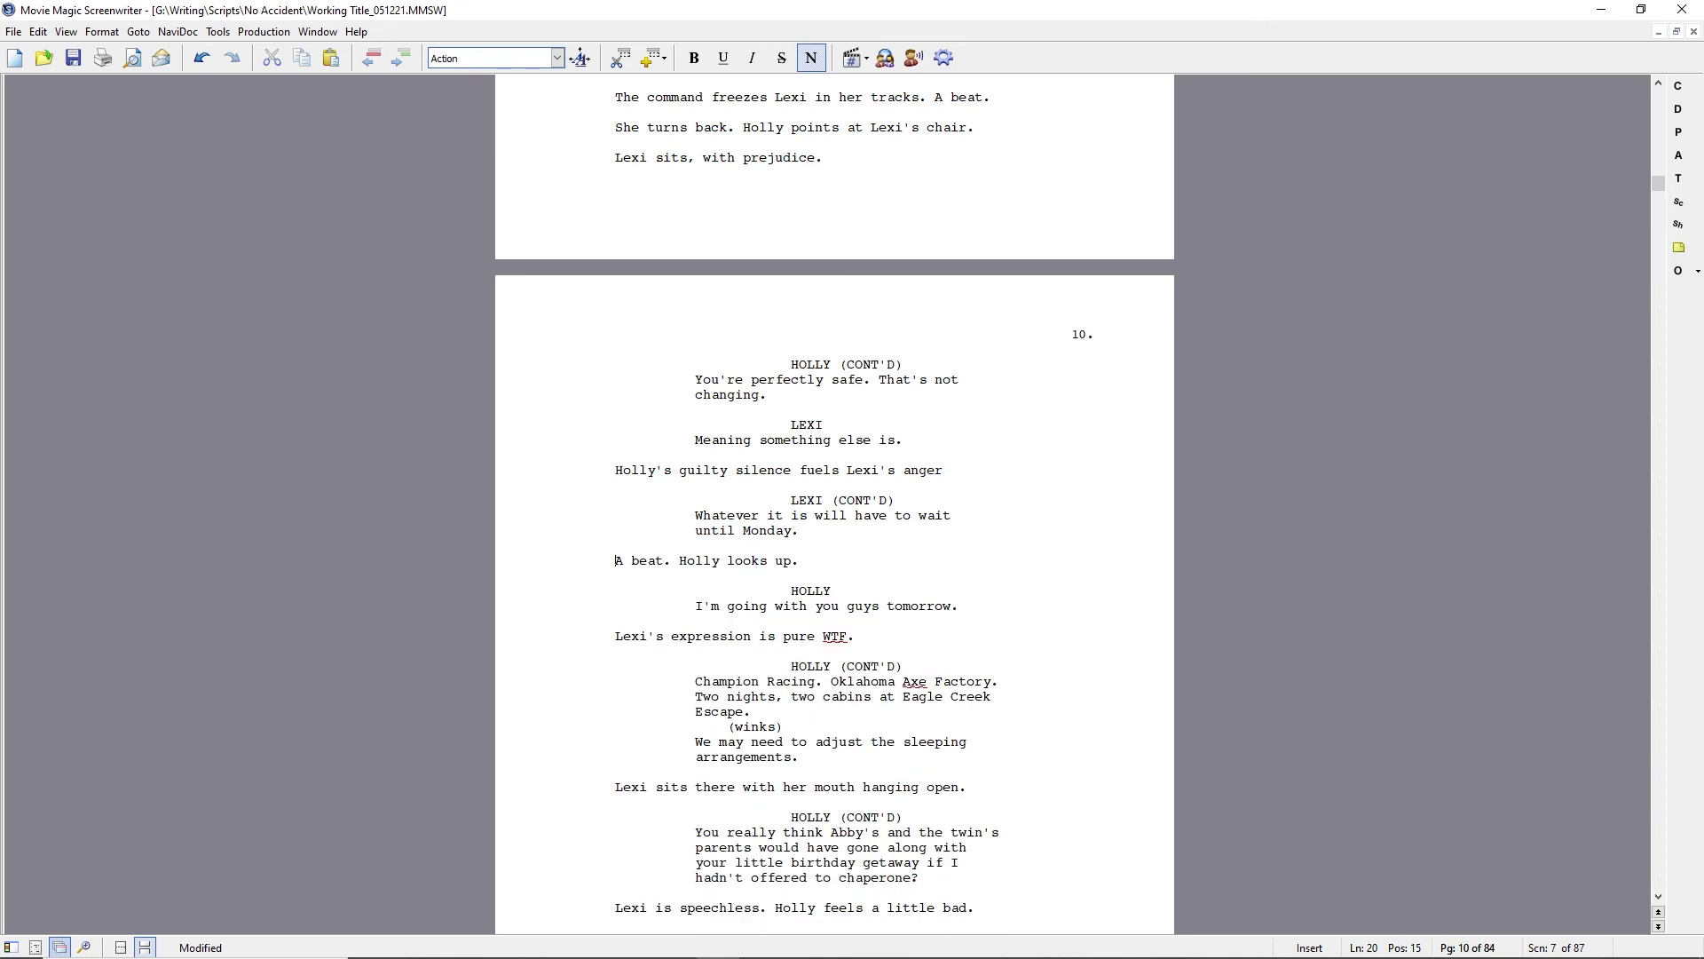
- Save the script, append "Wonderful." to Lexi's line "Meaning something else is." and end the action below it with a period
key("ctrl+s")
left_click(913, 441)
type("Wonderful.")
left_click(944, 470)
- Read through the rest of page 10, from Lexi's Monday line down to Holly's line about the agency paying
key("Down")
key("Down")
key("Down")
key("Down")
key("Down")
key("Down")
key("Down")
key("Down")
key("Down")
key("Down")
key("Down")
key("Down")
key("Down")
key("Down")
key("Down")
key("Down")
key("Down")
key("Down")
key("Down")
key("Down")
scroll(835, 503, "up", 10)
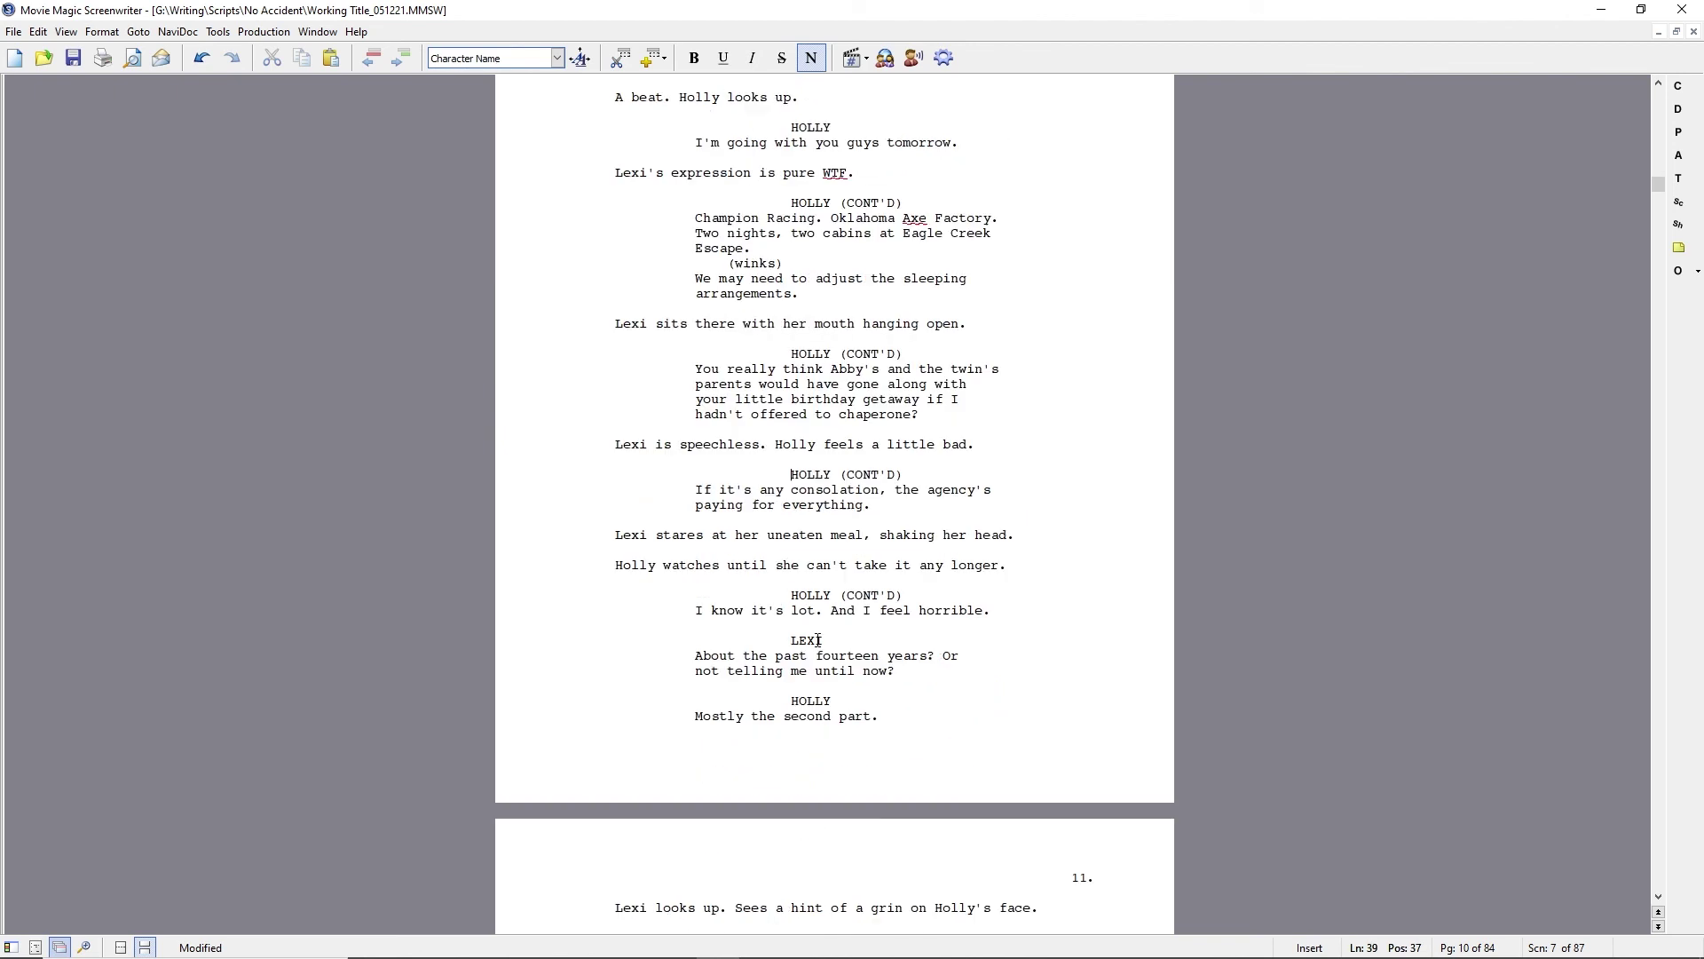
- Replace the action "A beat. Holly looks up." with "She starts to stand." below Lexi's Monday line
left_click(812, 158)
key("Return")
type("She starts to stand.")
left_click_drag(615, 218, 799, 217)
key("Delete")
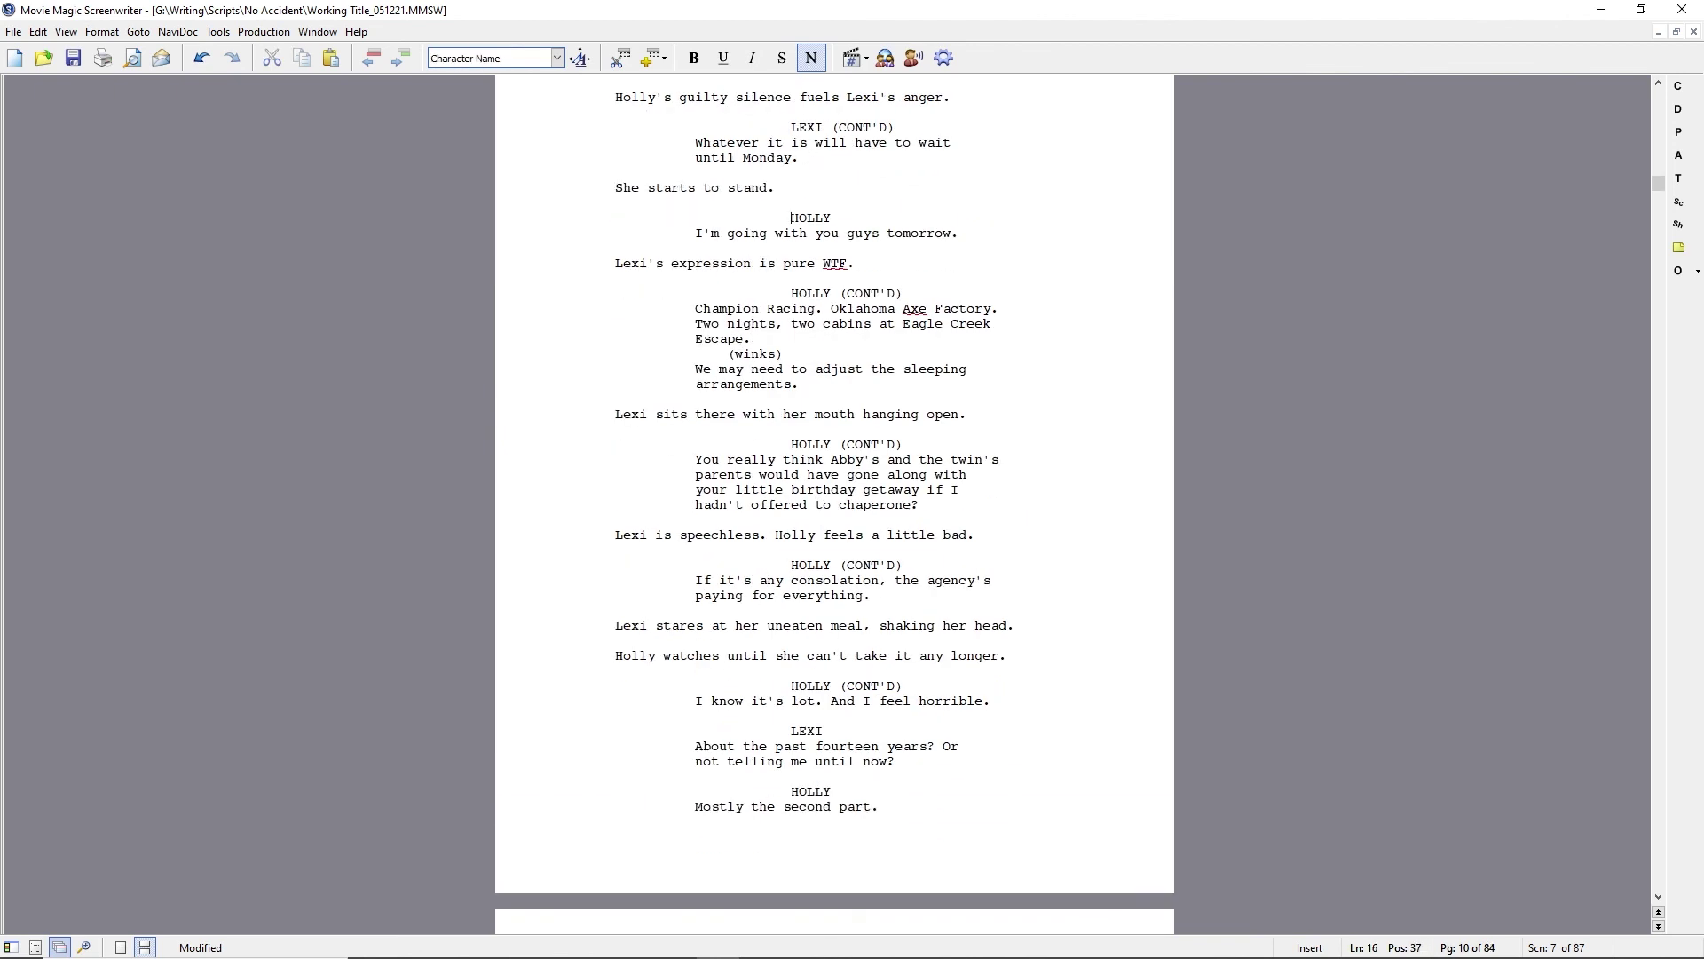
- Make Holly's line read "I guess the first part wasn't too terrible." and replace Lexi's "You're welcome." with "Especially after the potty training."
scroll(584, 522, "down", 7)
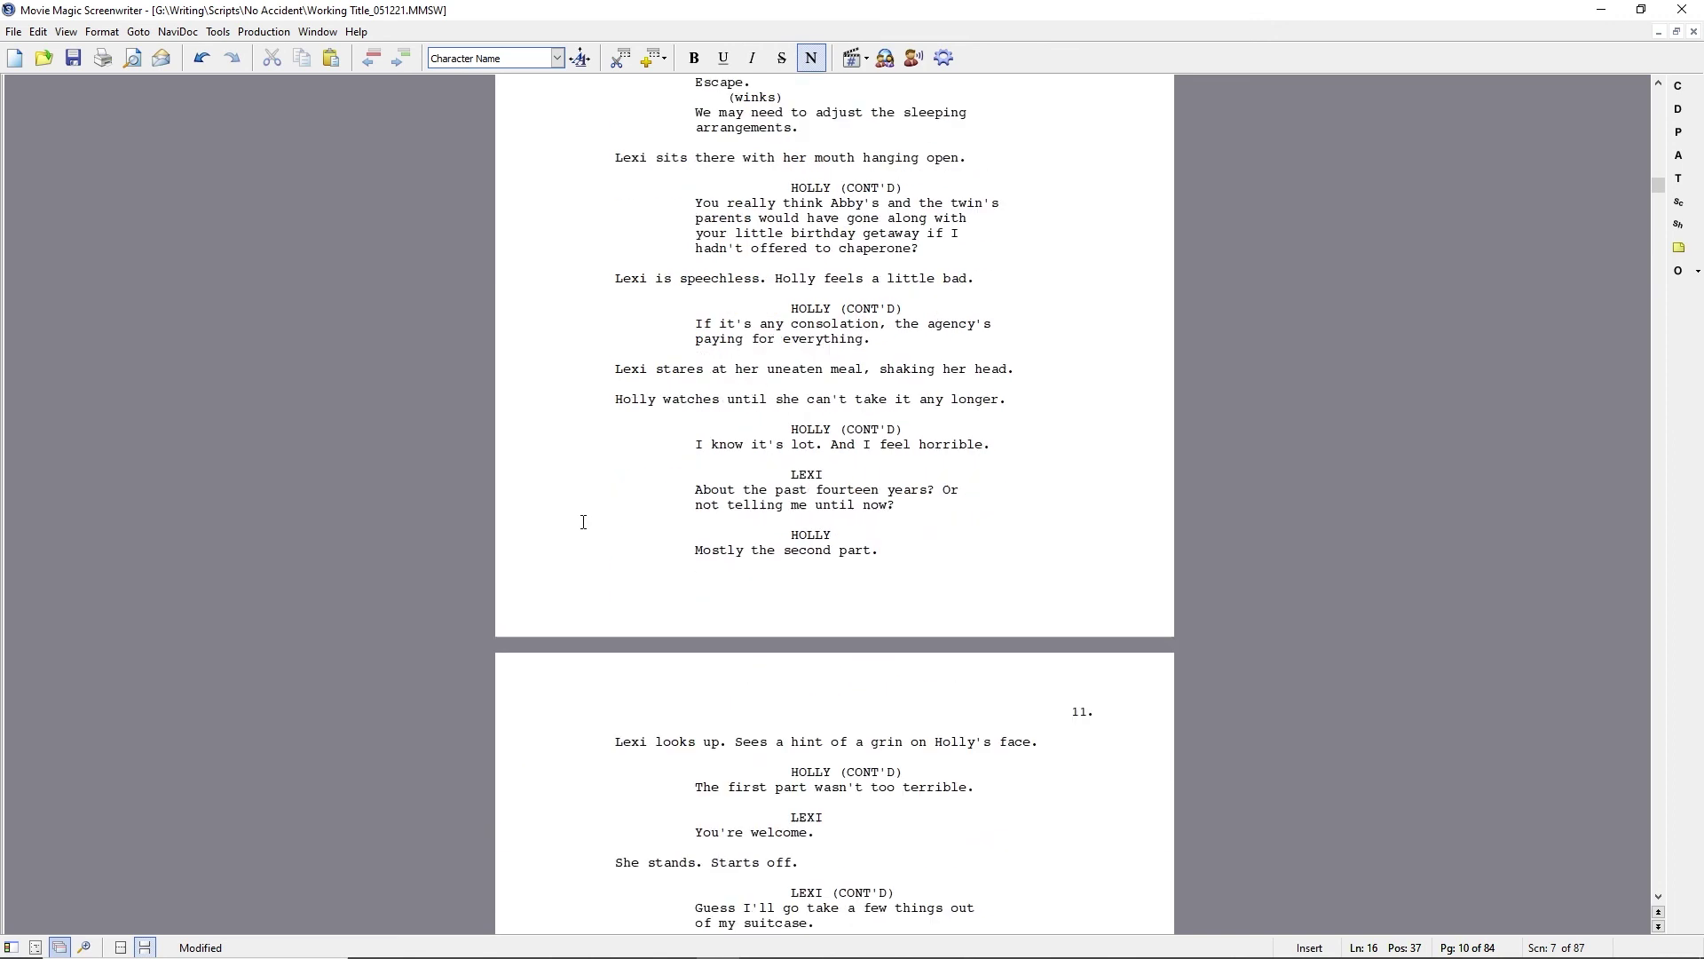
left_click(698, 725)
type("I guess")
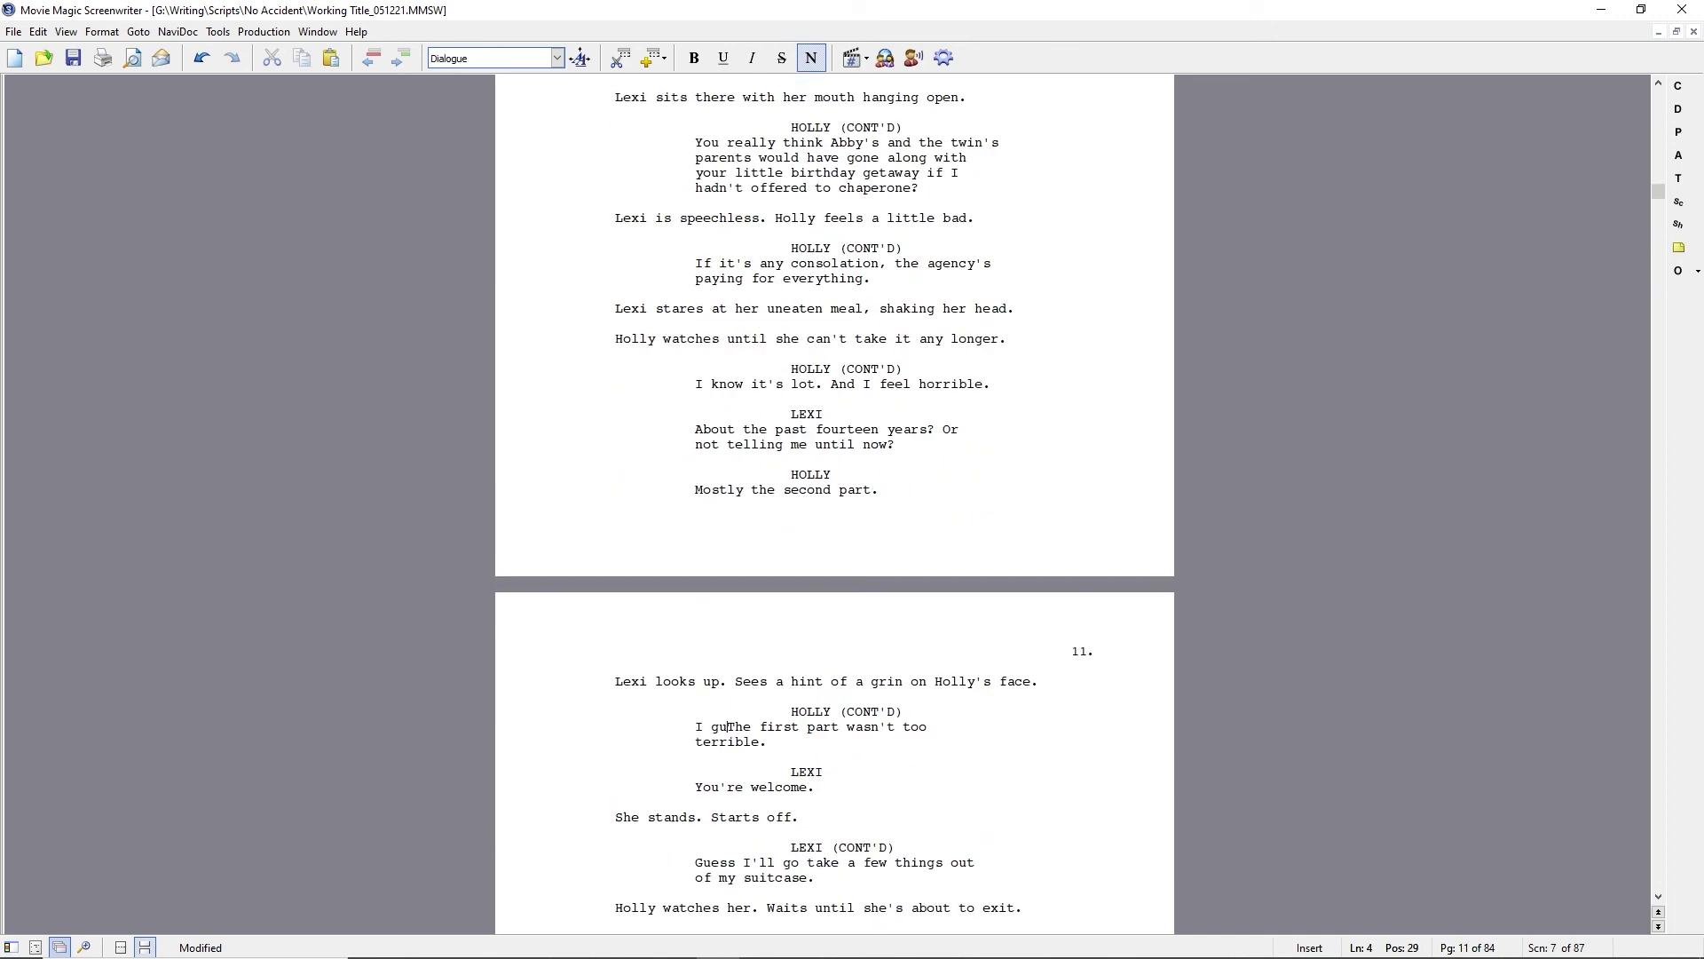
left_click(769, 726)
key("BackSpace")
type("t")
left_click_drag(695, 786, 813, 786)
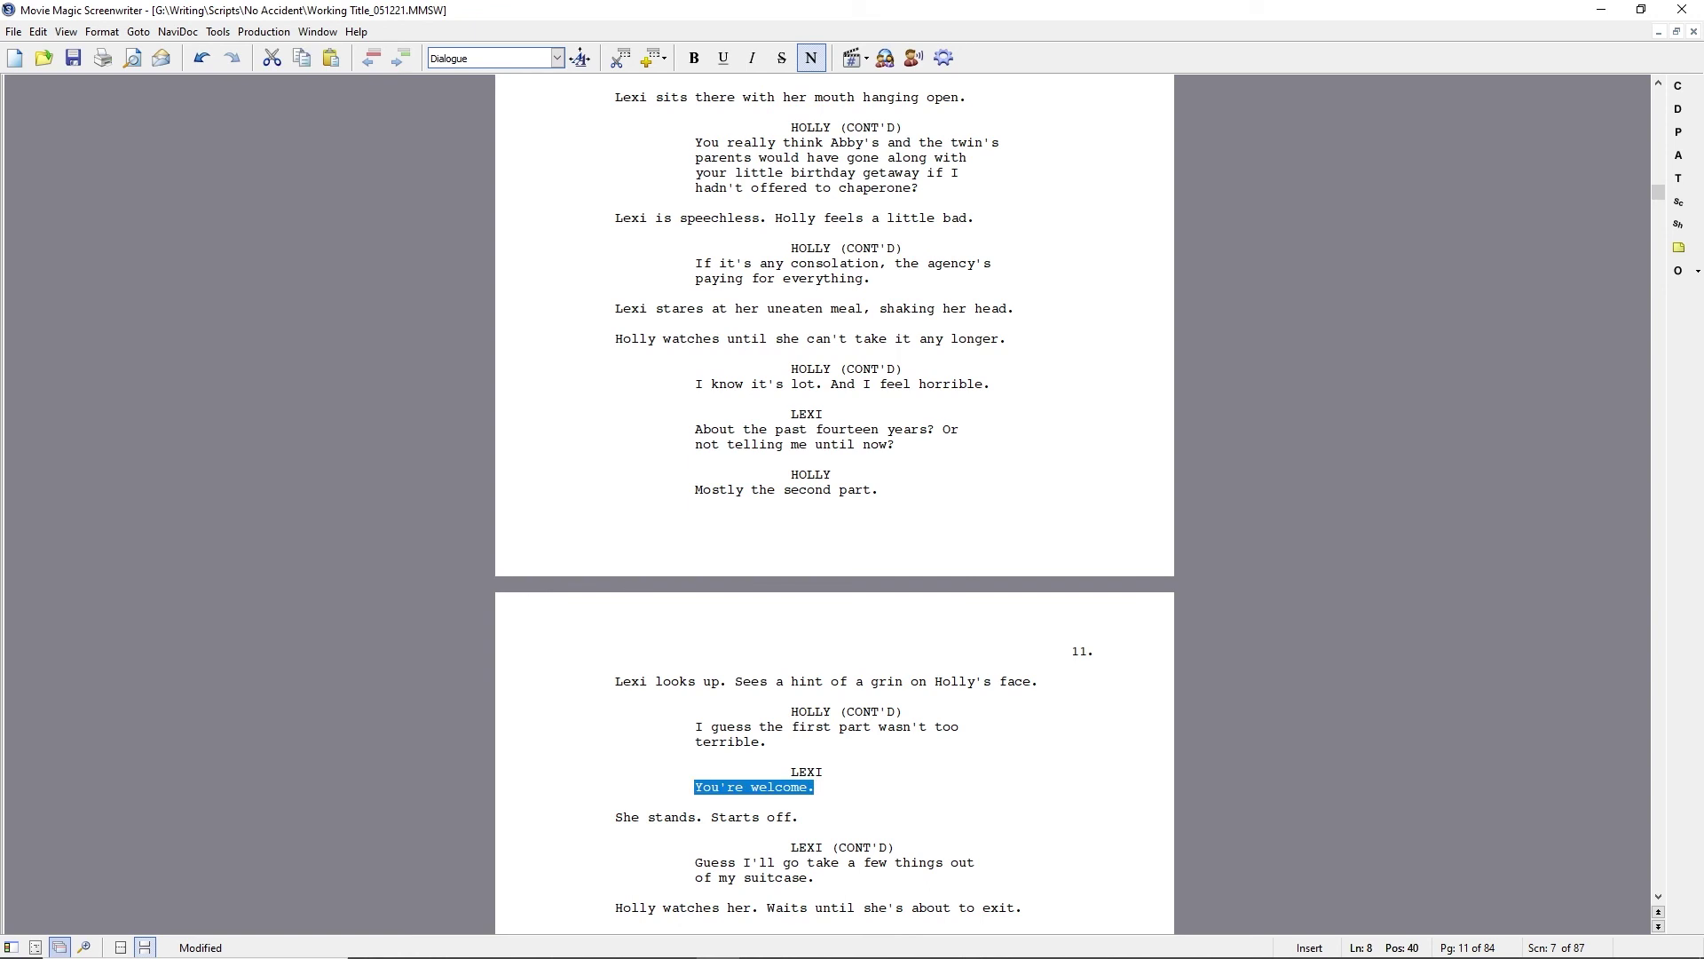
type("Especially after the potty training.")
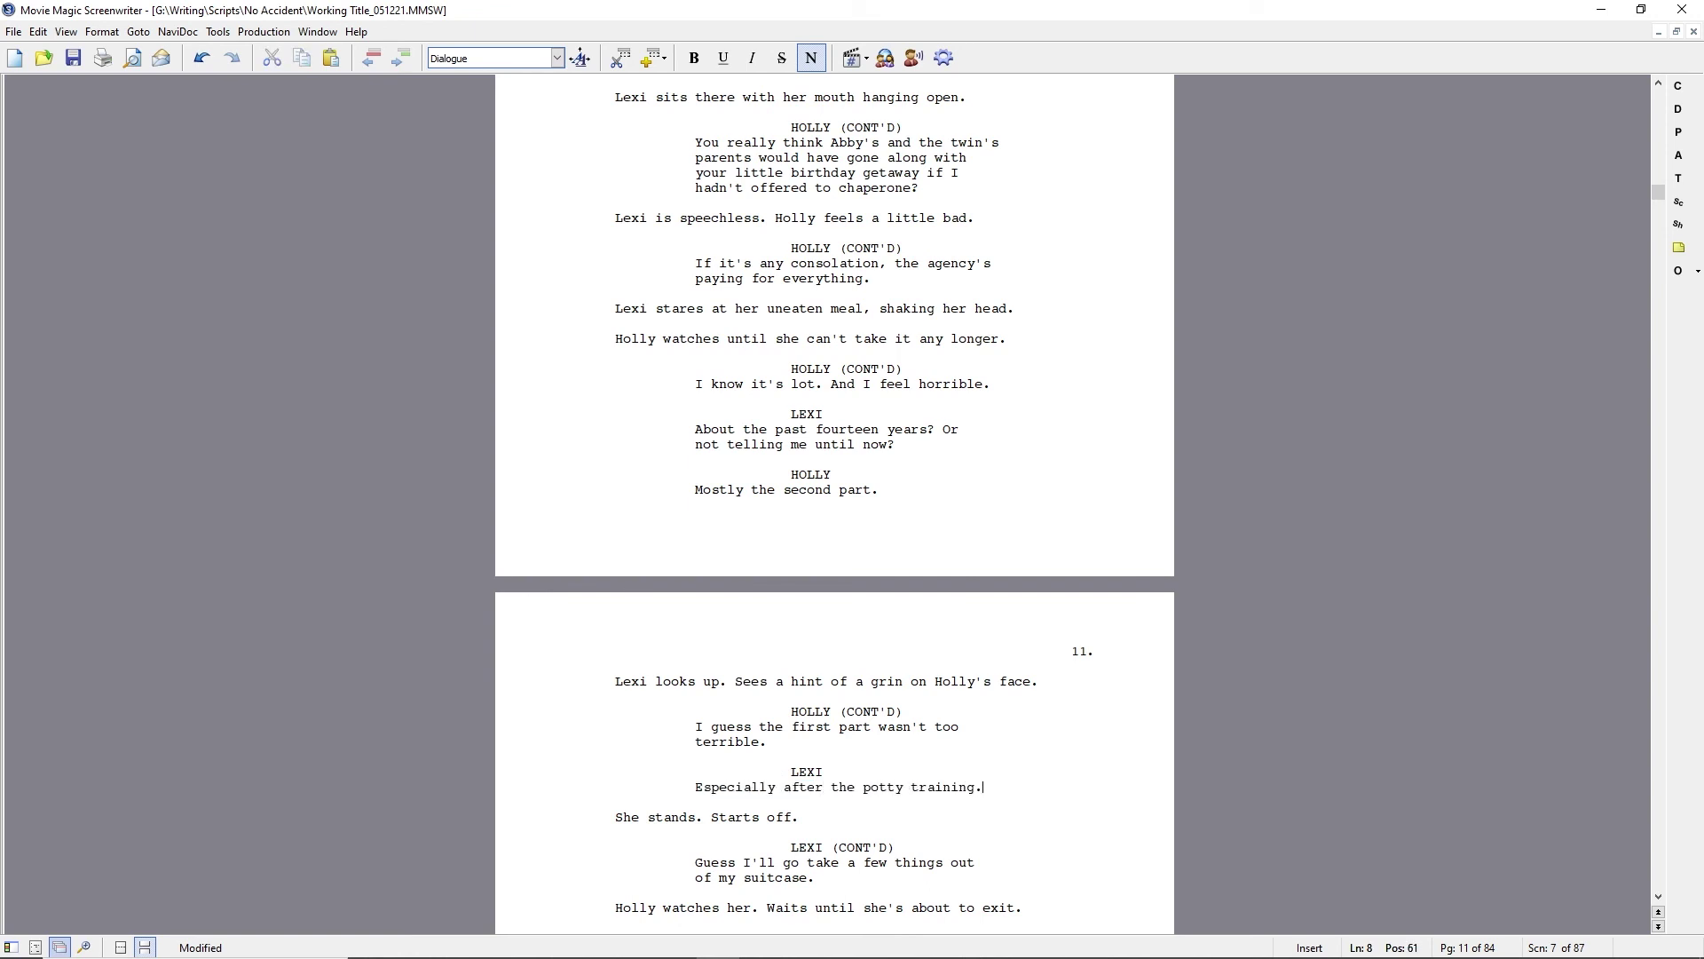
- Shorten Holly's consolation line on page 10 to "If it helps, the agency's paying for everything."
left_click_drag(799, 713, 791, 157)
left_click(695, 110)
scroll(773, 722, "down", 13)
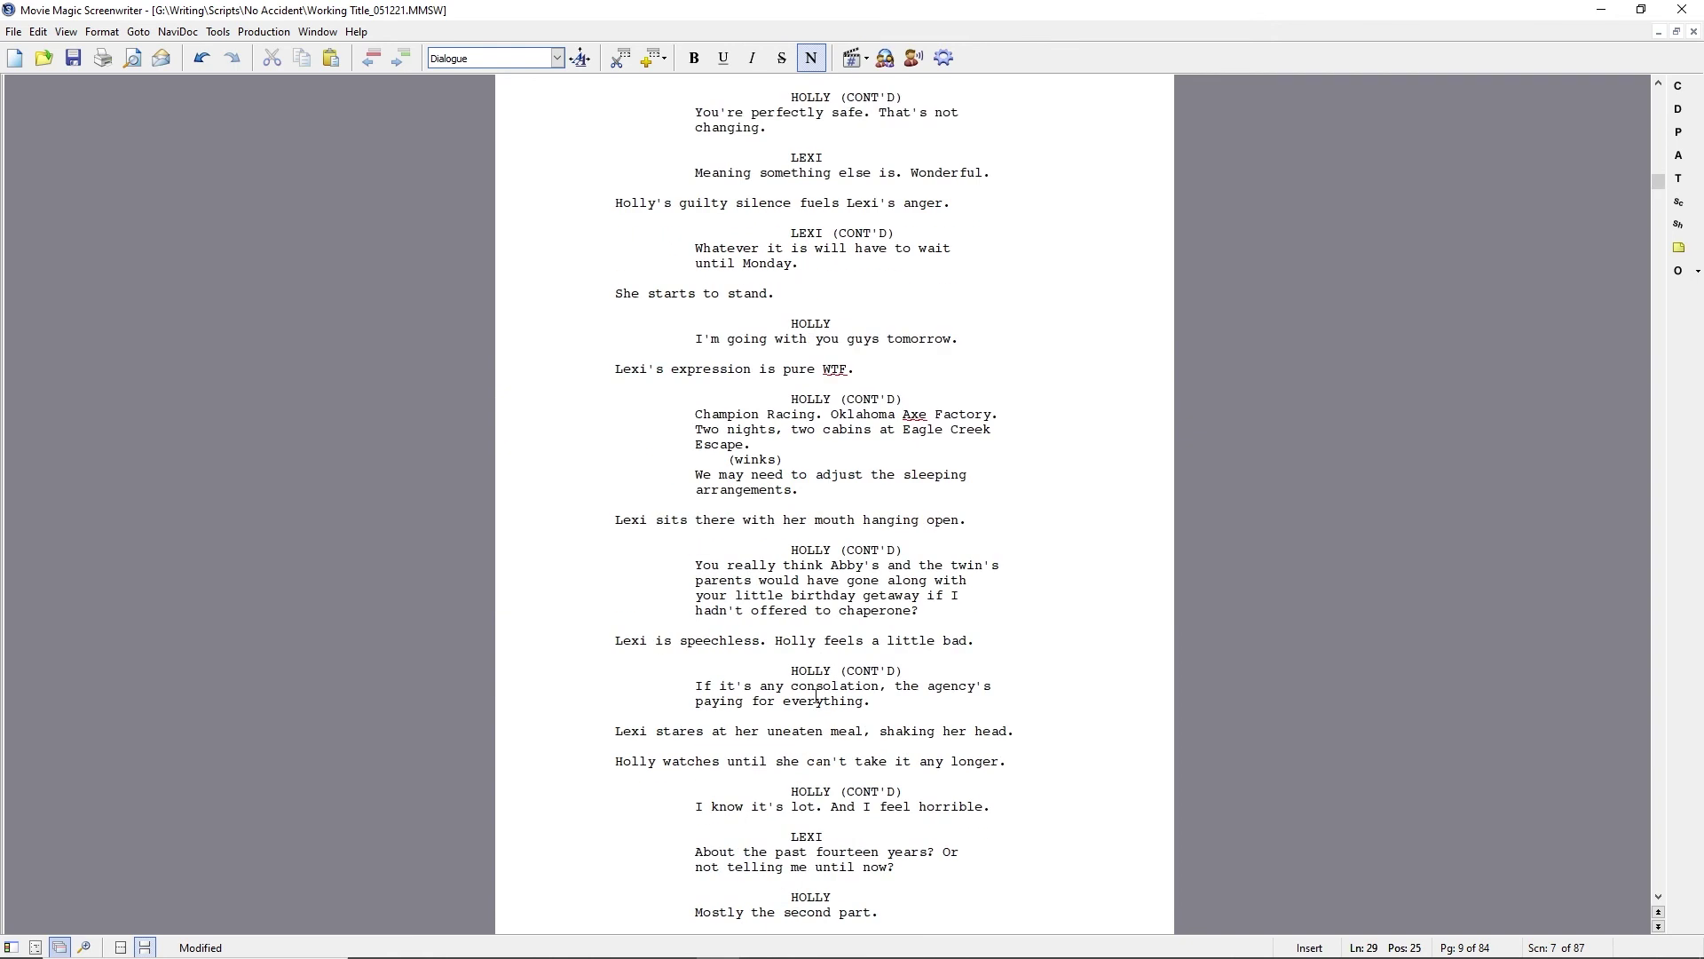
left_click(723, 489)
type("it helps,")
key("ctrl+shift+Right")
key("ctrl+shift+Right")
key("ctrl+shift+Right")
key("ctrl+shift+Right")
key("Delete")
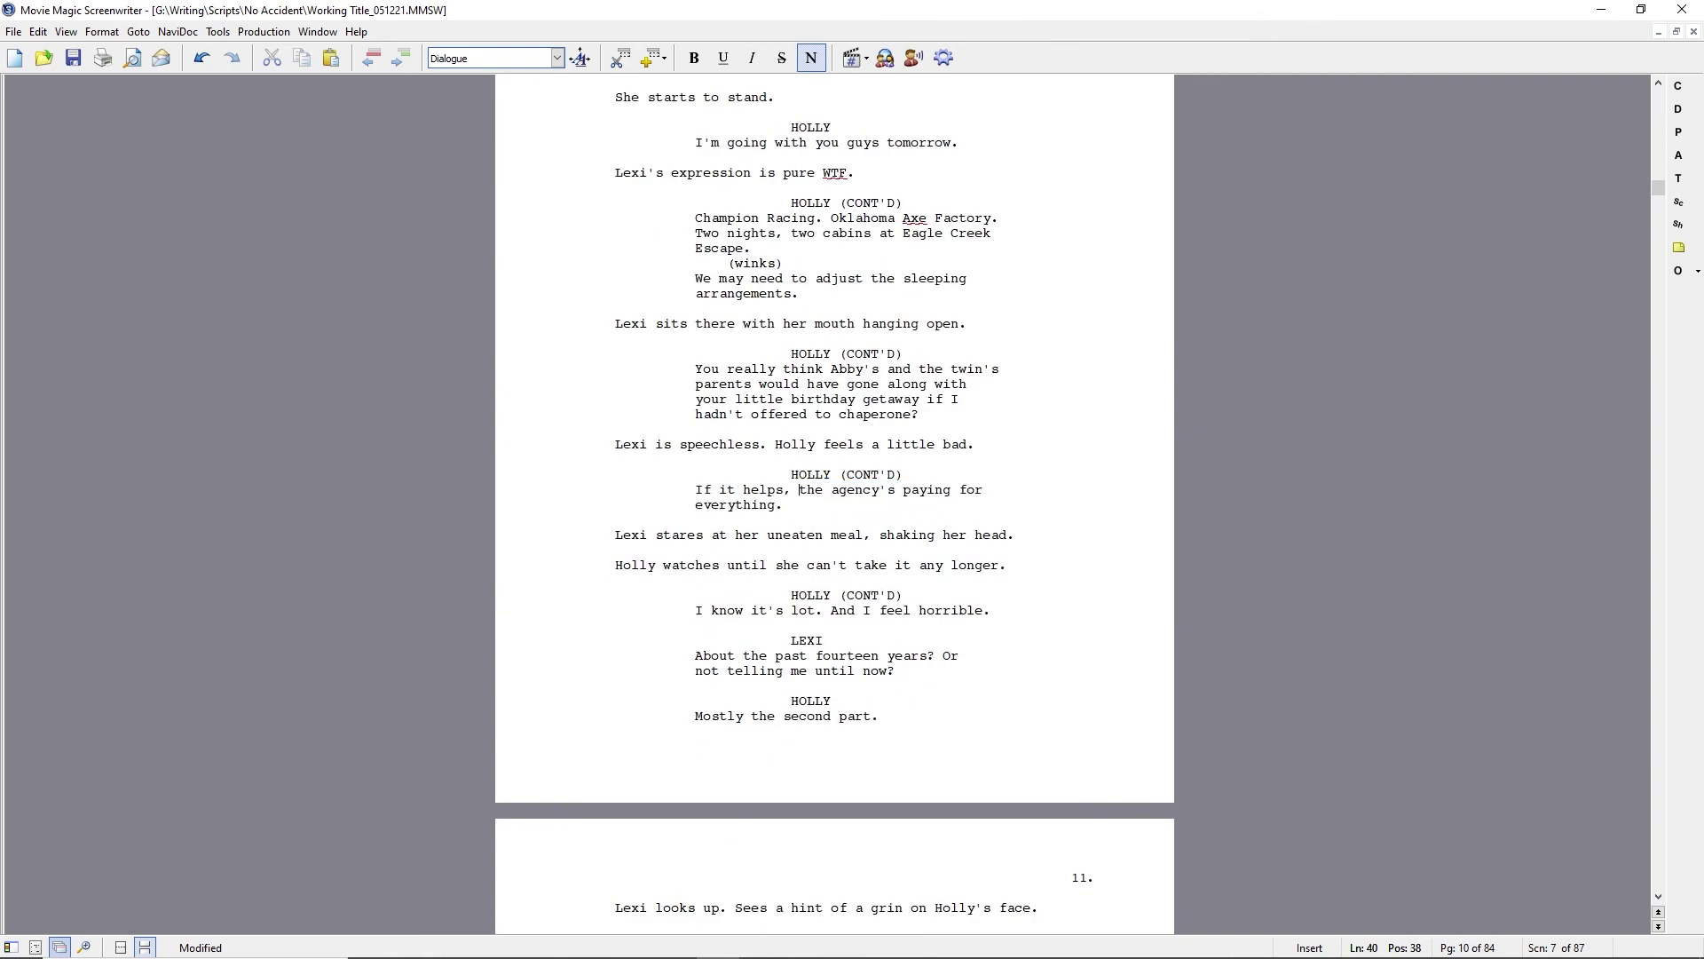
- Swap the speakers on page 11 so LEXI says the "first part" line and HOLLY answers with the potty training line
key("Down")
key("Down")
key("Down")
key("Down")
key("Down")
key("Down")
key("Down")
key("Down")
key("Down")
key("Down")
key("Down")
key("Down")
key("Down")
key("Up")
key("shift+Home")
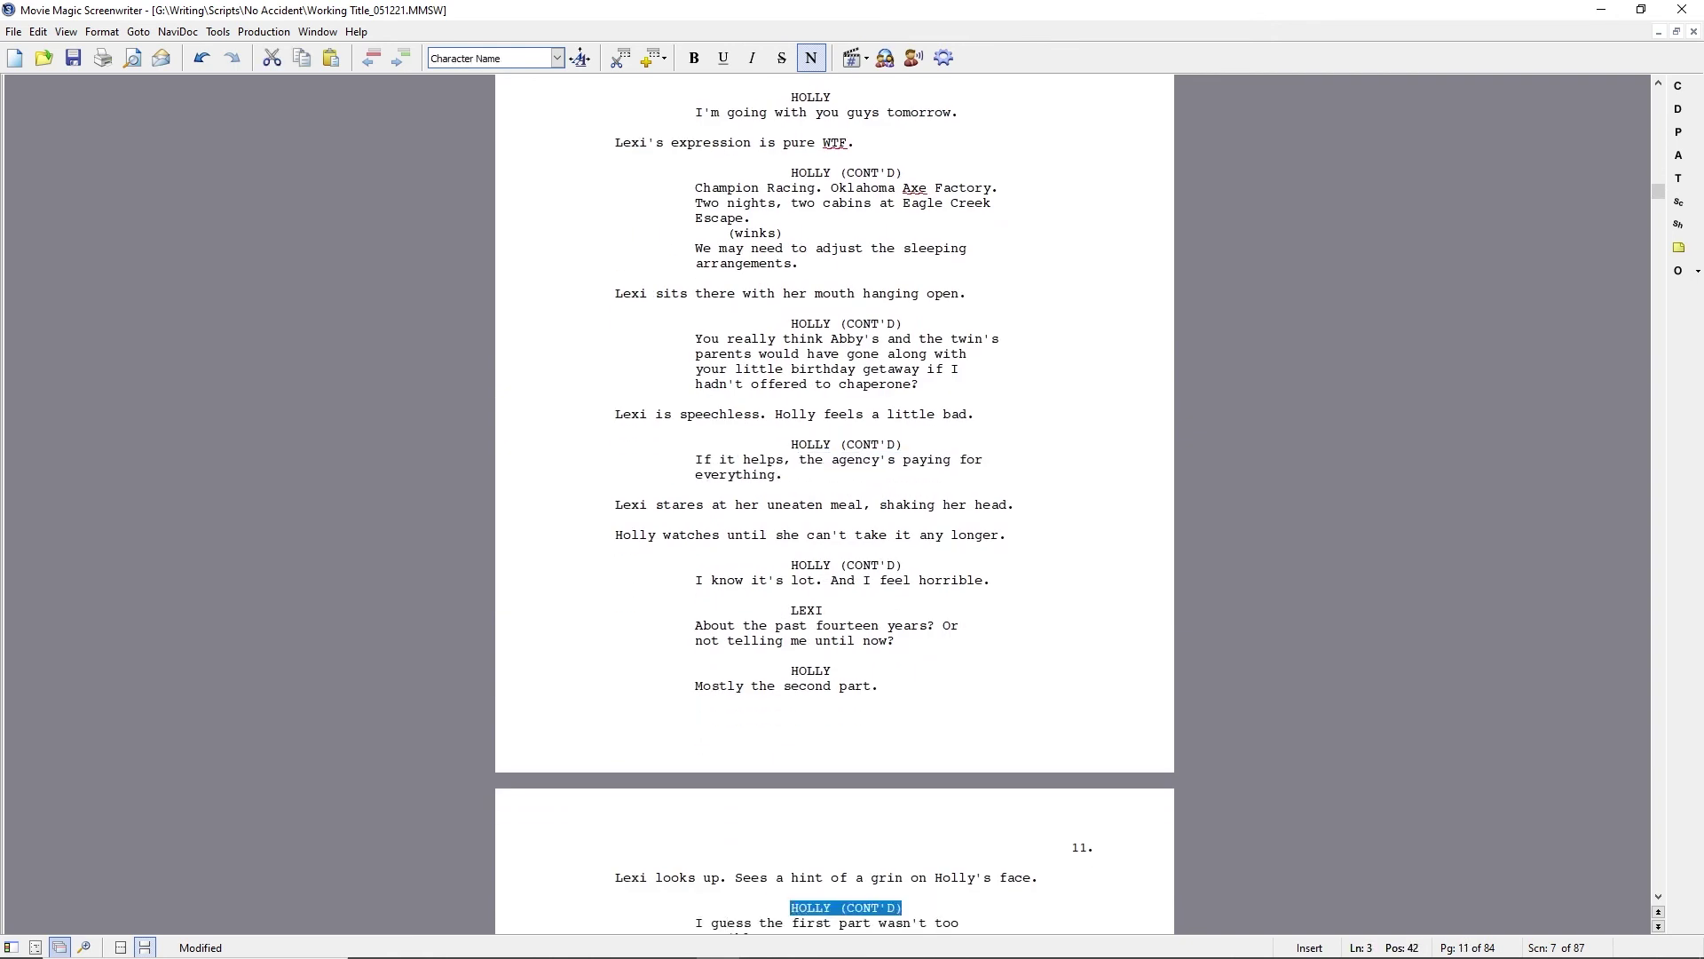
type("LEXI")
key("ctrl+z")
key("ctrl+z")
key("ctrl+z")
key("ctrl+z")
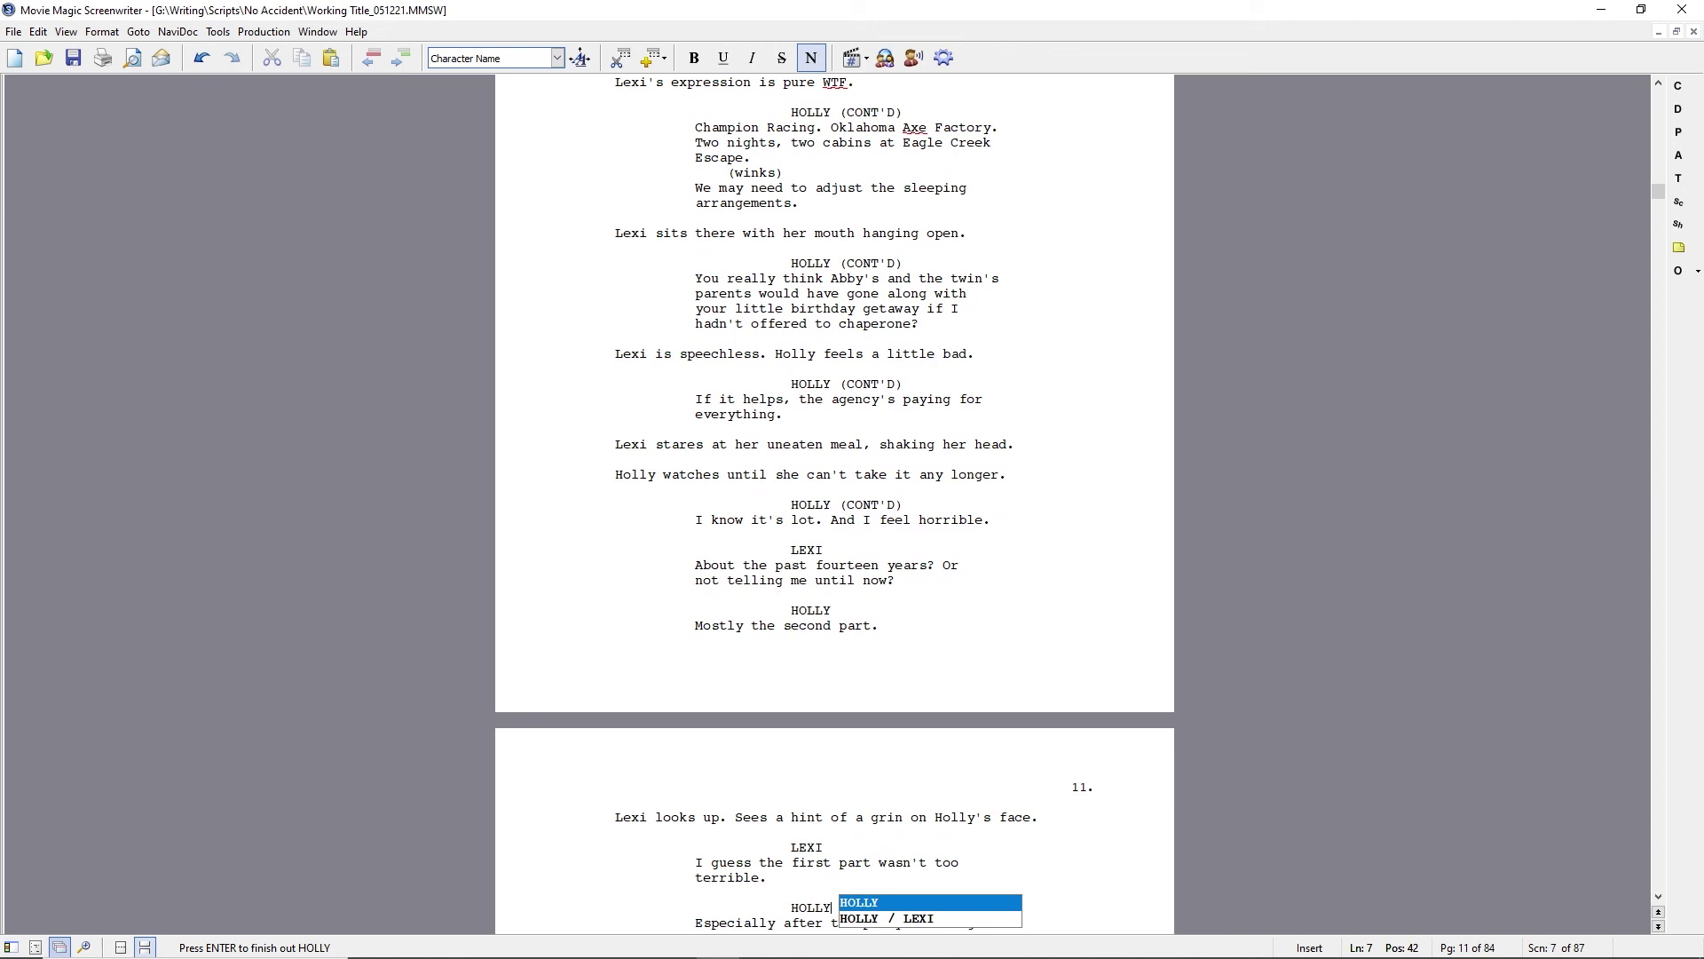
- Replace the action "She stands. Starts off." with "A hint of good humor returns. Lexi stands"
key("Down")
key("Down")
key("Down")
key("Down")
key("Up")
key("Up")
key("Up")
key("Home")
key("shift+End")
type("A hint o")
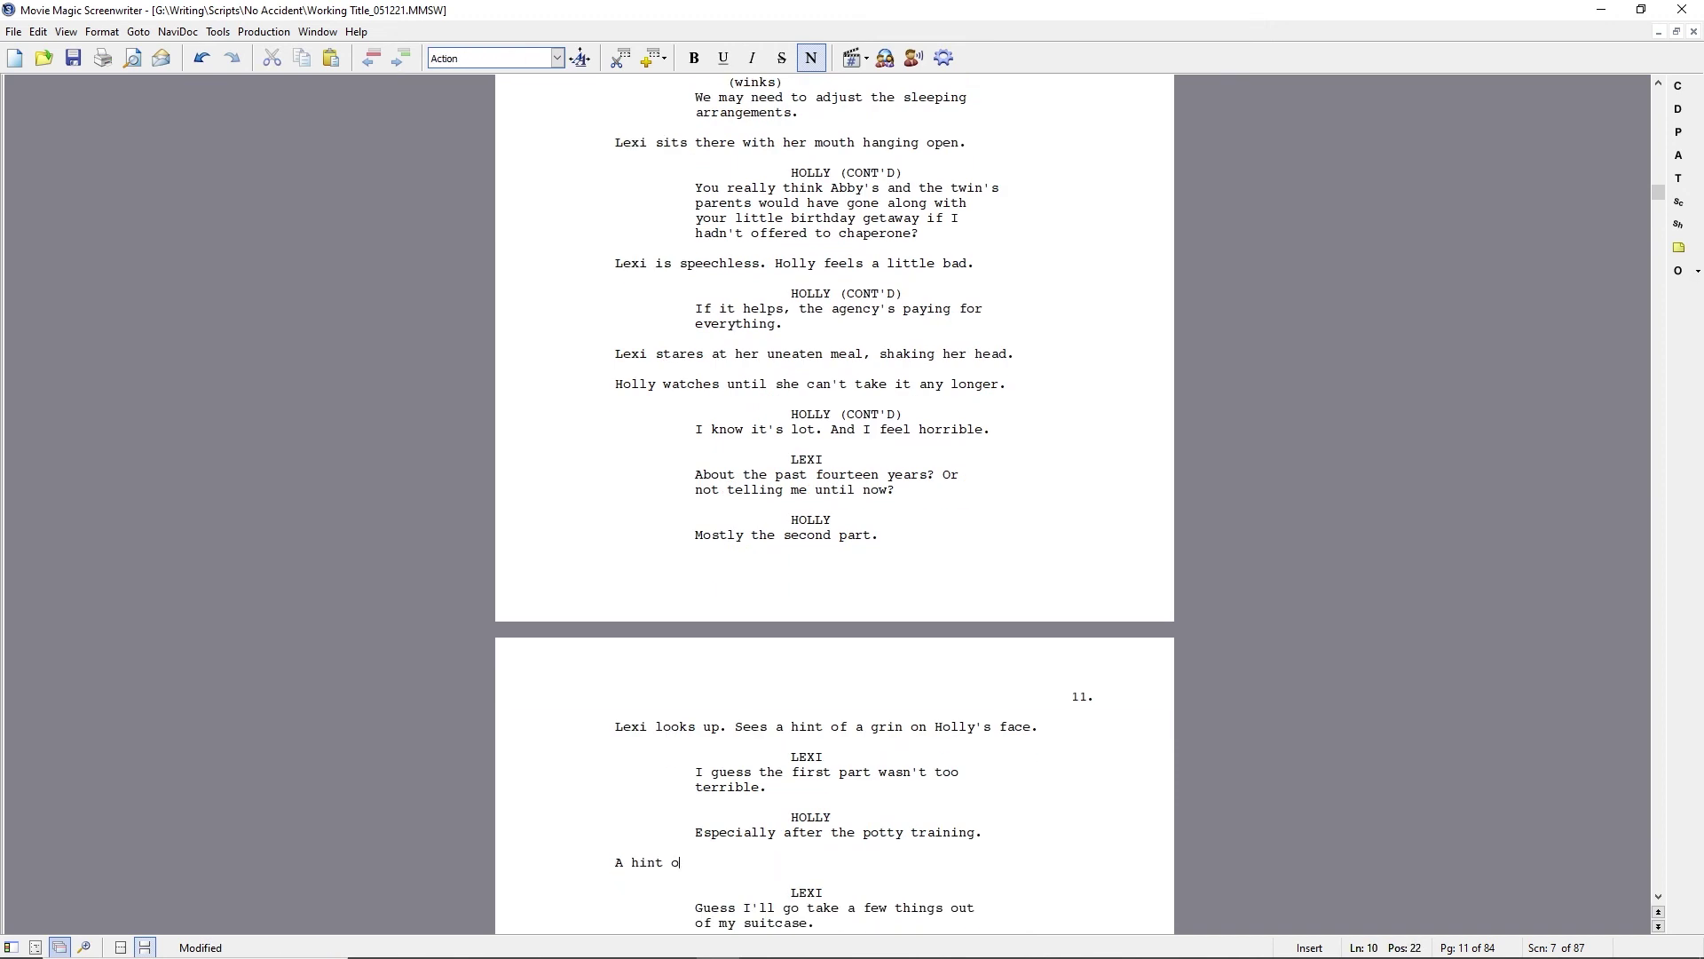
type("f good humor returns. Lexi stands")
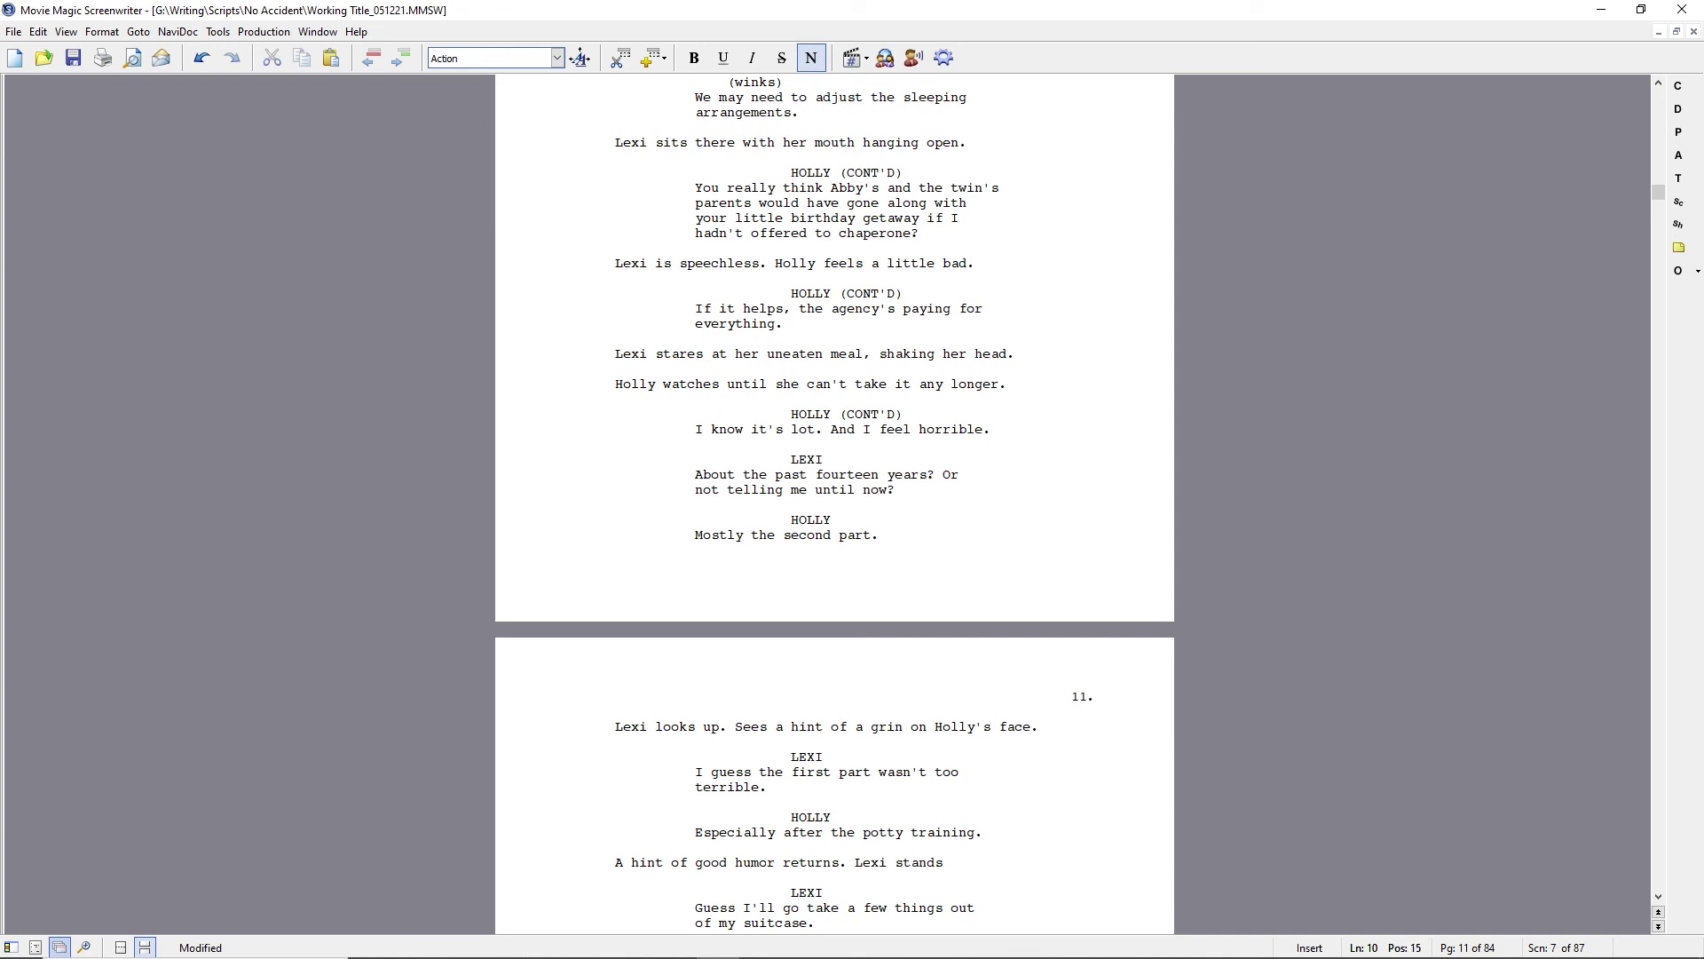
- Replace "A hint of good humor returns." in that action with "Lexi can't help but smile."
left_click_drag(615, 862, 847, 862)
type("Lexi can't")
type(" help but smile.")
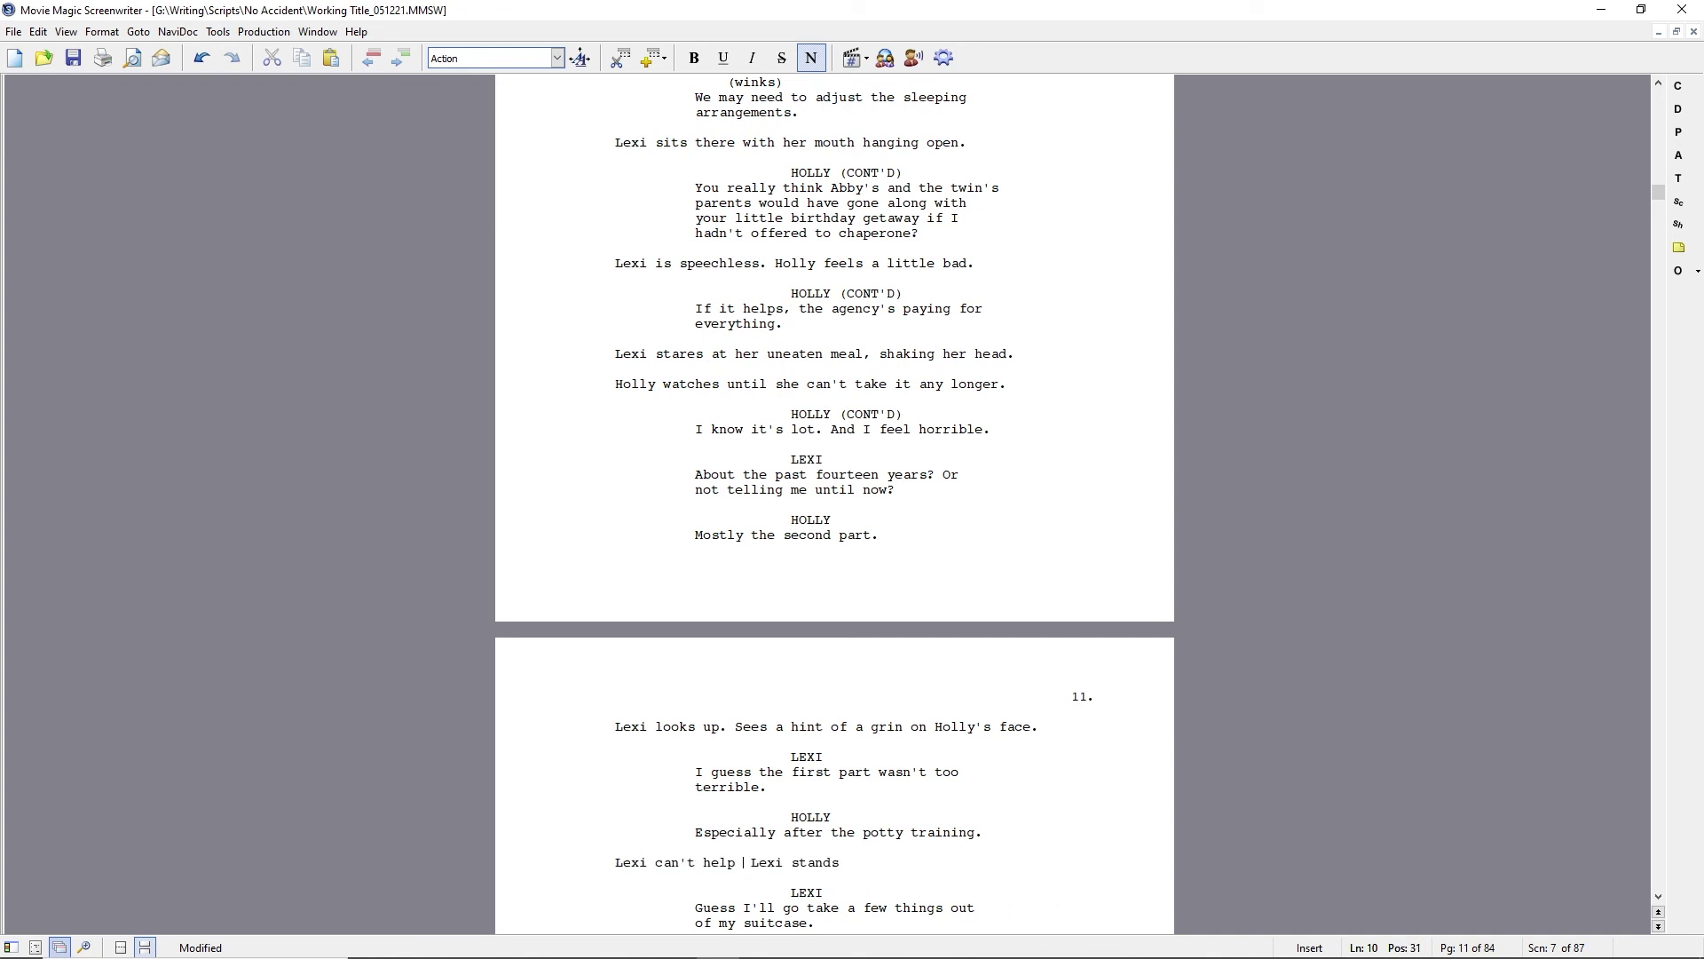
key("Delete")
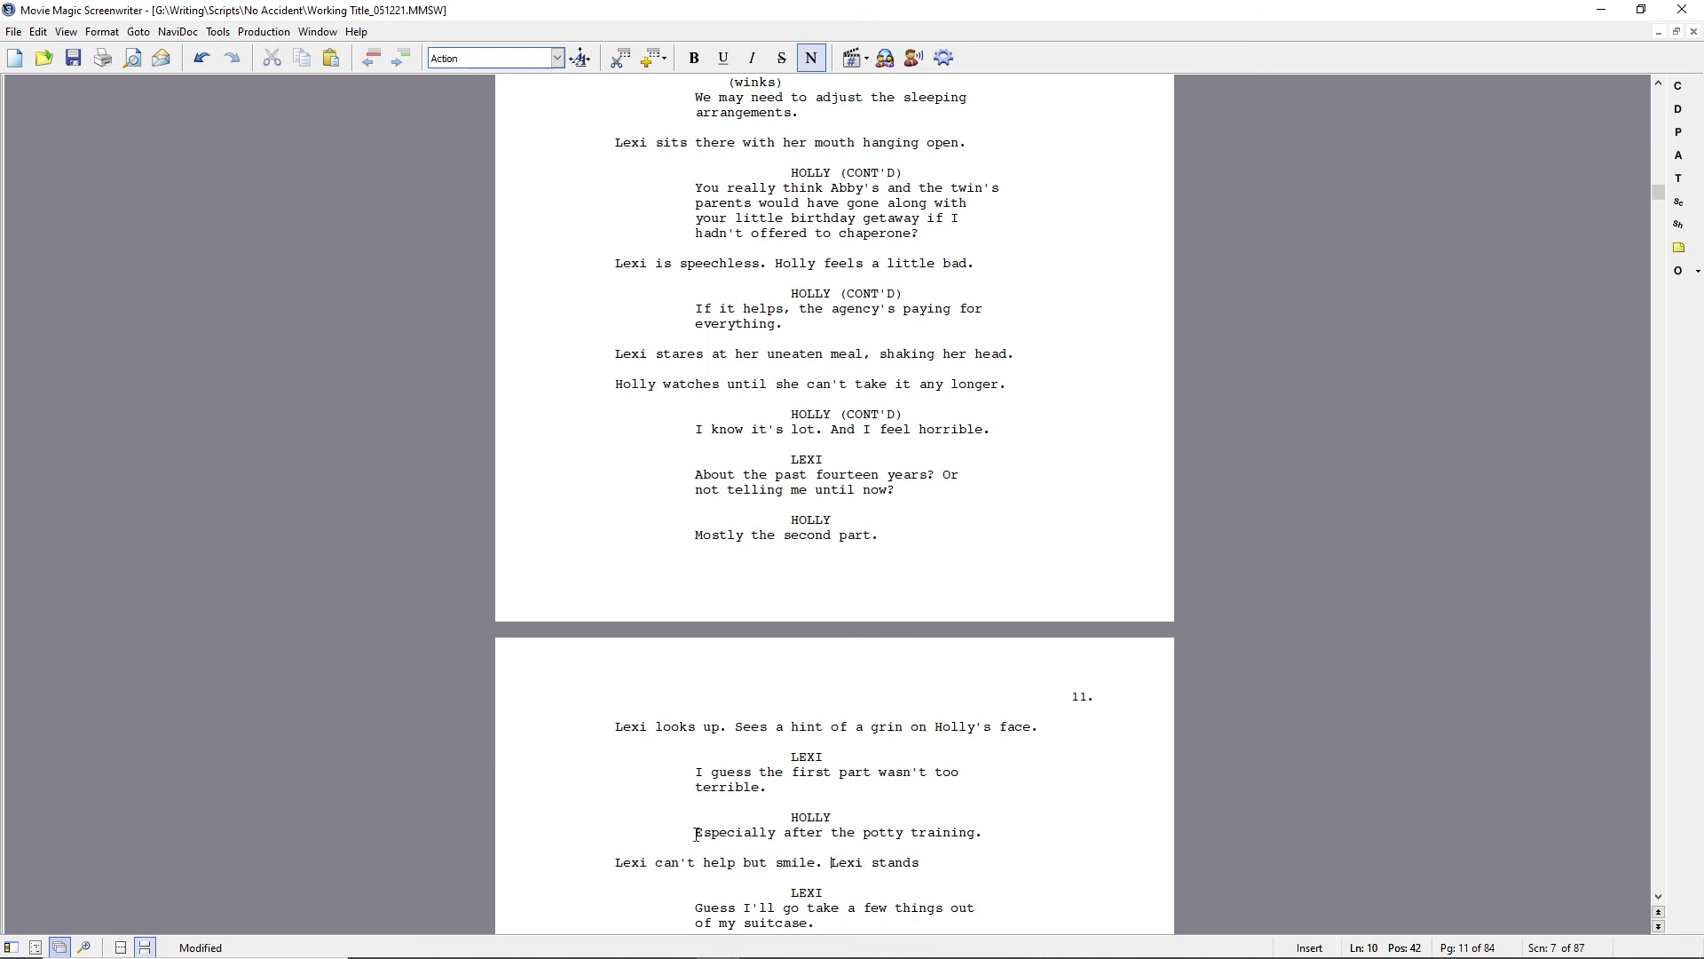
- Replace Holly's potty training line with "You don't know how many times in those first six months I requested a new assignment."
left_click_drag(696, 835, 986, 835)
type("You don't kncw ")
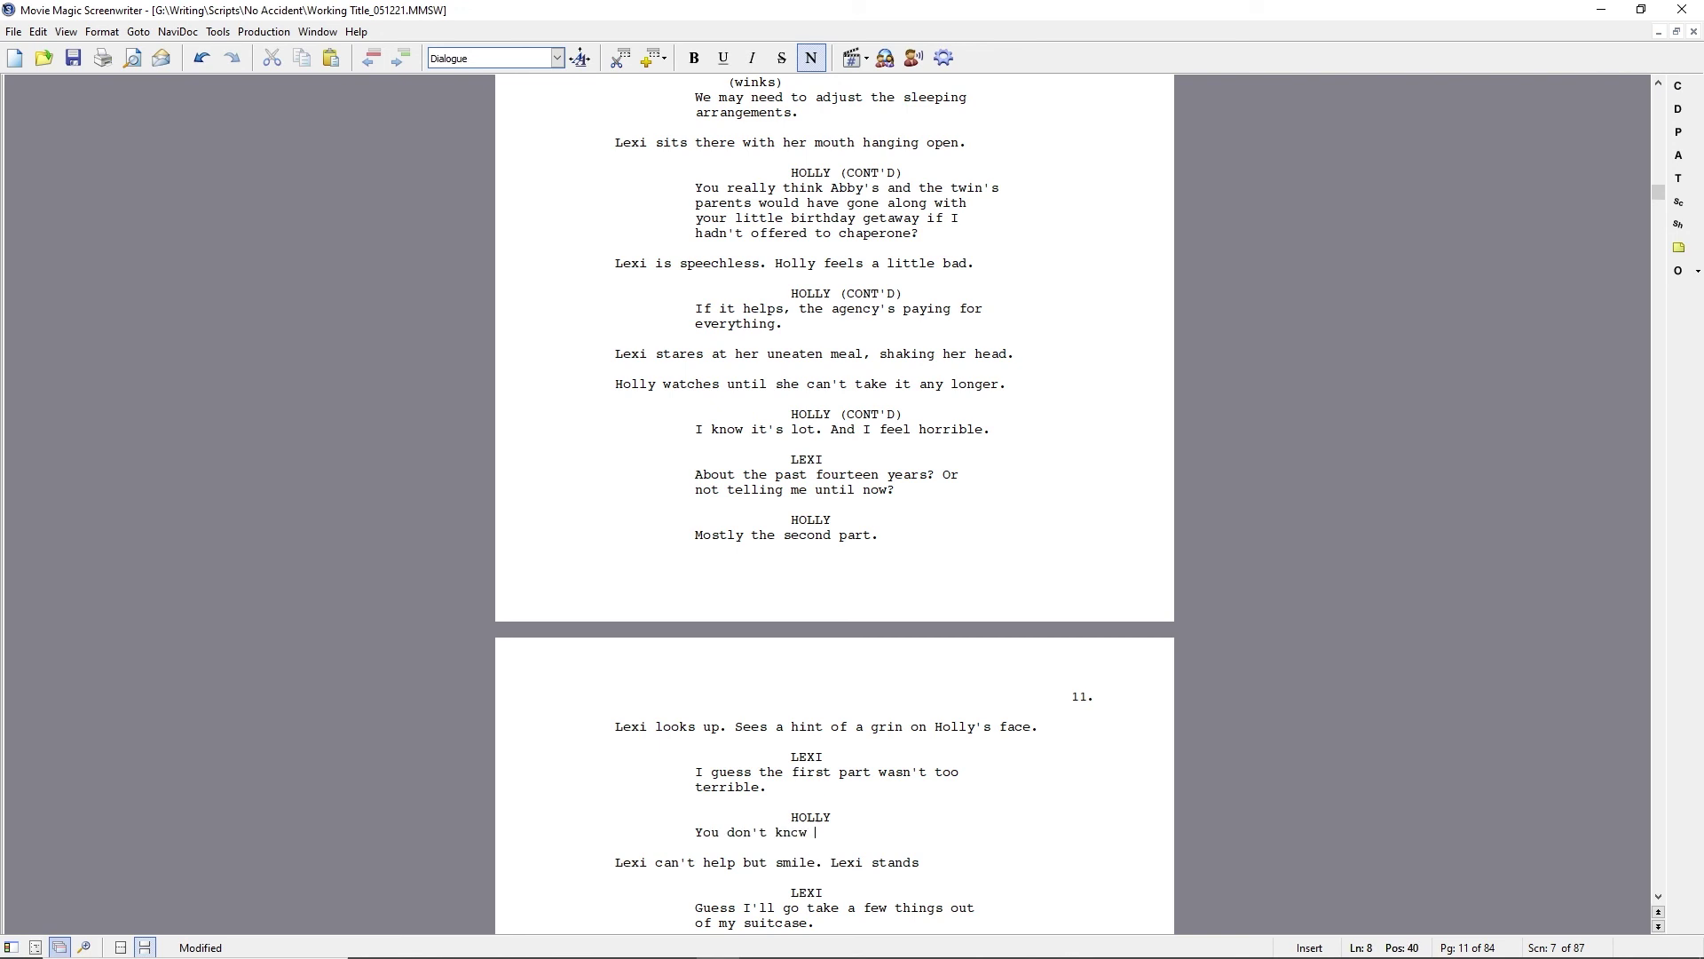
type("how many times I requestn those first six months I")
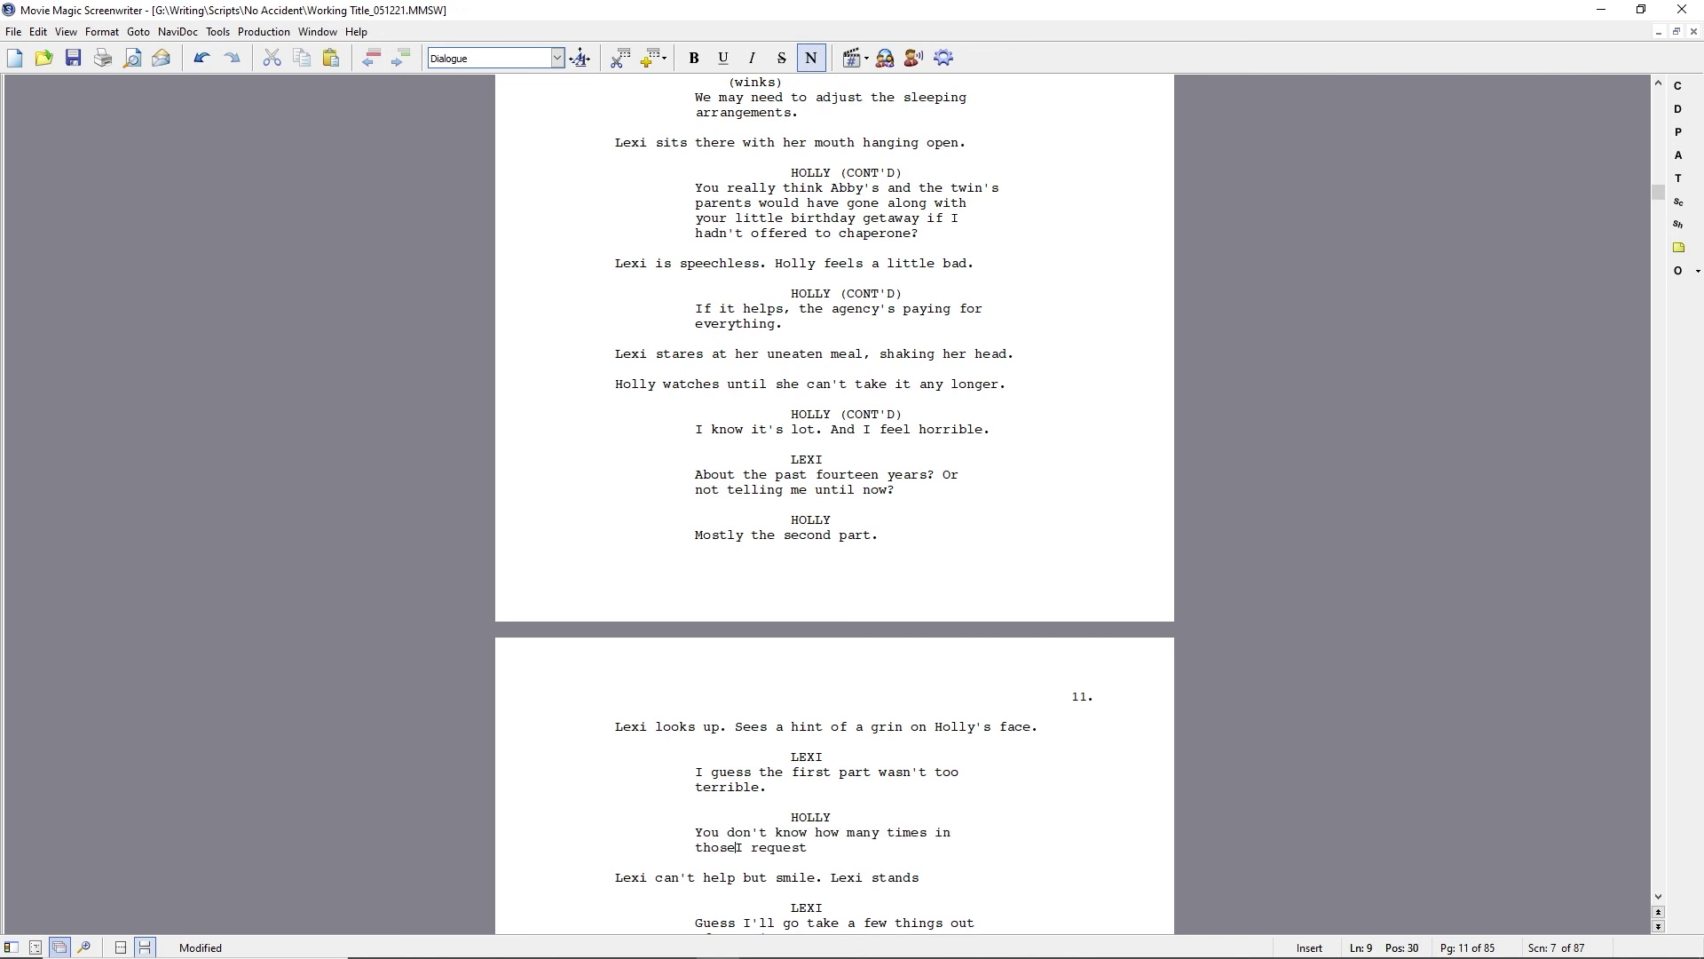
type("ed a new assignment.")
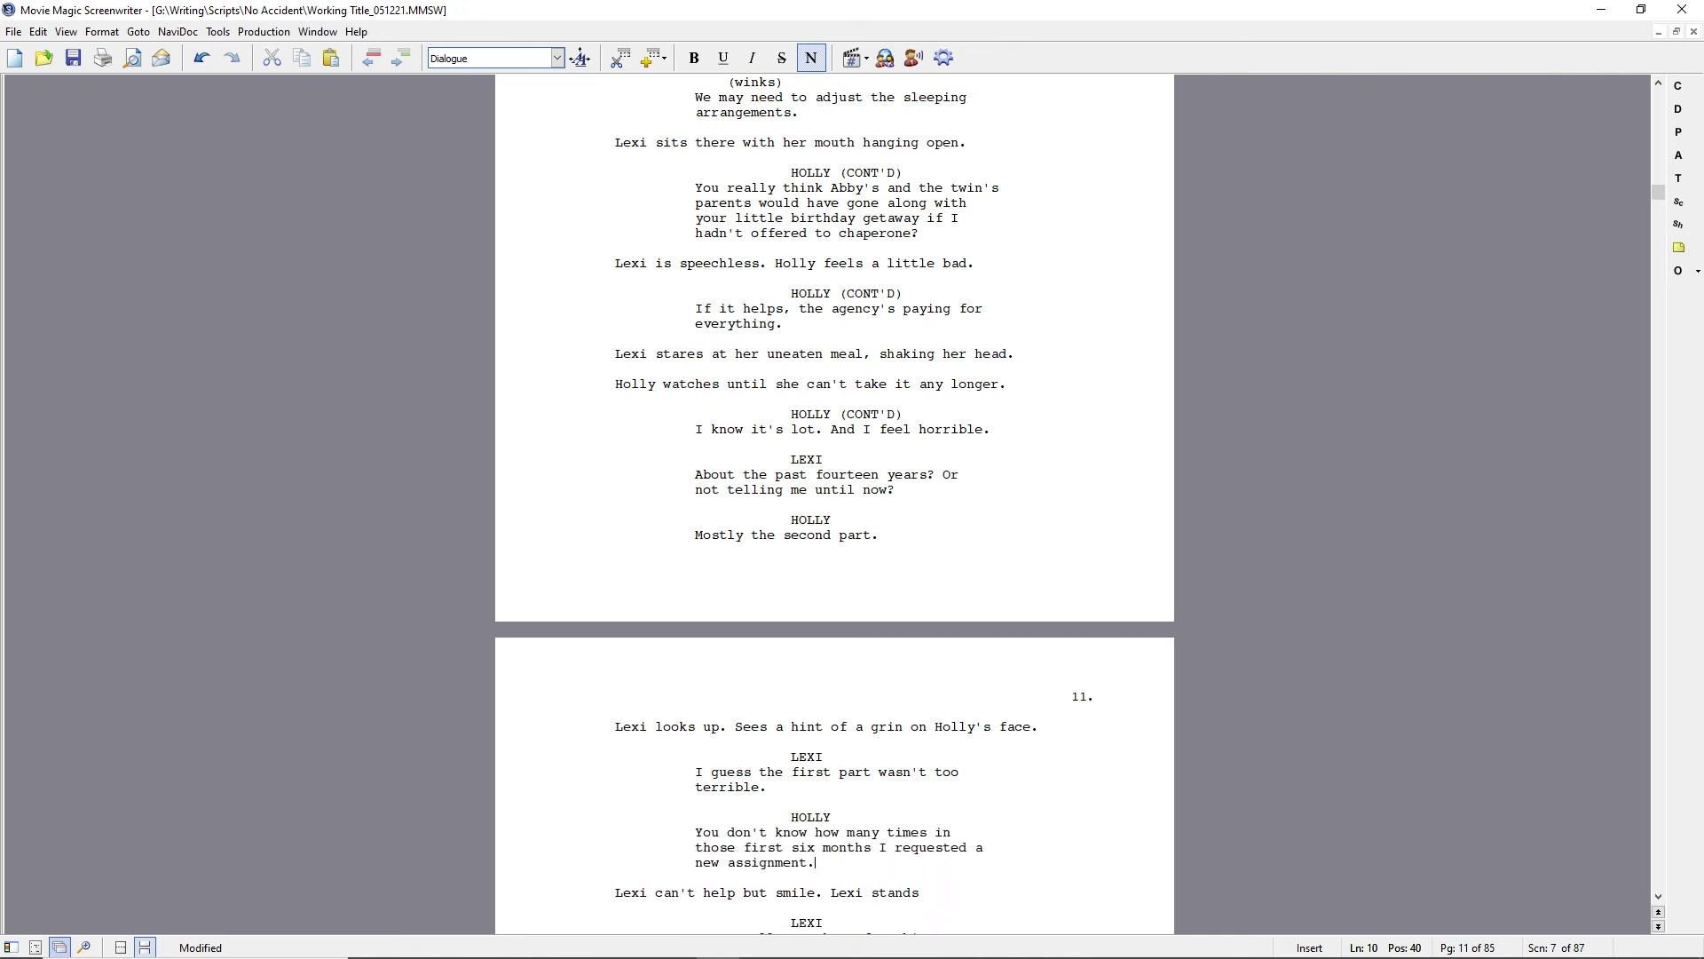
- Replace the action about Lexi smiling and standing with "Puppy-dog eyes from Lexi."
left_click_drag(655, 893, 918, 892)
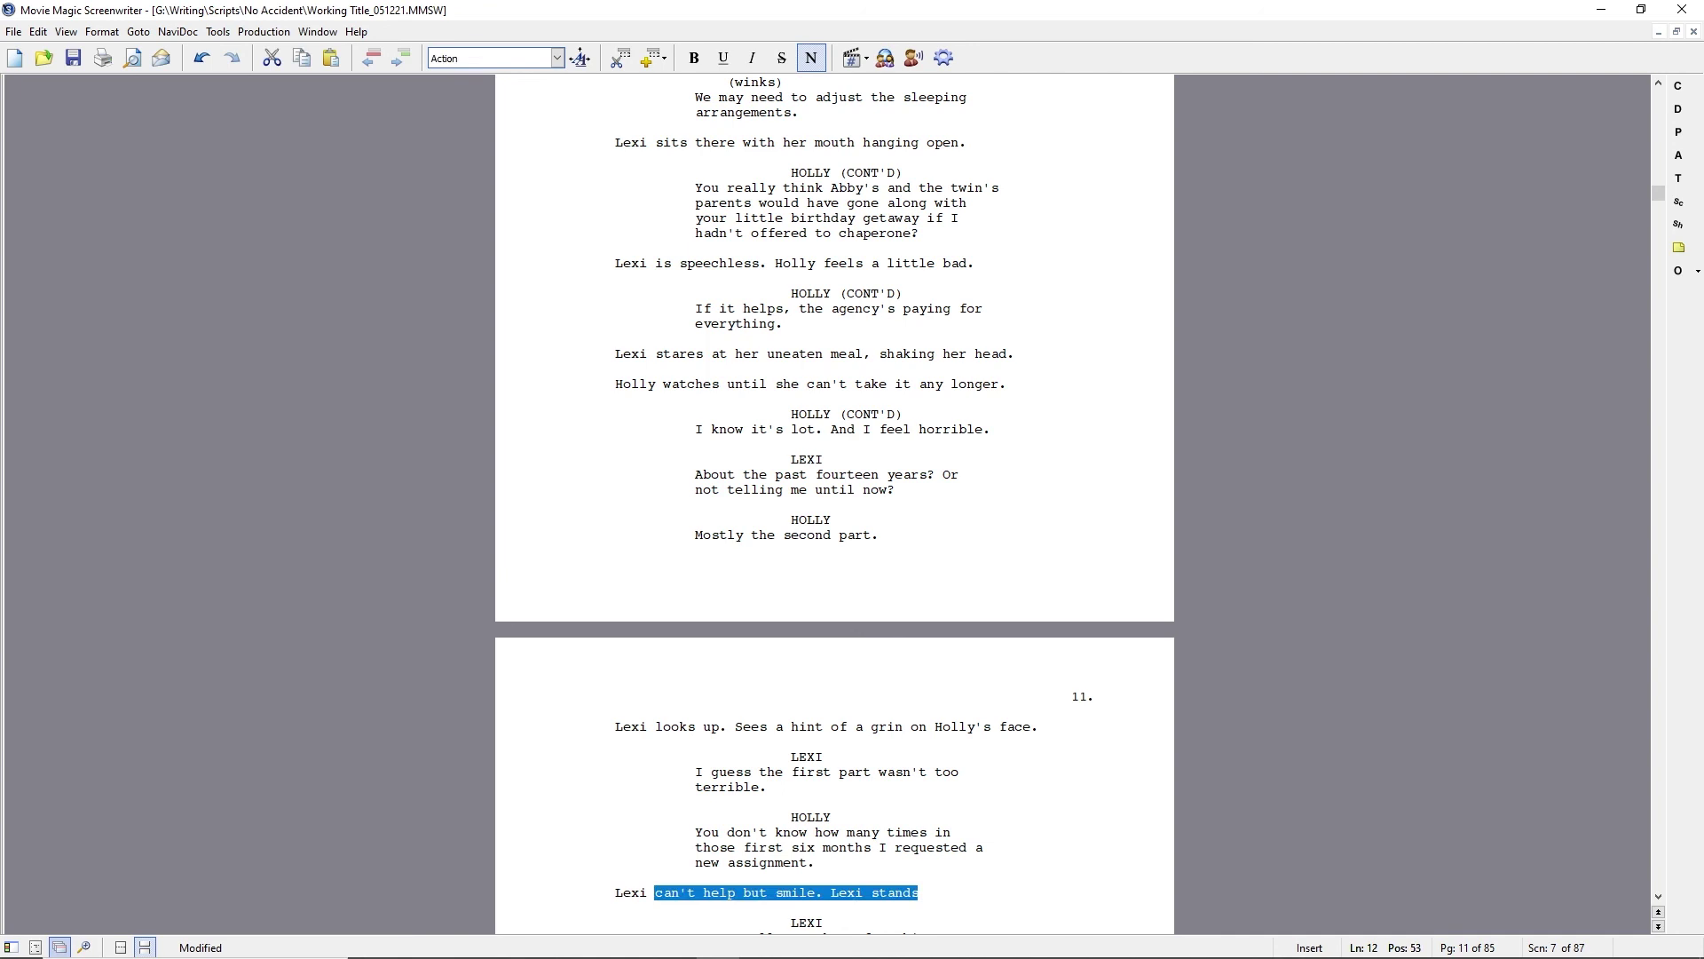
type("feels")
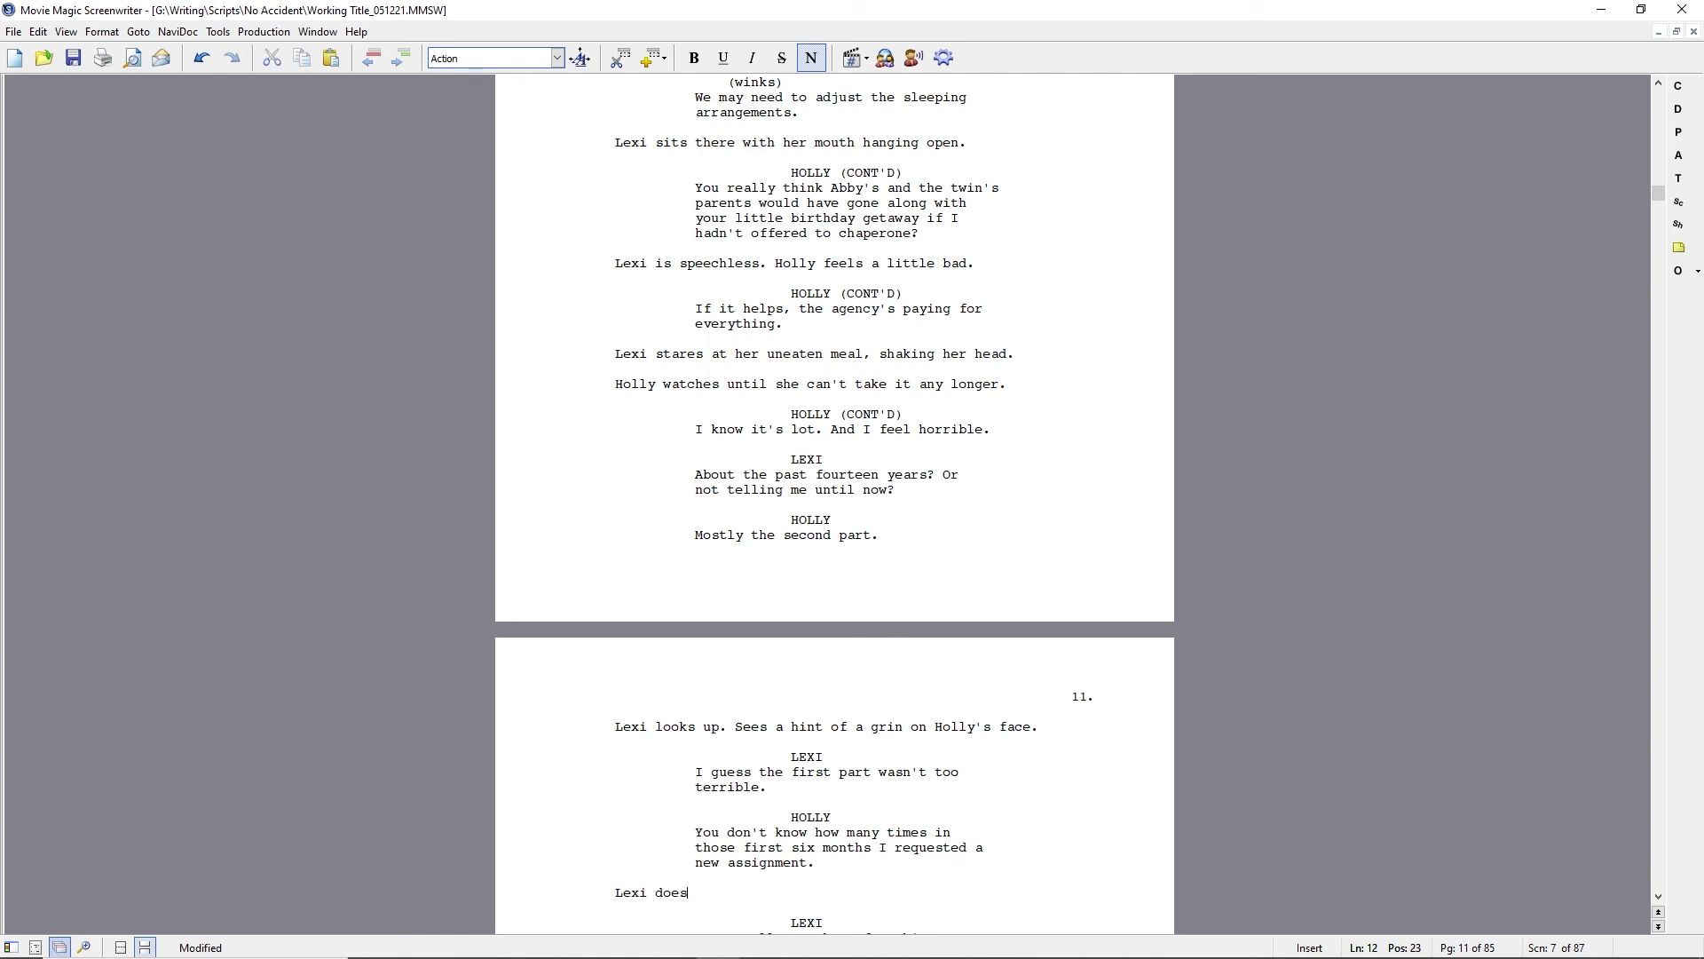
key("BackSpace")
key("BackSpace")
key("BackSpace")
key("BackSpace")
key("BackSpace")
key("BackSpace")
key("BackSpace")
key("BackSpace")
key("BackSpace")
type("Pupp")
key("BackSpace")
key("BackSpace")
type("ppy-dog eyes from Lexi.")
- Below that action, add LEXI's line "I was that bad?" and HOLLY's reply "It was more me than you."
key("Return")
type("L")
key("Return")
type("I was that bad?")
key("Return")
type("HO")
key("Return")
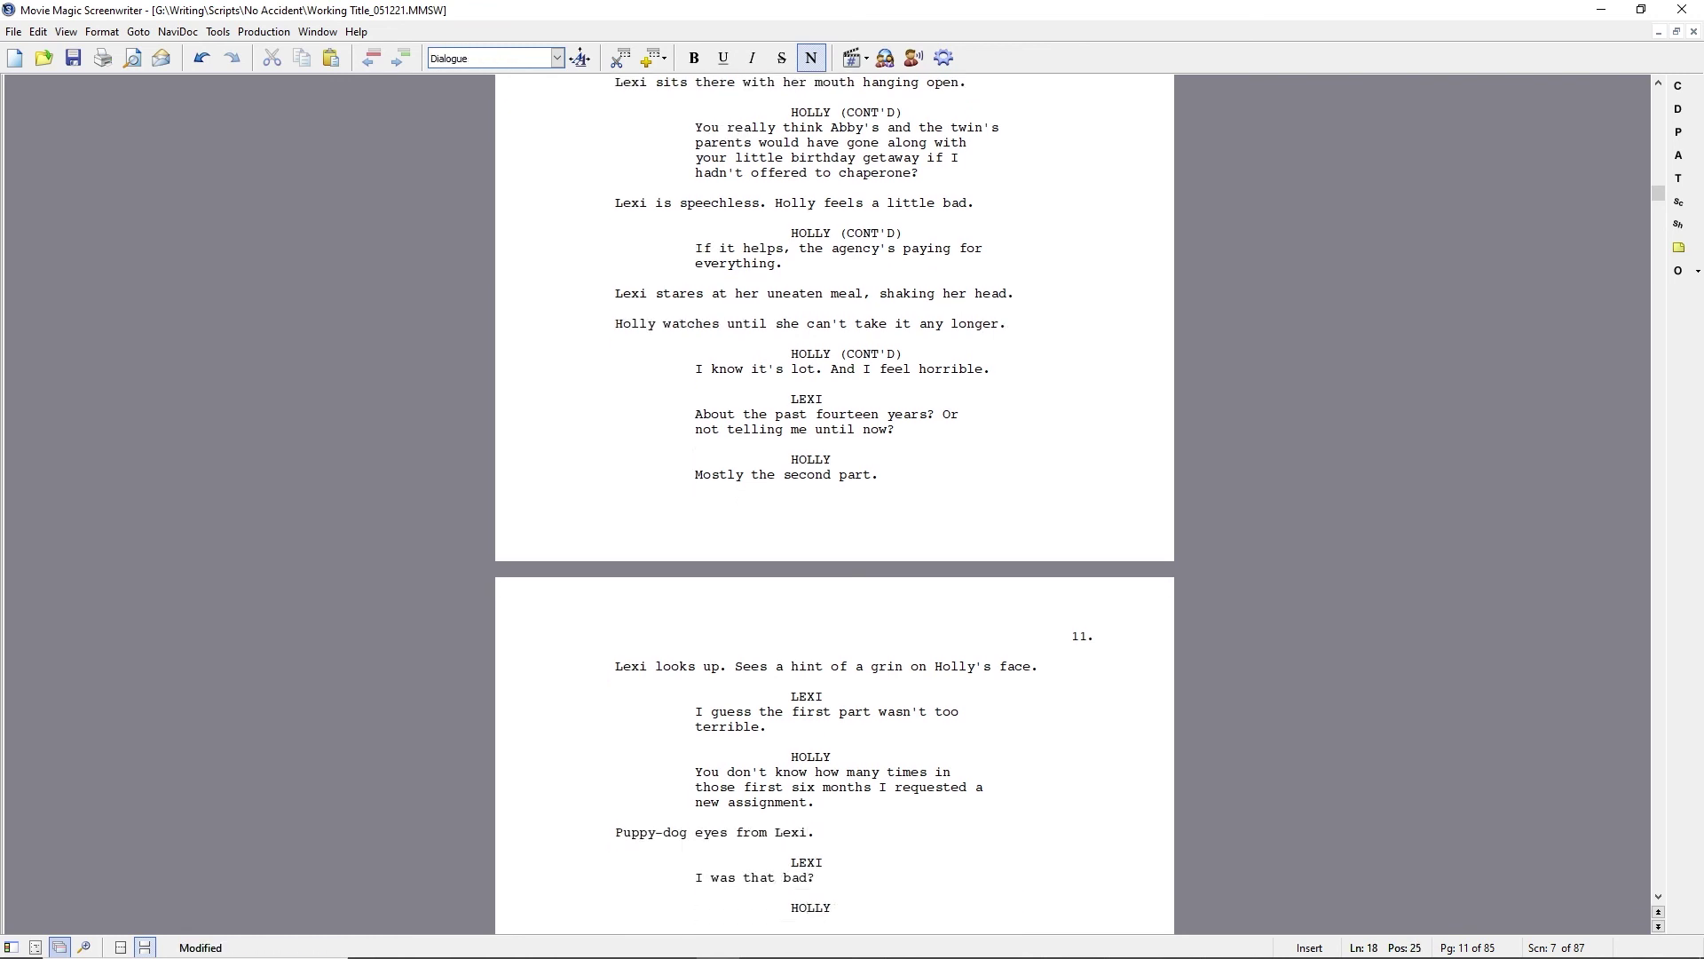
type("It was more me than you.")
- Add the actions "This makes Lexi feel a little better." and "They sit in silence for a beat. Then something occurs to Lexi."
key("Return")
type("This makes ")
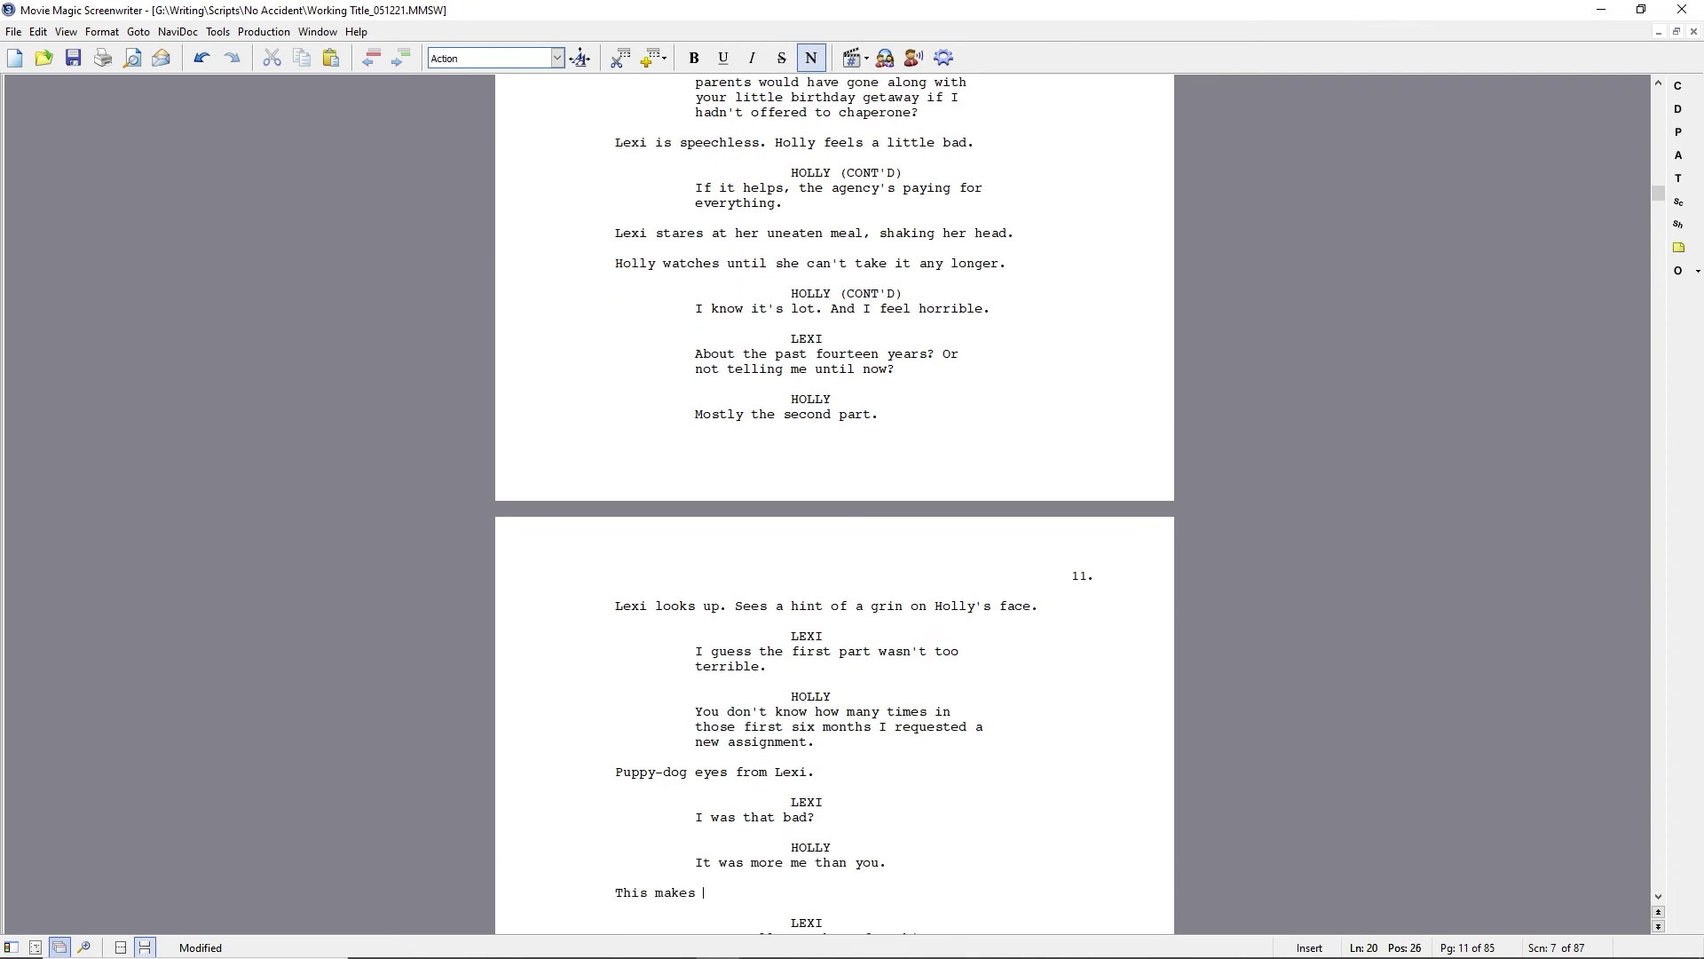
type("Lexi feel a little better.")
key("Return")
type("They sit in silence for a beat. Then")
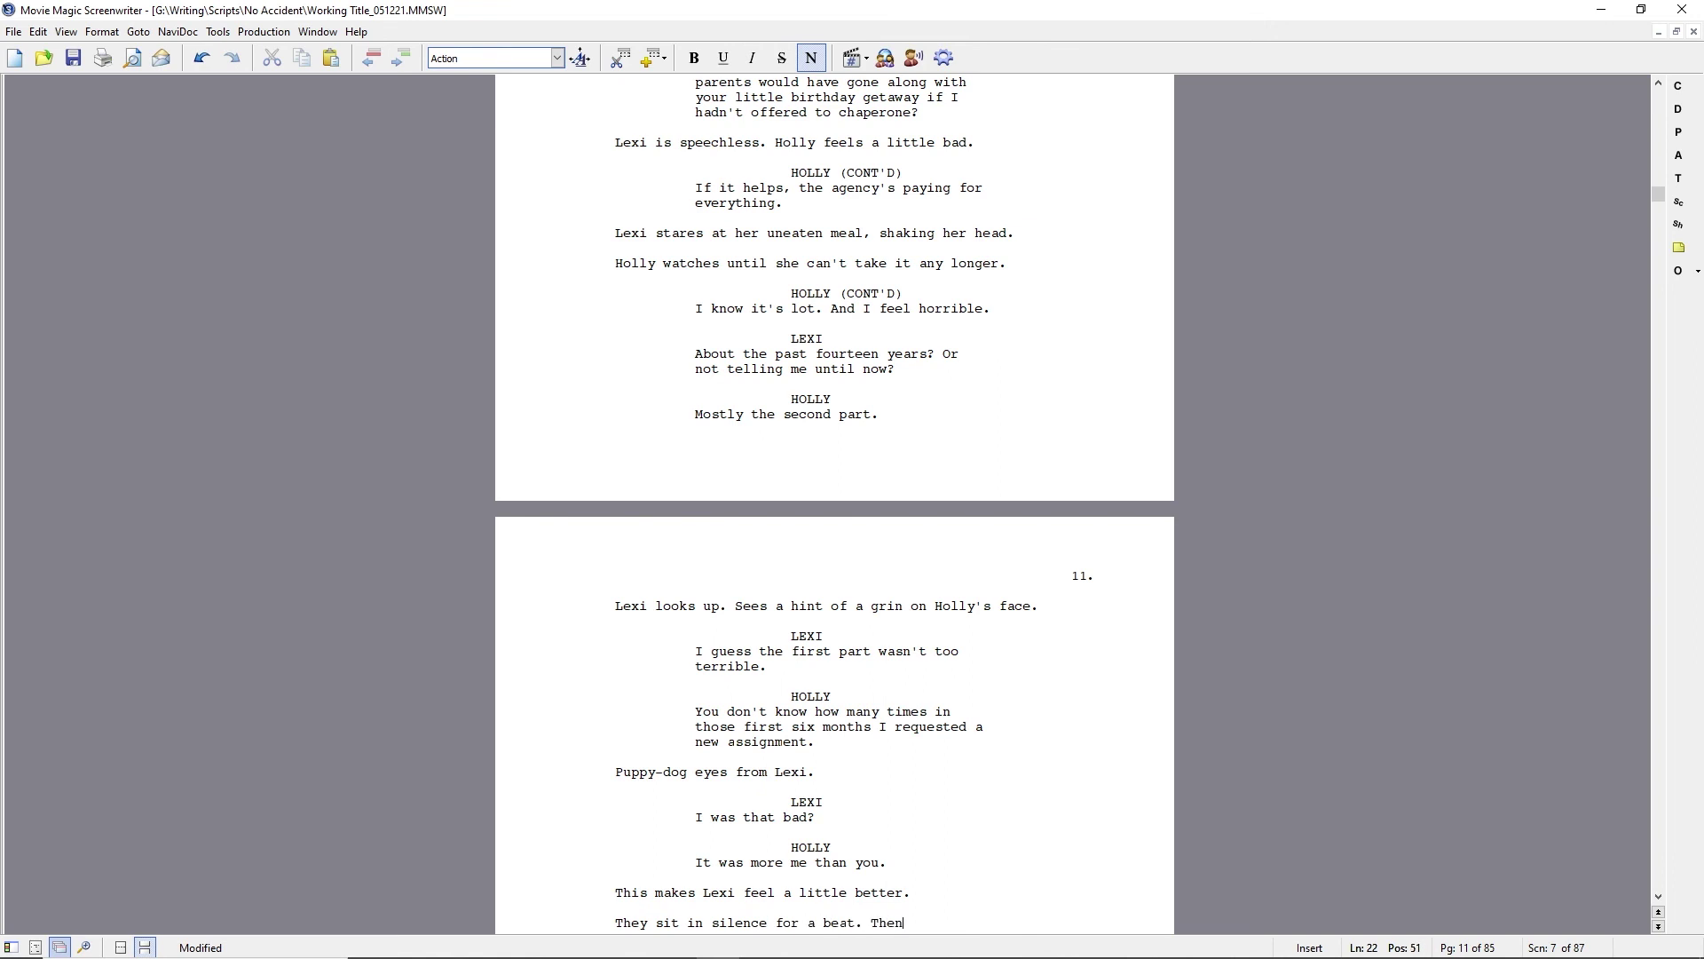
type(" something occurs to Lexi.")
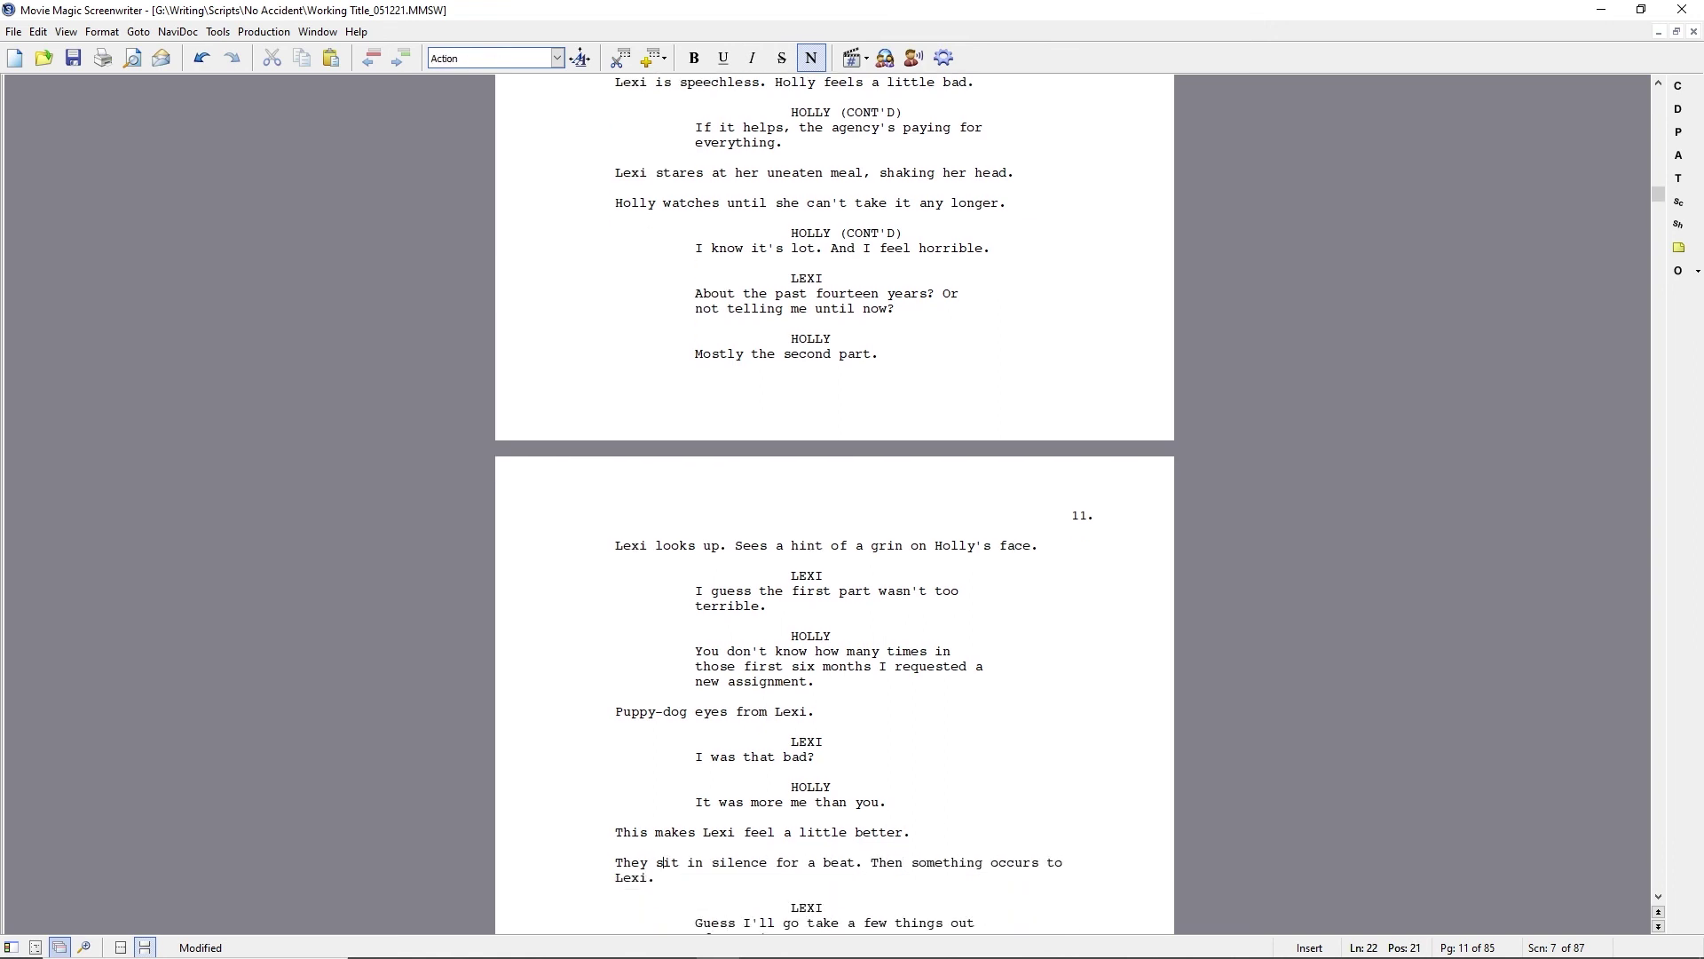
- Rework the silence action to read "They sit in silence until Lexi thinks of something. Stands."
type("Lexi thinks of something.")
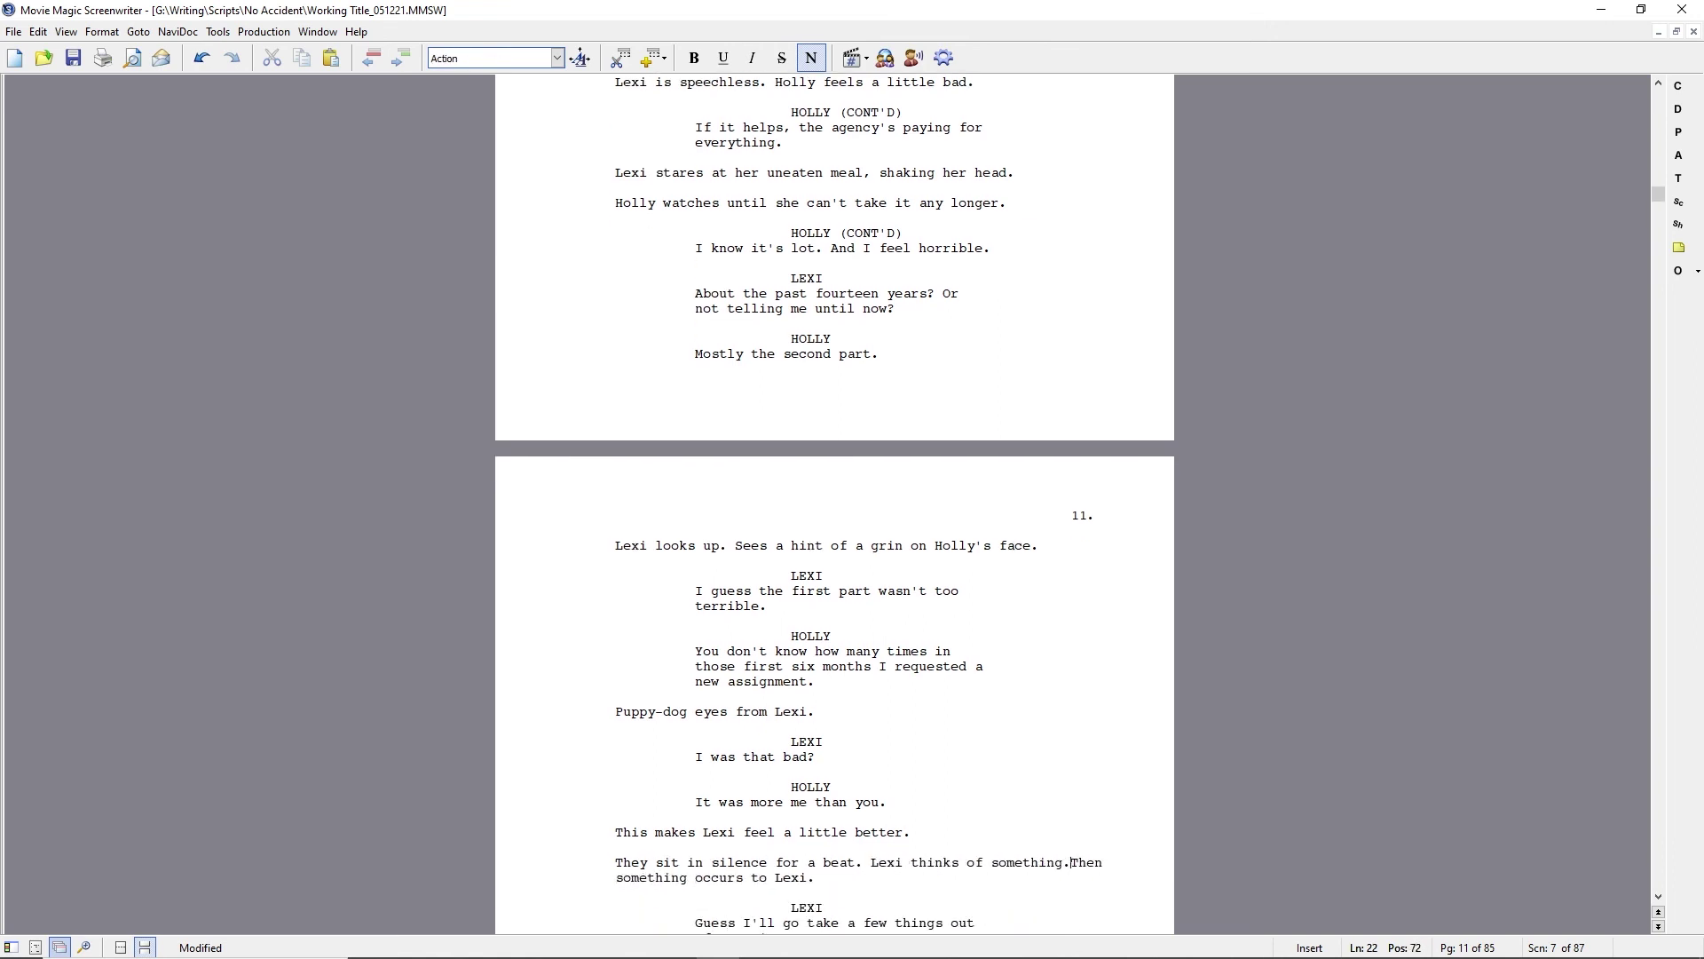
type(" Stands.")
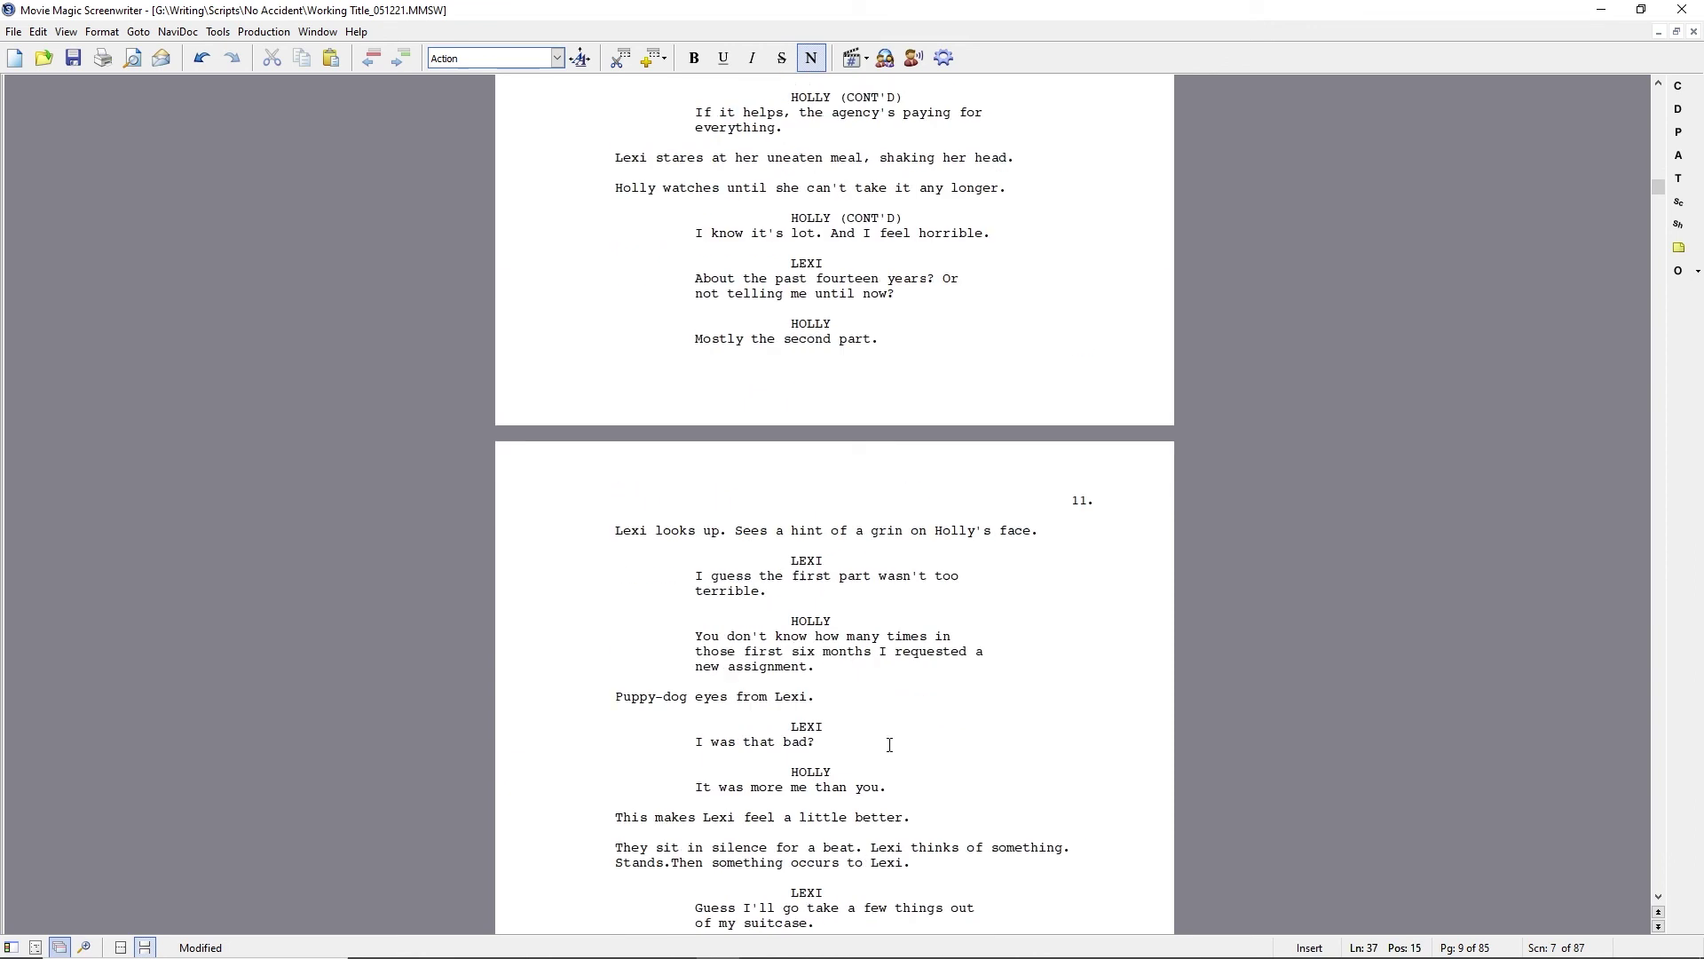
scroll(890, 744, "down", 1)
left_click(925, 760)
left_click(774, 788)
type("until")
key("ctrl+shift+Right")
key("ctrl+shift+Right")
key("ctrl+shift+Right")
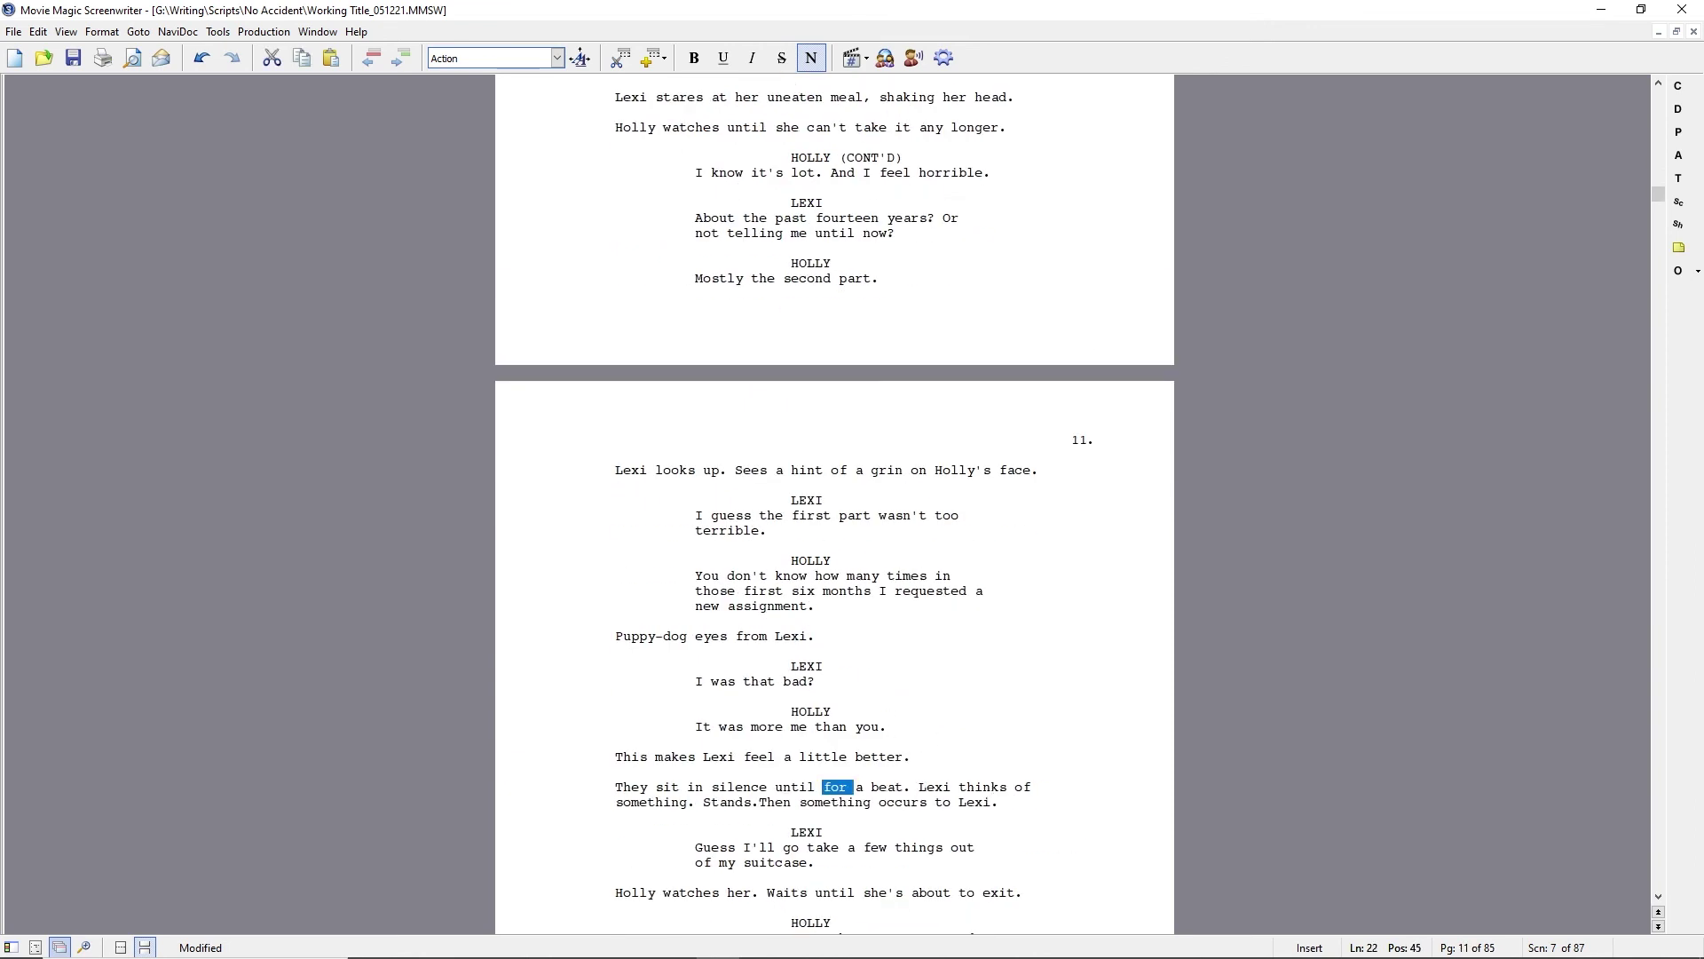
key("Delete")
key("End")
type("Stands.")
key("shift+End")
key("Delete")
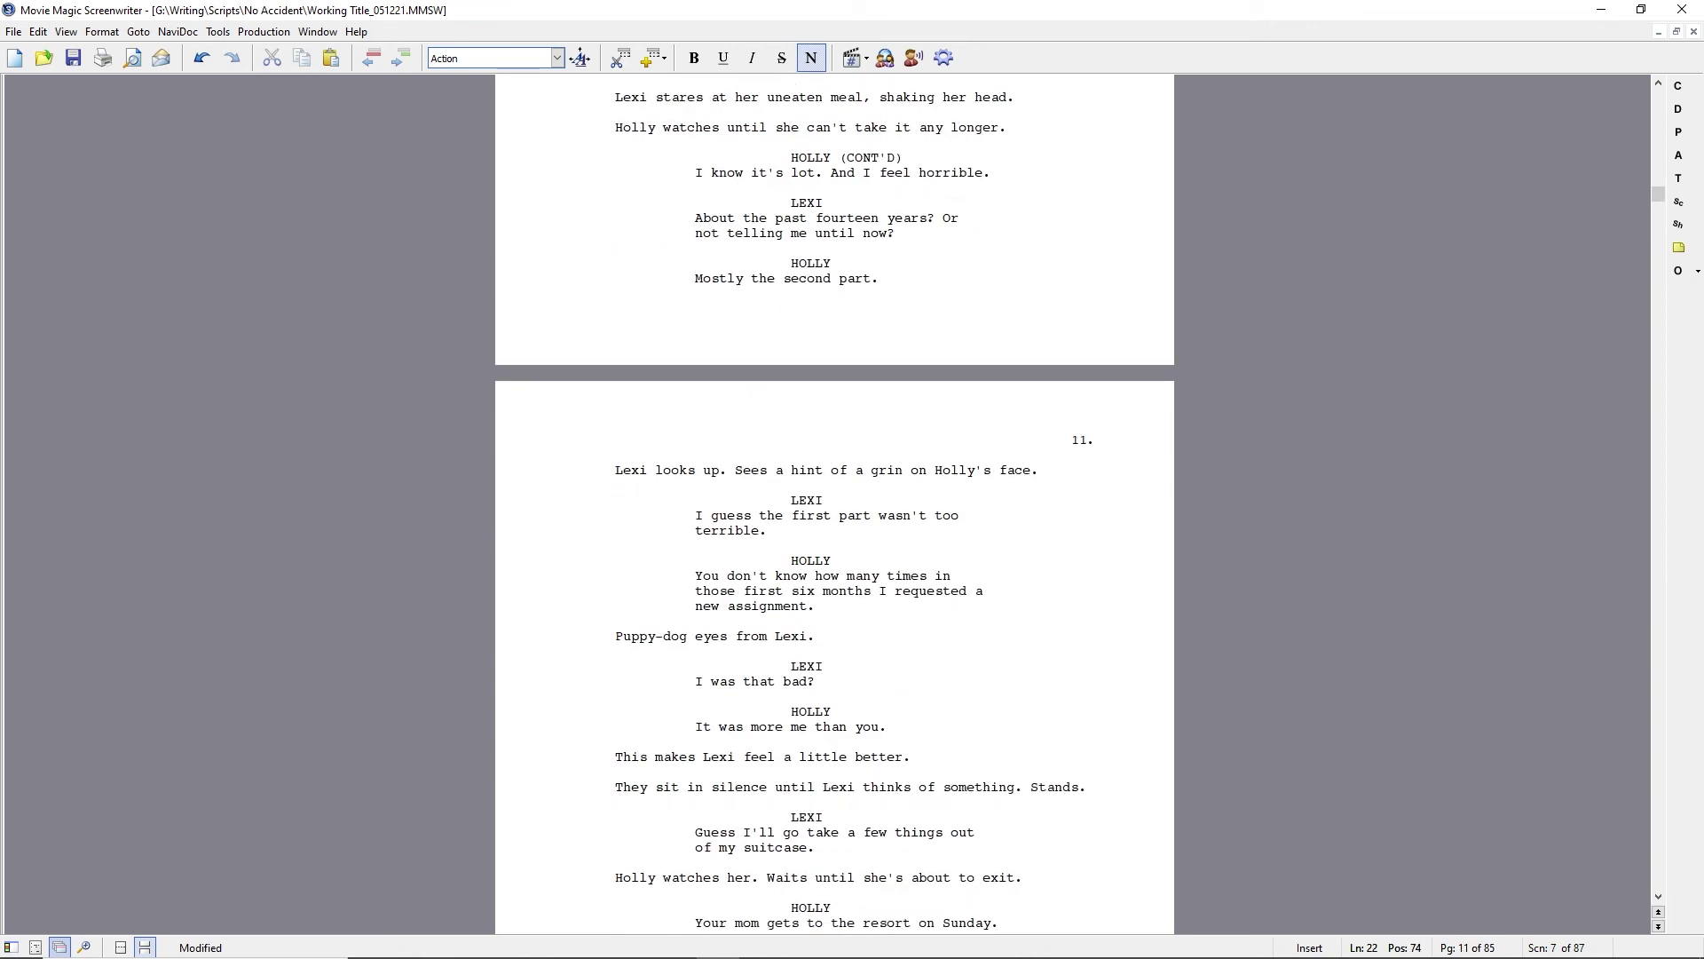
- Replace "Guess I'll go take a" with "I need to" at the start of Lexi's suitcase line
left_click(695, 832)
type("I need to")
left_click_drag(775, 832, 943, 831)
key("Delete")
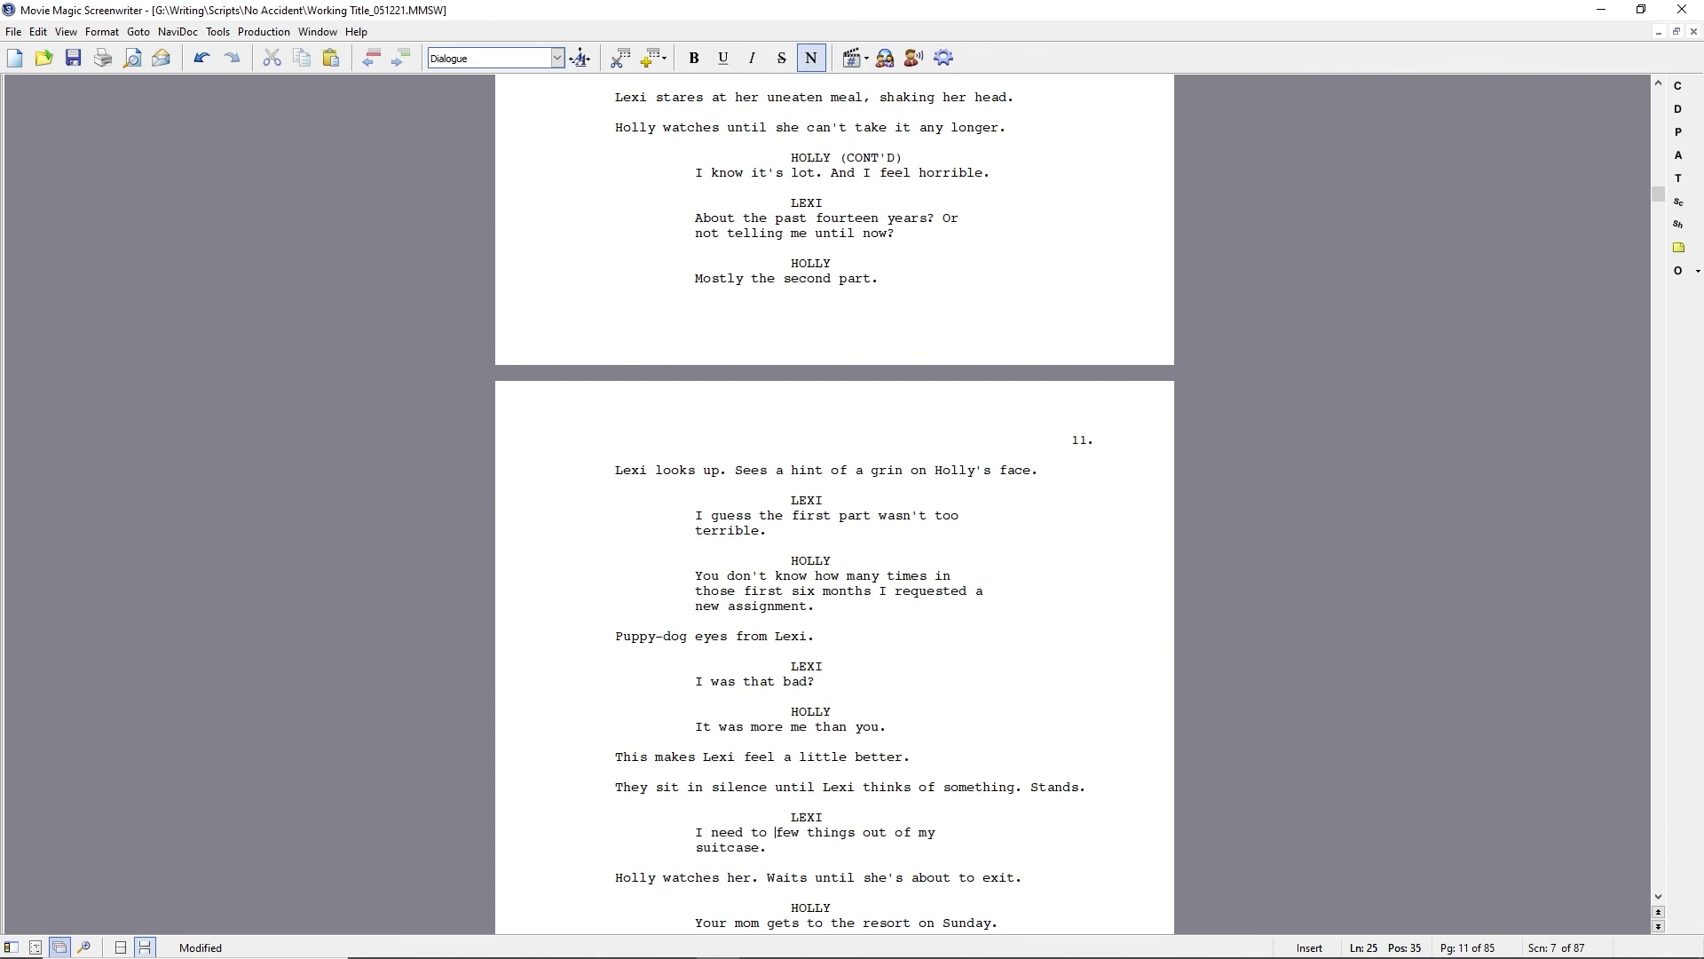
- Add the action "Starts off." and change Holly's following action to "Holly watches her. Doesn't want to say it, but has to."
left_click(687, 877)
key("Home")
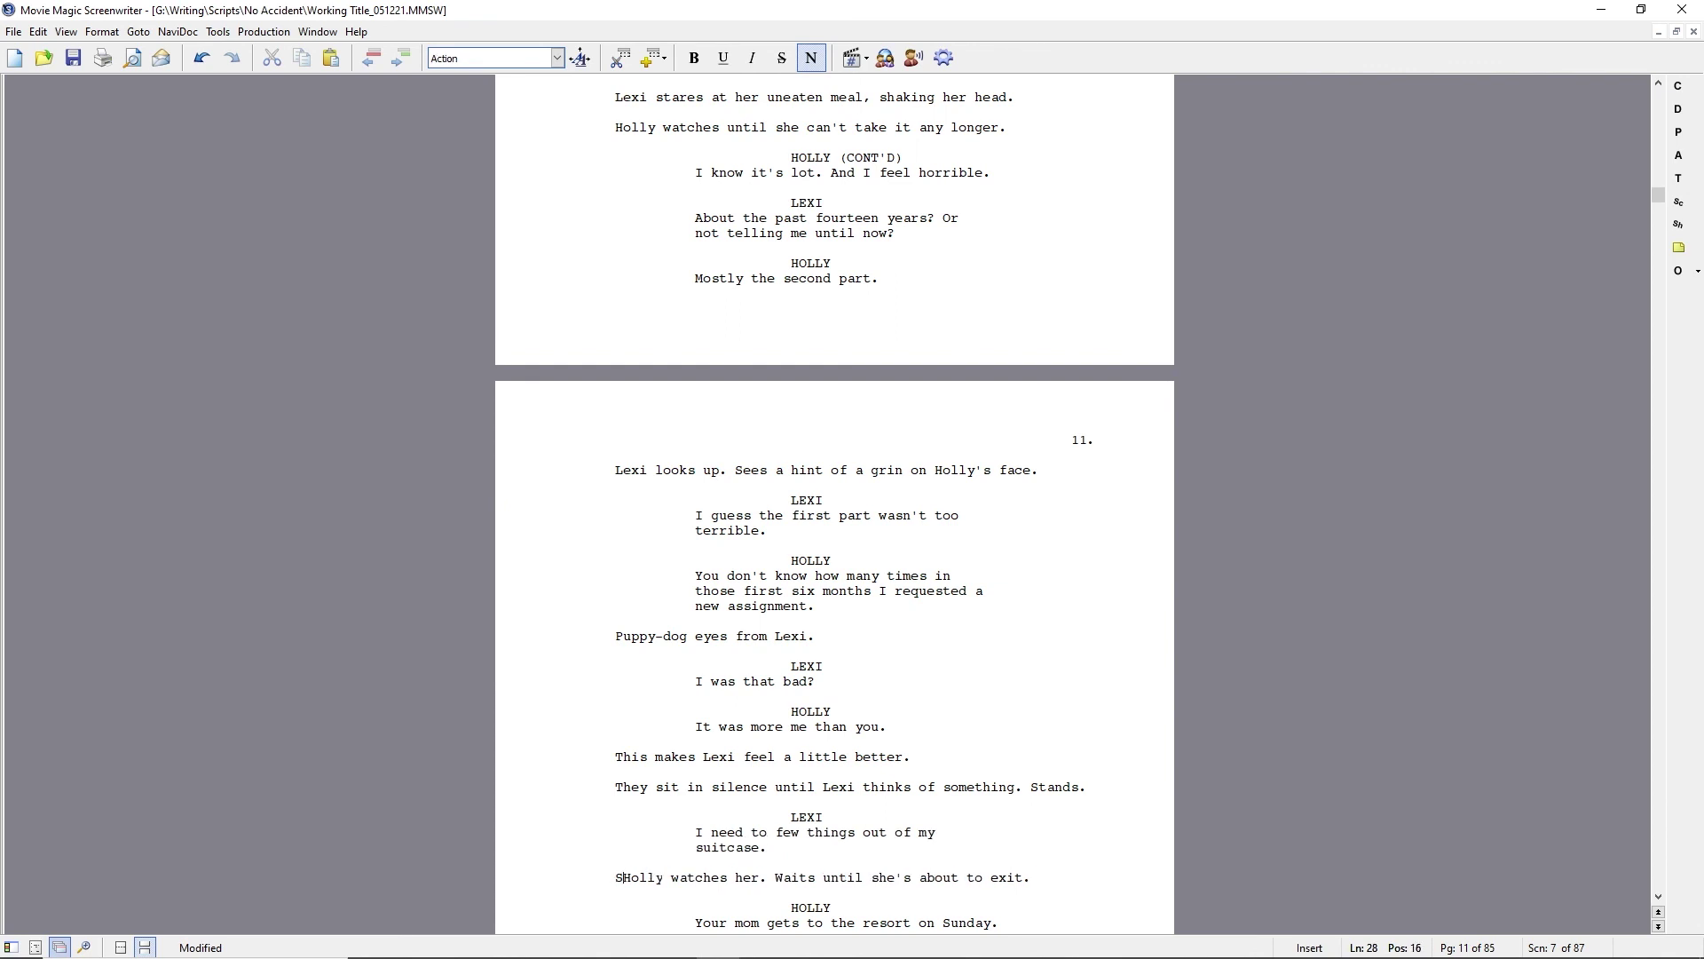
type("Starts off.")
key("Return")
key("shift+End")
type("Doesn't want to say it, but has to.")
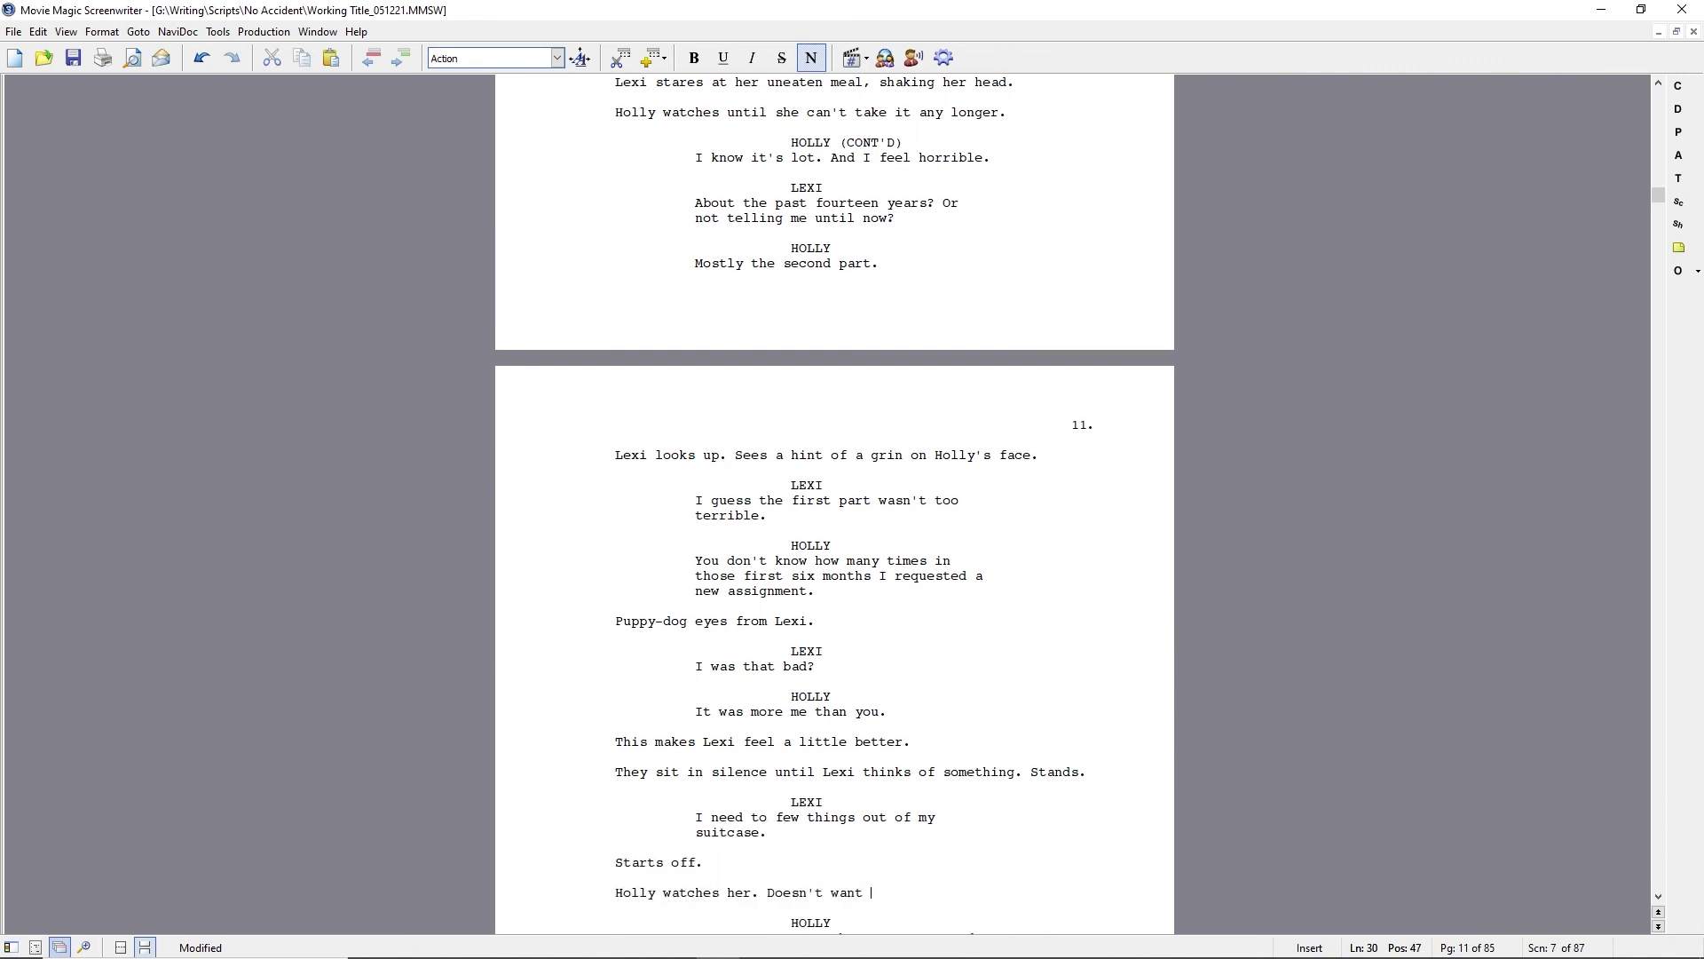
- Try to reword "Her breath catches." in the action where Lexi stops cold by inserting "heart catches in" before "breath"
key("Down")
key("Down")
key("Down")
key("Down")
key("Down")
key("Down")
key("Down")
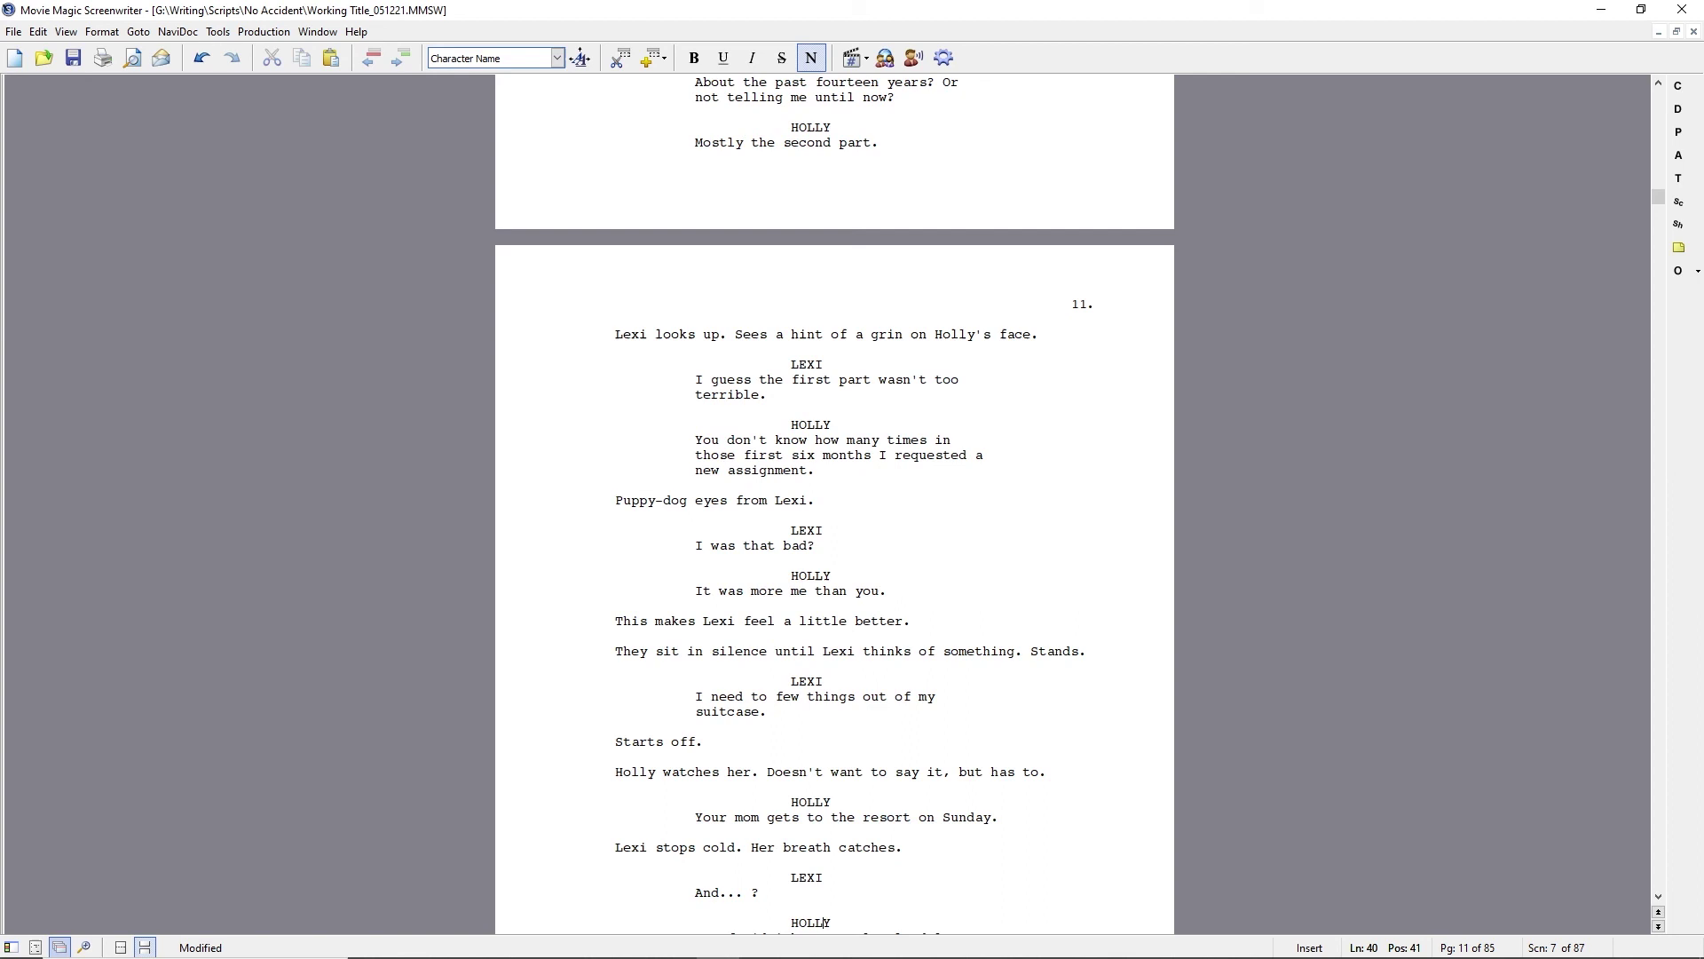
key("Up")
key("Up")
key("Up")
key("Up")
key("Left")
key("Left")
key("Left")
key("Left")
key("Left")
type("heart catches in")
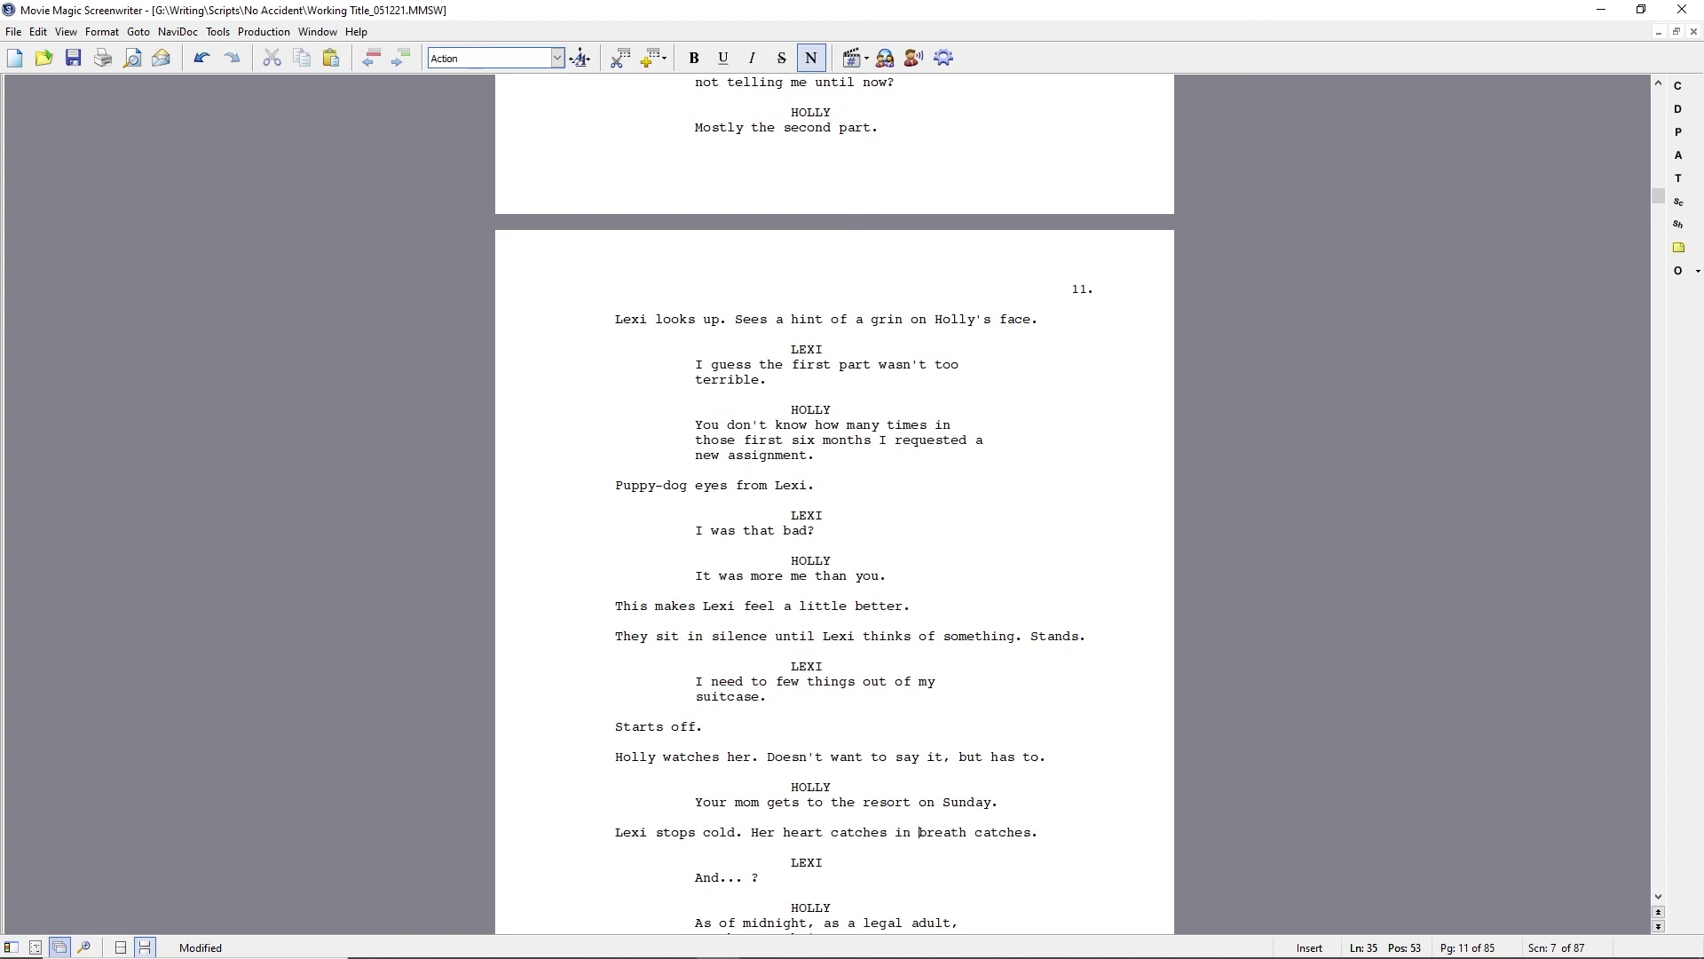
- Replace everything after "Lexi stops cold." in that action with "Dares to turn back."
key("BackSpace")
key("BackSpace")
key("BackSpace")
key("BackSpace")
key("BackSpace")
key("BackSpace")
key("BackSpace")
key("BackSpace")
key("BackSpace")
key("BackSpace")
key("BackSpace")
key("BackSpace")
key("BackSpace")
key("BackSpace")
key("BackSpace")
key("BackSpace")
key("BackSpace")
key("BackSpace")
key("BackSpace")
key("BackSpace")
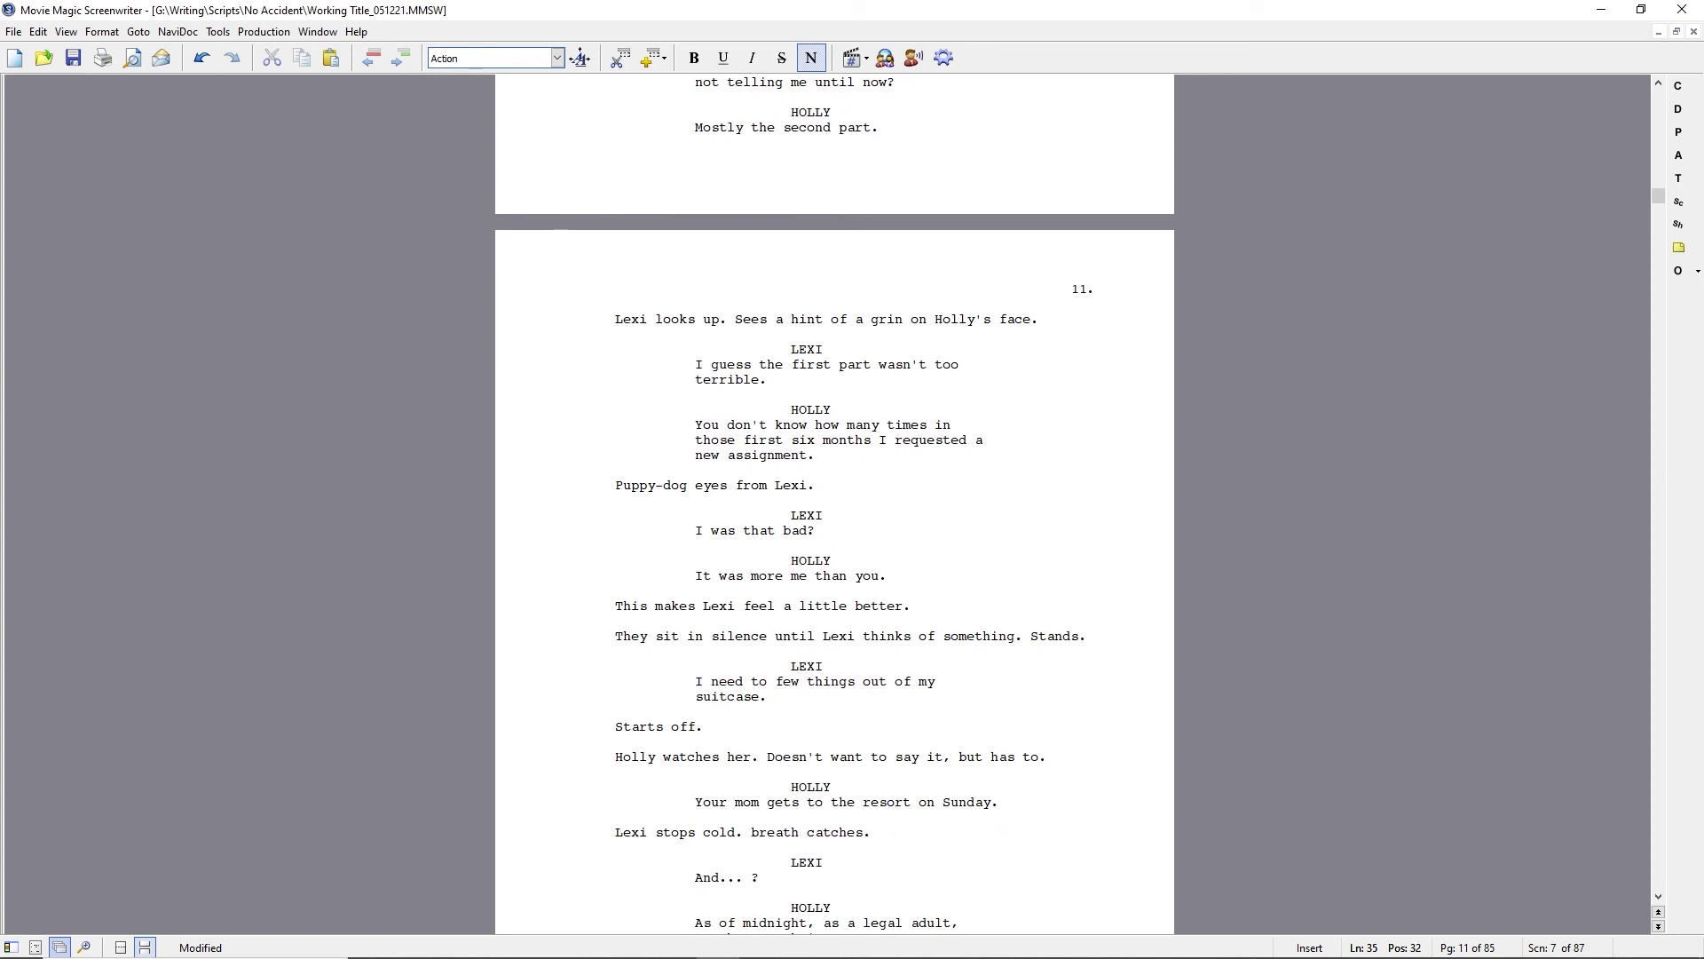
key("shift+End")
type("Dares to turn back.")
- Change the action after Holly's "you have a choice" line to "Lexi waits for more. It doesn't come. She fills in the blanks."
key("Down")
key("Down")
key("Down")
key("Down")
key("Down")
key("Down")
key("Down")
key("Down")
key("Down")
key("Down")
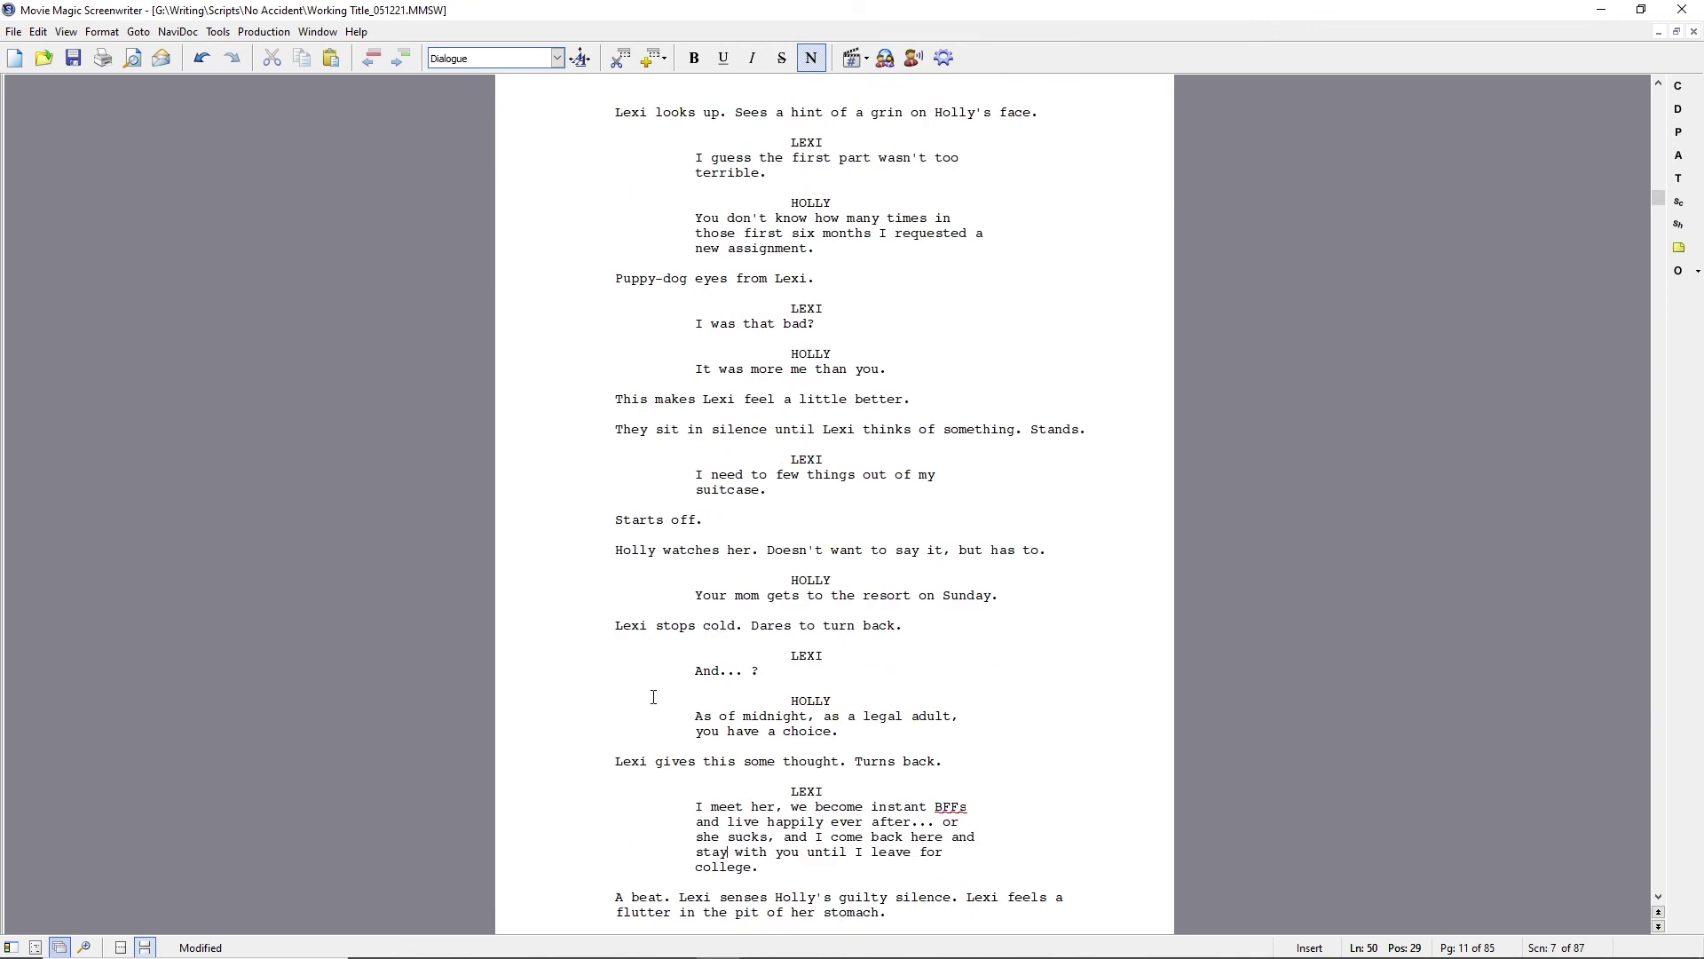
left_click(655, 761)
type("waits for more. It doesn't com")
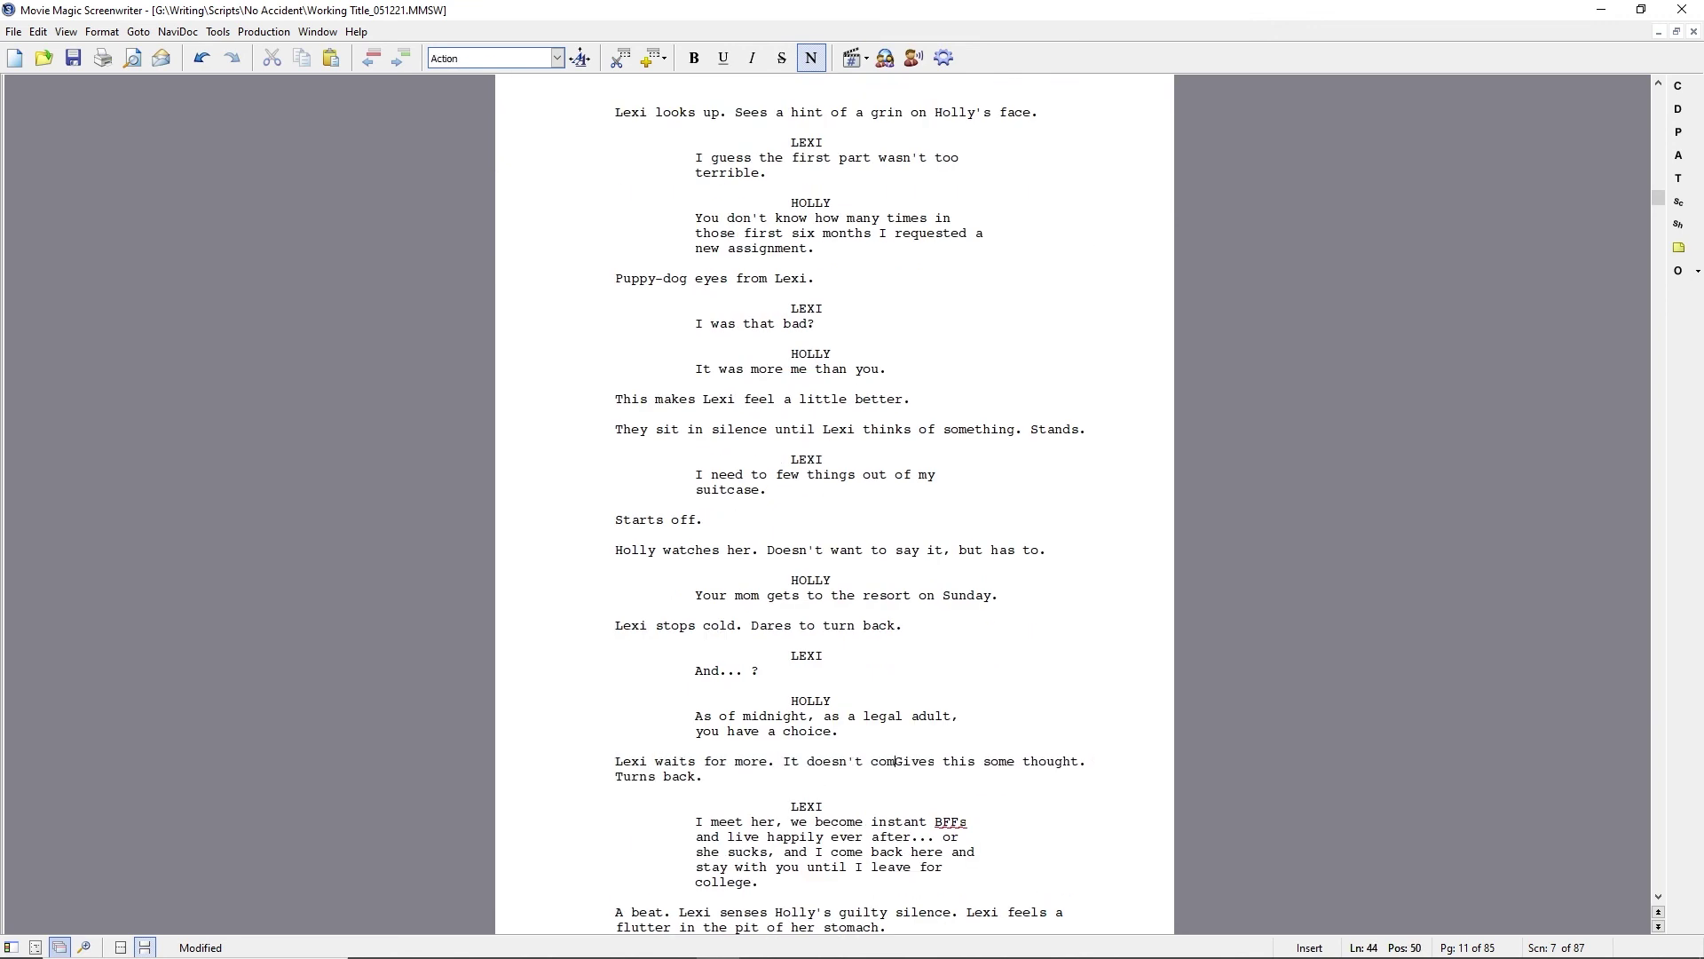
type("e. She ")
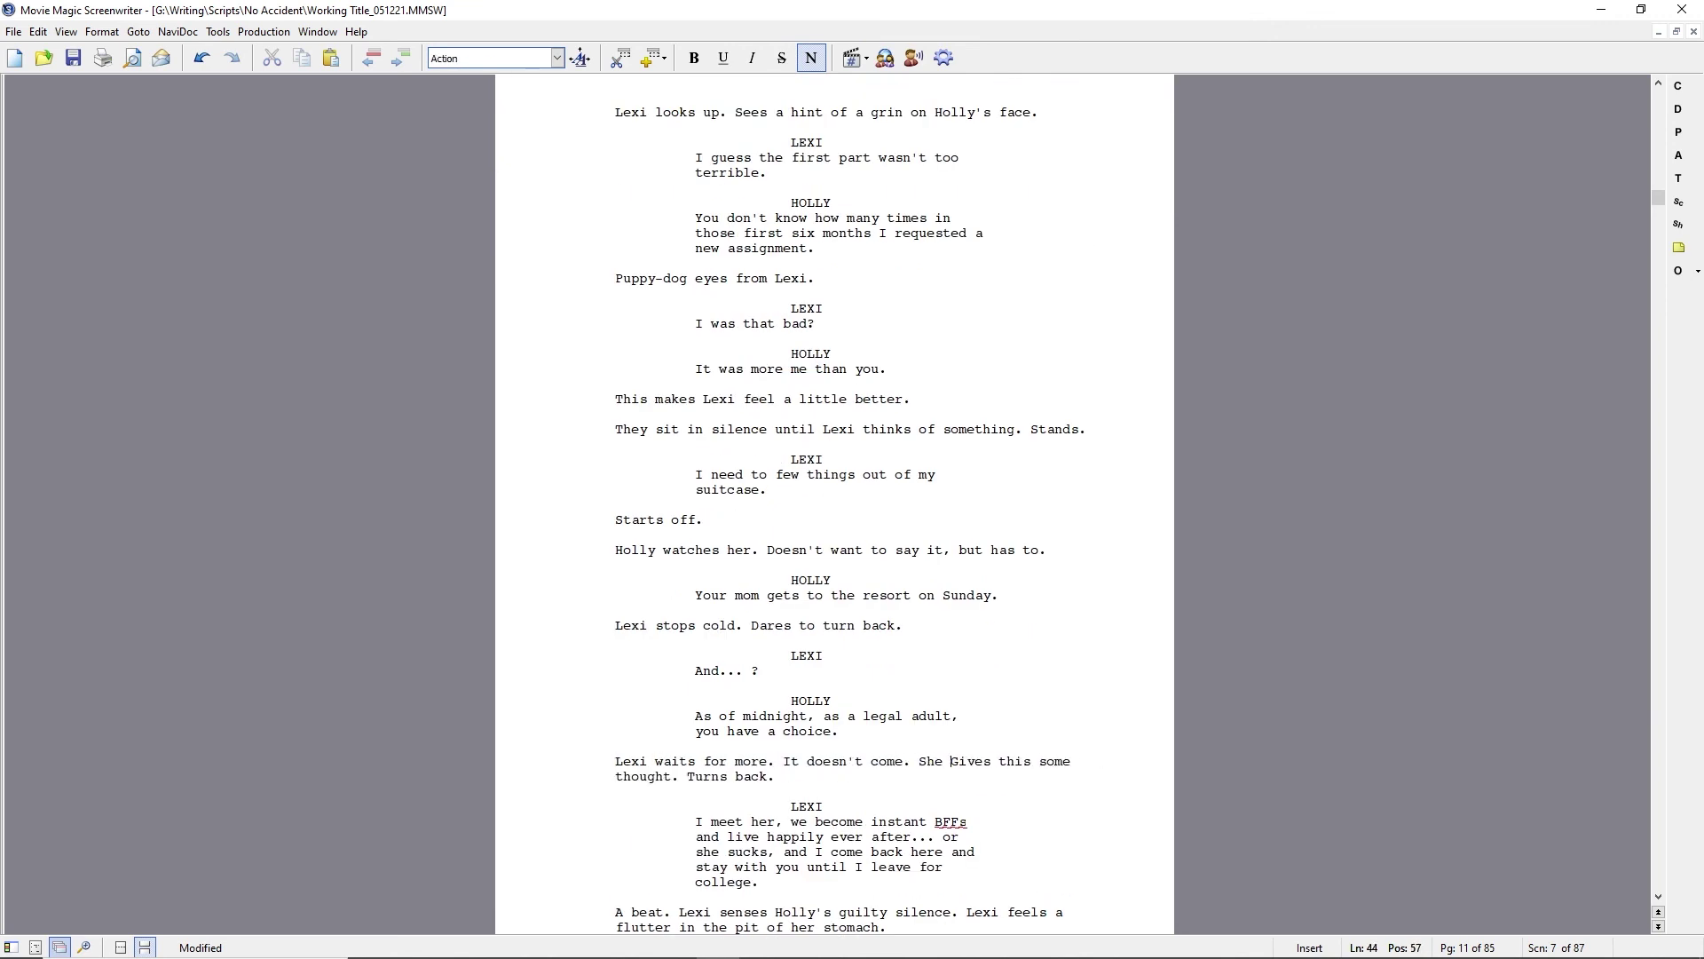
type("fills in the blanks.")
key("shift+End")
key("Delete")
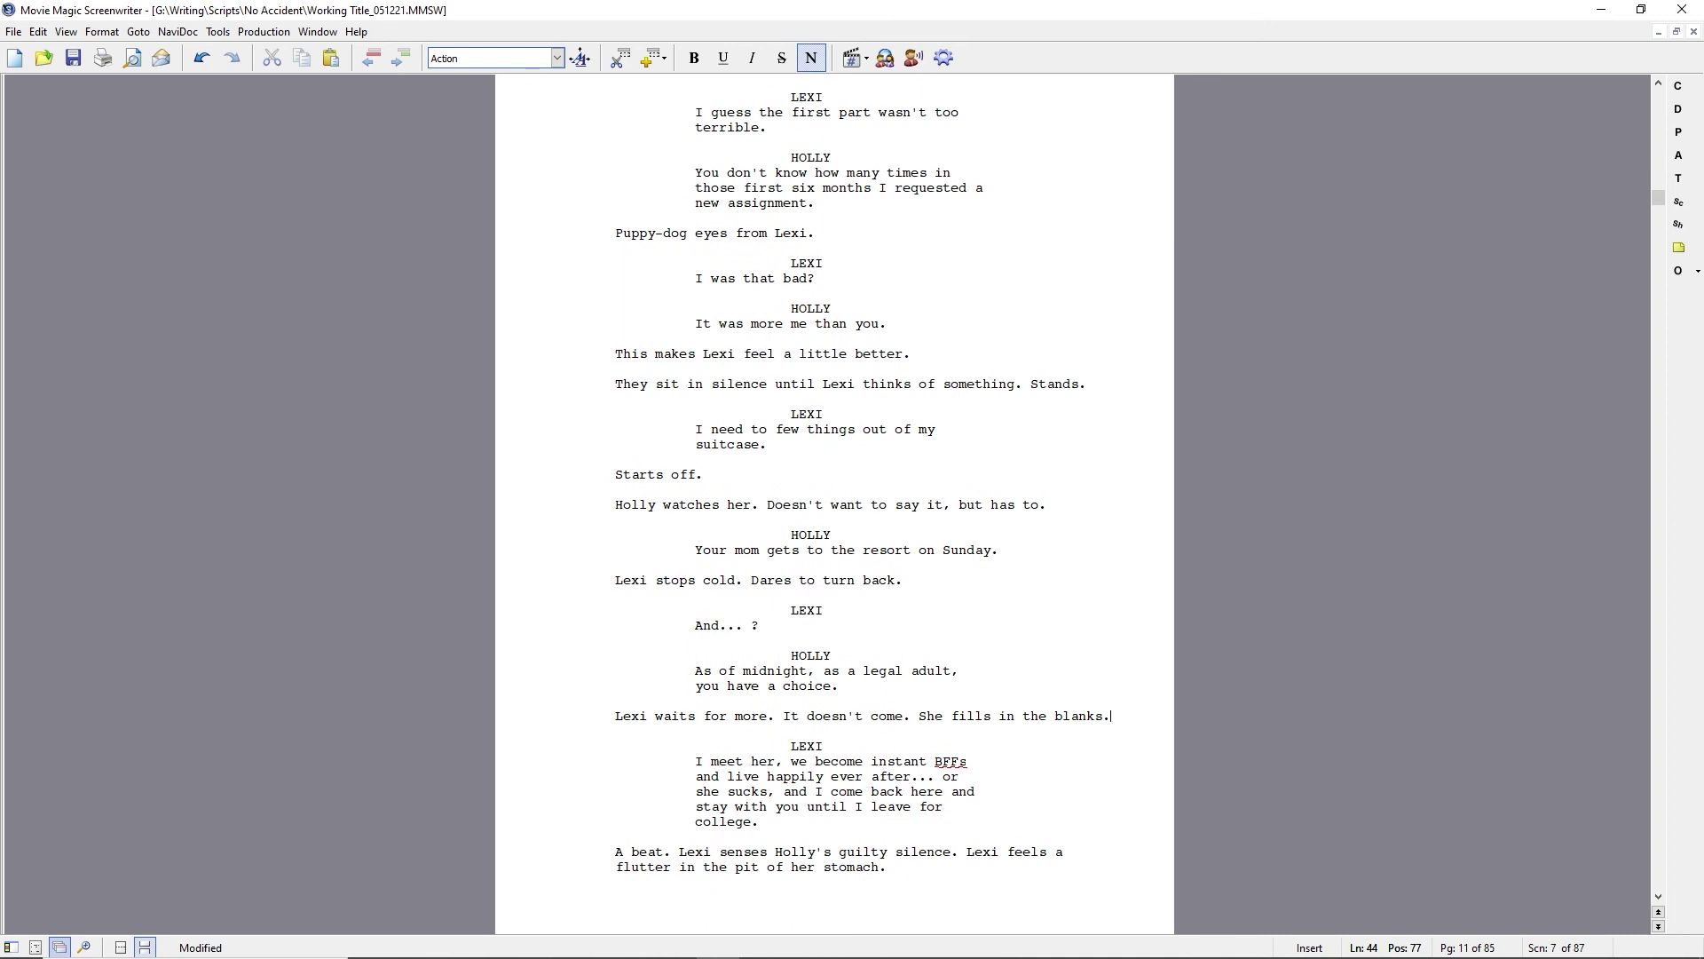
- Reword the end of Lexi's BFFs speech to "and we come back here and I stay with you until I leave for college."
double_click(820, 791)
type("we")
type("I")
- Trim the action after Lexi's BFFs speech by deleting "A beat. Lexi senses" and "guilty" so it opens with "Holly's silence"
scroll(619, 657, "down", 4)
left_click(619, 657)
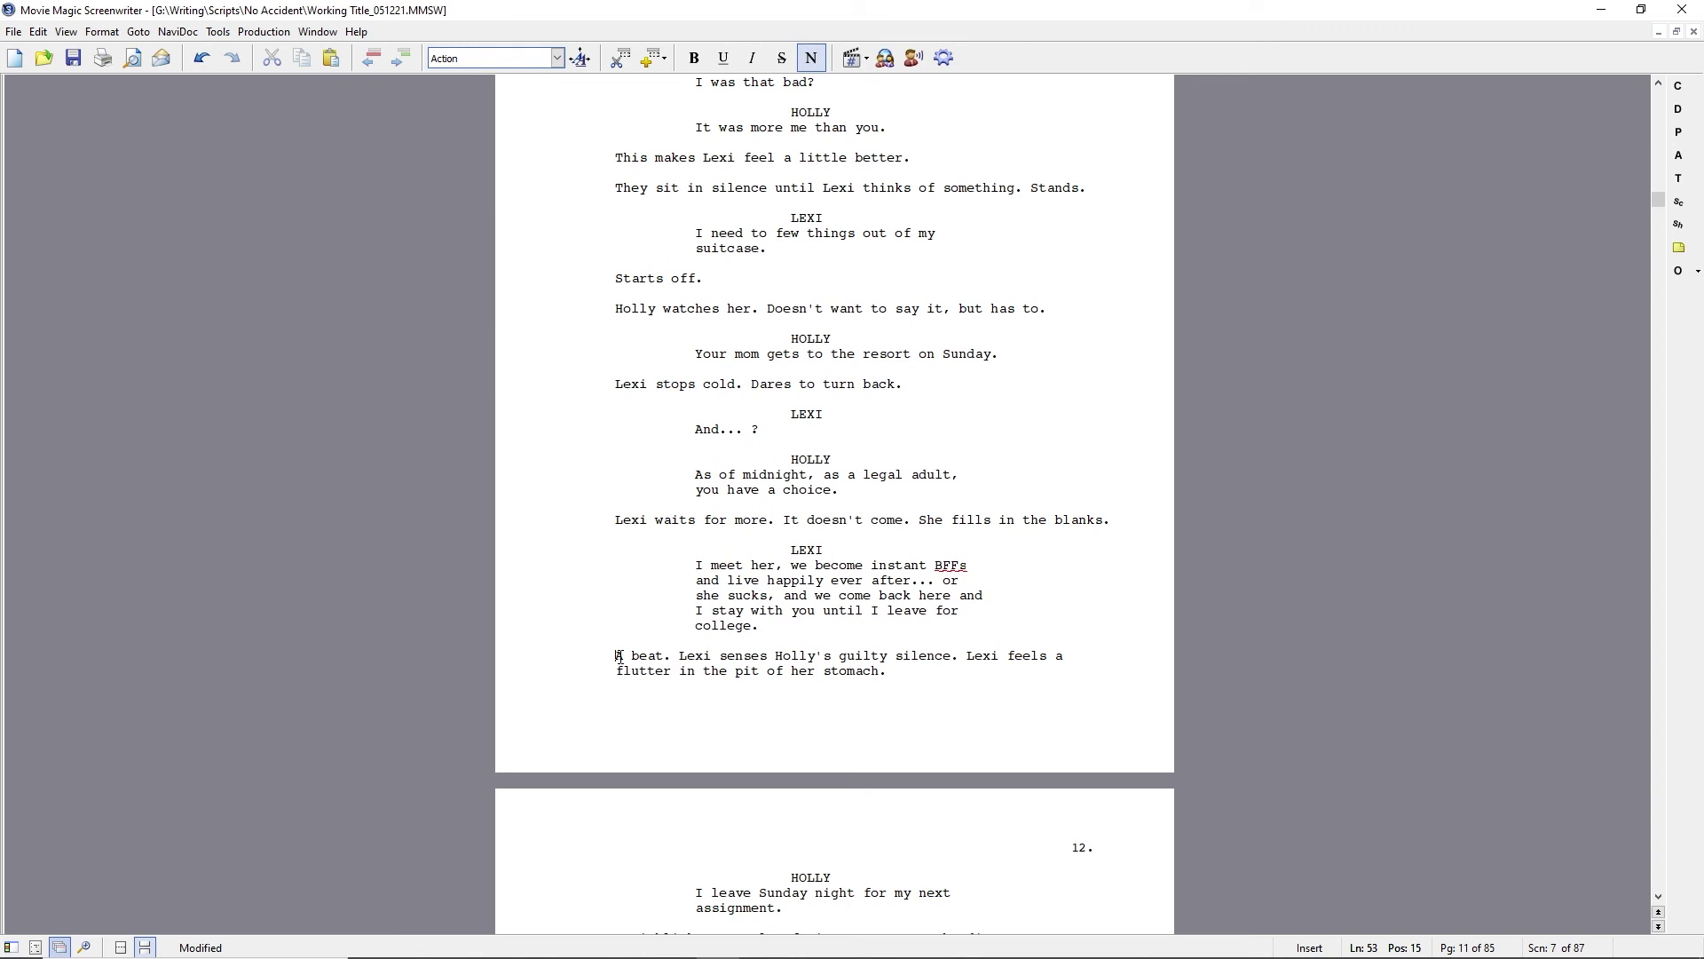
key("ctrl+shift+Right")
key("ctrl+shift+Right")
key("ctrl+shift+Right")
key("ctrl+shift+Right")
key("Delete")
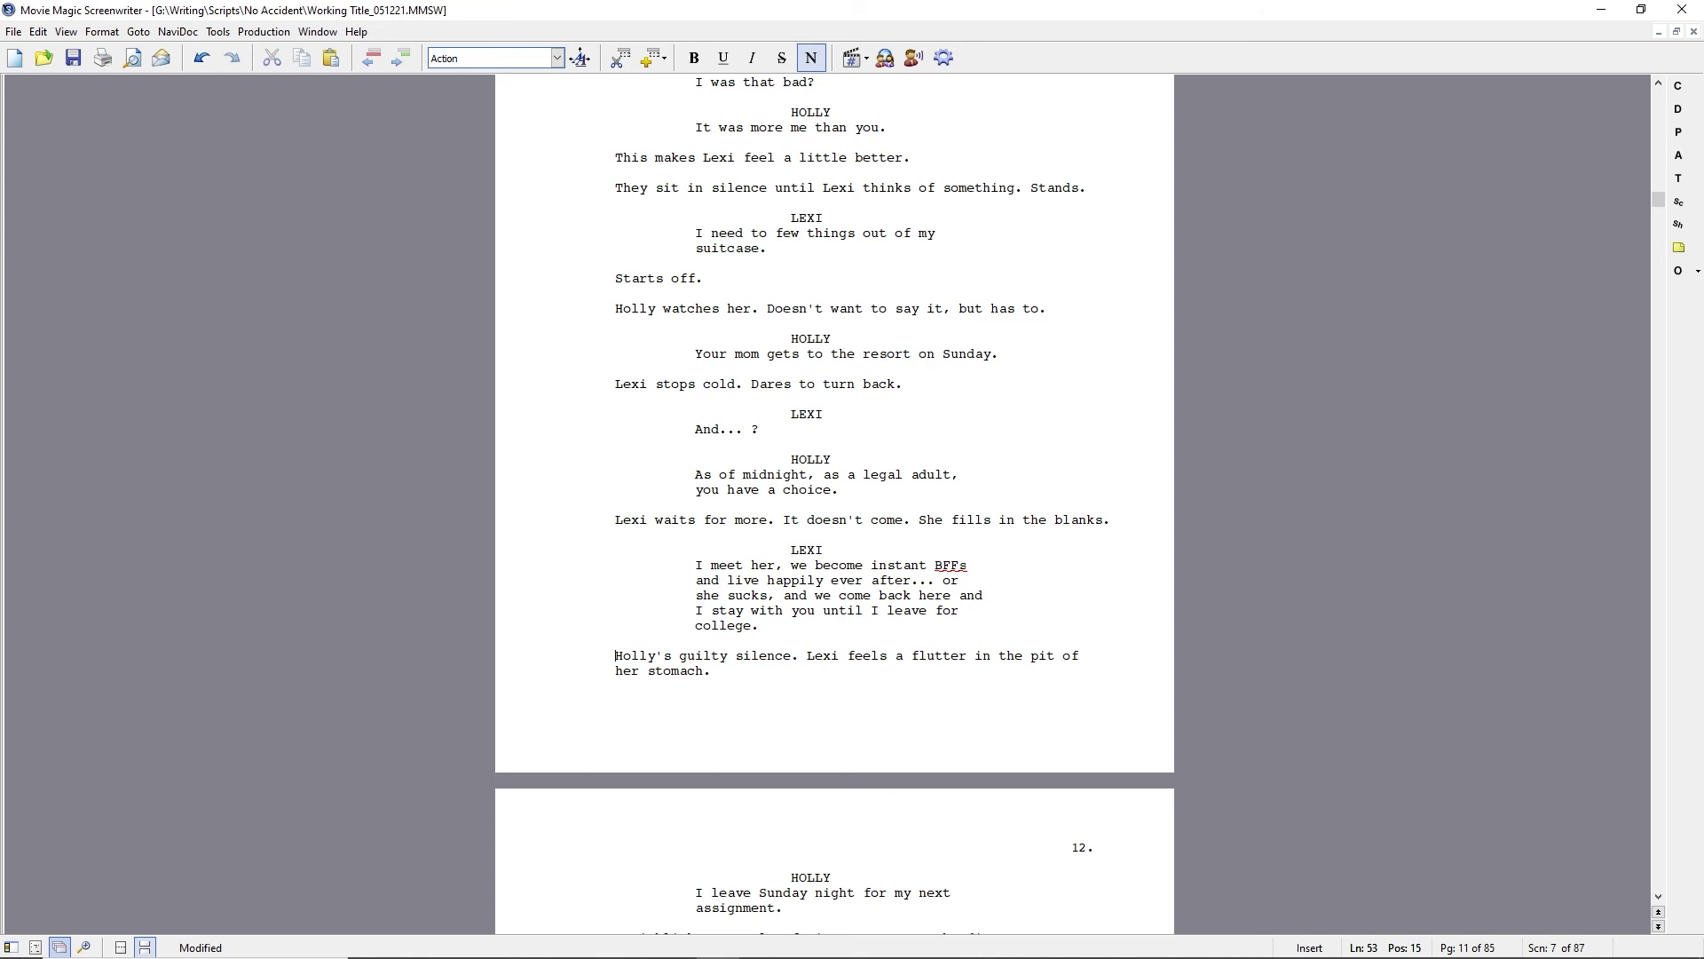
key("ctrl+Right")
key("ctrl+shift+Right")
key("Delete")
- Merge its two sentences to read "Holly's silence gives Lexi a flutter in the pit of her stomach."
key("ctrl+Right")
key("Left")
key("Left")
type("gives")
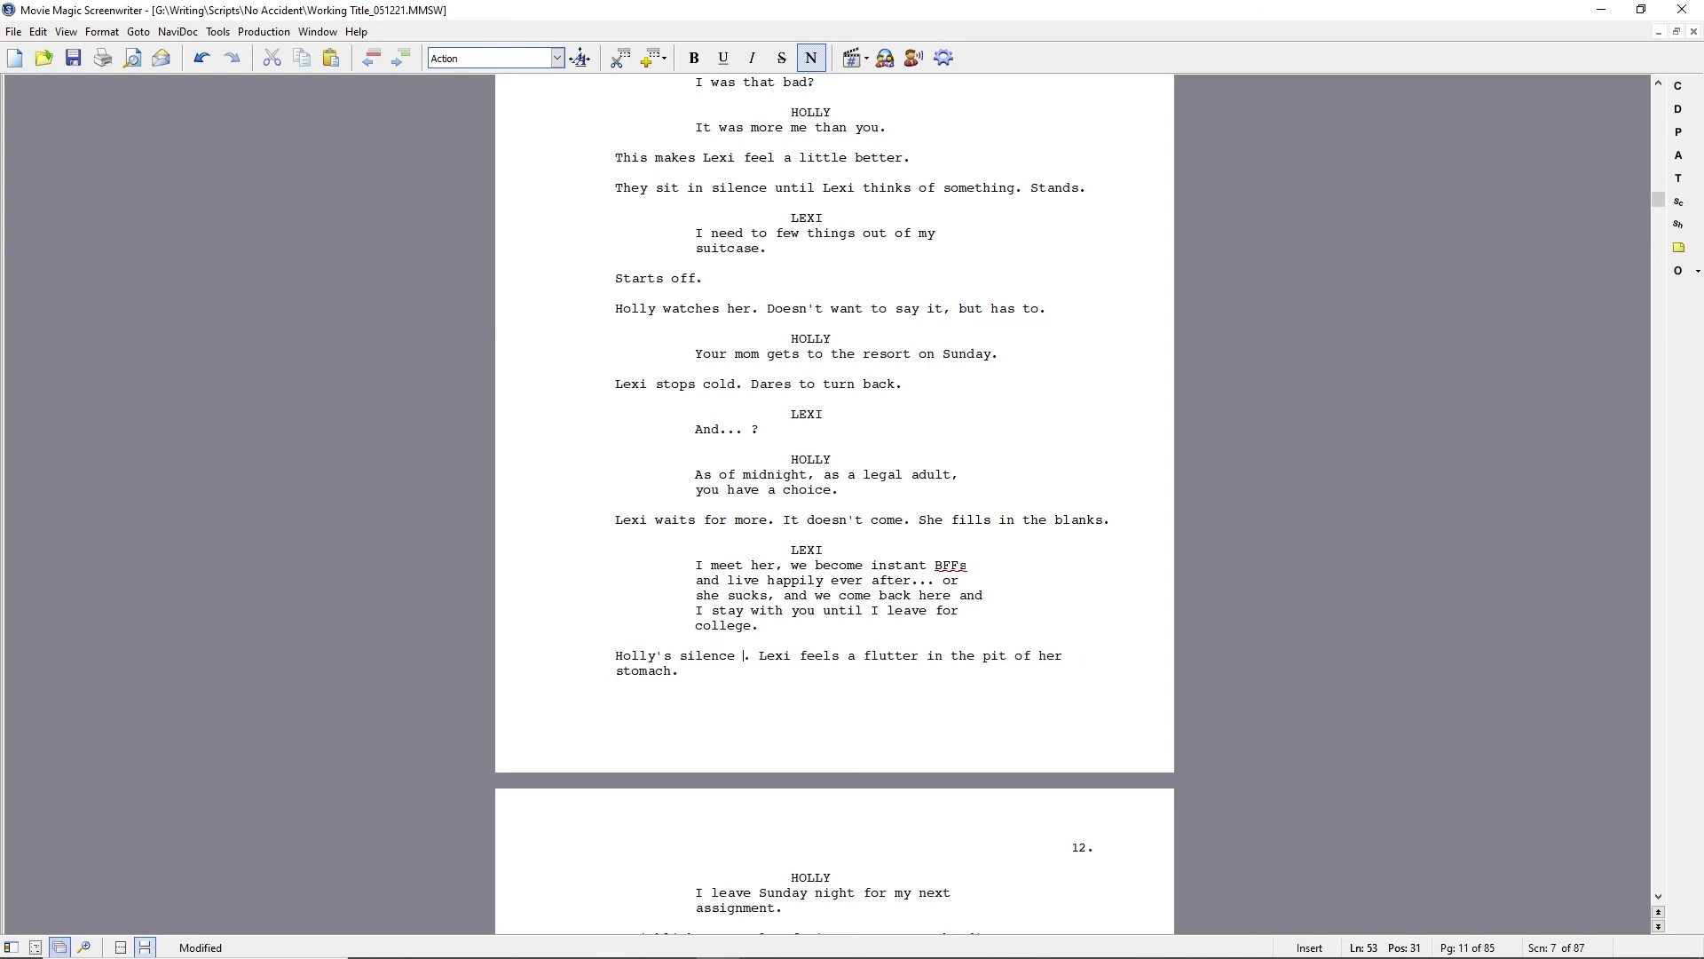
key("shift+Right")
key("Delete")
key("Delete")
key("ctrl+Right")
key("ctrl+shift+Right")
key("Delete")
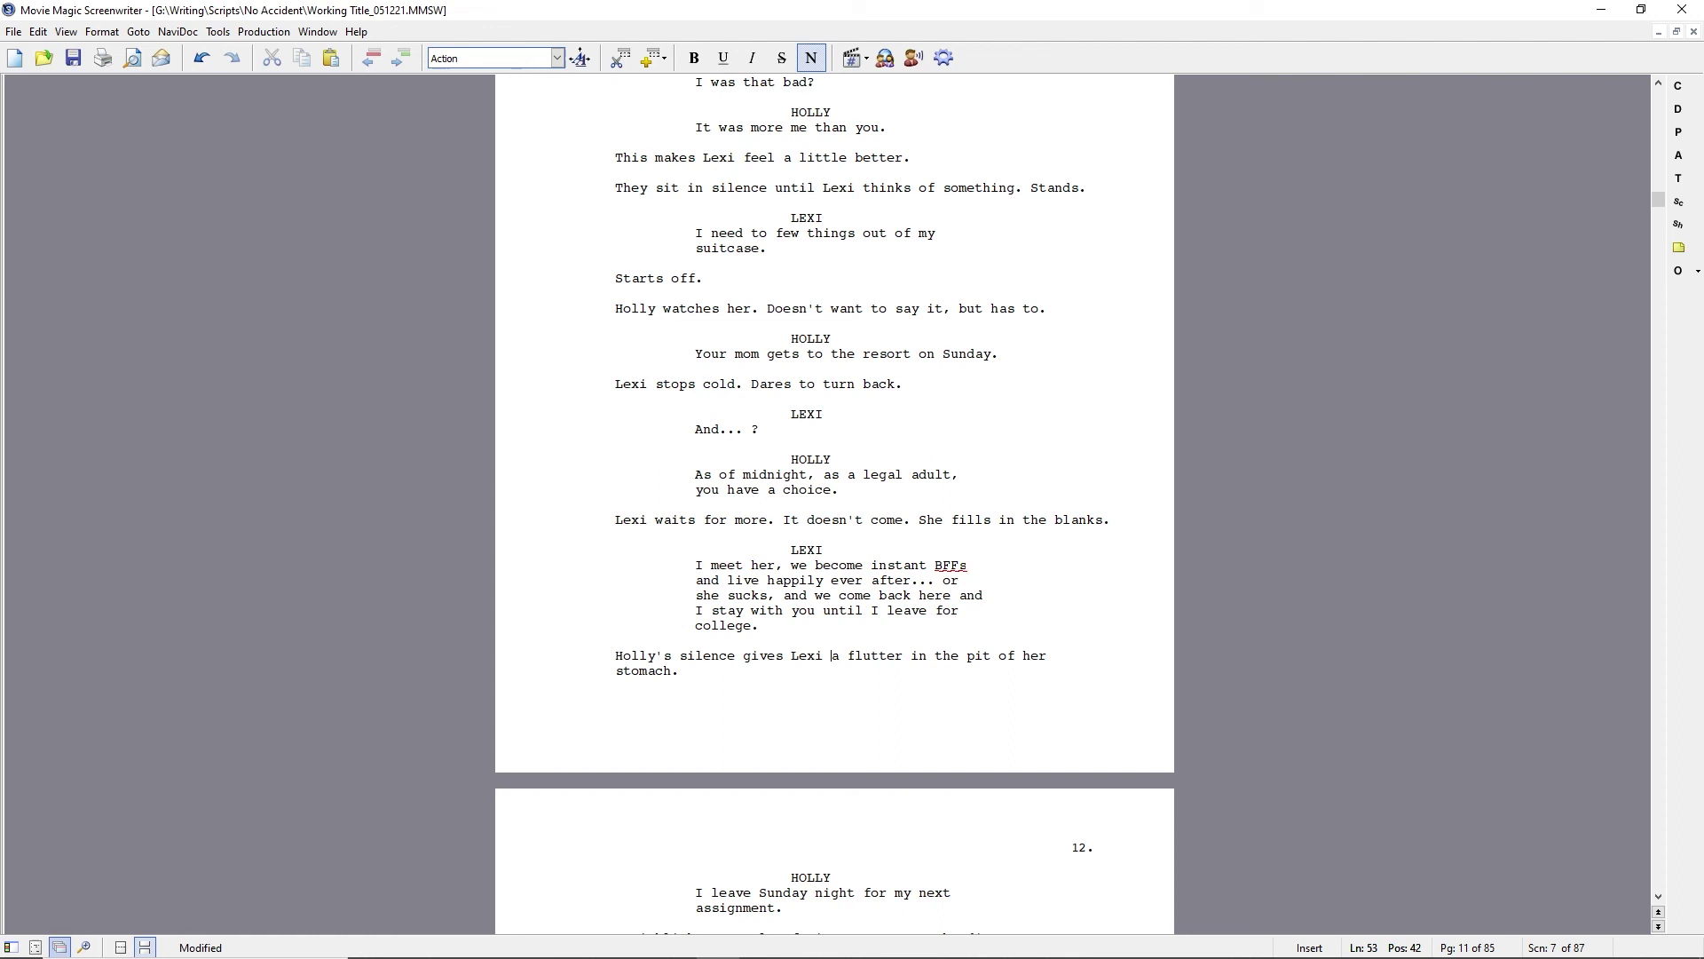
- Reword the silence action as "Holly's silence sparks a flutter in the pit of Lexi's stomach."
key("ctrl+Left")
key("ctrl+Left")
type("sparks a")
key("ctrl+shift+Right")
key("ctrl+shift+Right")
key("ctrl+shift+Right")
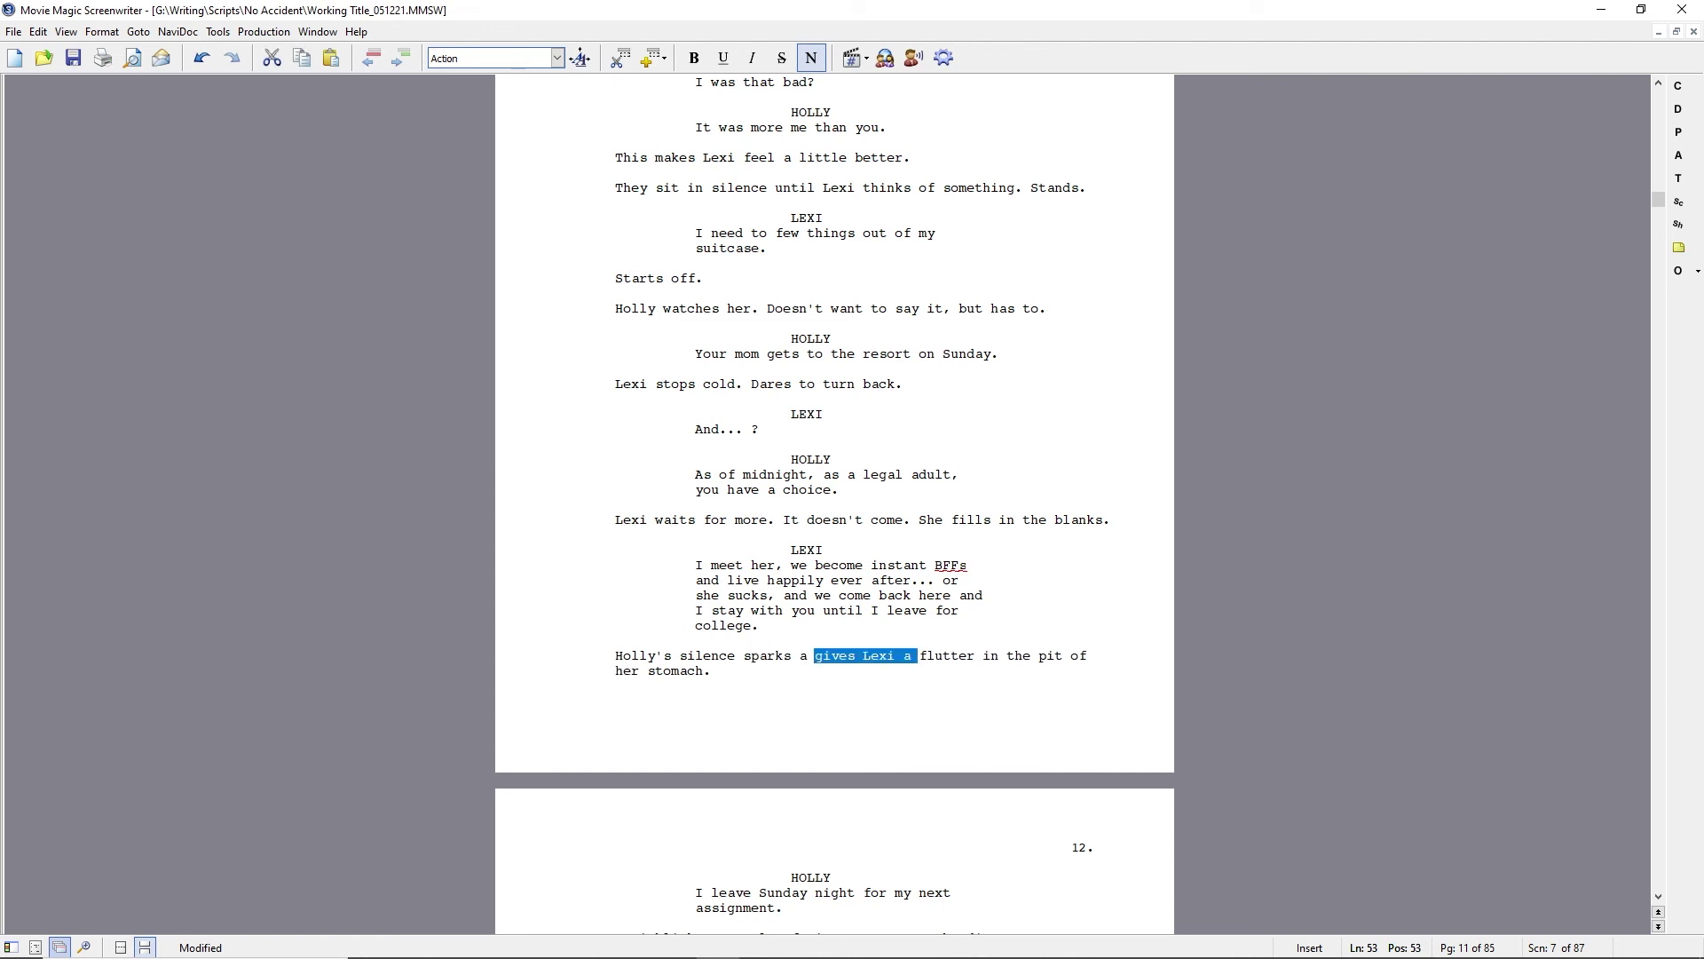
key("Delete")
key("ctrl+Right")
key("ctrl+Right")
key("ctrl+Right")
key("ctrl+Right")
key("ctrl+Right")
key("ctrl+shift+Right")
type("Lexi's")
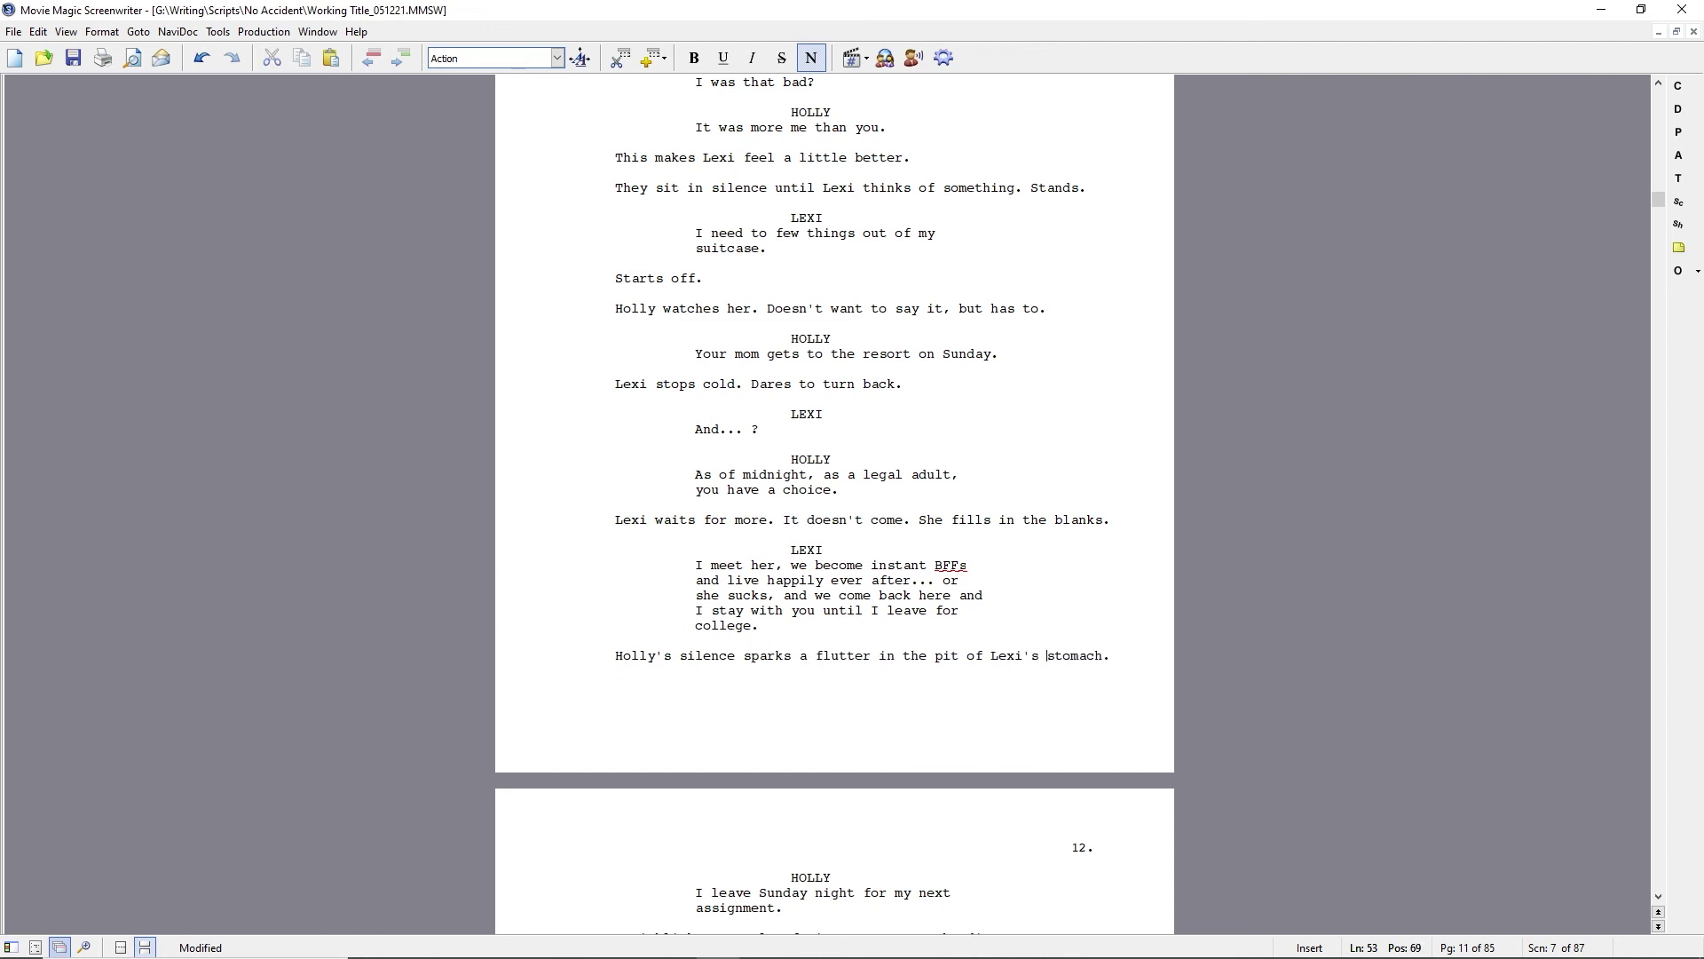
- In the kitchen scene, change Lexi's "Do I want to hear it?" to "I'm listening." and Holly's following action ending to "Turns to her."
scroll(834, 504, "down", 10)
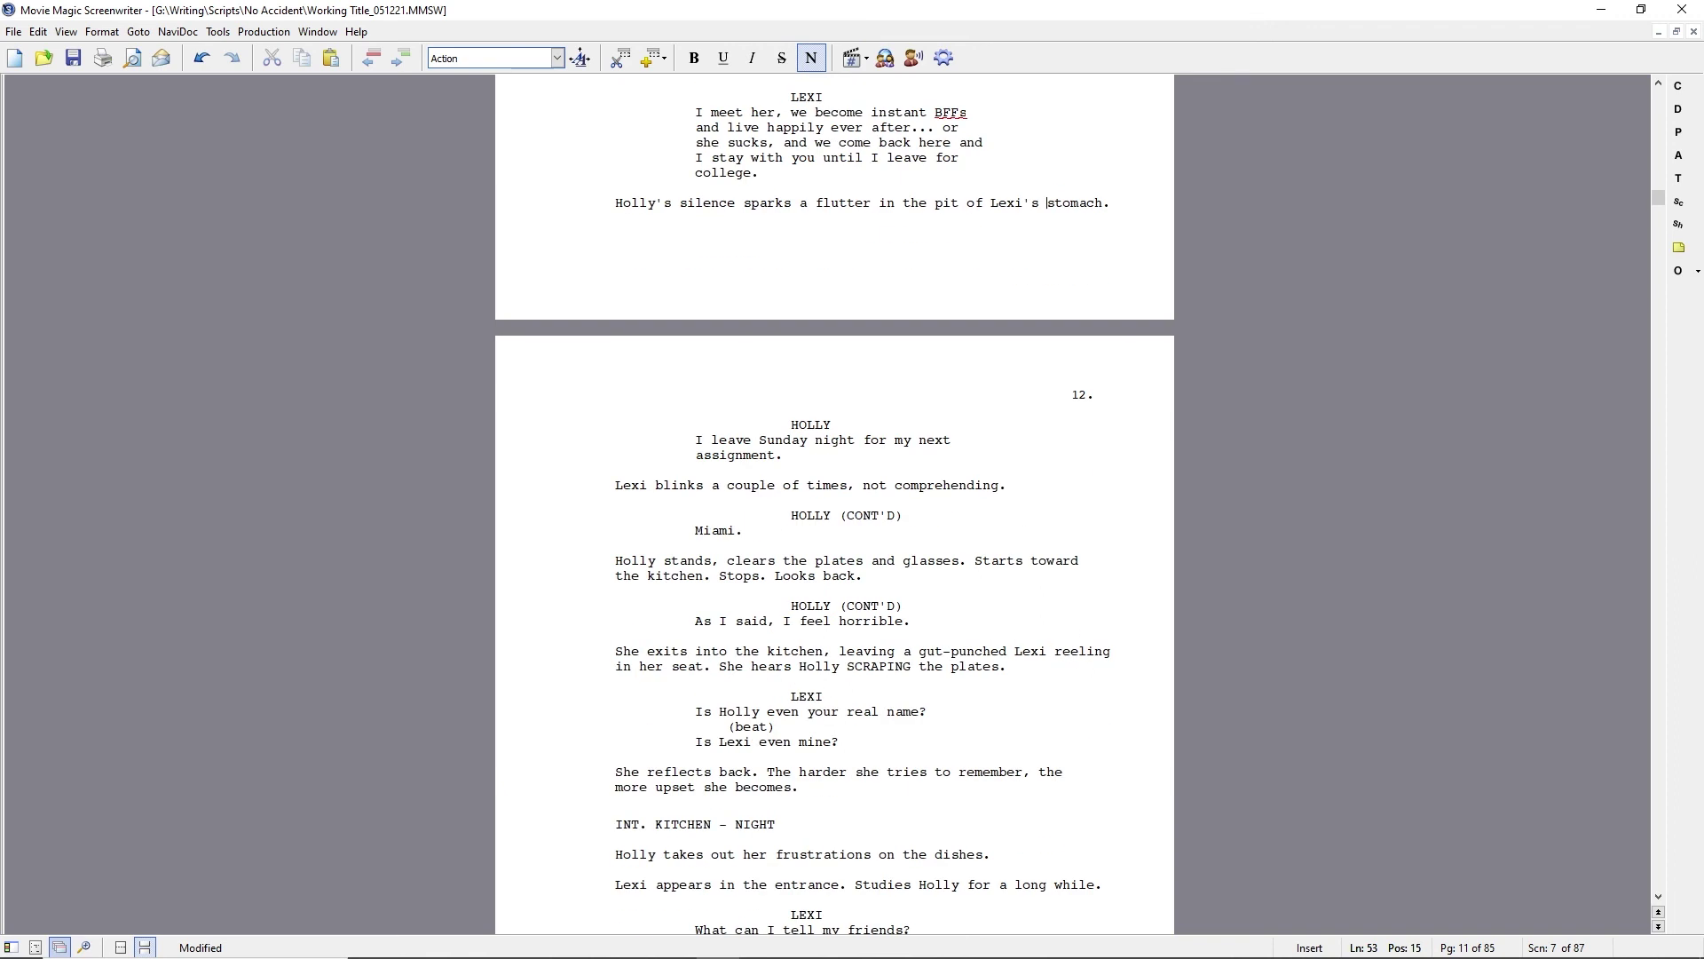
scroll(611, 682, "down", 4)
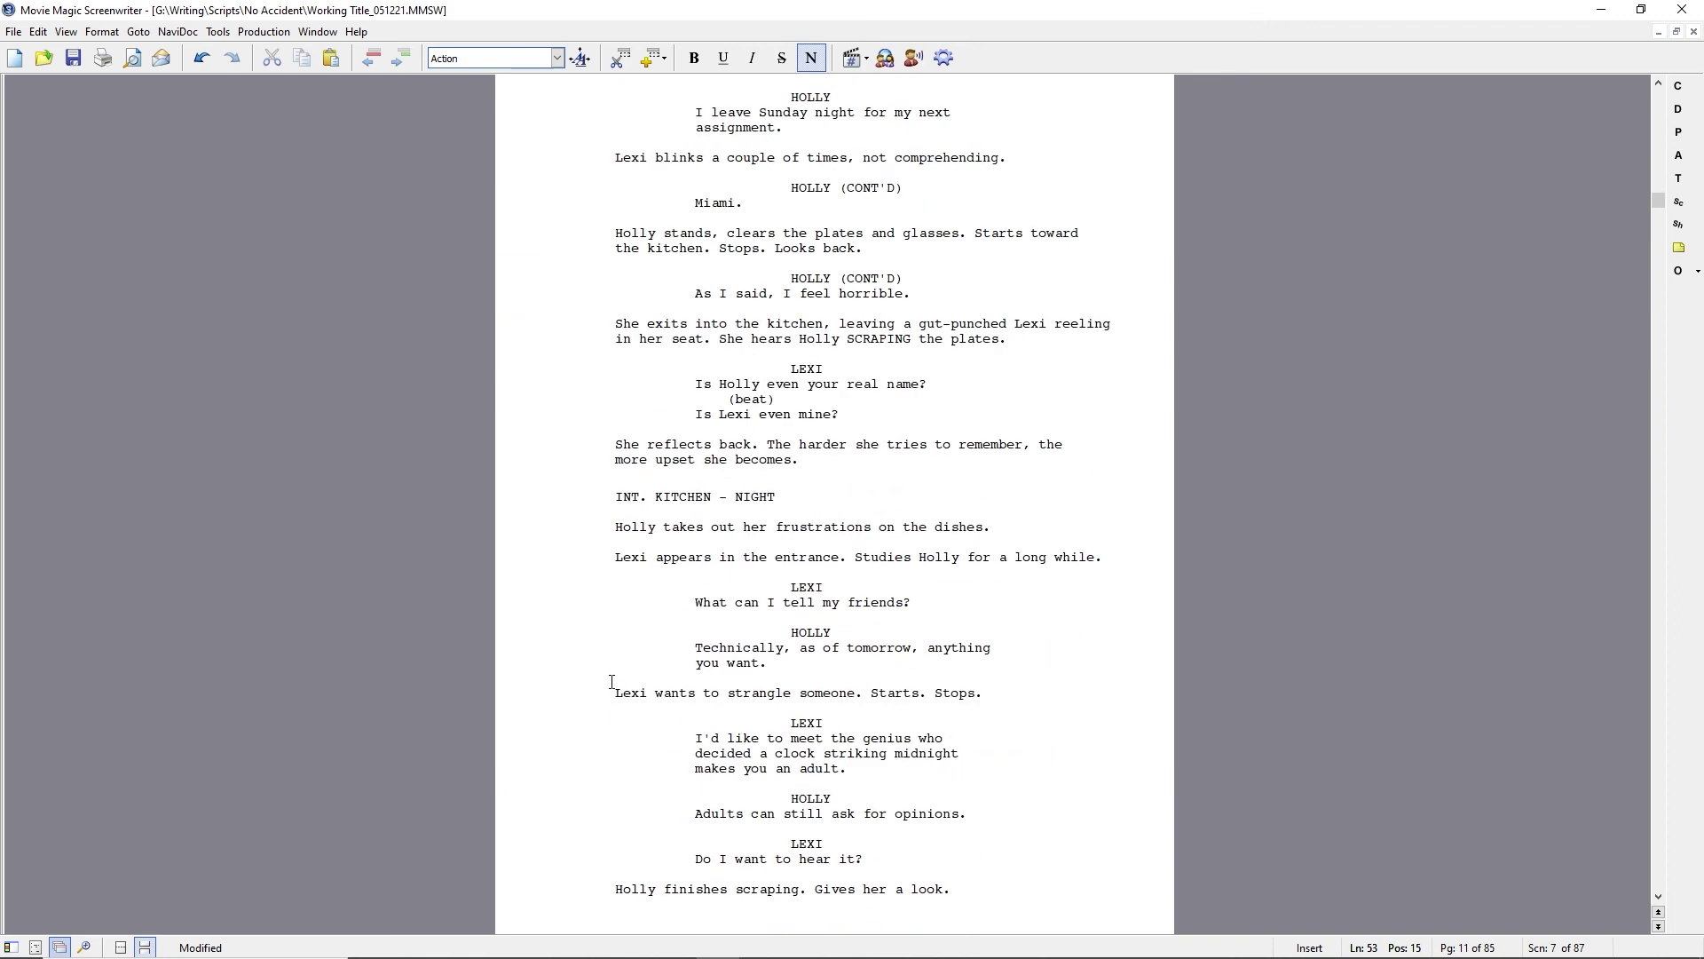
scroll(611, 682, "down", 4)
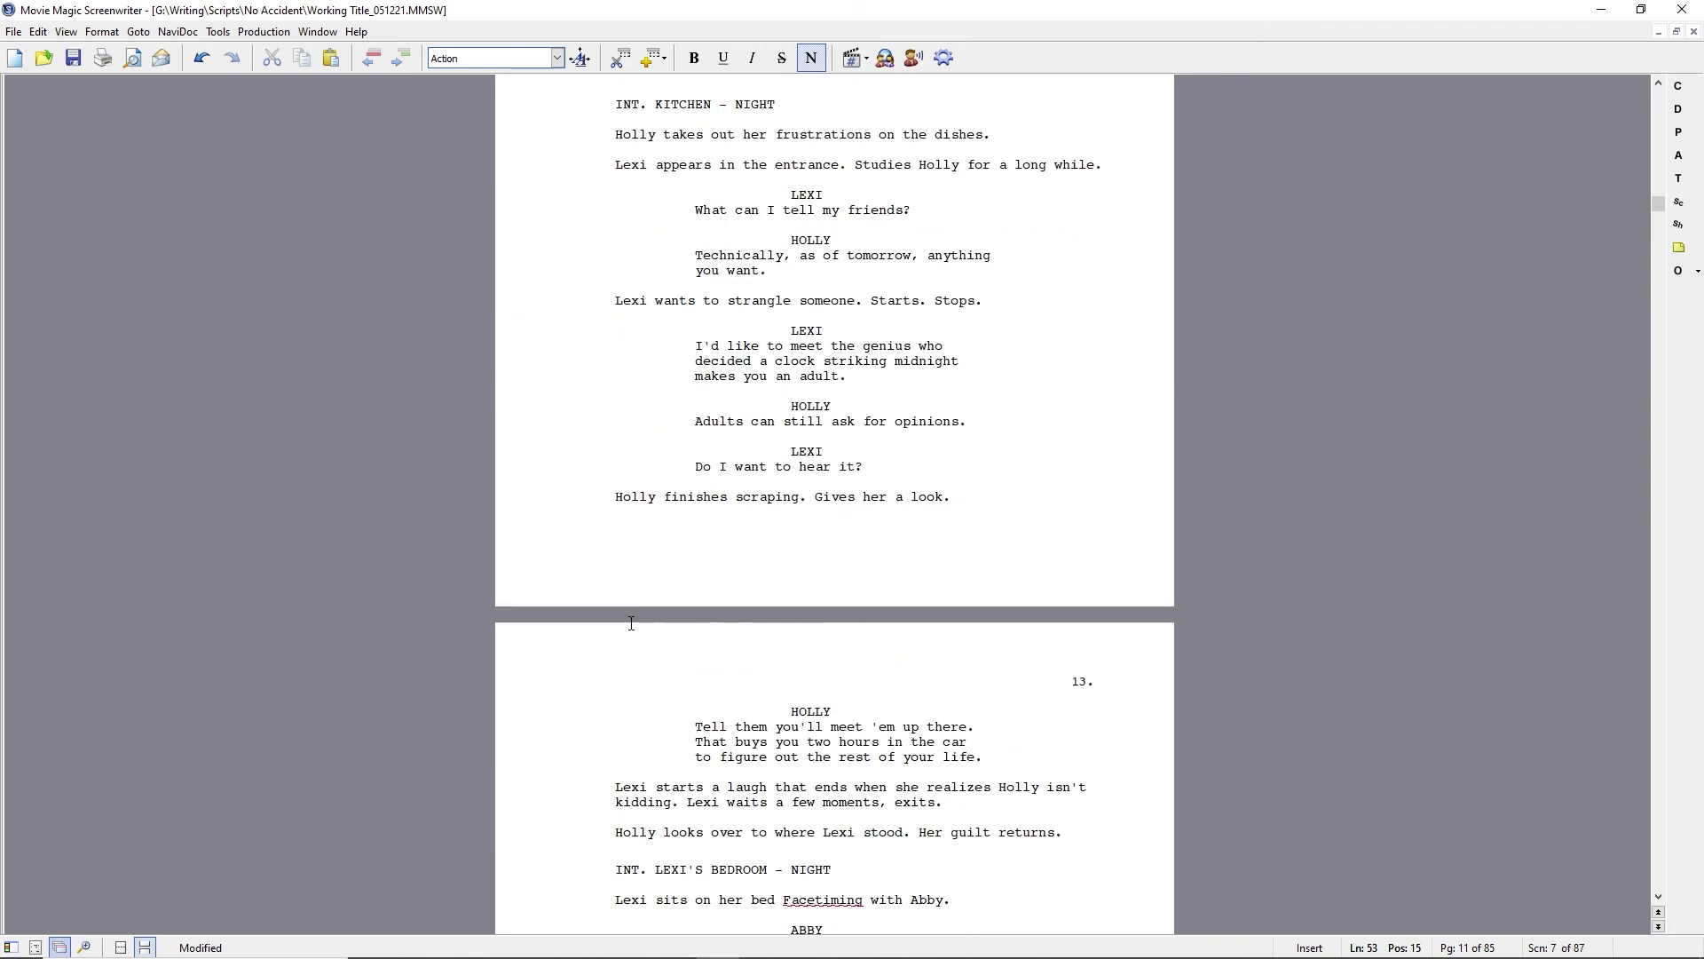
left_click_drag(694, 467, 876, 470)
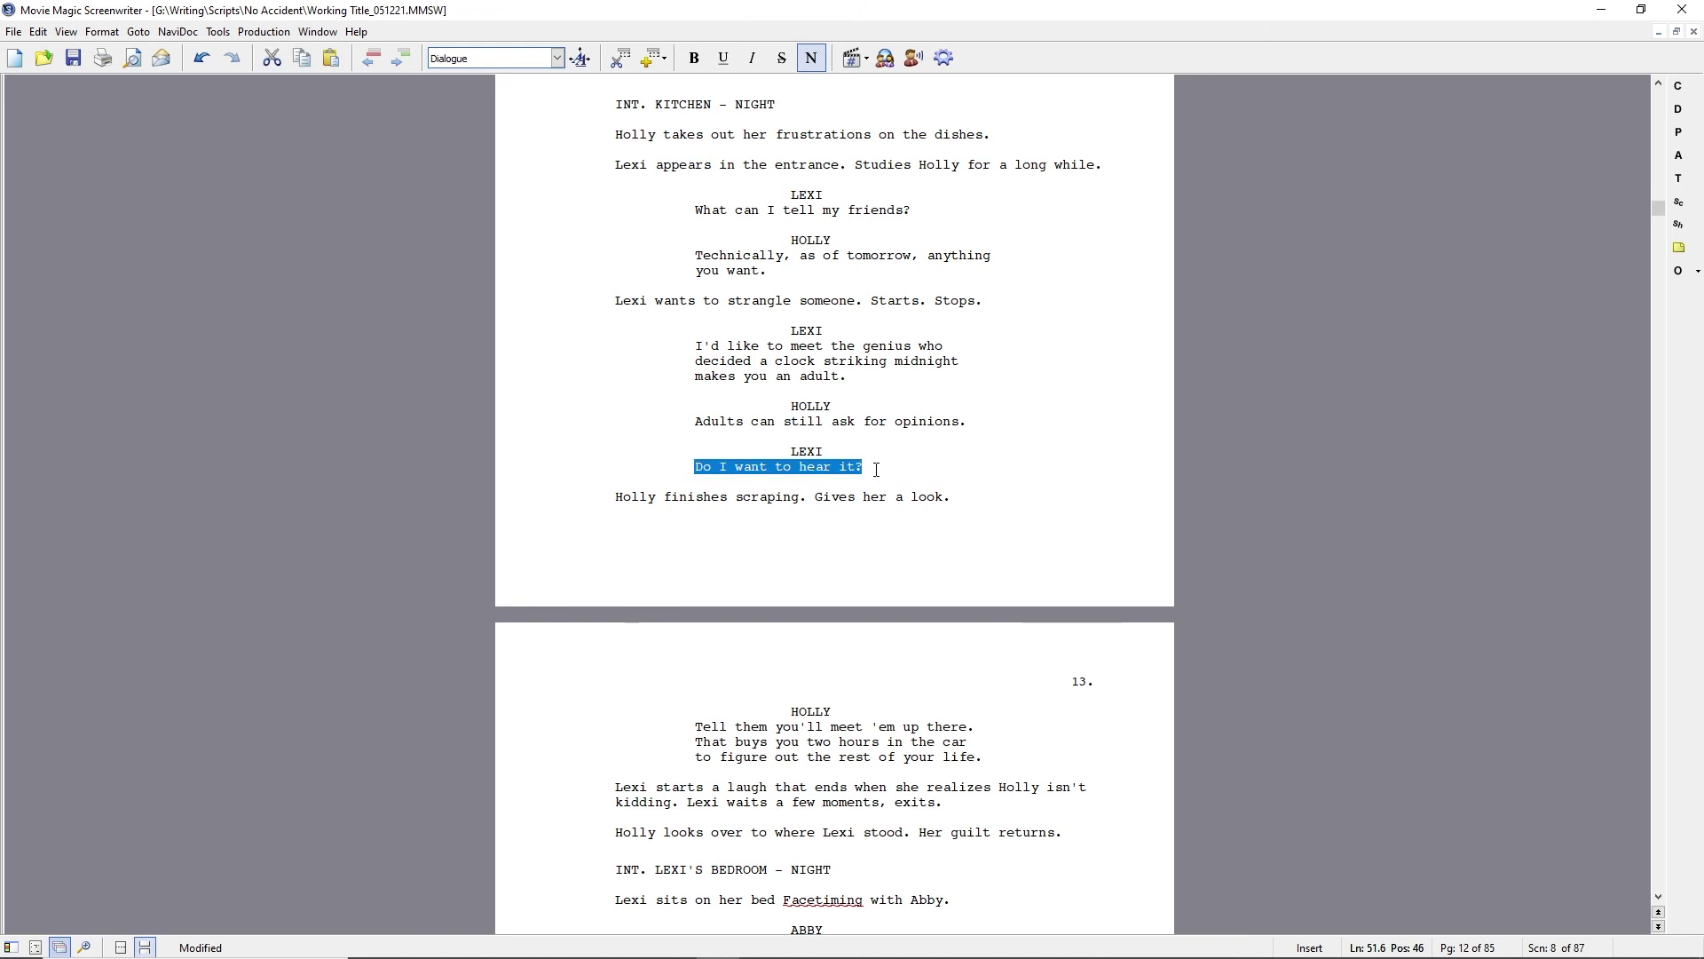
type("I'm listening.")
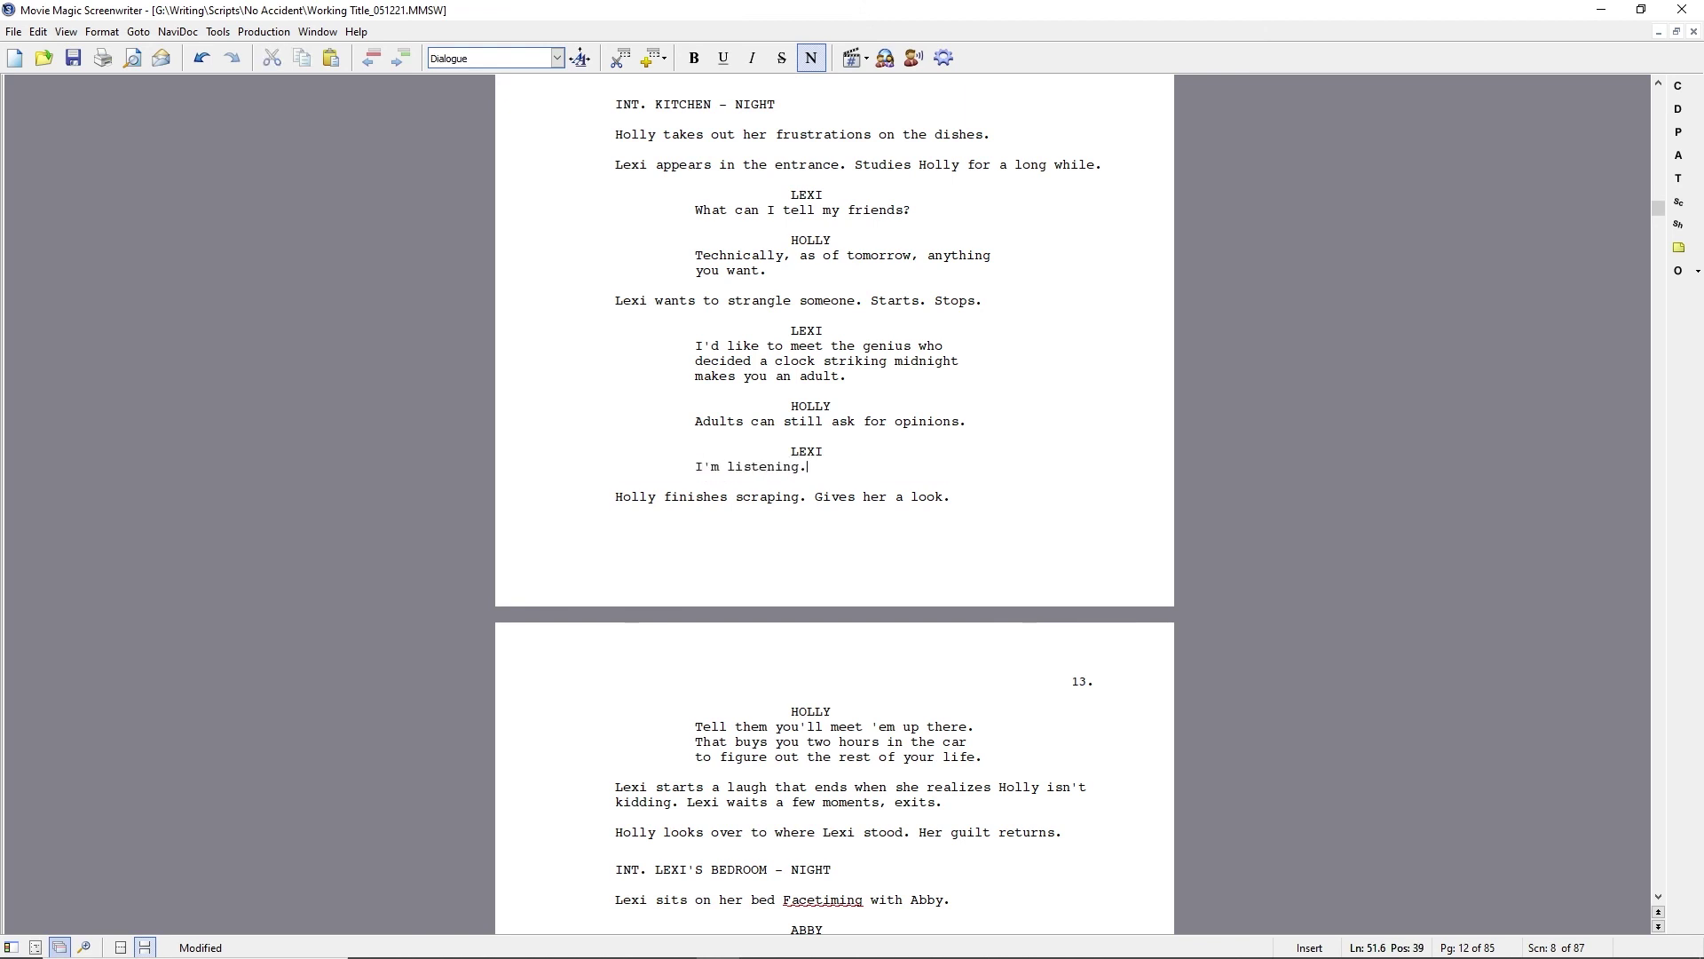
left_click(815, 497)
key("shift+End")
type("Turns to her.")
- Rewrite the start of Lexi's laugh action on page 13 as "Lexi's laugh gets caught in her throat. Holly's not kidding."
left_click(656, 787)
key("BackSpace")
type("'s laugh q")
key("BackSpace")
type("gets caught in her throat. Holly's not kidding.")
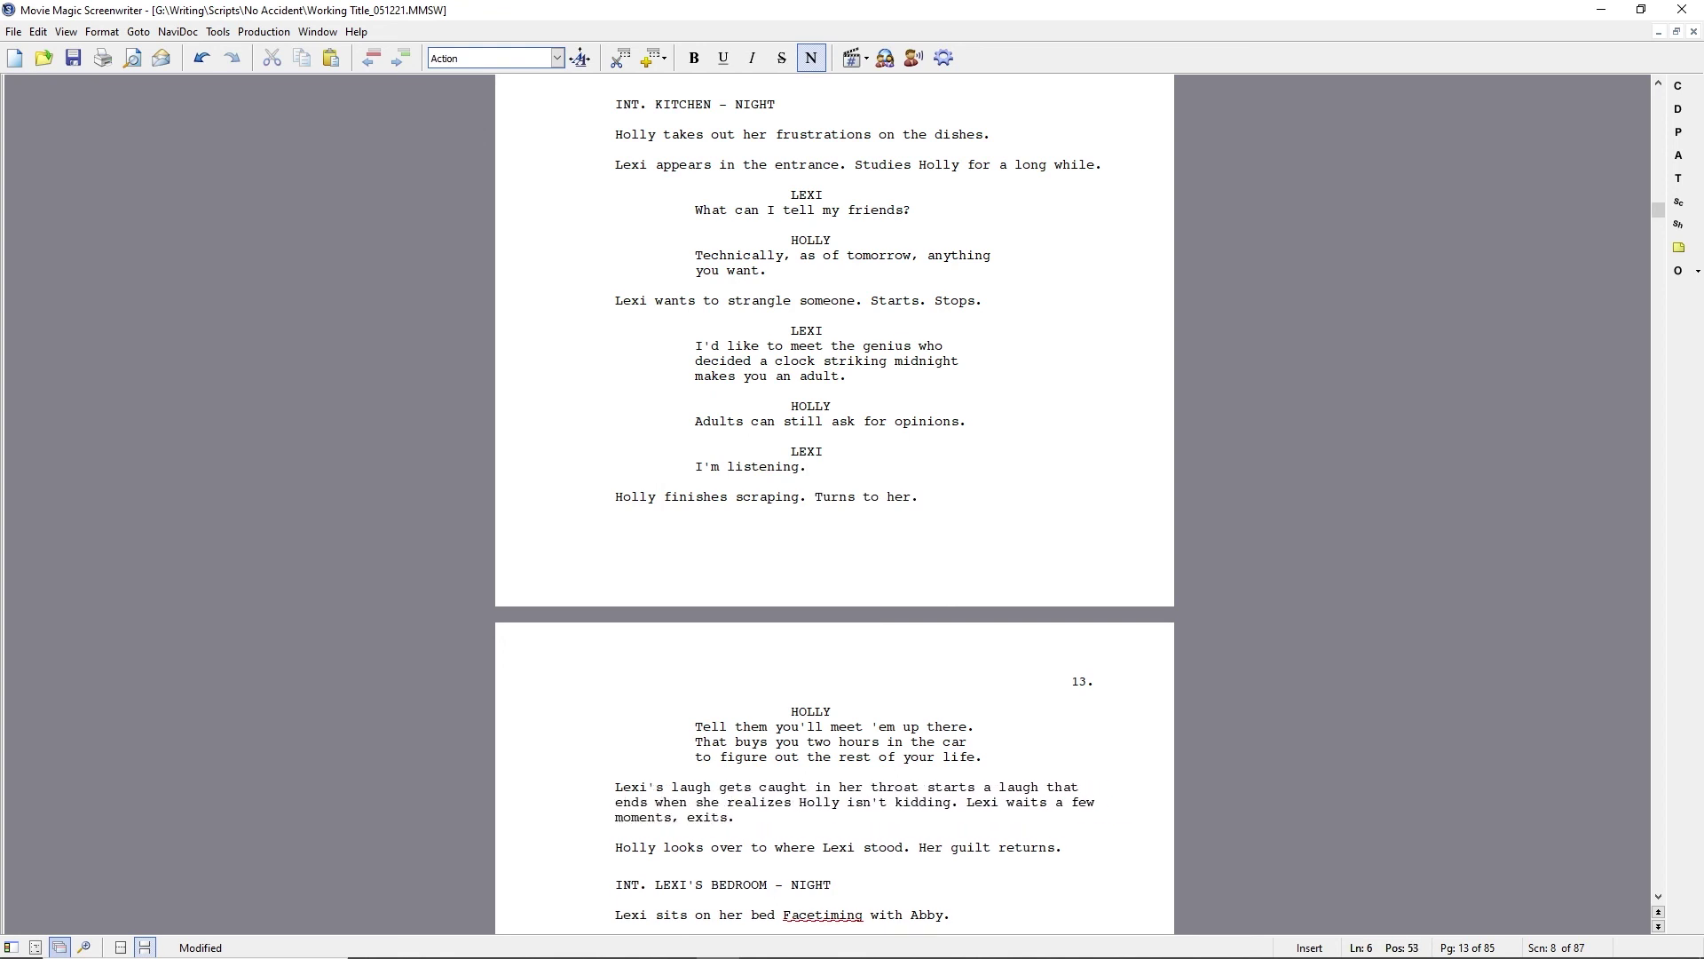
key("ctrl+shift+Right")
key("ctrl+shift+Right")
key("ctrl+shift+Right")
key("ctrl+shift+Right")
key("ctrl+shift+Right")
key("ctrl+shift+Right")
key("ctrl+shift+Right")
key("ctrl+shift+Right")
key("ctrl+shift+Right")
key("ctrl+shift+Right")
key("ctrl+shift+Right")
key("Delete")
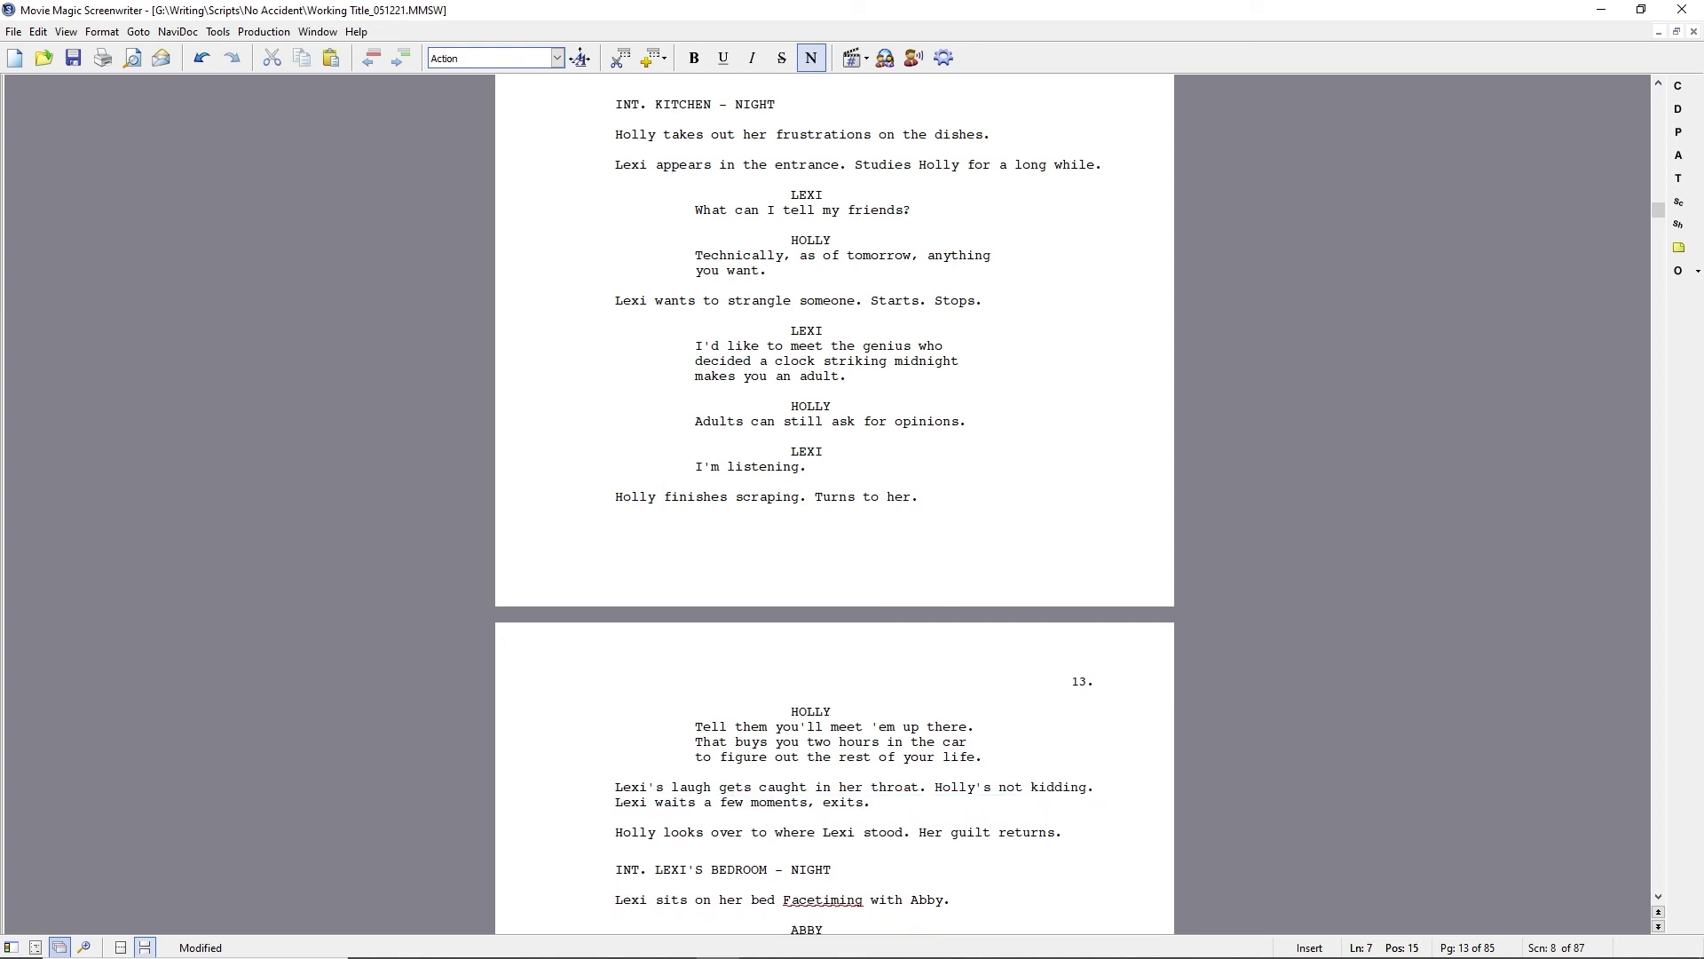
- Add "Again," before "Holly's not kidding" and extend the laugh sentence with "when she sees the look"
type("Again,")
key("Left")
key("Left")
key("Left")
key("Left")
key("Left")
key("Left")
key("Left")
key("Left")
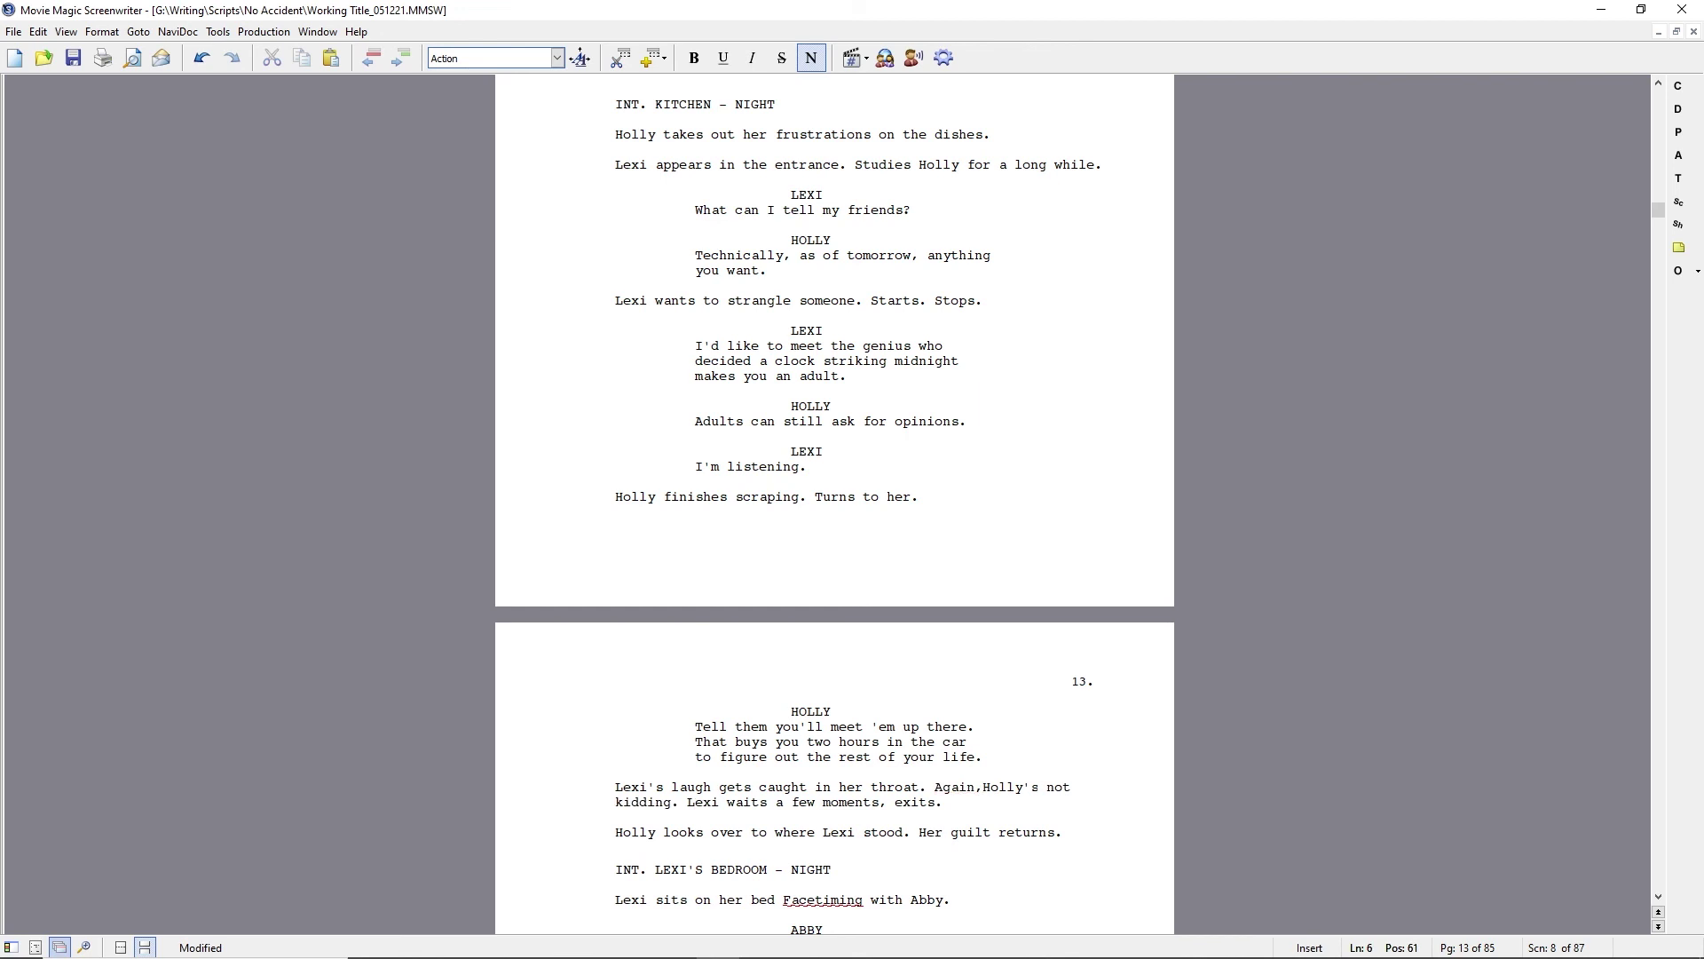
type("when she sees the")
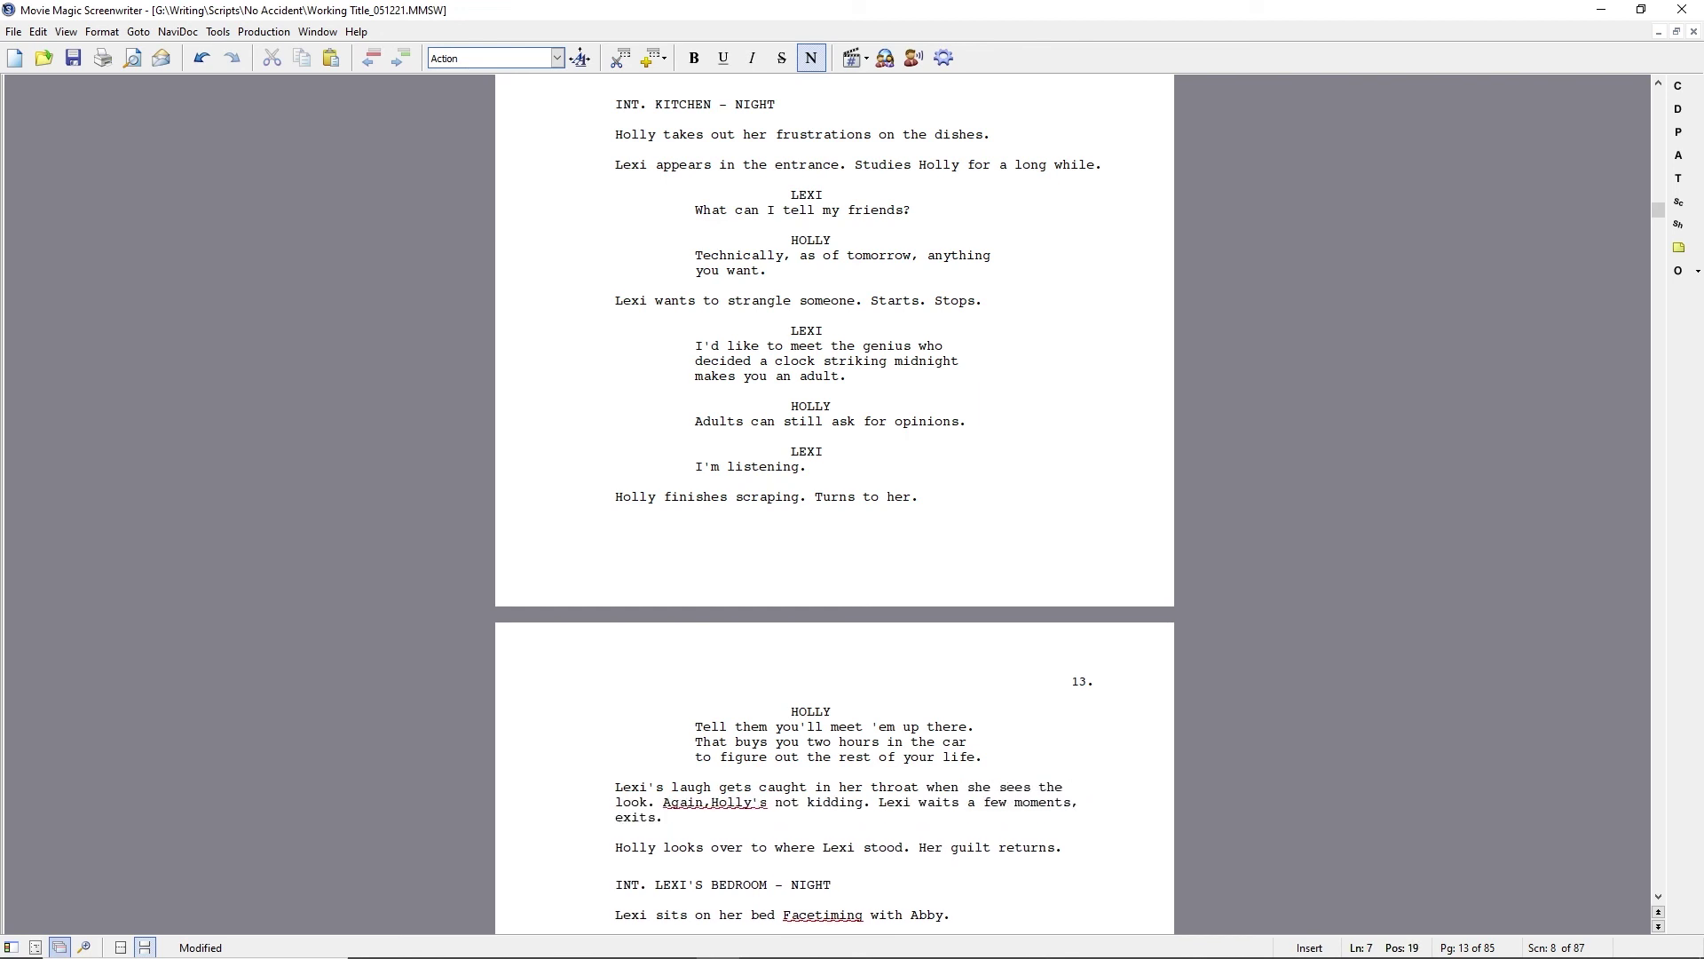
- End the laugh sentence with "when Holly doesn't join in." and delete the rest of that action paragraph
key("BackSpace")
key("BackSpace")
key("BackSpace")
key("BackSpace")
key("BackSpace")
key("BackSpace")
key("BackSpace")
key("BackSpace")
key("BackSpace")
key("BackSpace")
key("BackSpace")
key("BackSpace")
key("BackSpace")
type("Holly ")
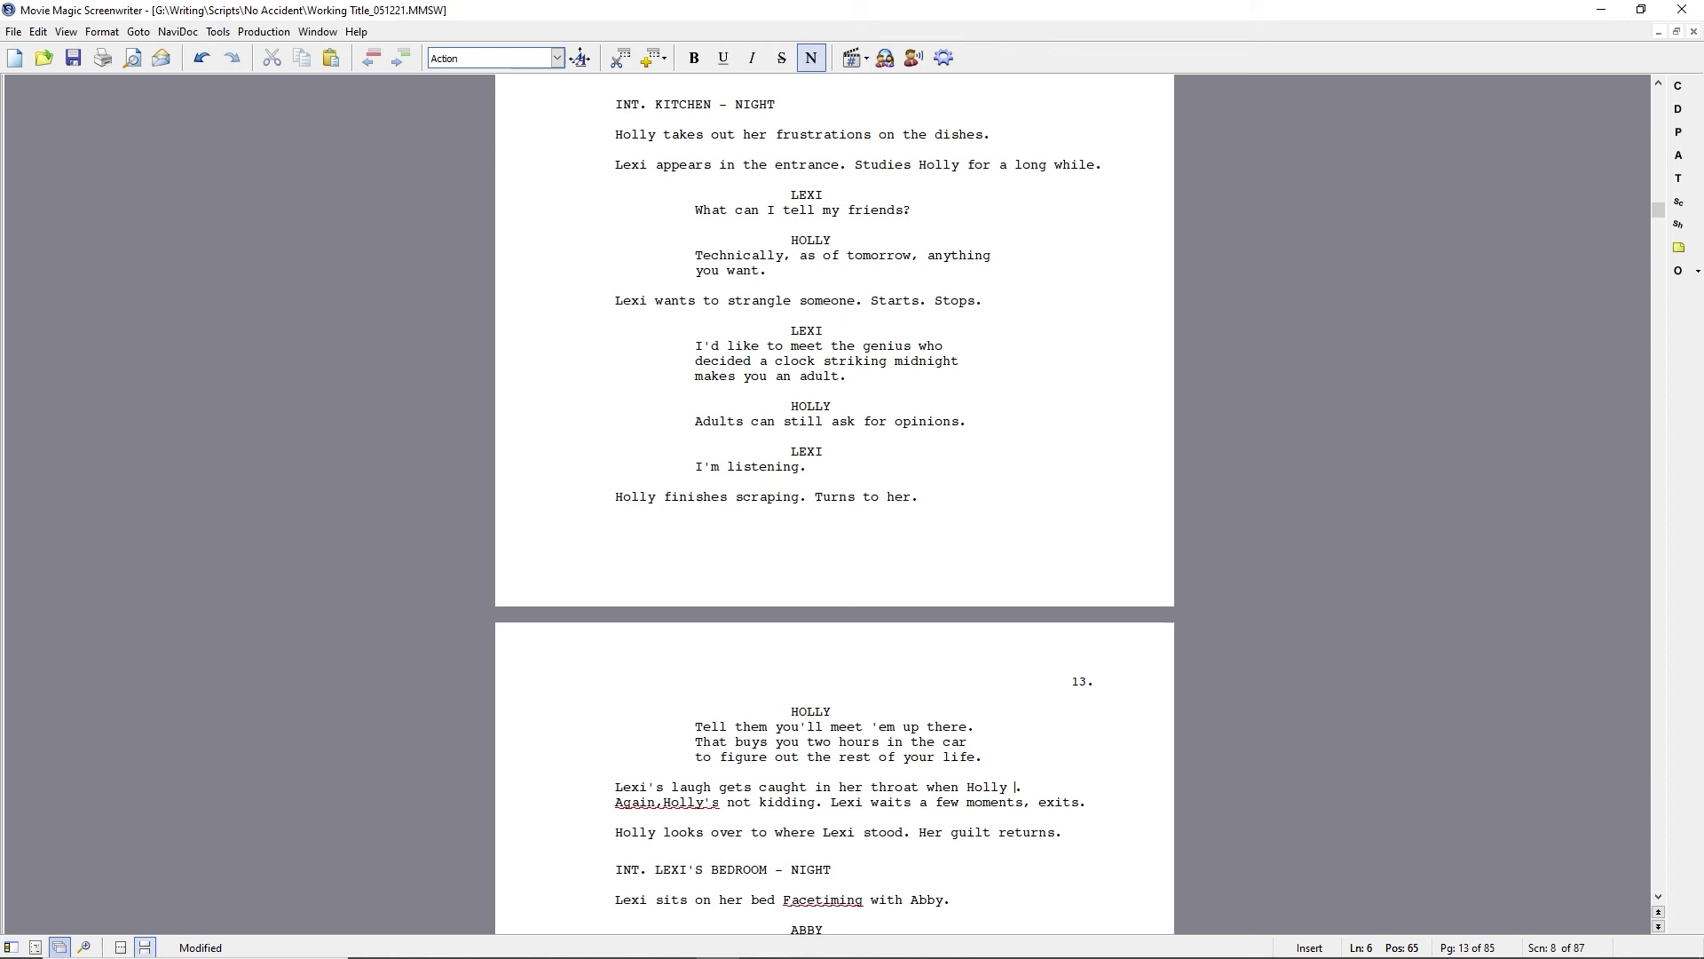
type("doesn't join in")
key("Right")
key("shift+Down")
key("Delete")
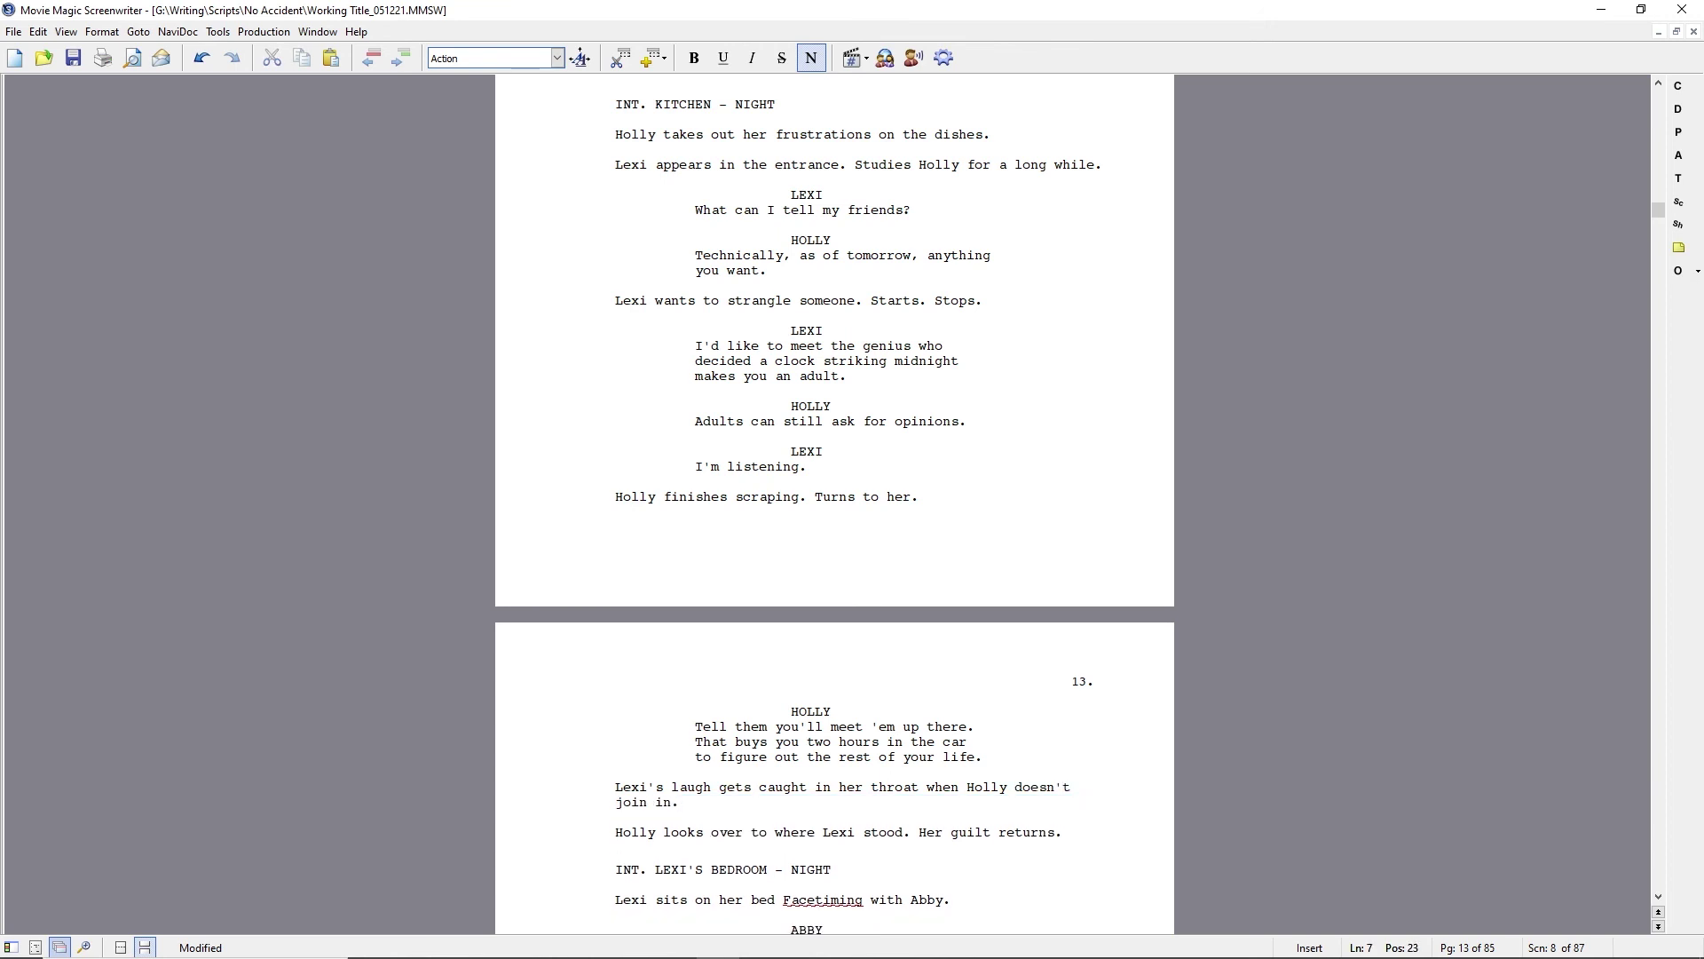
- Insert "They share a long moment. Lexi turns and exits." before the action where Holly looks over
left_click(616, 832)
type("A long")
key("BackSpace")
key("BackSpace")
key("BackSpace")
key("BackSpace")
key("BackSpace")
key("BackSpace")
type("They share a long")
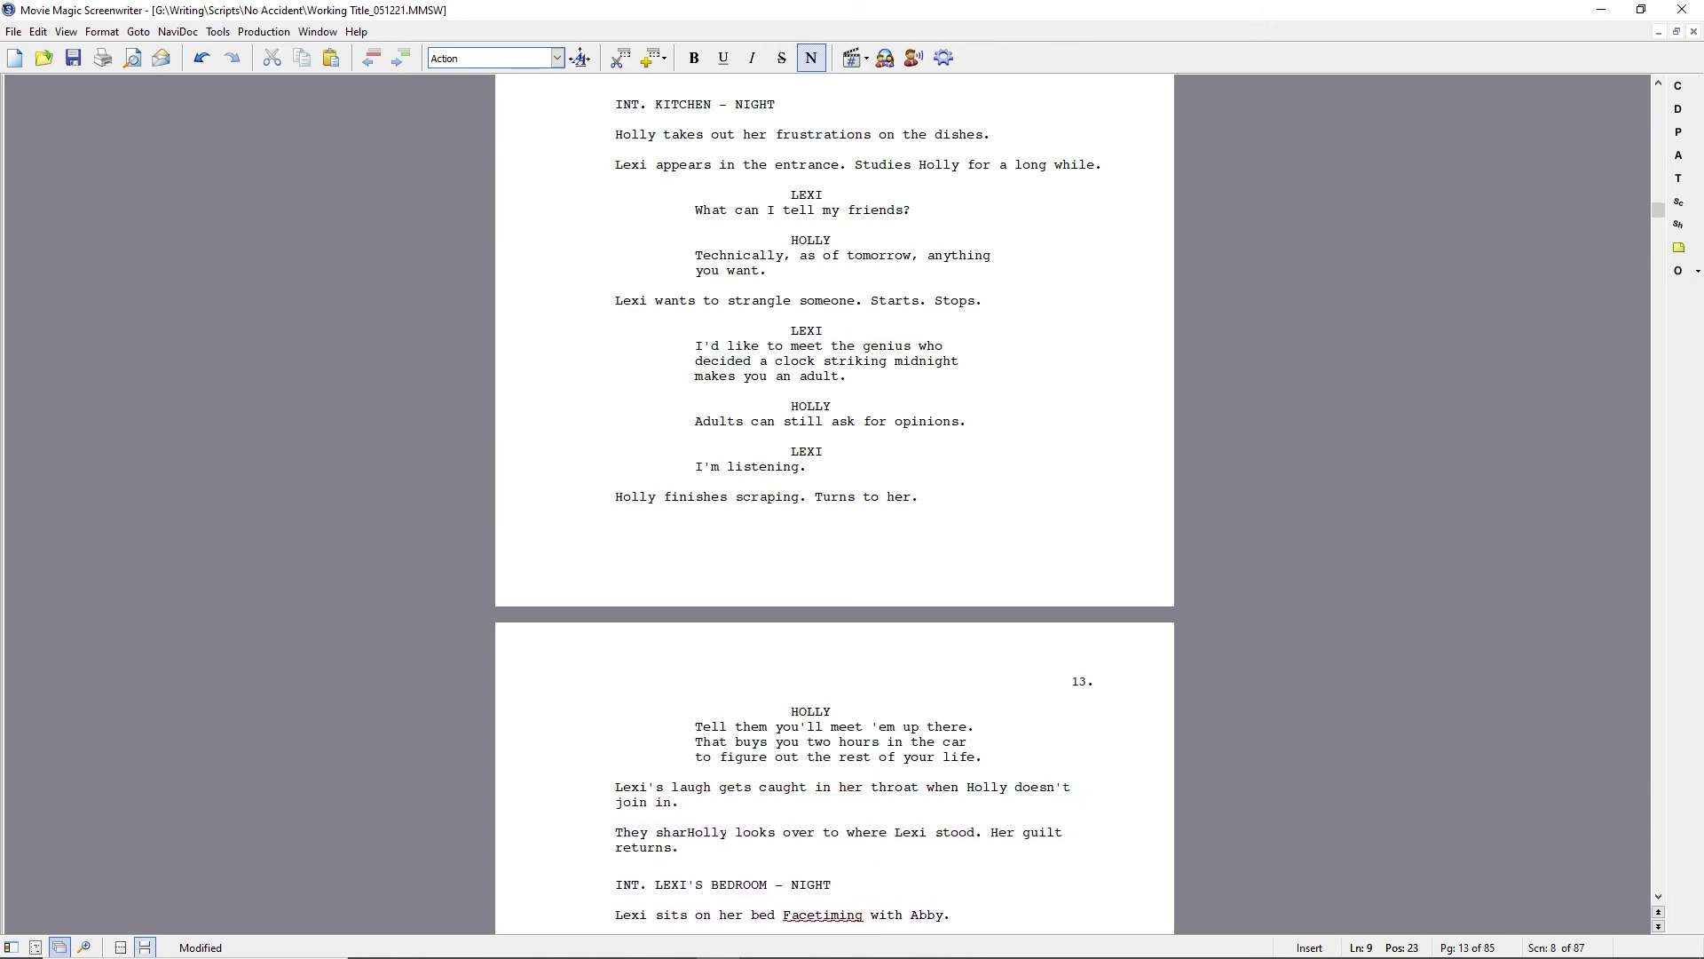
type(" moment. Lexi turns and exits.Holly looks")
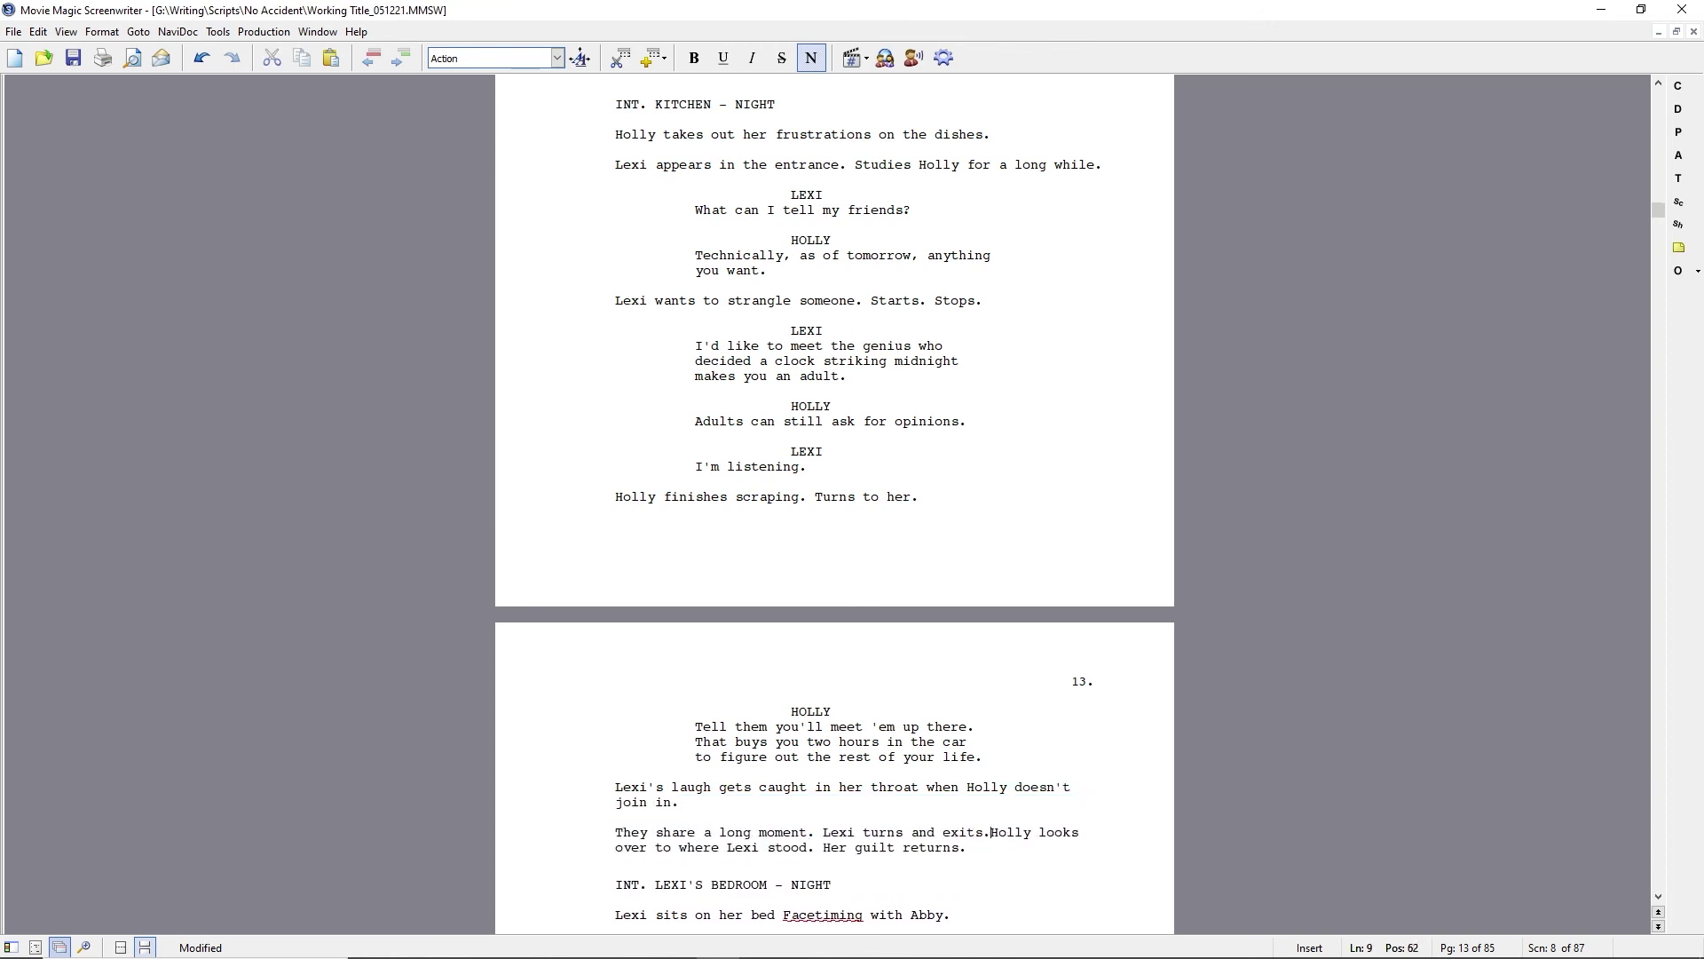
- Split Holly's action into its own paragraph and reword it as "Holly feels like crap."
key("Return")
key("ctrl+shift+Down")
type("feels like crap.")
scroll(834, 503, "down", 5)
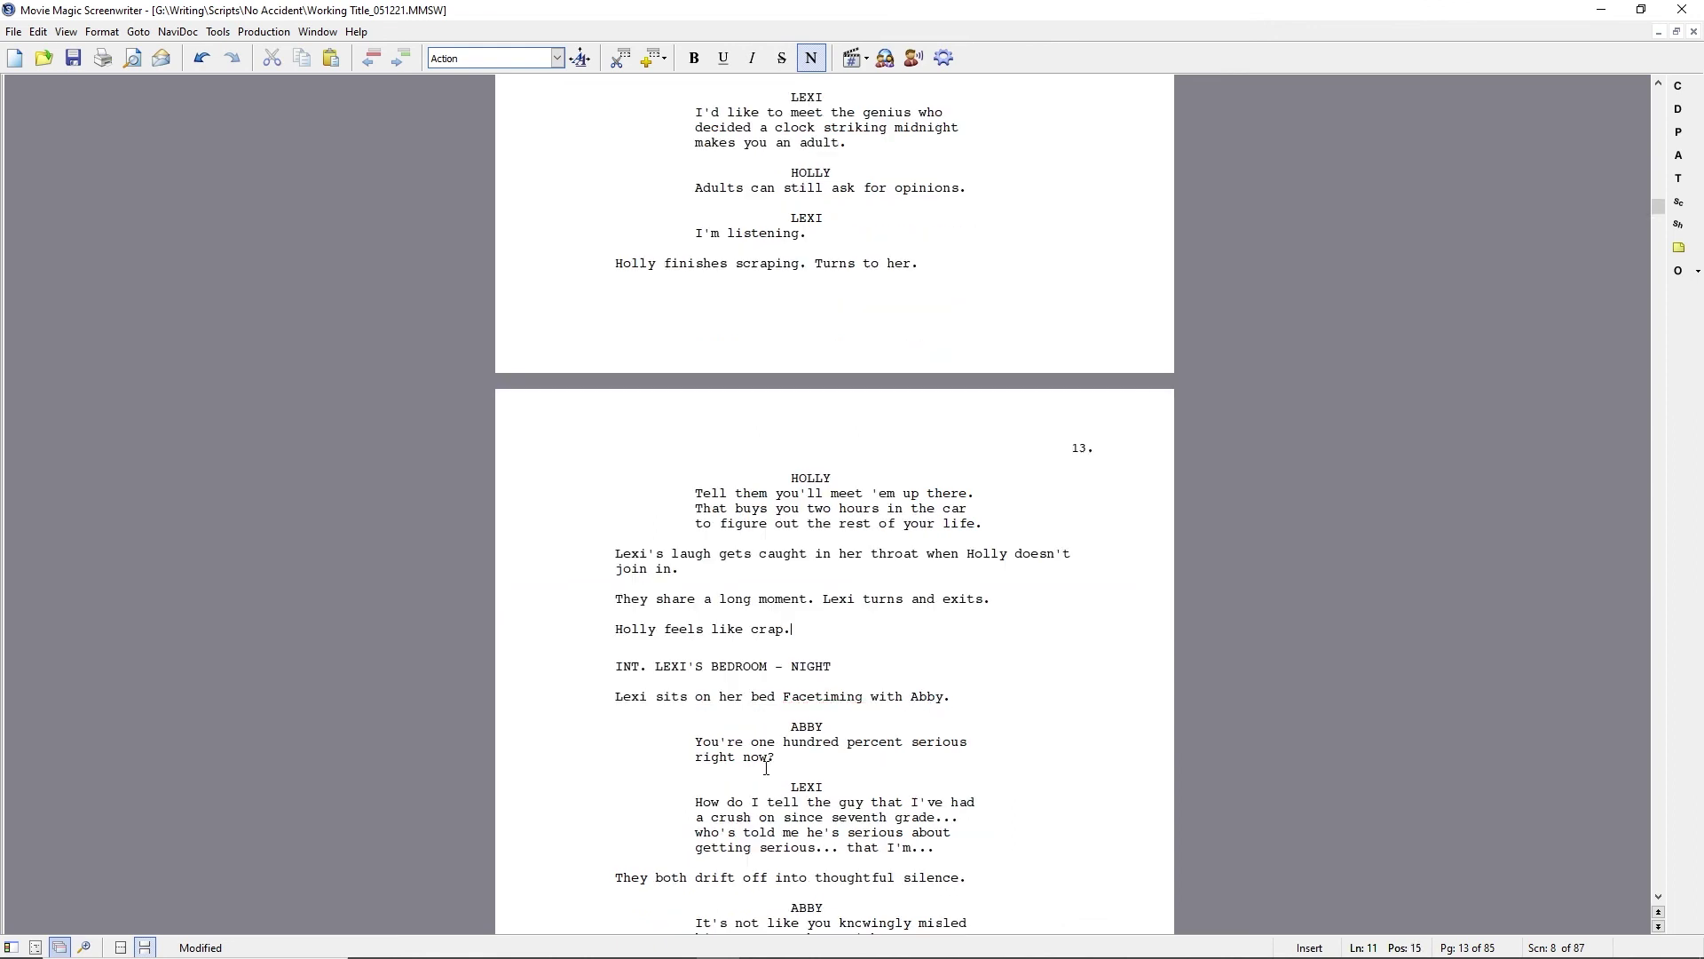